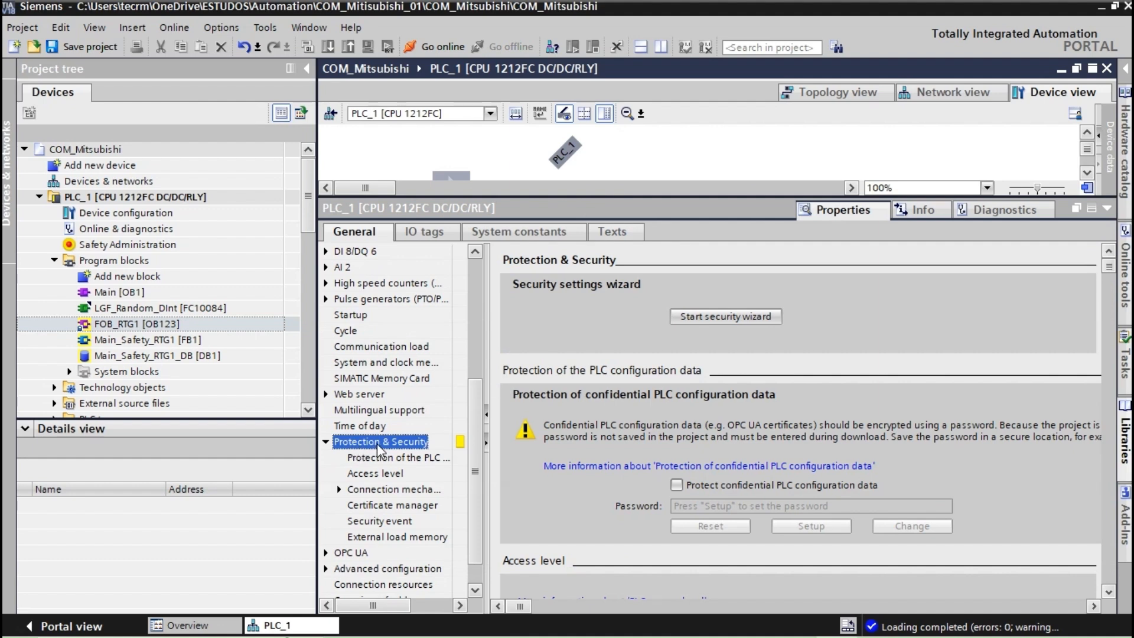
Check the PUT/GET access permission for remote partners in PLC_1's Protection & Security settings and collapse the properties.
scroll(1110, 601, "down", 10)
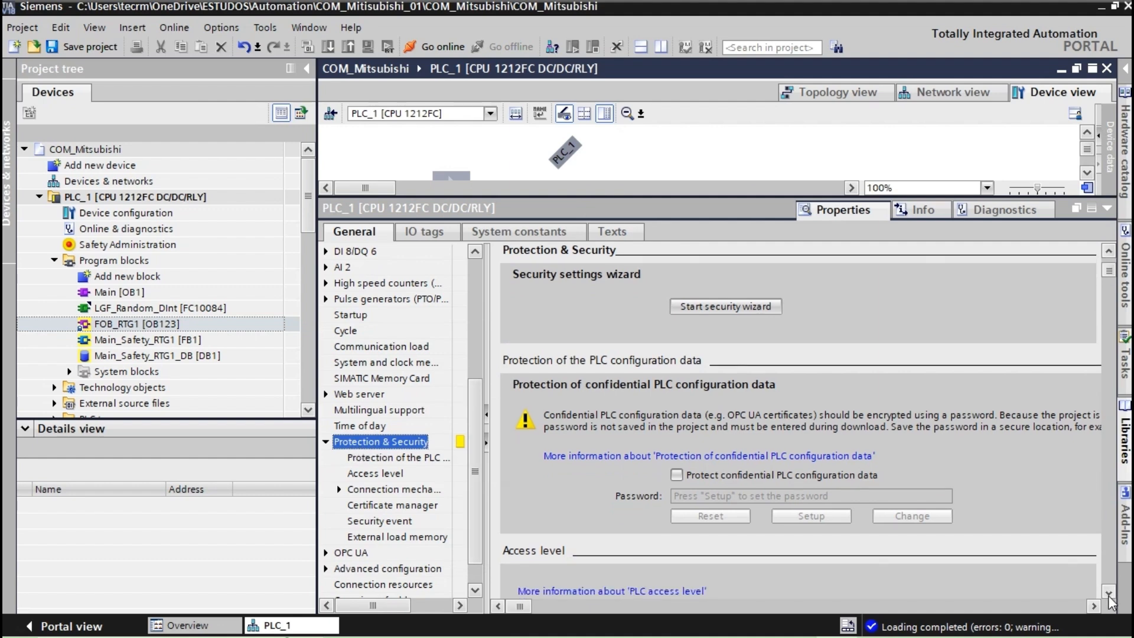
scroll(1110, 601, "down", 5)
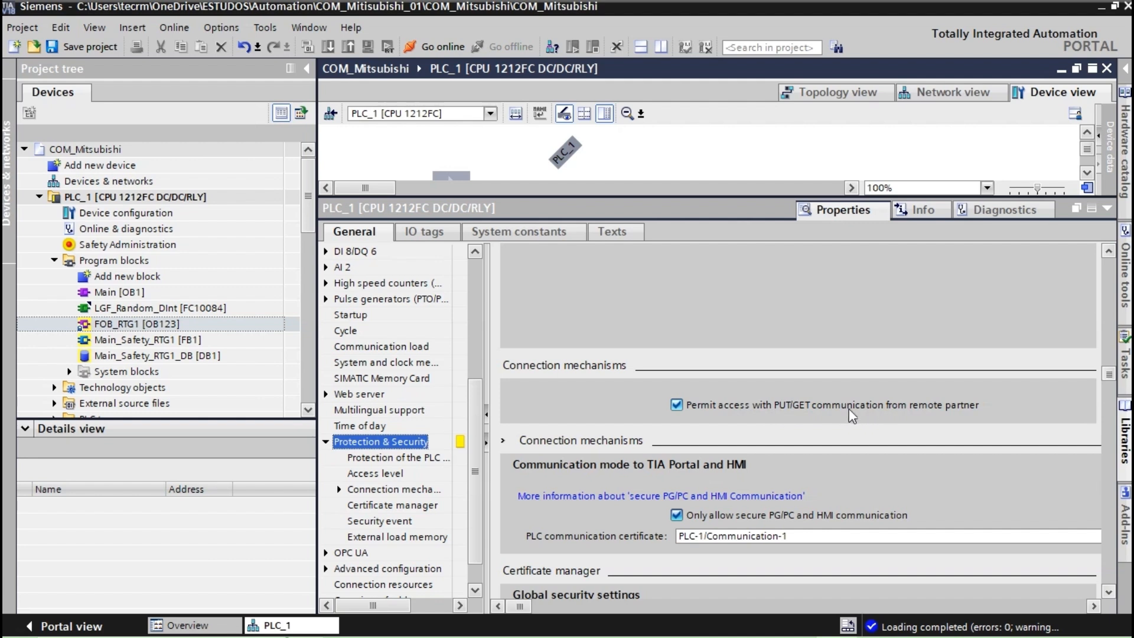
left_click(1106, 208)
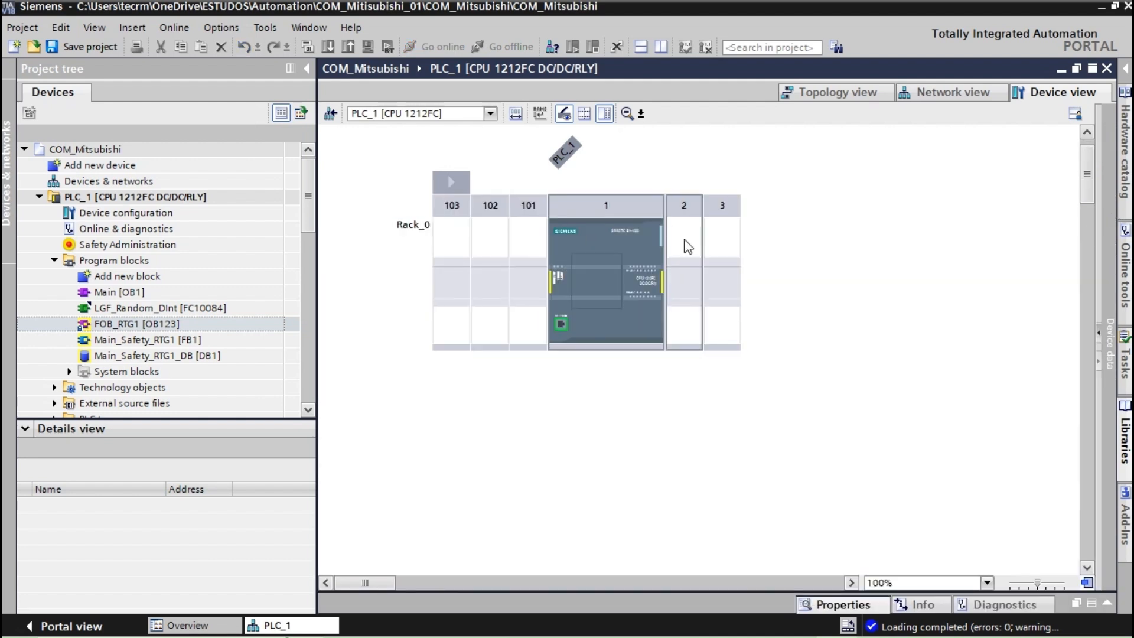
left_click(645, 222)
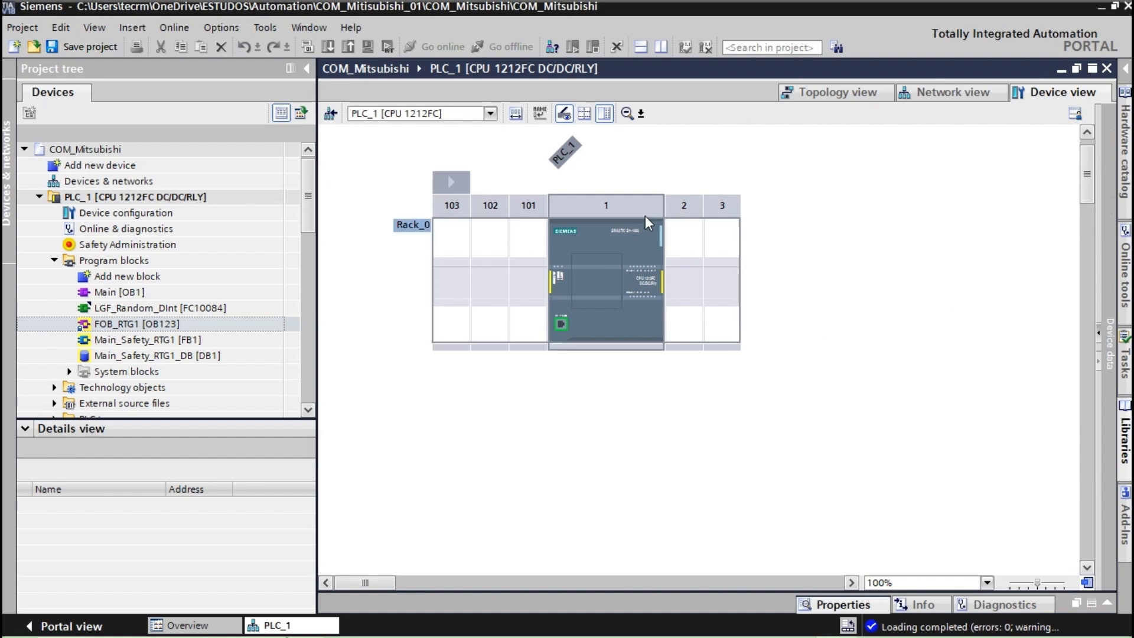
Add a new global data block named Data_block_Mitsubishi to PLC_1's program blocks, with automatic numbering.
left_click_drag(310, 221, 313, 236)
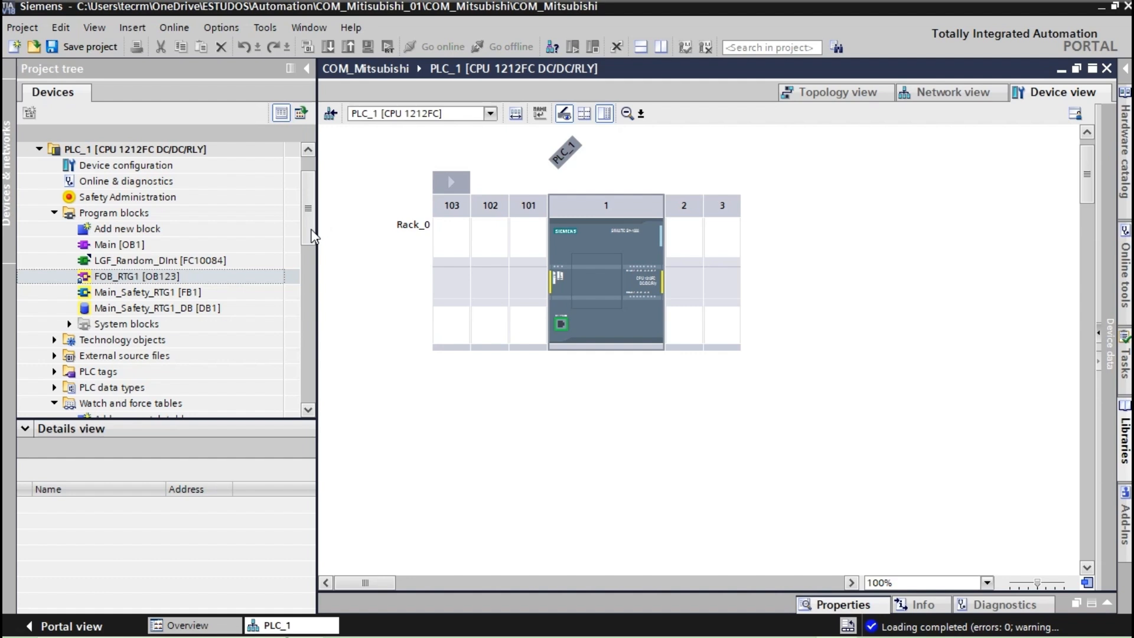
double_click(137, 233)
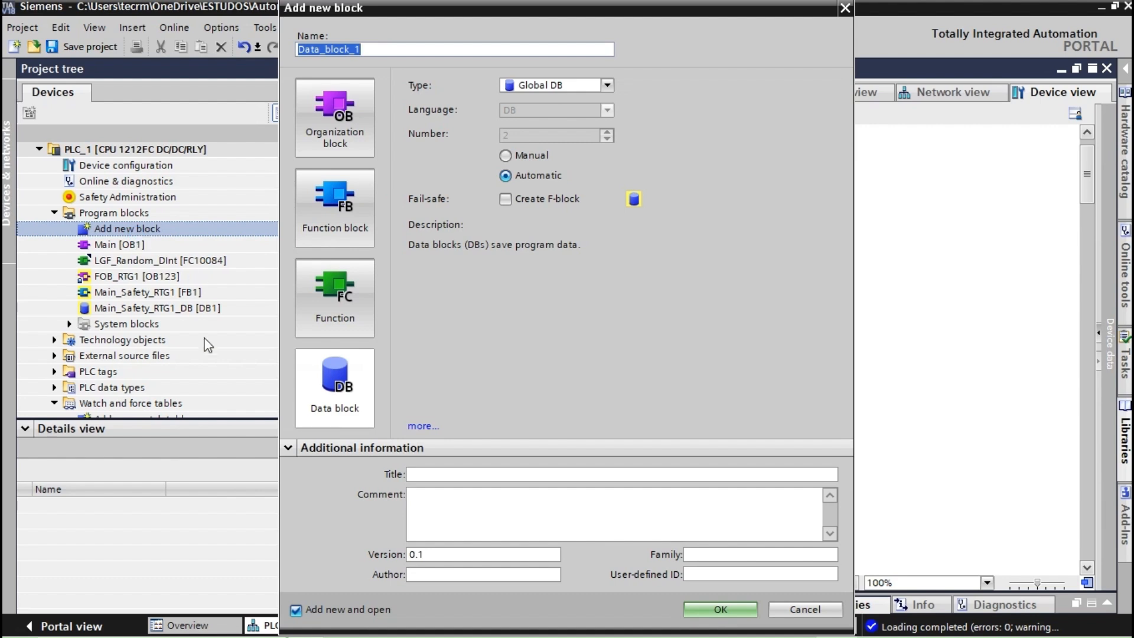
left_click(339, 387)
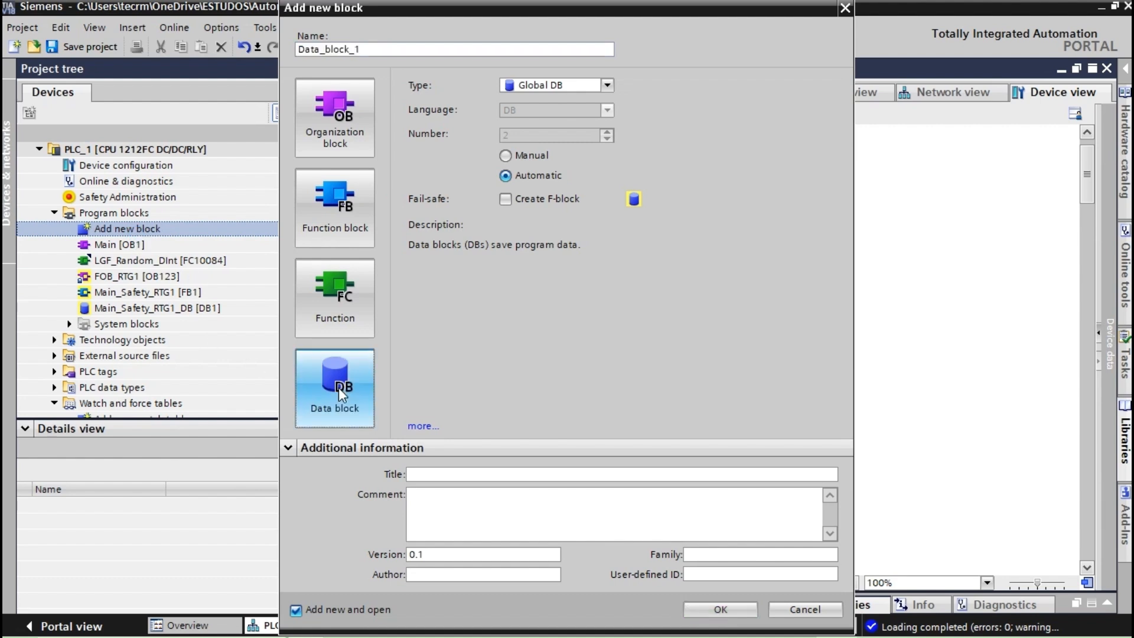
left_click(385, 50)
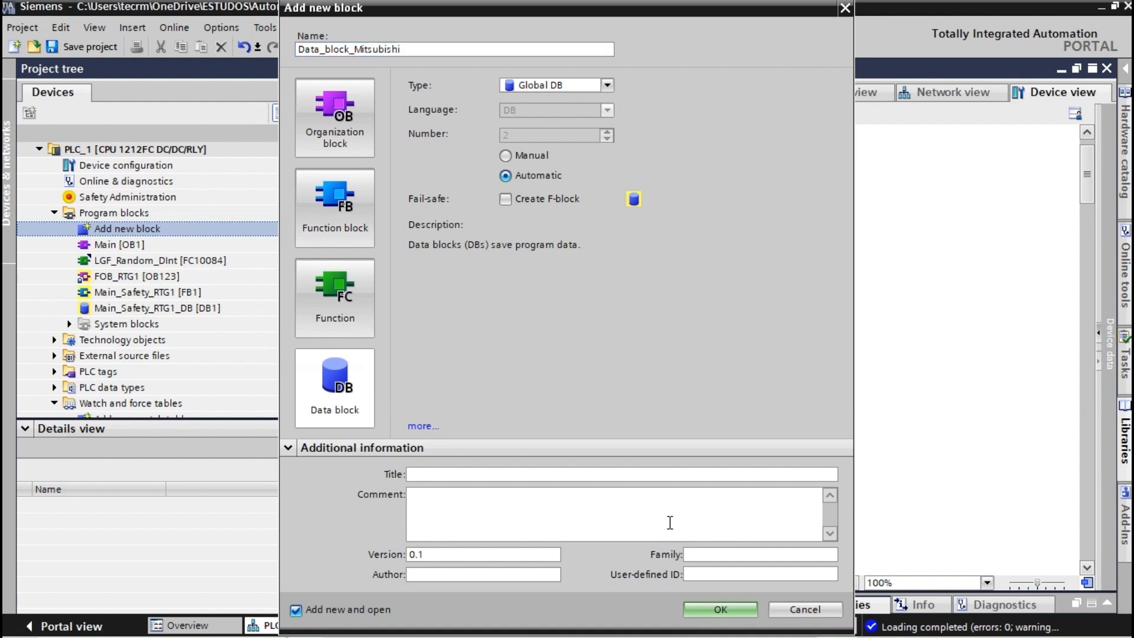
left_click(696, 608)
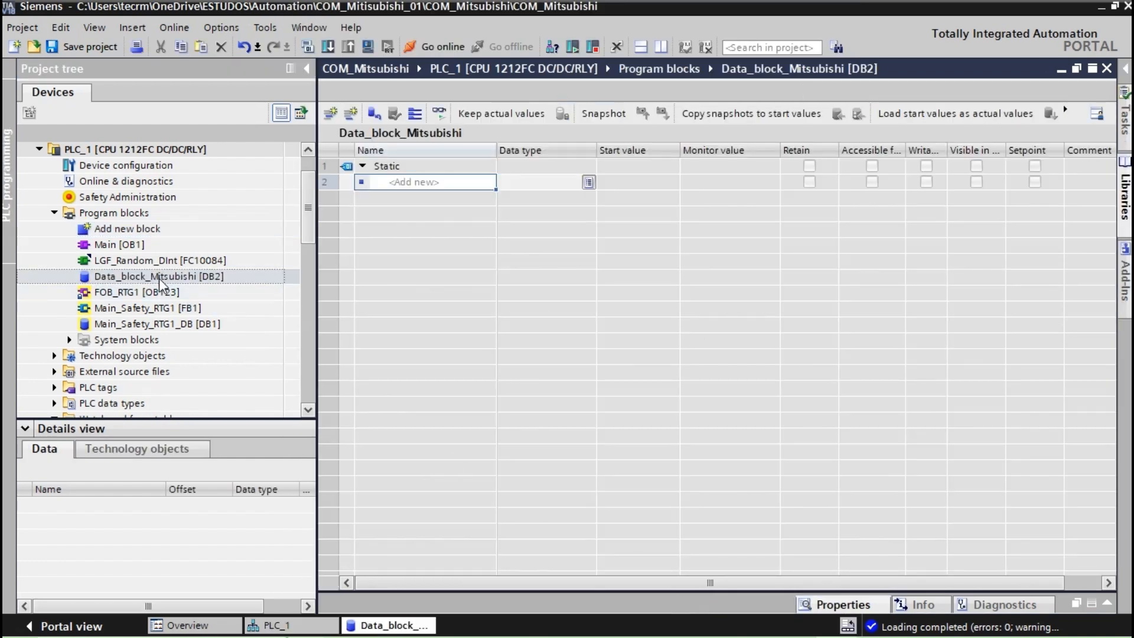
Disable optimized block access in the attributes of Data_block_Mitsubishi and accept the block access change.
right_click(158, 278)
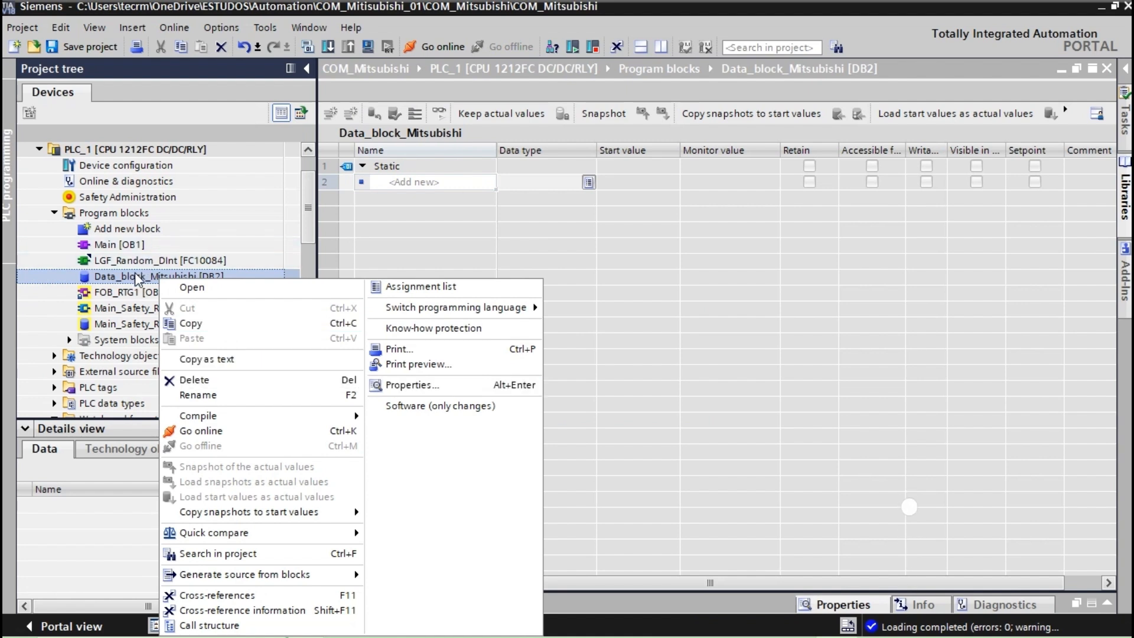
left_click(387, 382)
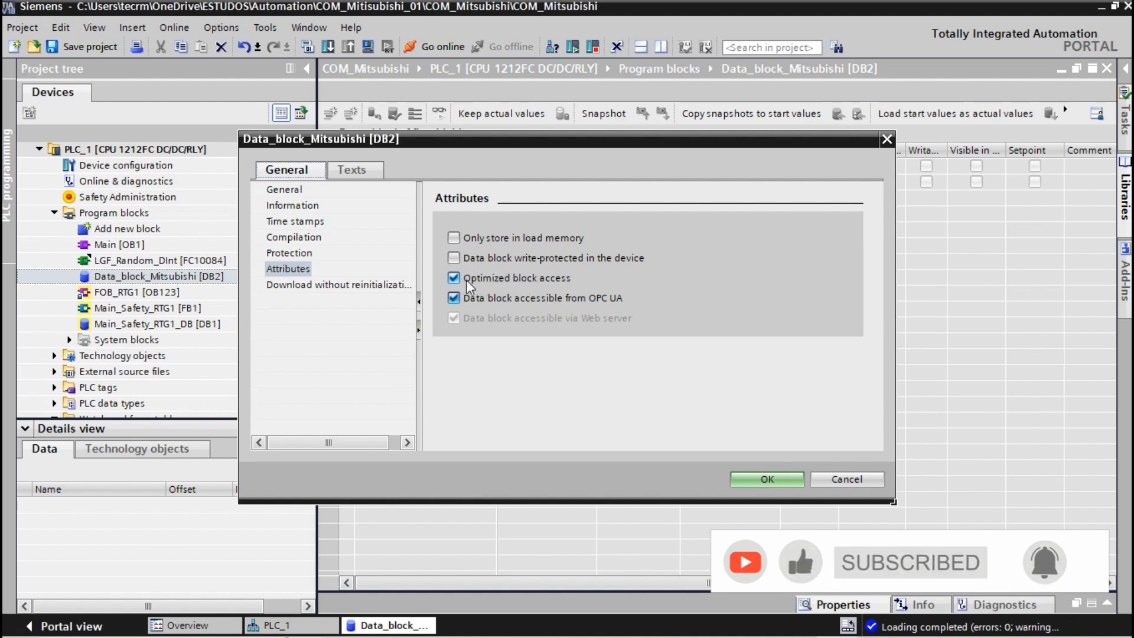
left_click(476, 282)
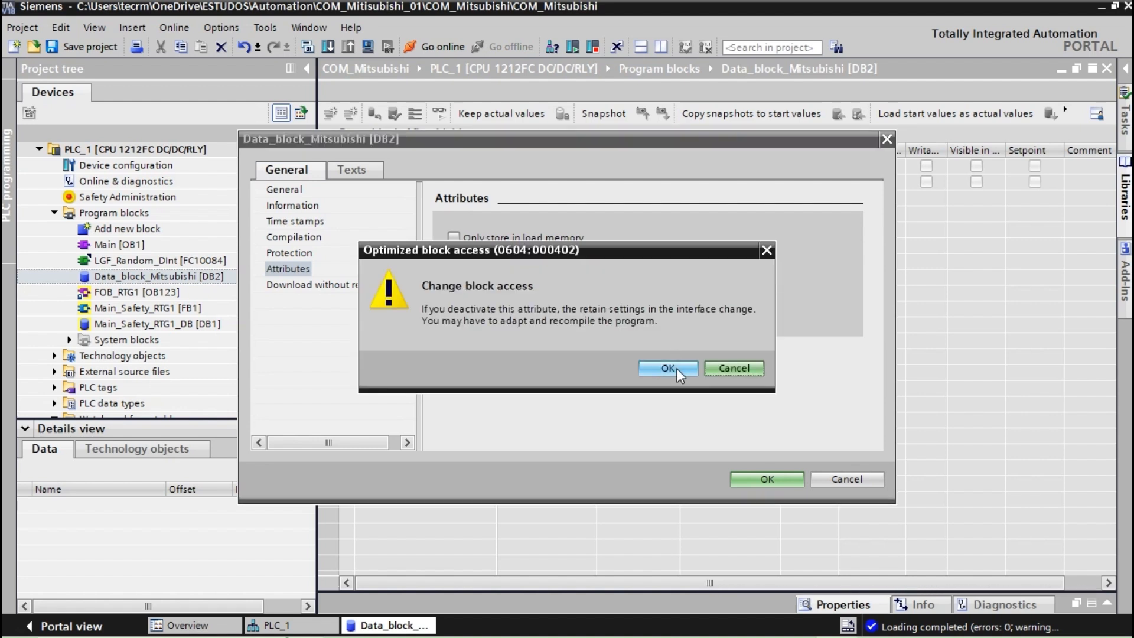
left_click(677, 368)
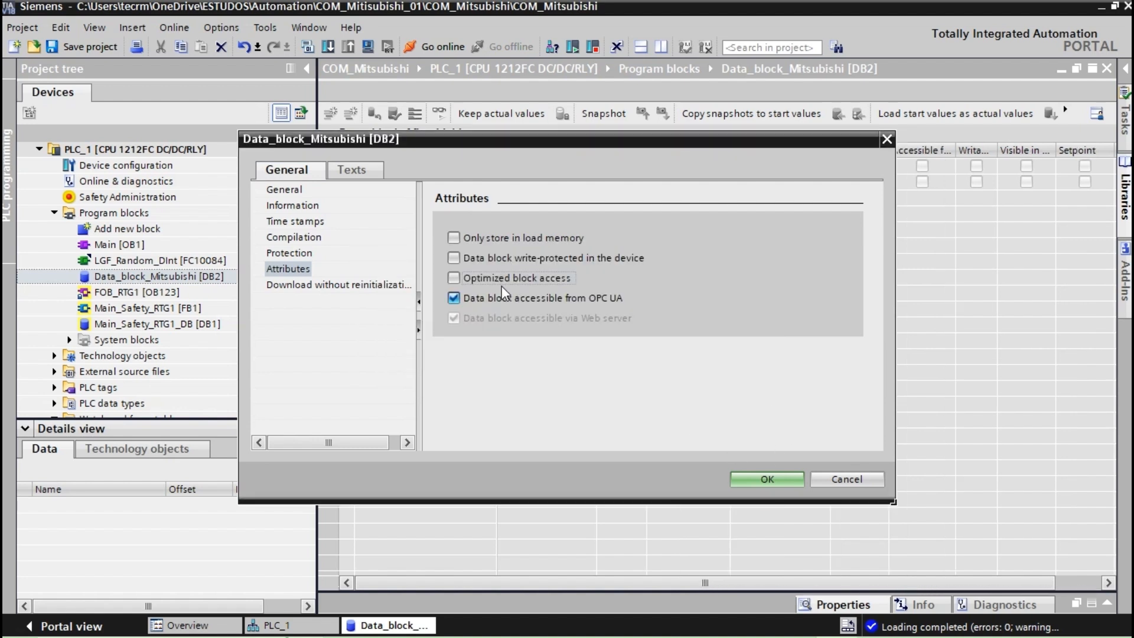
left_click(768, 484)
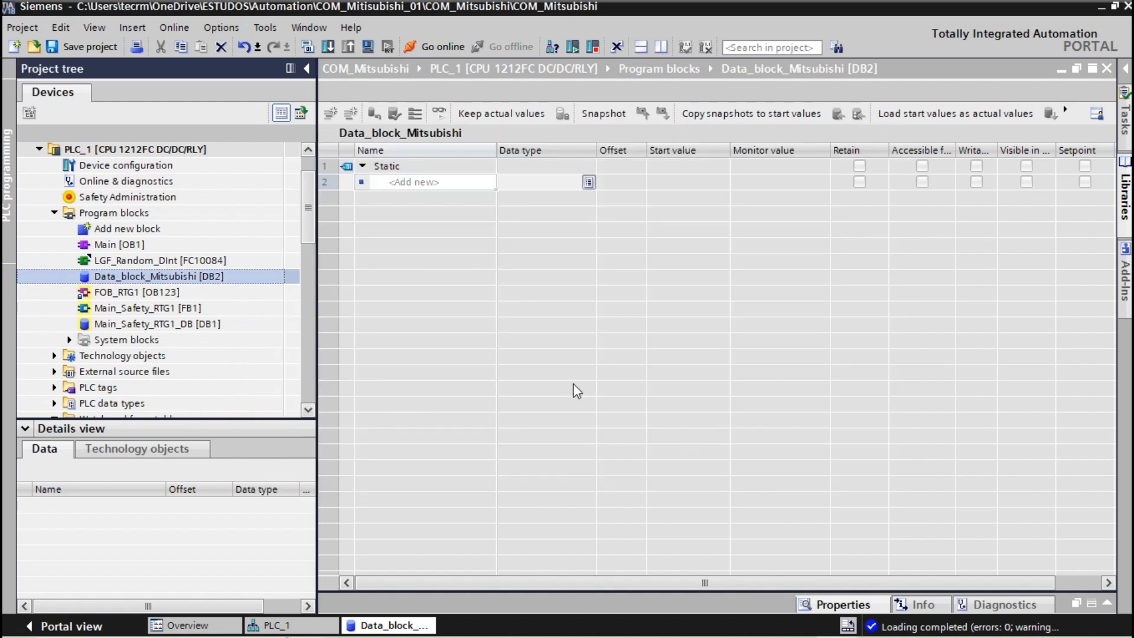
Add a static variable named DataRandon with data type Array[0..3] of Int to Data_block_Mitsubishi.
left_click(466, 180)
type("DataRando")
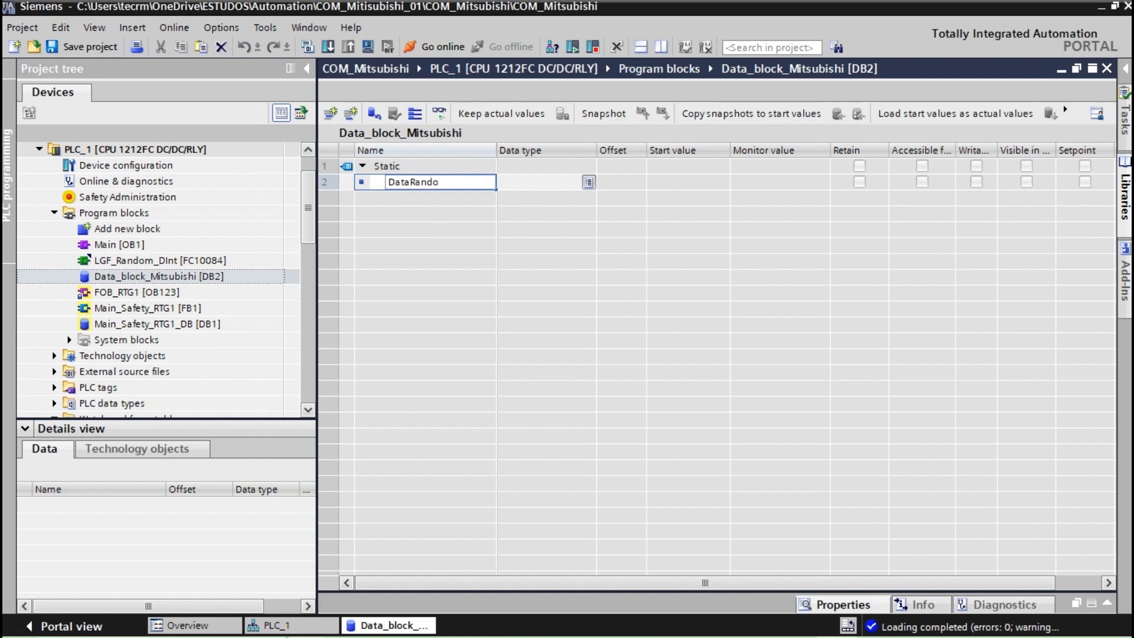
type("n")
left_click(540, 183)
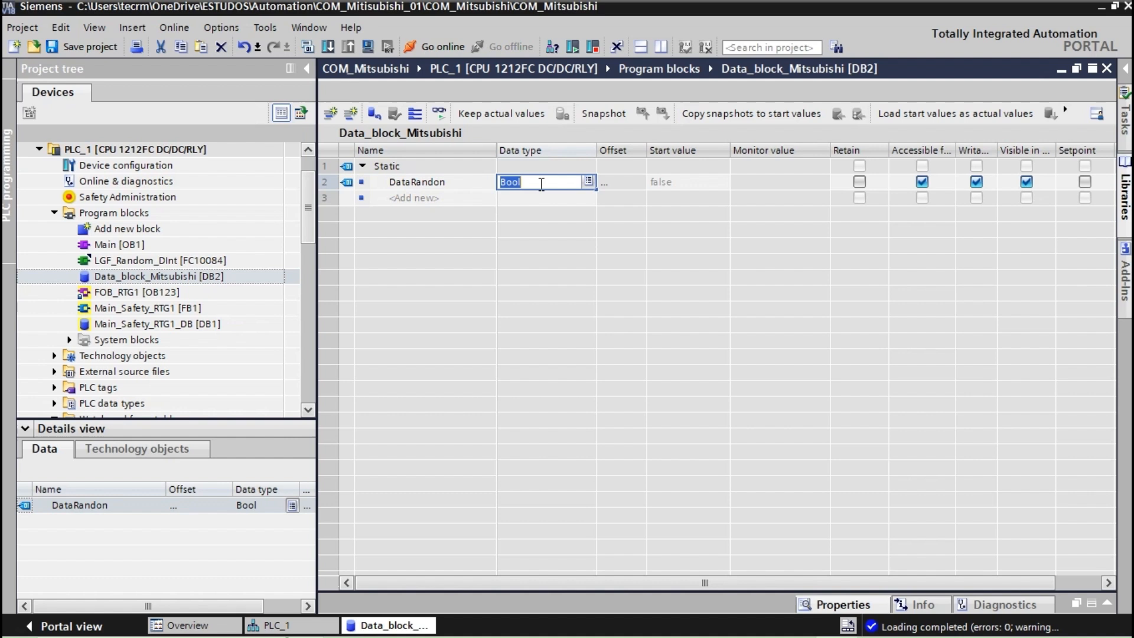
type("Arr")
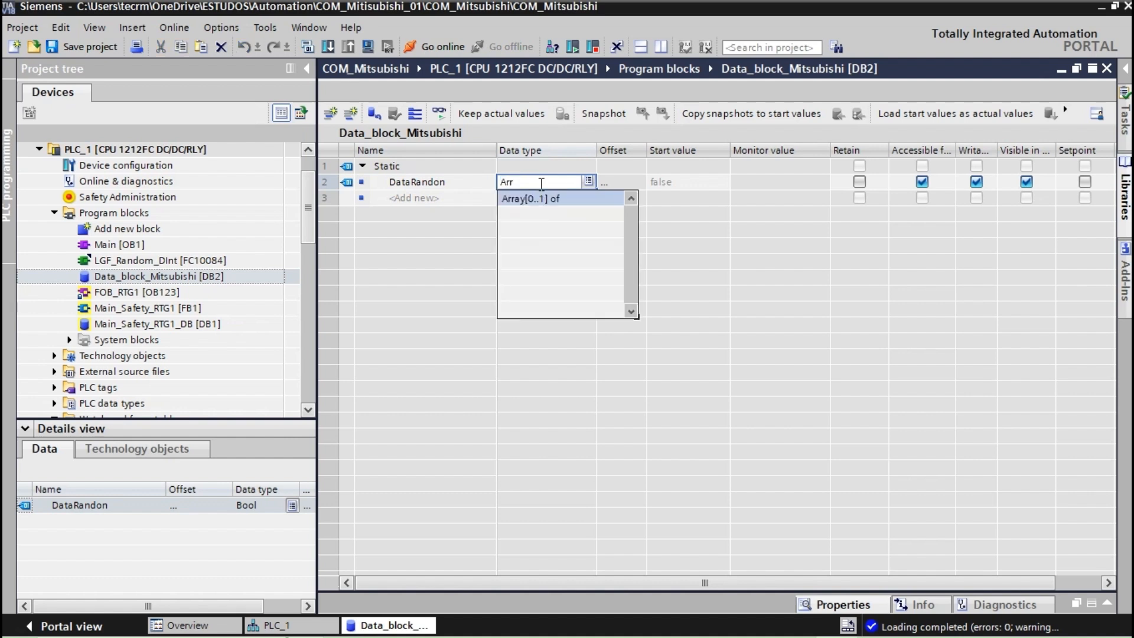
key("Return")
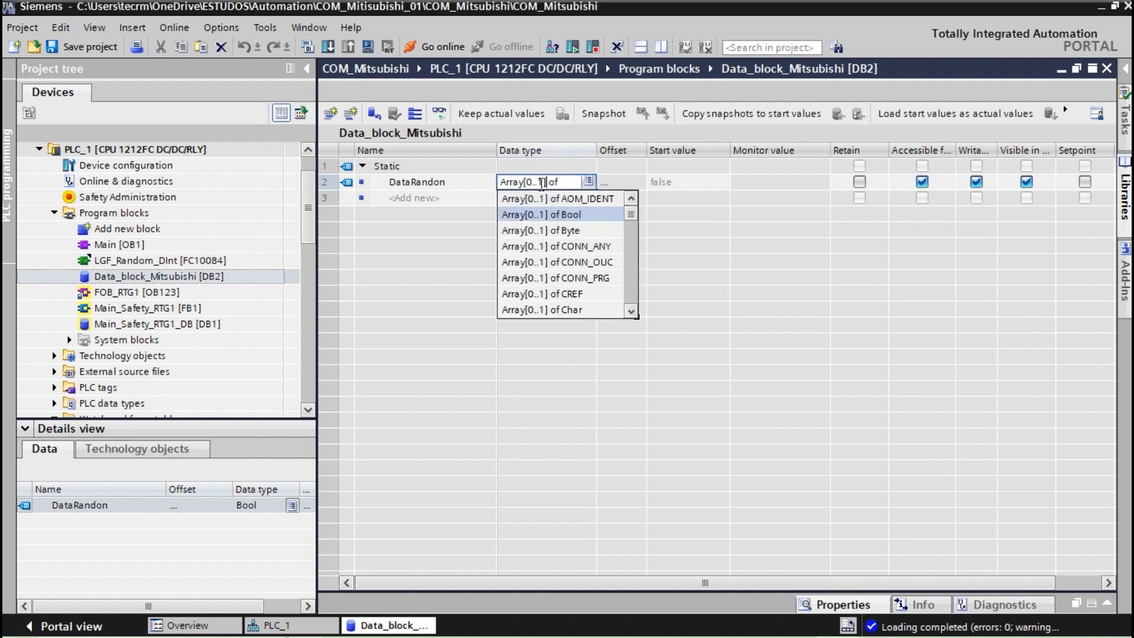
key("BackSpace")
type("3")
left_click(563, 181)
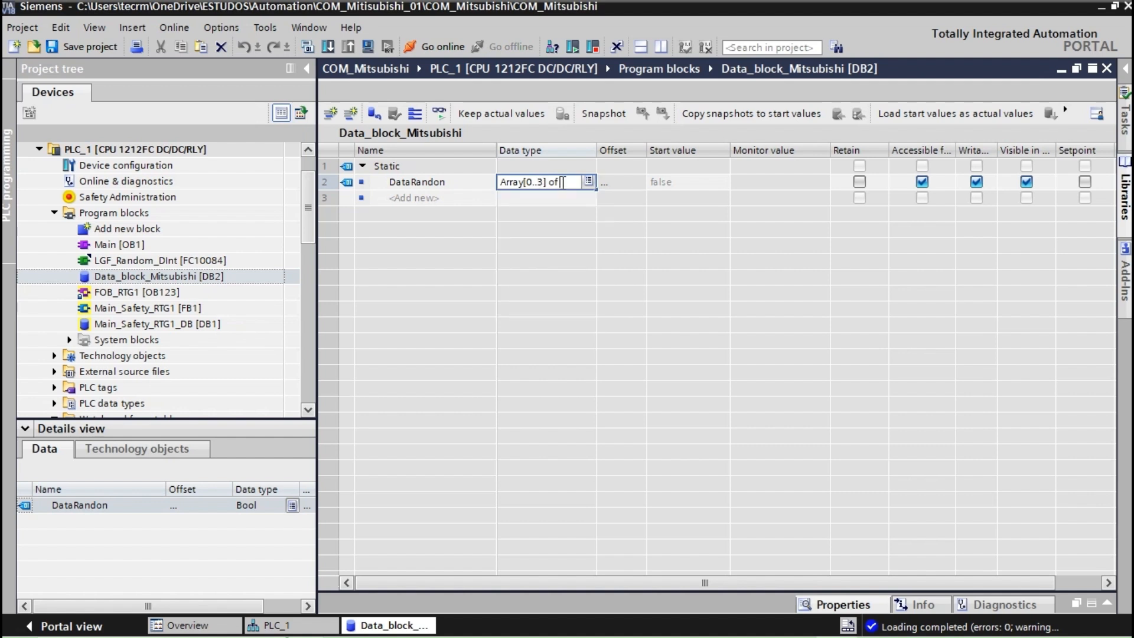
type("In")
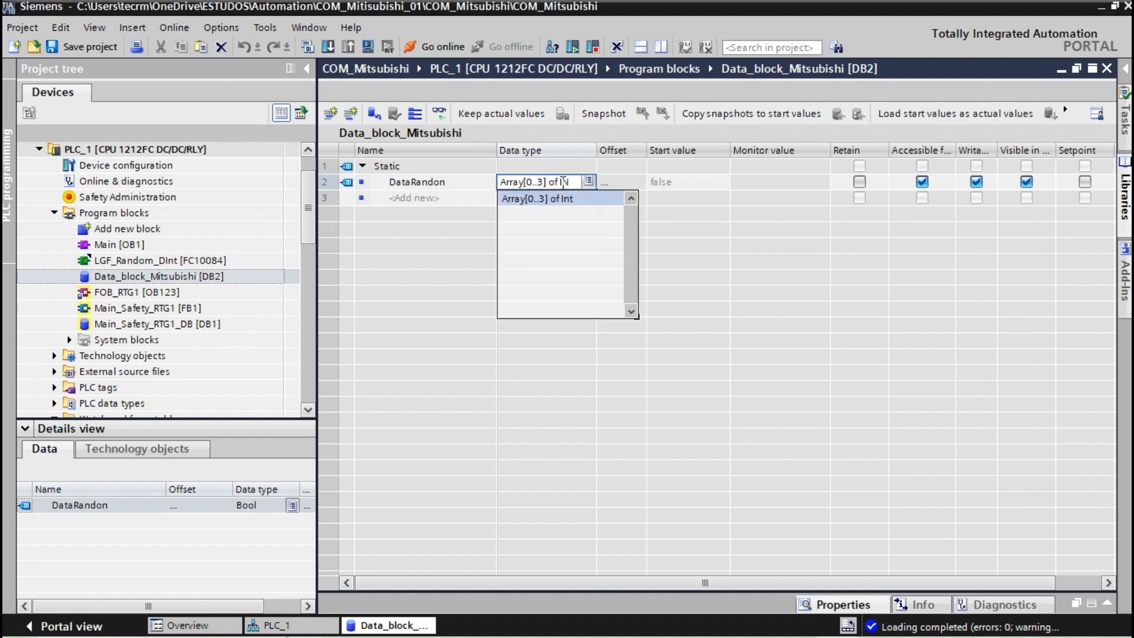
type("t")
key("Return")
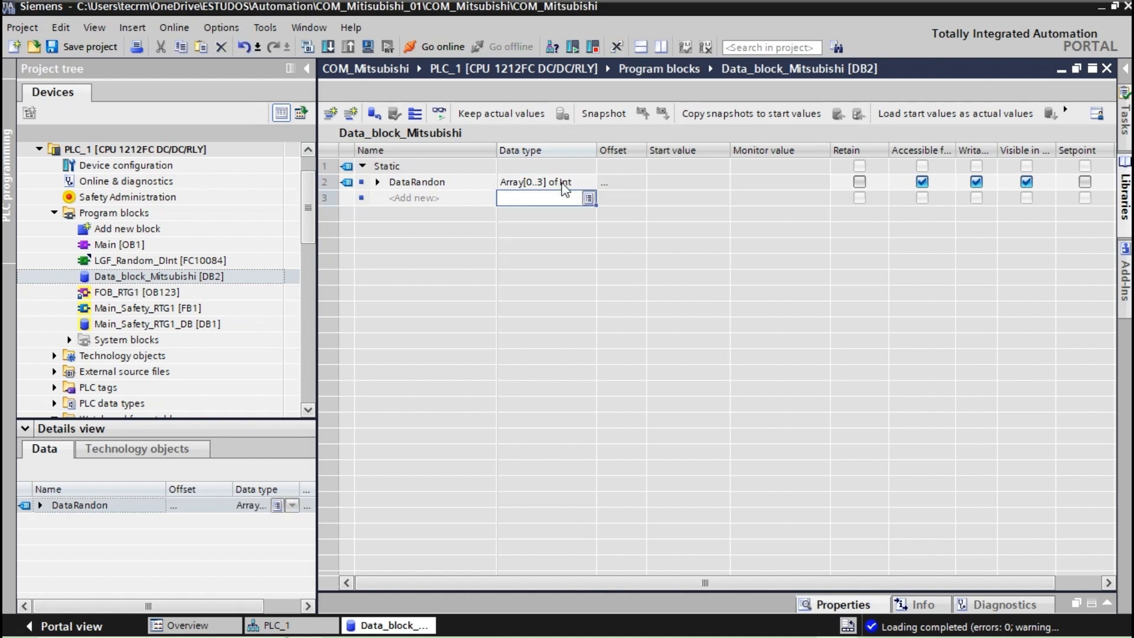
Change DataRandon's data type to Array[0..2] of Int, expand its elements and compile the data block.
left_click(376, 183)
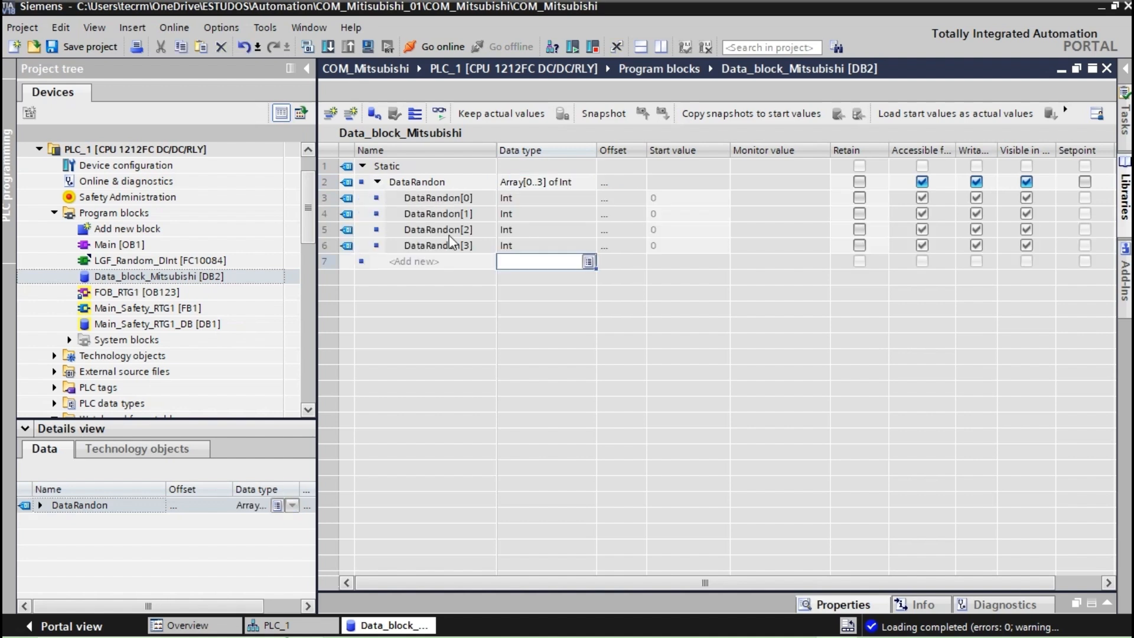
left_click(545, 183)
left_click(544, 183)
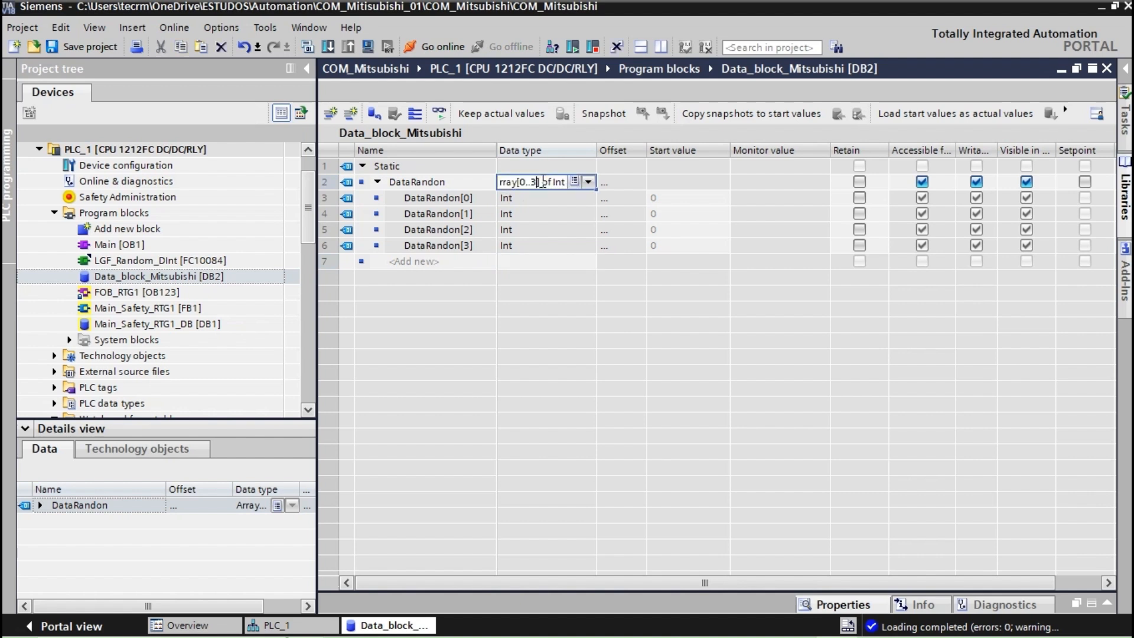
key("BackSpace")
type("2")
key("Return")
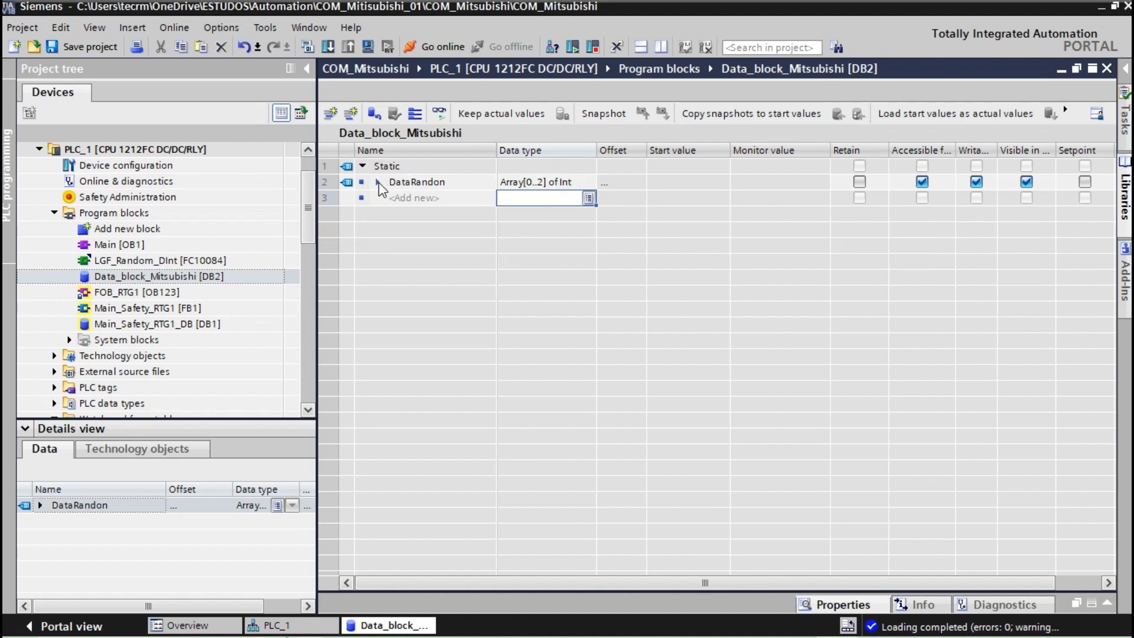
left_click(378, 182)
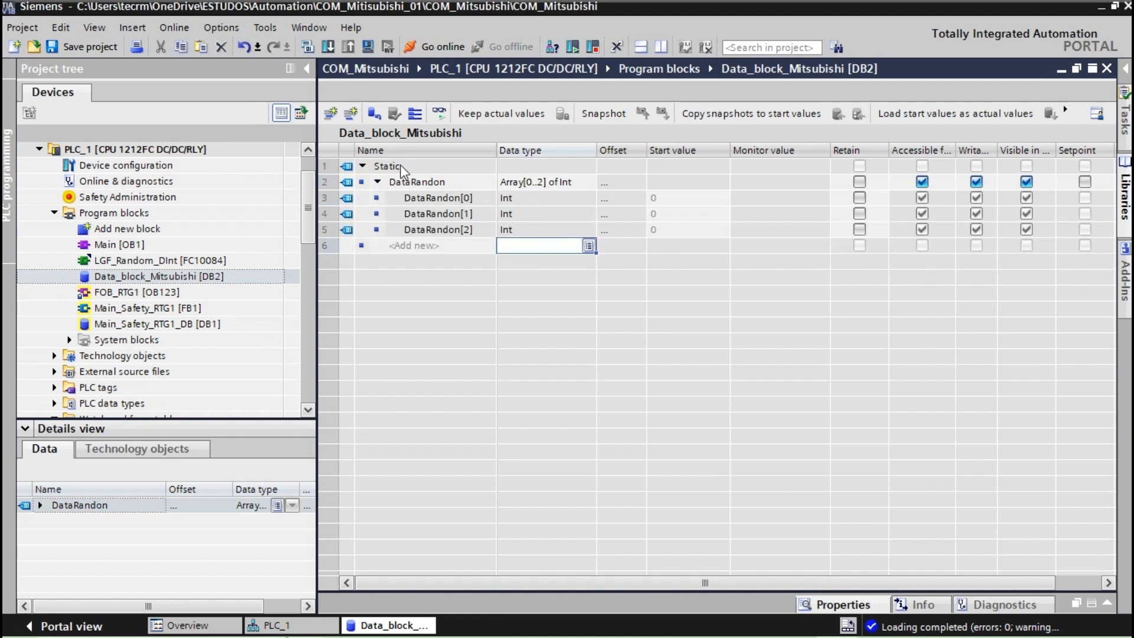
left_click(306, 45)
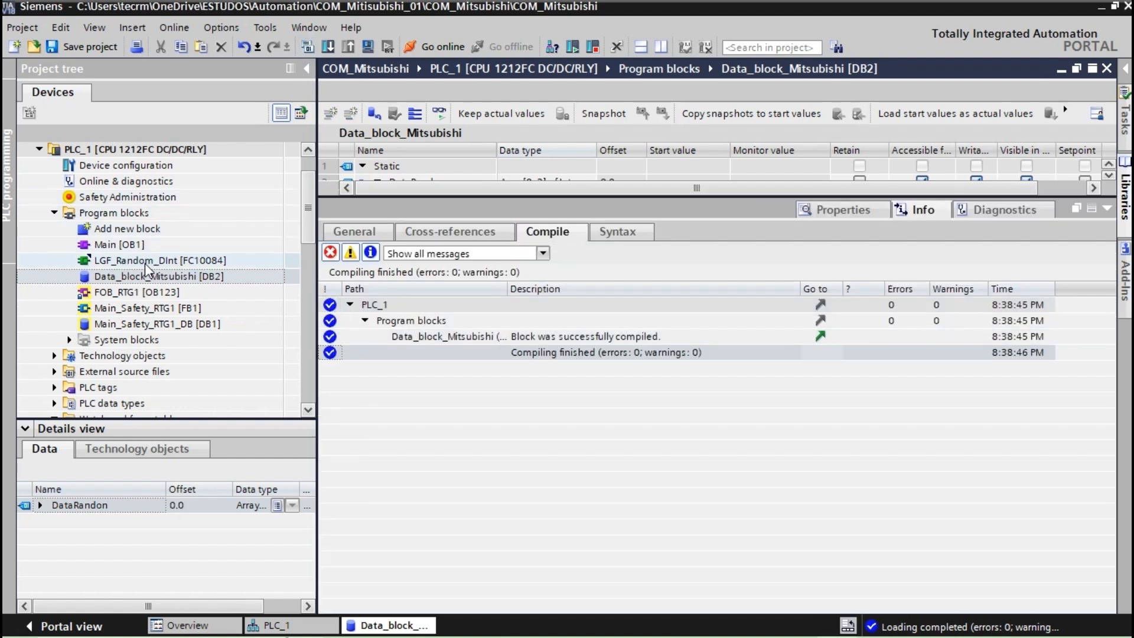
Open Main [OB1] and place an LGF_Random_DInt [FC10084] call on the rung of Network 1.
left_click(131, 246)
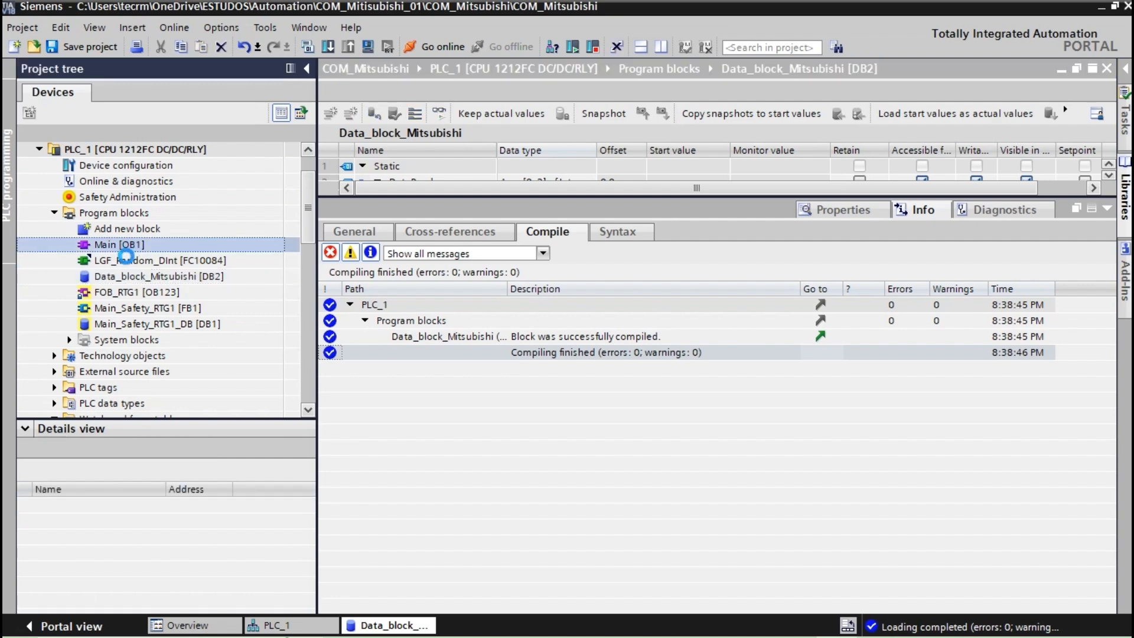
double_click(128, 248)
left_click_drag(565, 196, 592, 381)
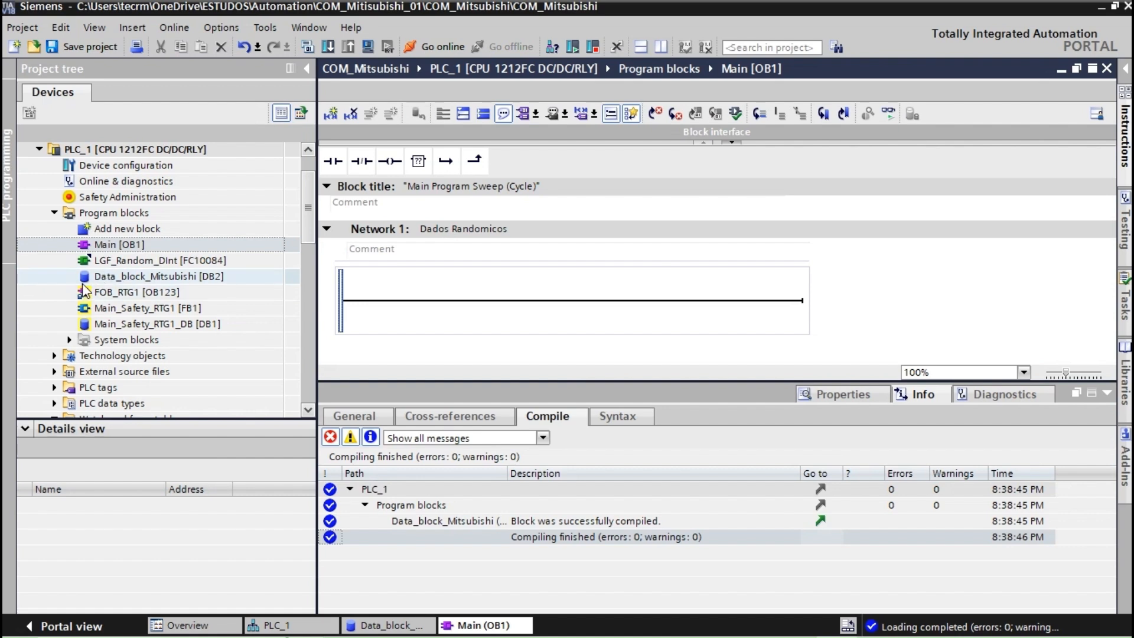
left_click(157, 262)
left_click_drag(157, 265, 354, 300)
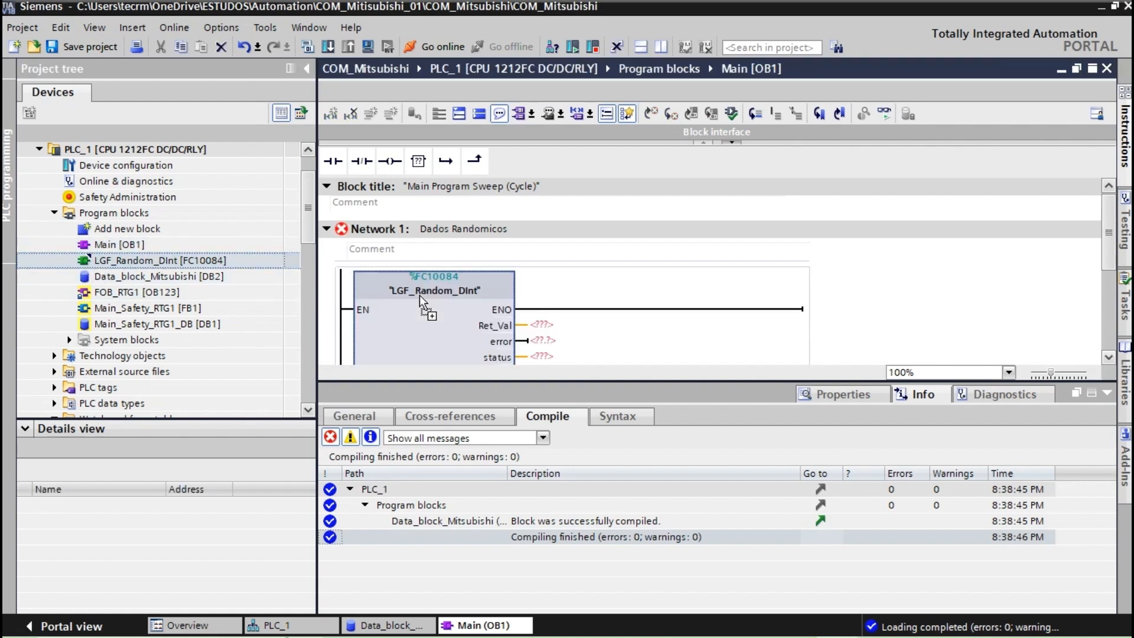
Open a parallel branch below the first call in Network 1 and insert a second LGF_Random_DInt call on it.
scroll(1105, 357, "down", 3)
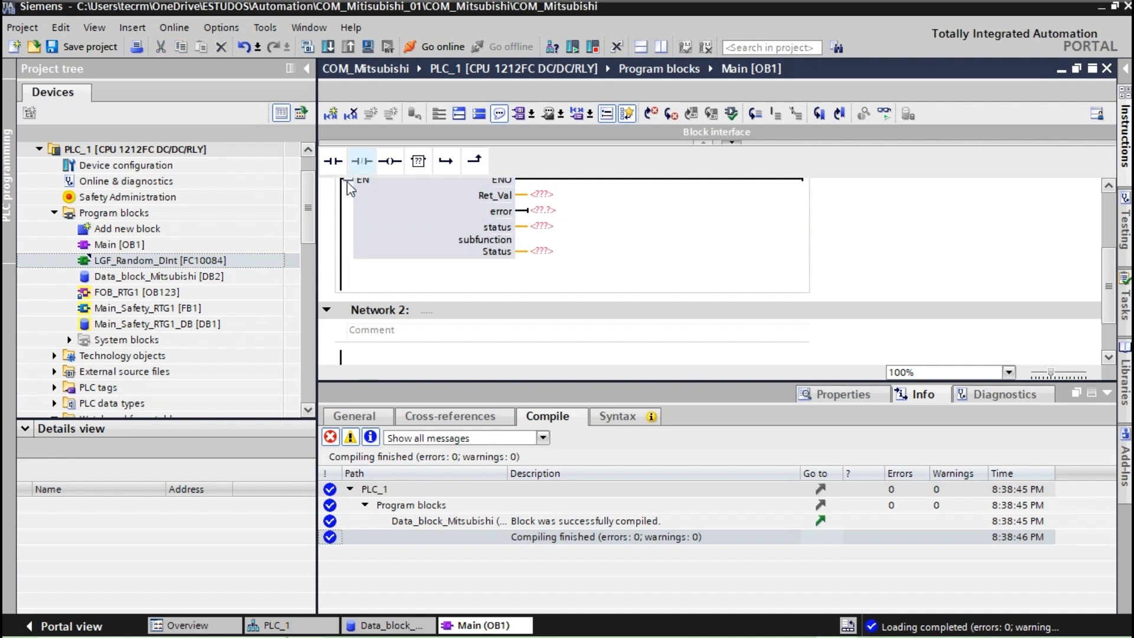
left_click(447, 171)
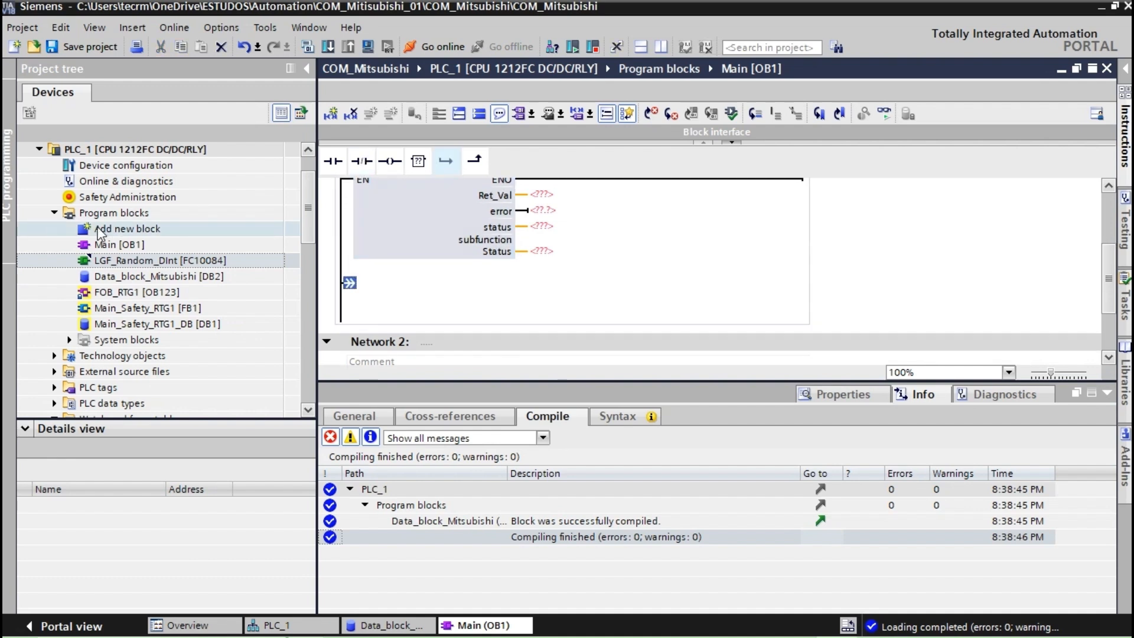
left_click_drag(220, 261, 350, 284)
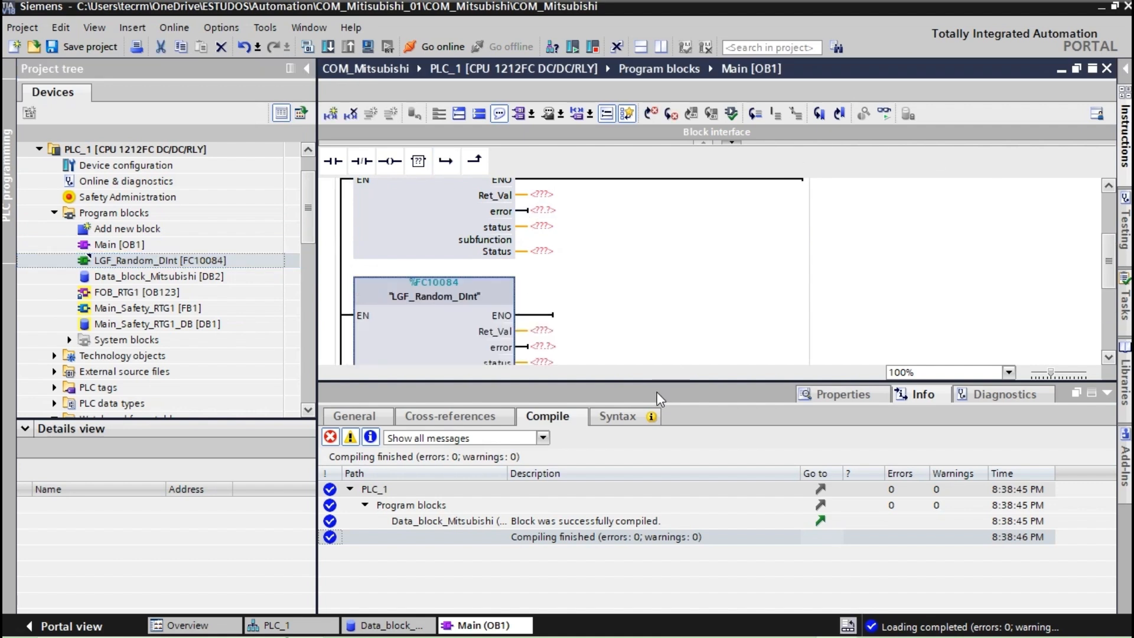
left_click_drag(656, 382, 661, 534)
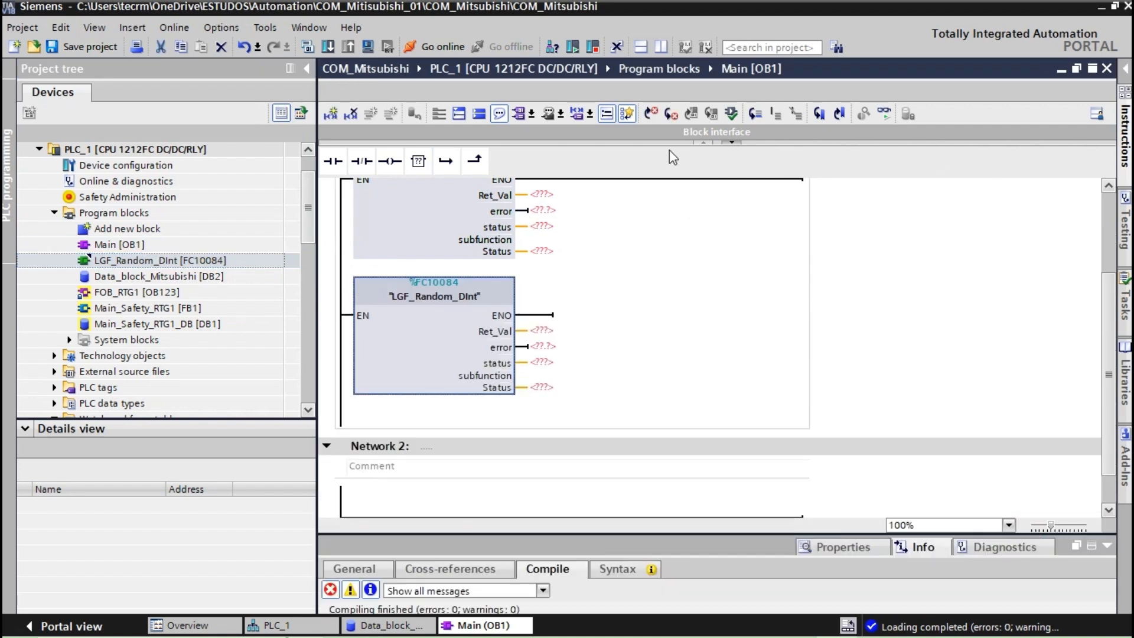
Assign DataRandon[0] from Data_block_Mitsubishi to Ret_Val of the first LGF_Random_DInt call and DataRandon[1] to Ret_Val of the second.
scroll(1112, 290, "up", 2)
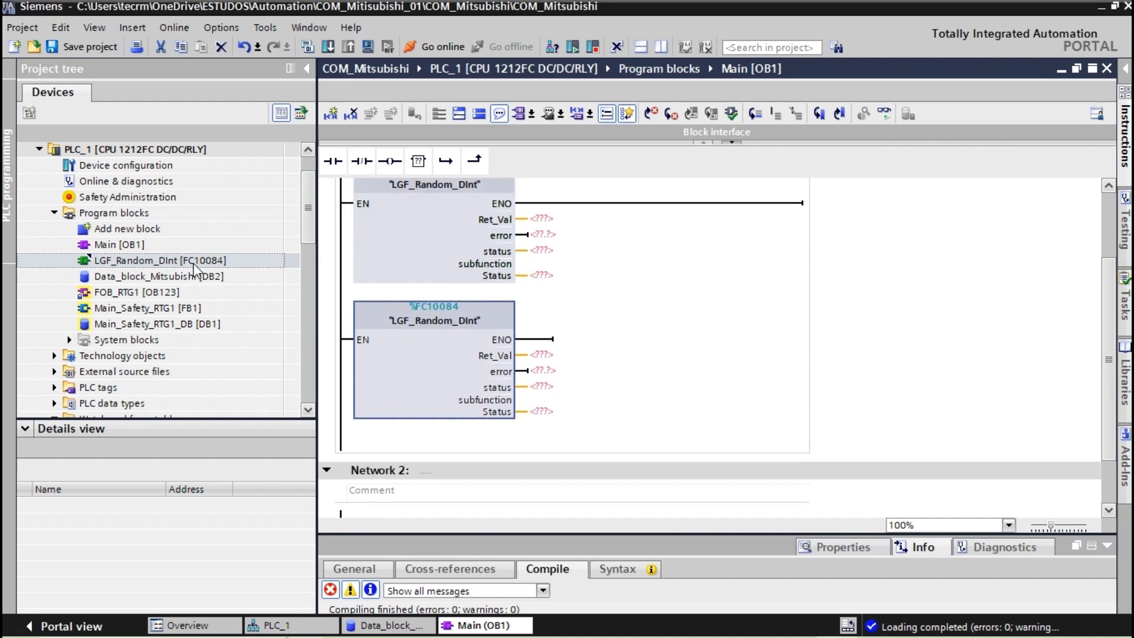
left_click(131, 282)
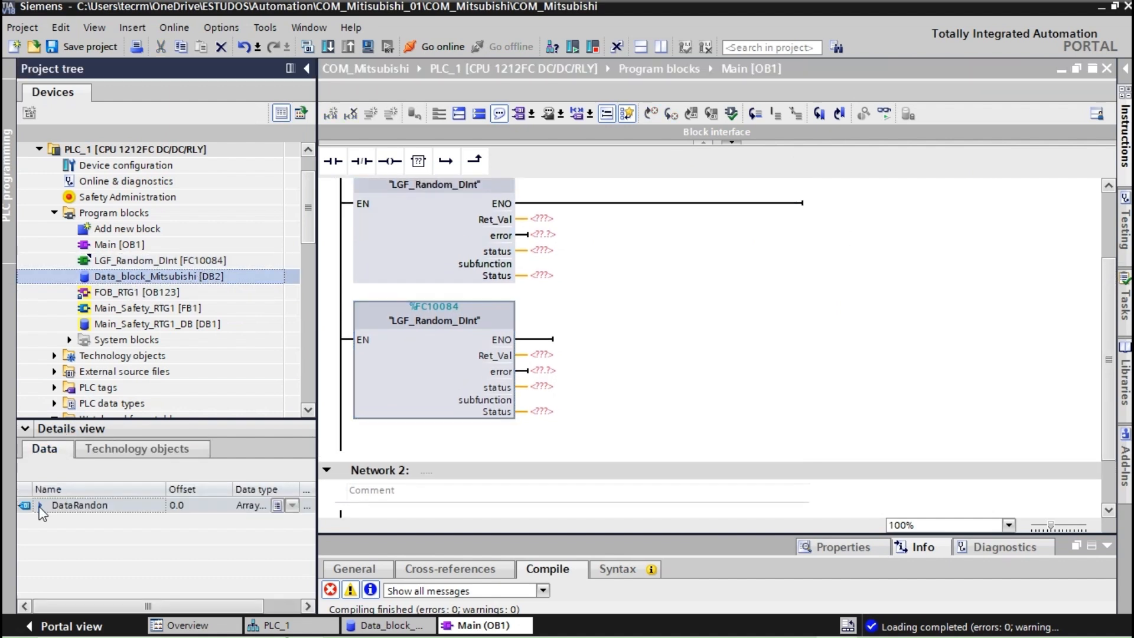
left_click(40, 505)
left_click_drag(26, 524, 538, 220)
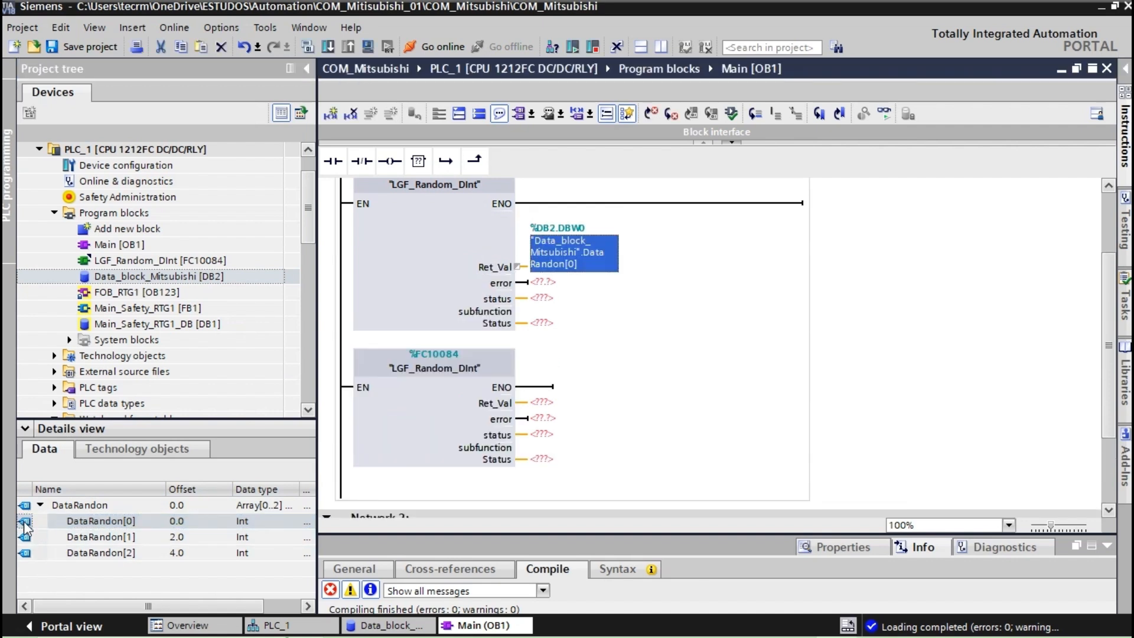
left_click_drag(26, 538, 537, 402)
Assign #error[0] to the error output and #status[0] to the status output of the first LGF_Random_DInt call.
left_click(549, 283)
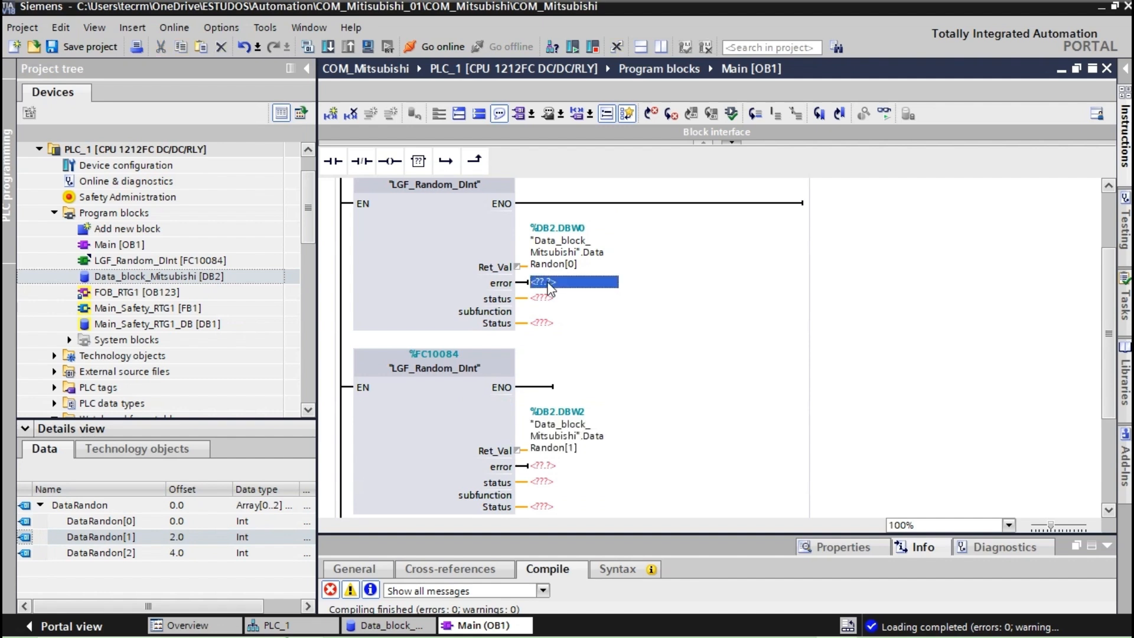
type("#error[]0")
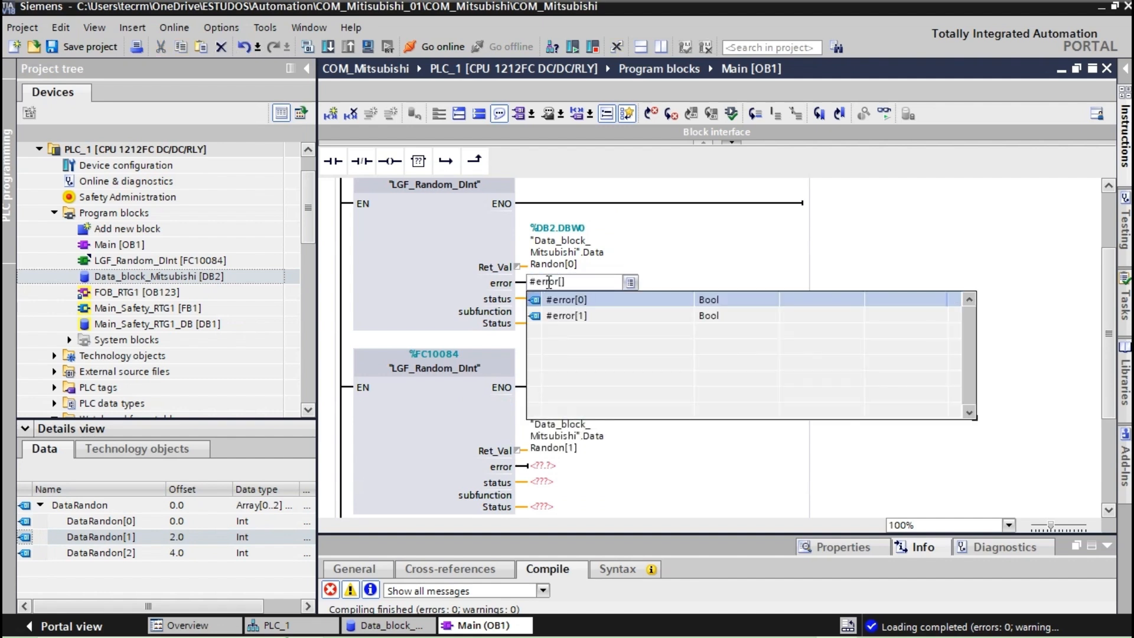
left_click(544, 298)
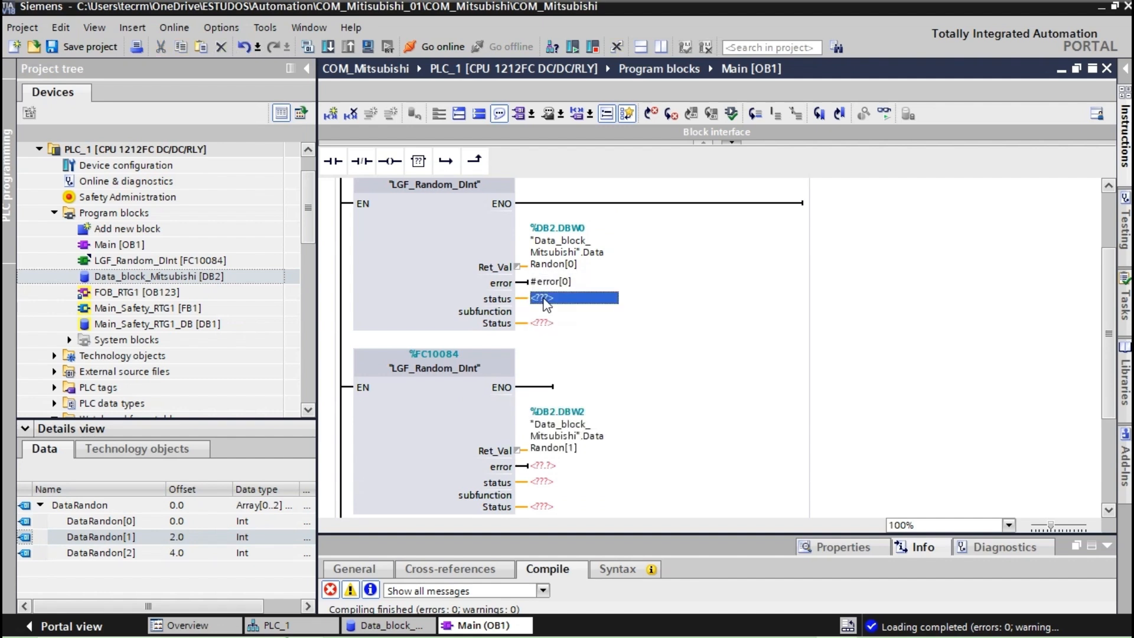
type("st")
key("Return")
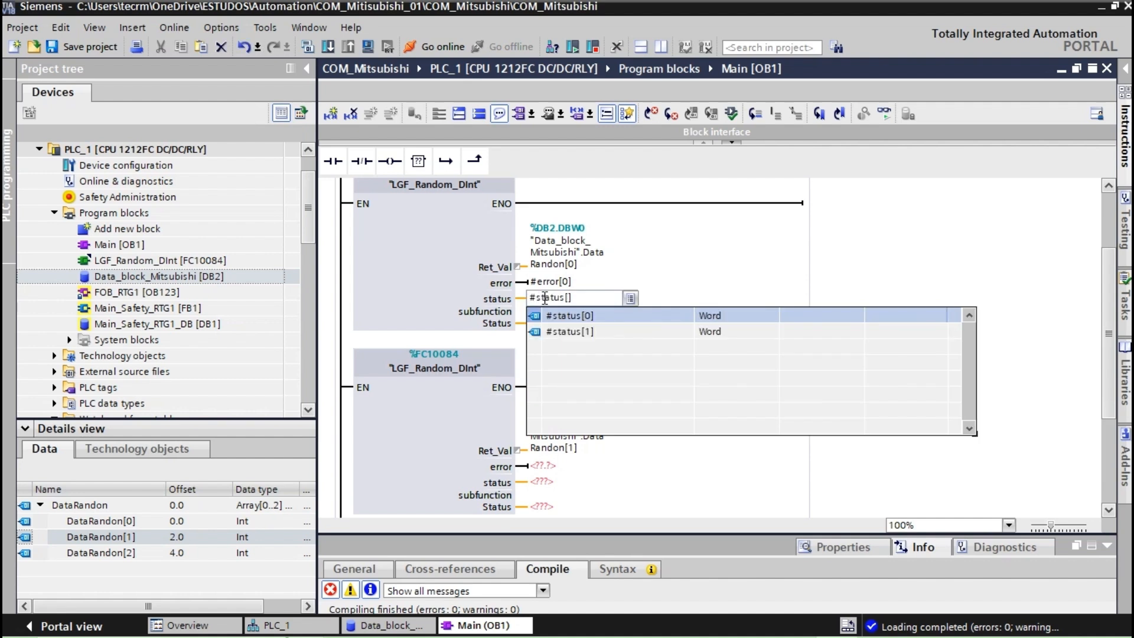
type("0")
Assign #subfunction_status[0] to the subfunction status output of the first LGF_Random_DInt call.
left_click(544, 322)
type("su")
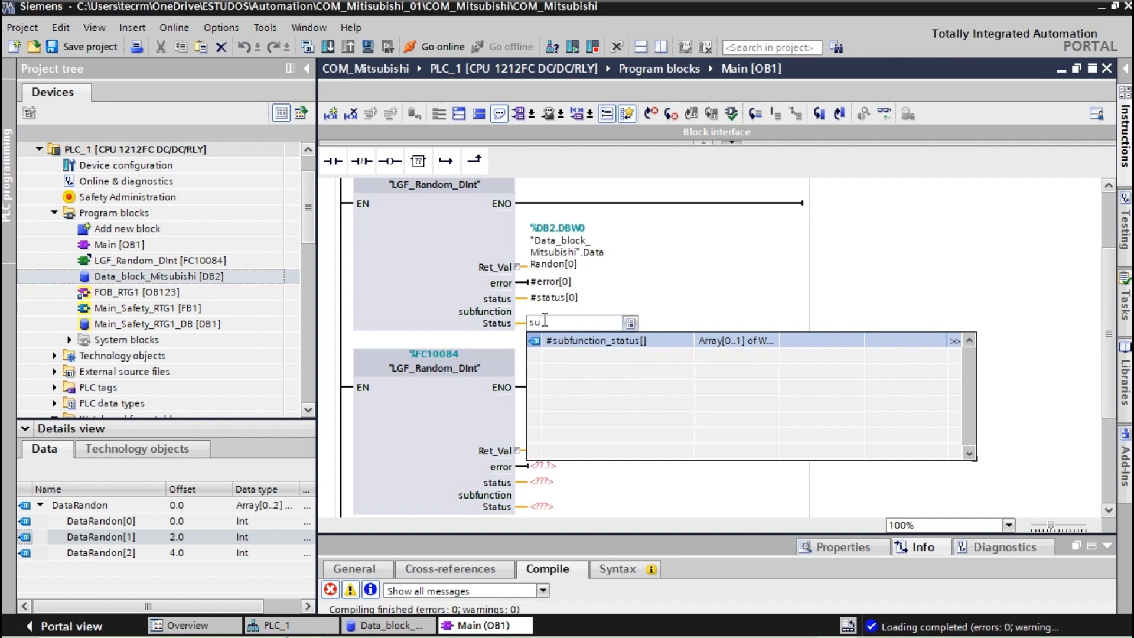
key("Return")
key("Return")
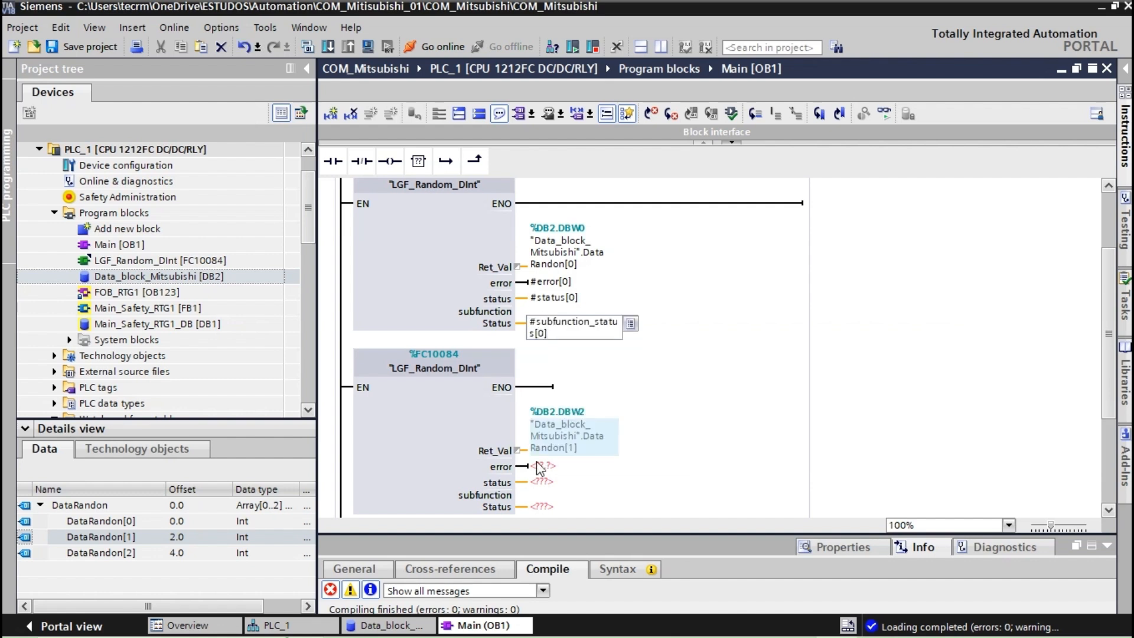
type("er")
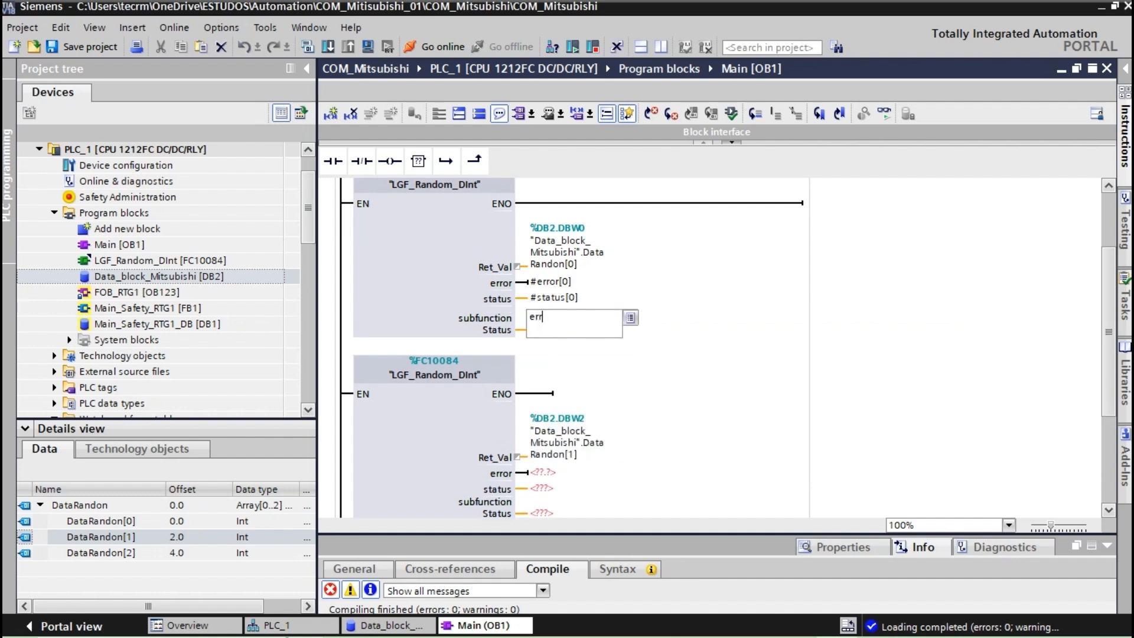
key("BackSpace")
key("BackSpace")
type("su")
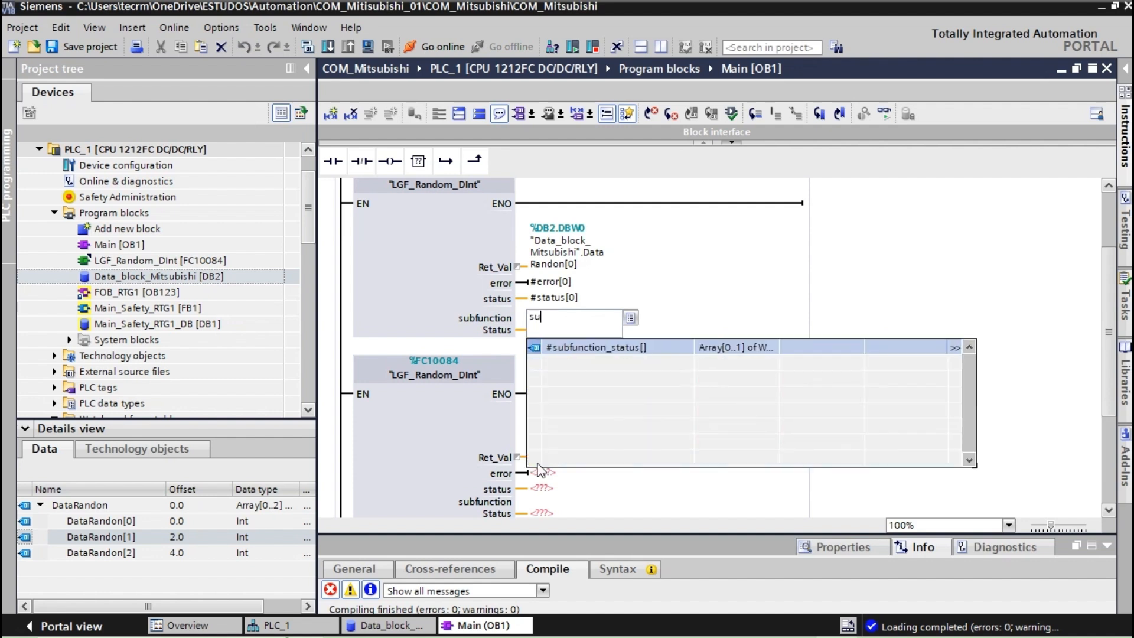
key("Return")
key("Return")
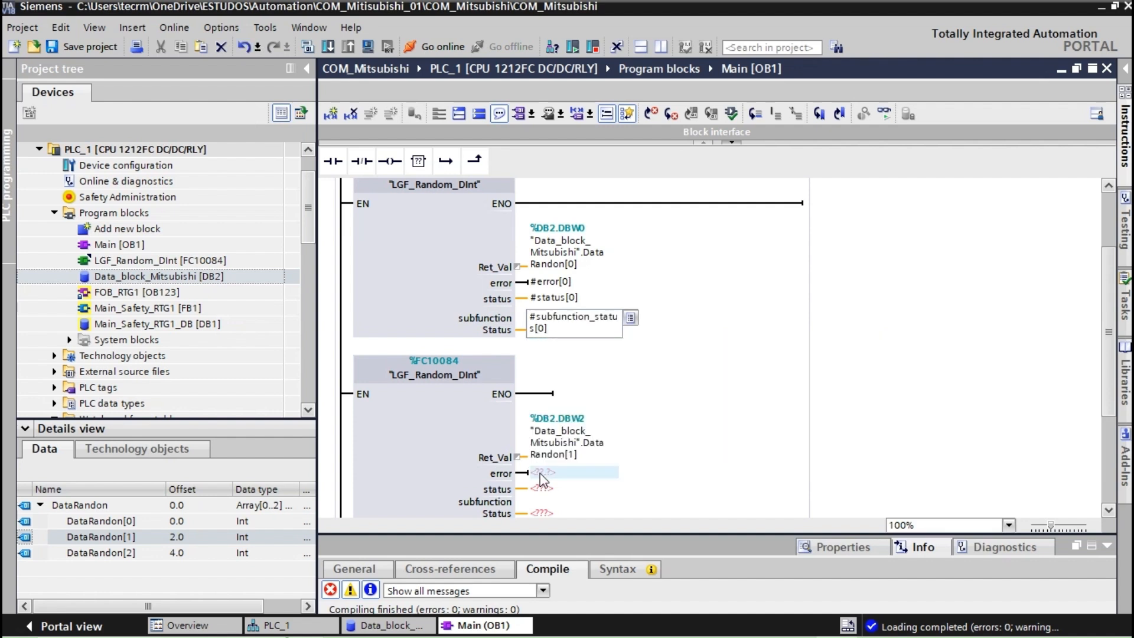
Assign #error[1] to the error output of the second LGF_Random_DInt call.
left_click(541, 472)
type("err")
key("Return")
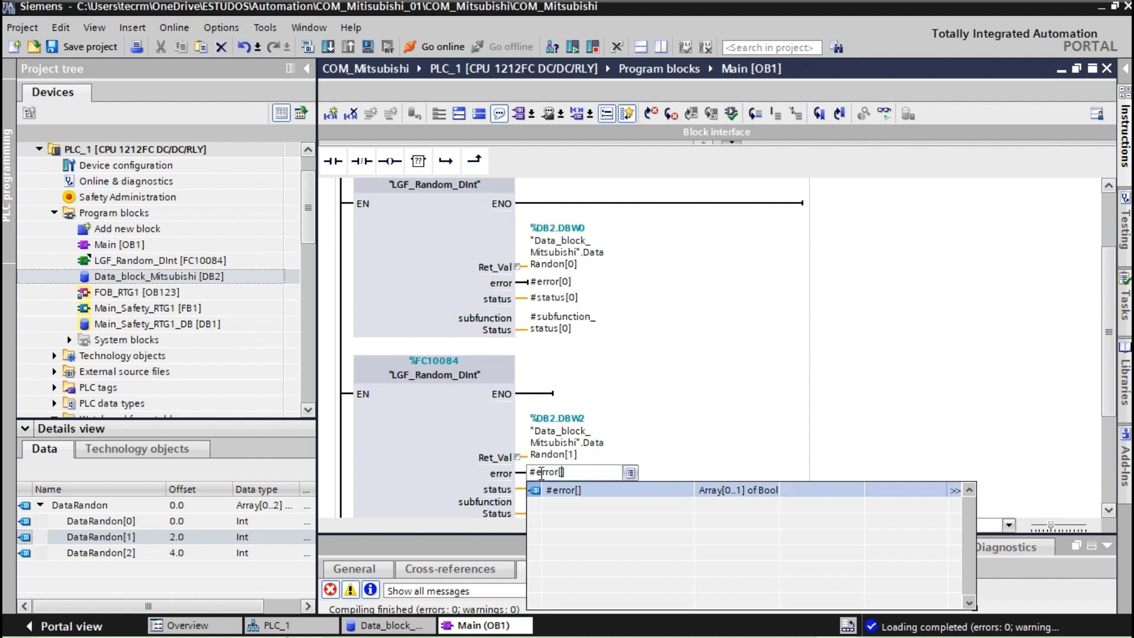
key("Down")
key("Return")
key("Return")
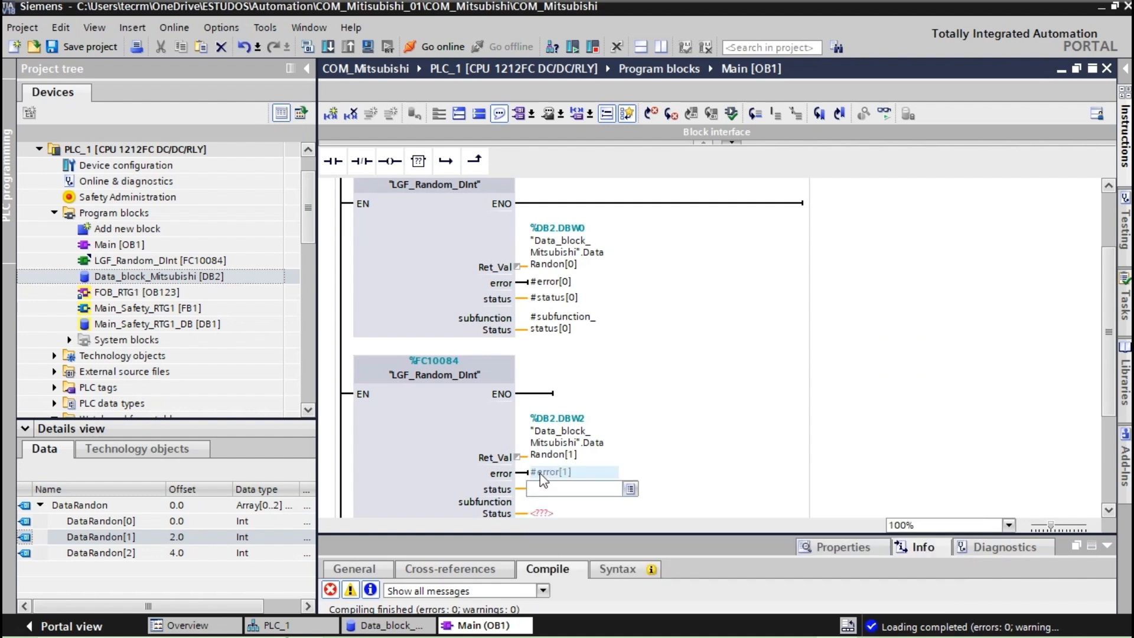
Assign #status[1] and #subfunction_status[1] to the status and subfunction status outputs of the second LGF_Random_DInt call.
type("s")
key("Return")
key("Down")
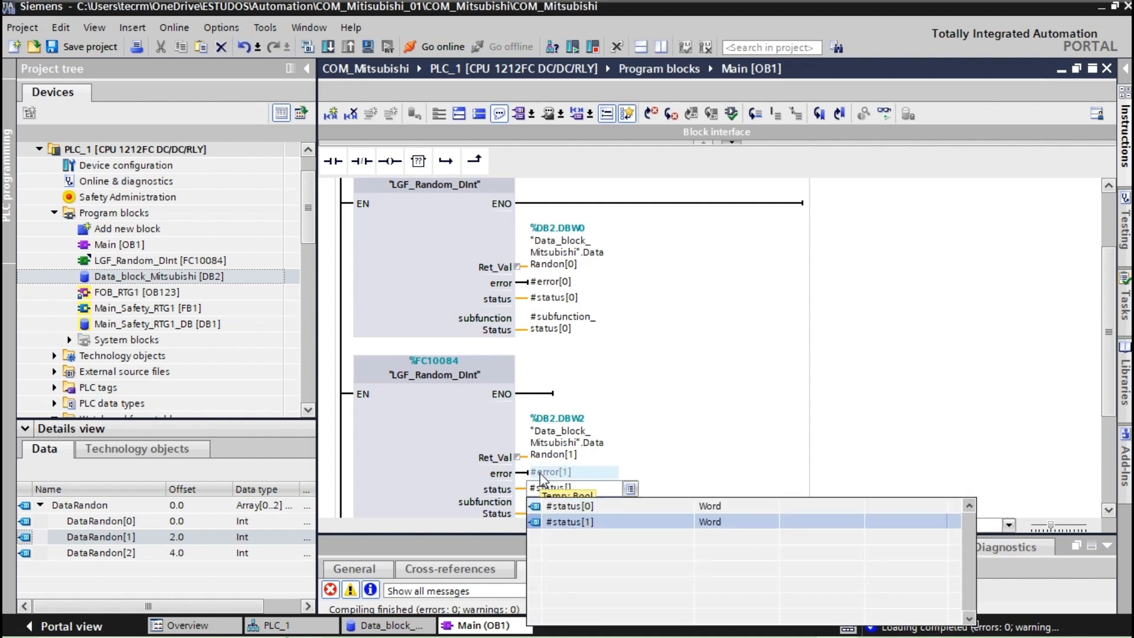
key("Return")
key("Return")
type("sub")
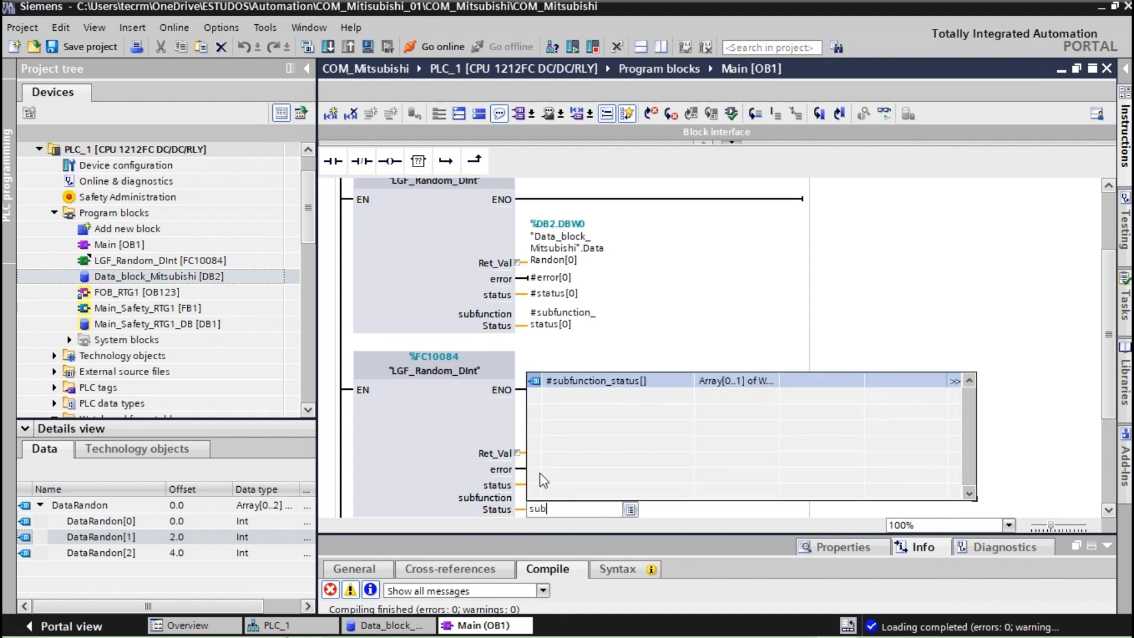
key("Return")
key("Down")
key("Return")
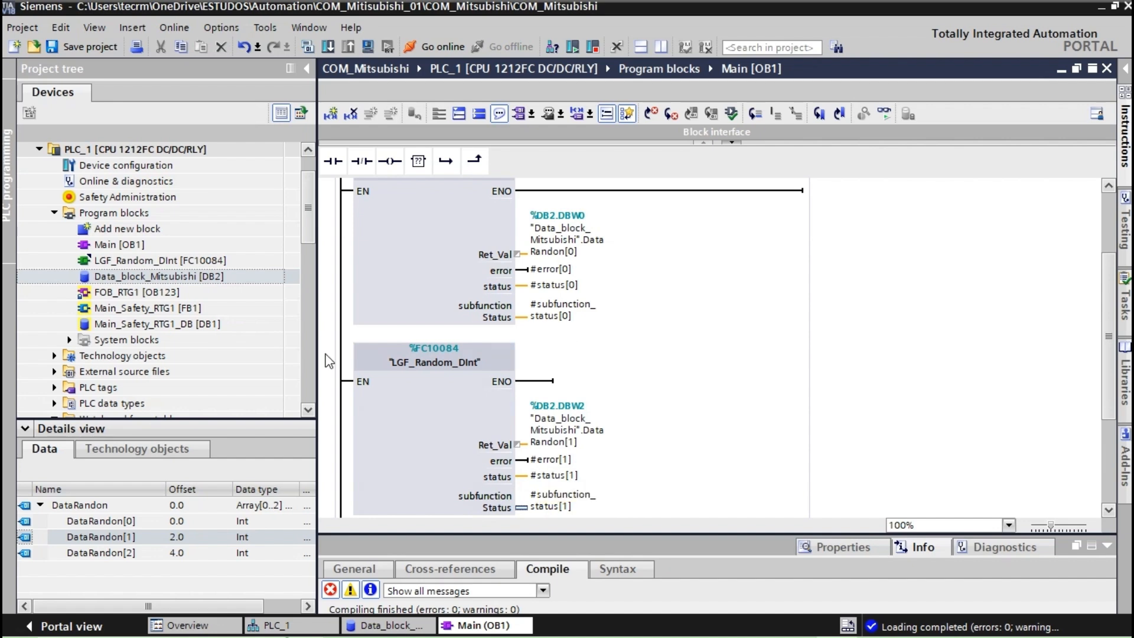
Open Watch table_1 and delete the three invalid Data_block_Mitsubishi entries in rows 17 to 19.
scroll(308, 214, "down", 5)
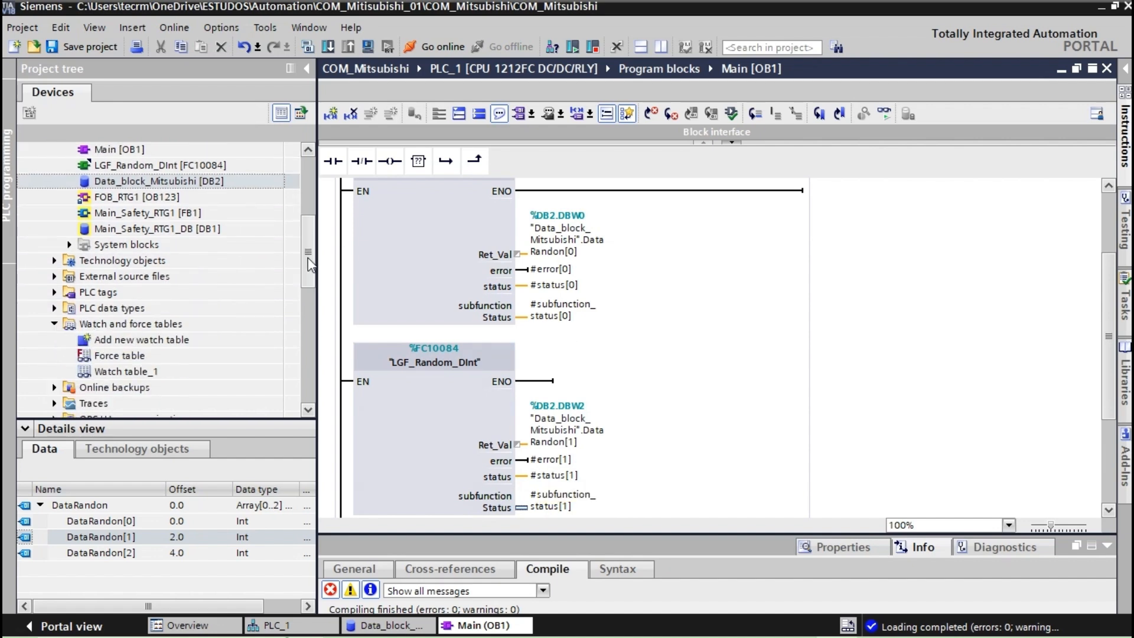
left_click(125, 244)
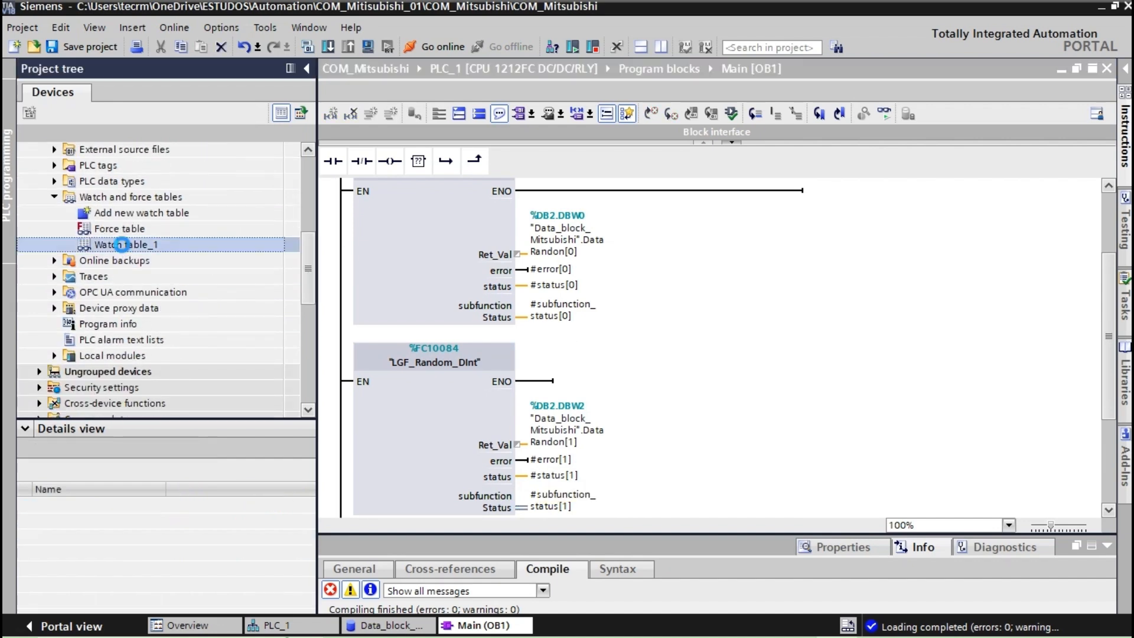
double_click(125, 244)
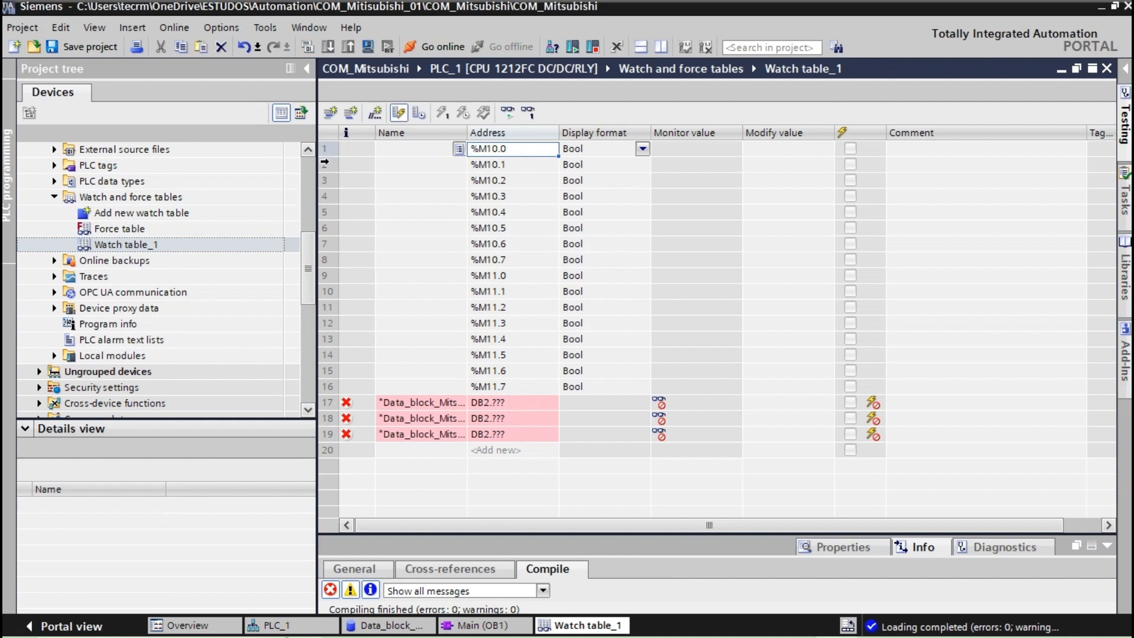
left_click(328, 403)
key("shift+Down")
key("shift+Down")
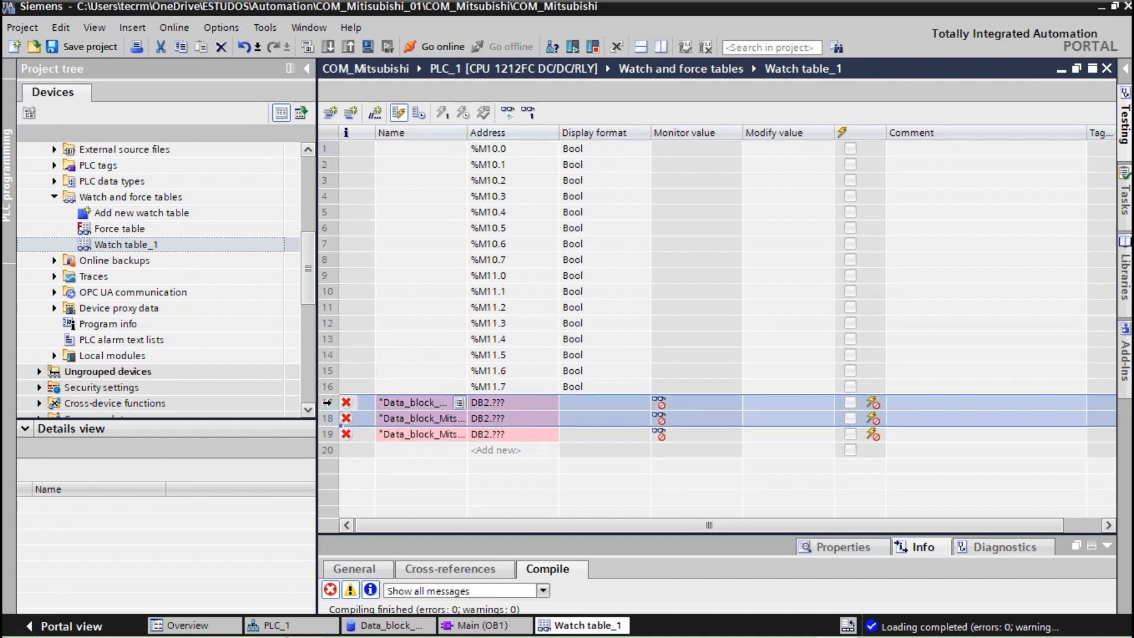
key("Delete")
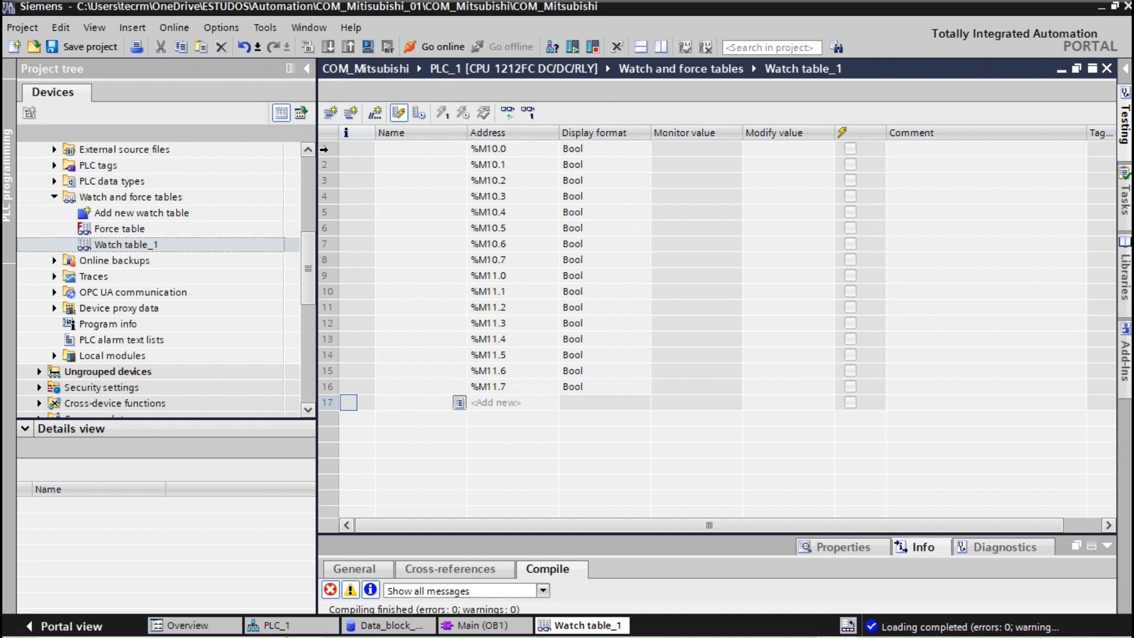
Delete all the bit entries from %M10.0 to %M11.7 so that Watch table_1 is empty.
left_click(324, 148)
key("shift+Down")
key("shift+Down")
key("shift+Down")
key("shift+Down")
key("shift+Down")
key("shift+Down")
key("shift+Down")
key("shift+Down")
key("shift+Down")
key("shift+Down")
key("shift+Down")
key("shift+Down")
key("shift+Down")
key("shift+Down")
key("shift+Down")
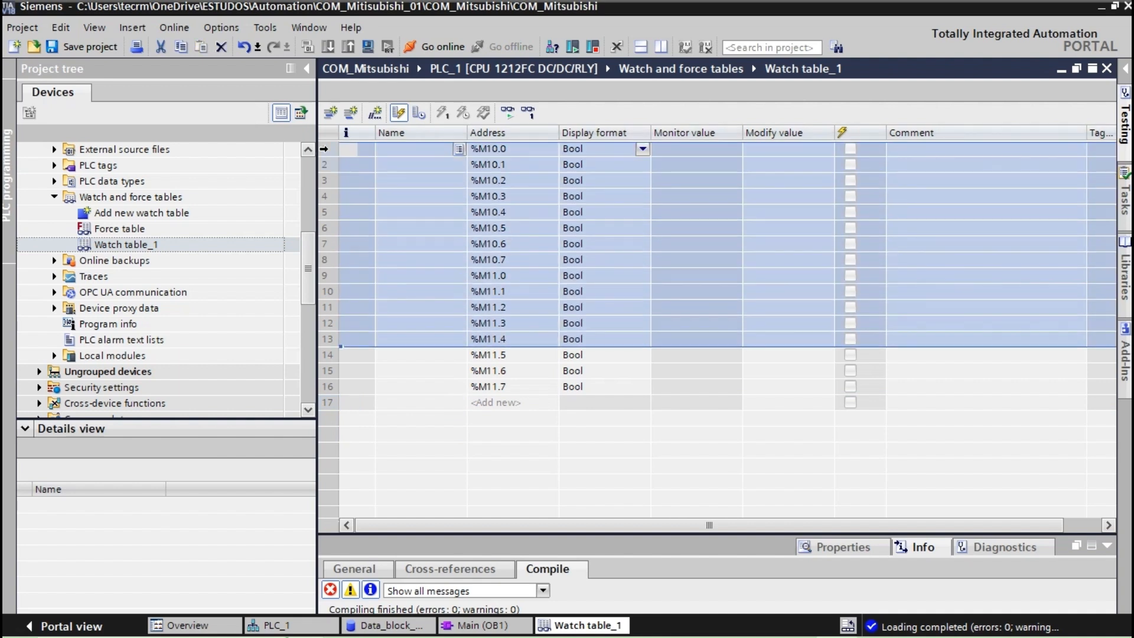
key("Delete")
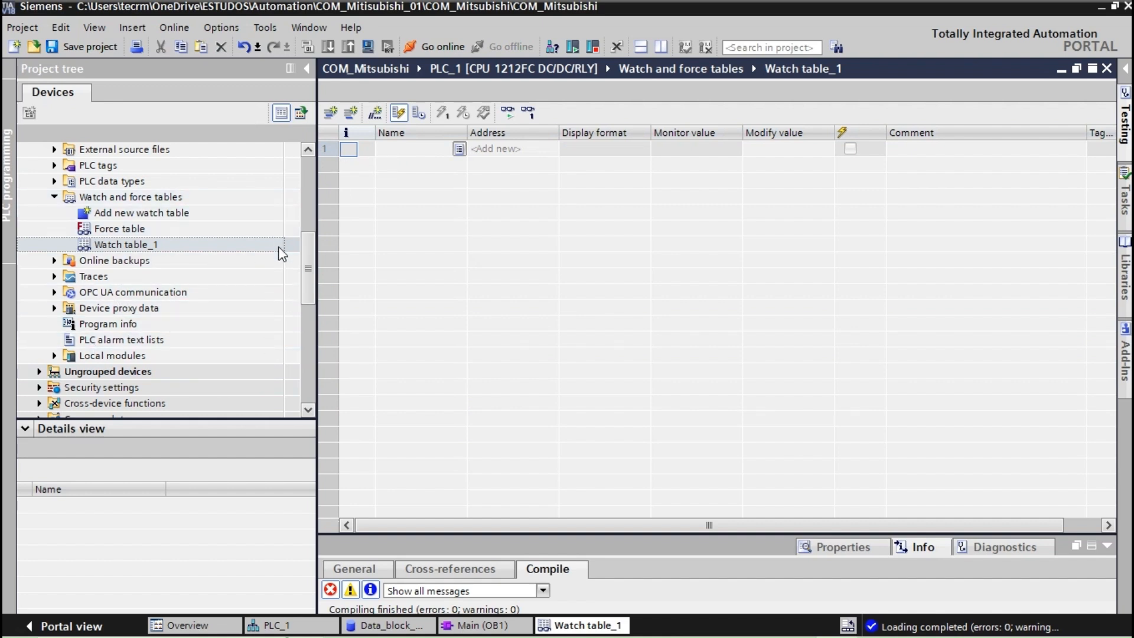
Add DataRandon[0], DataRandon[1] and DataRandon[2] from Data_block_Mitsubishi to rows 1 to 3 of Watch table_1.
left_click_drag(310, 276, 310, 207)
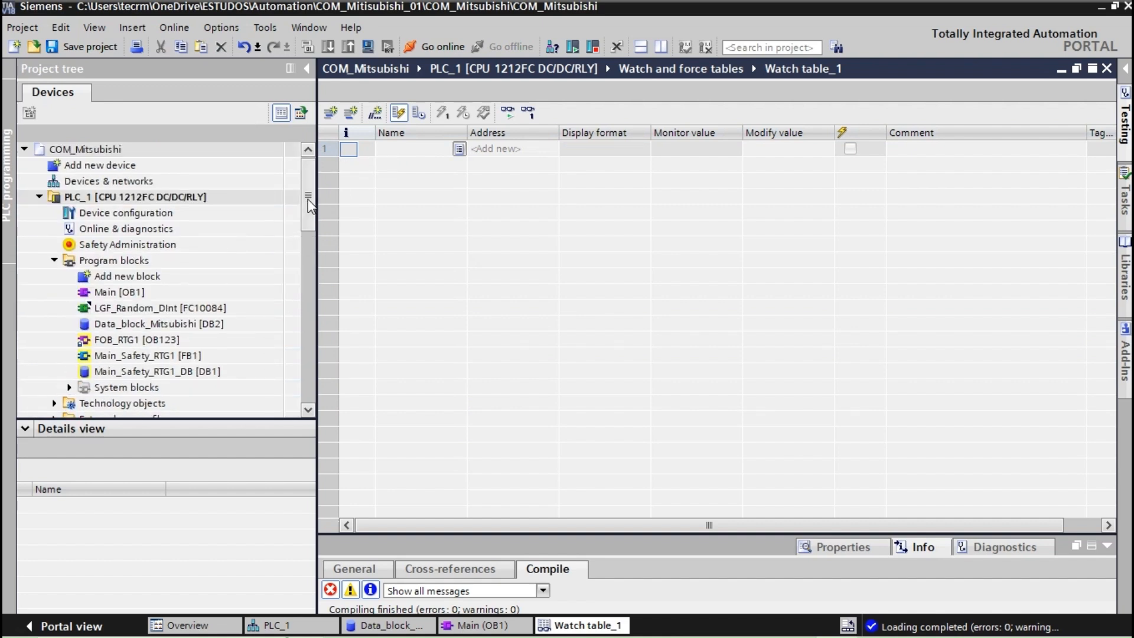
left_click(127, 324)
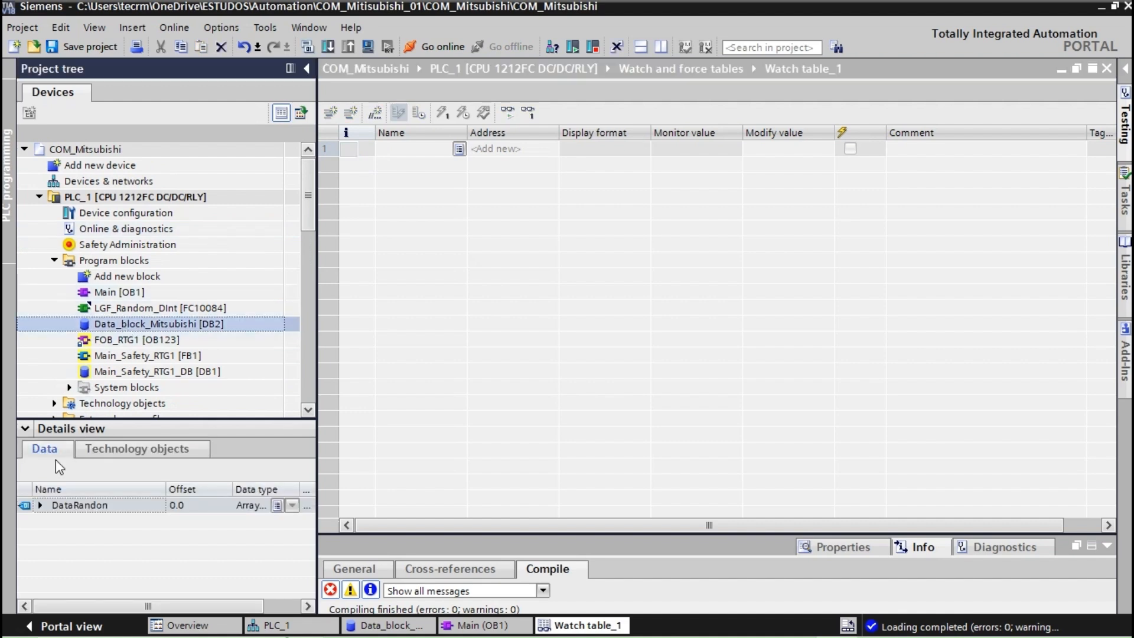
left_click(40, 505)
left_click_drag(27, 526, 507, 148)
left_click_drag(26, 537, 499, 162)
left_click_drag(24, 555, 511, 184)
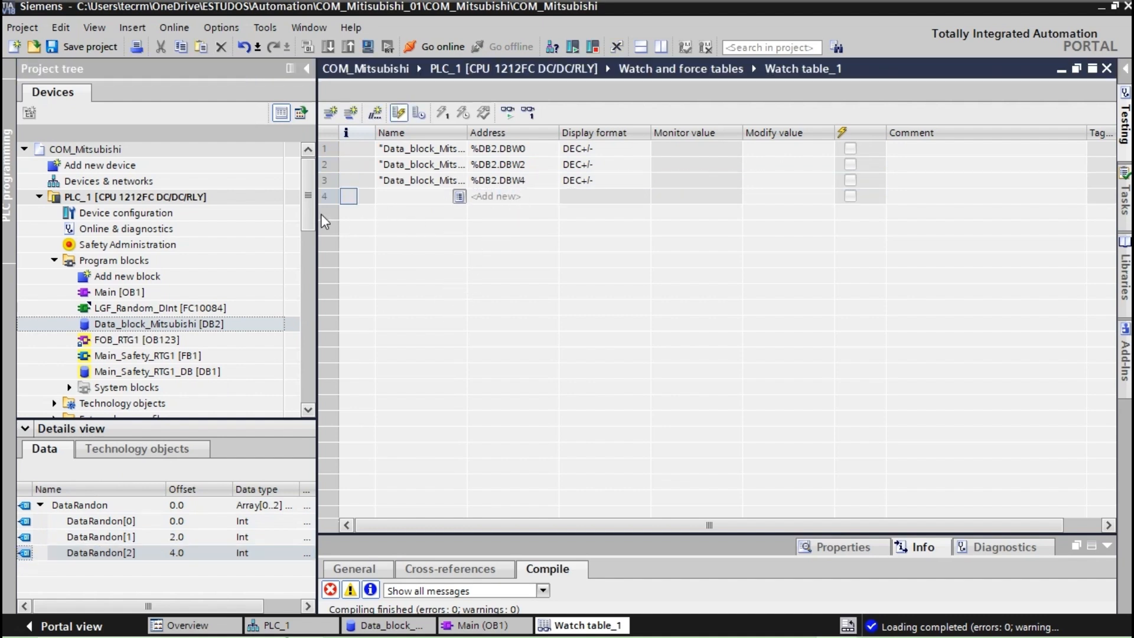
Insert an empty row after the data block entries and fill the following rows with consecutive addresses from %M10.0 to %M11.7.
left_click(348, 112)
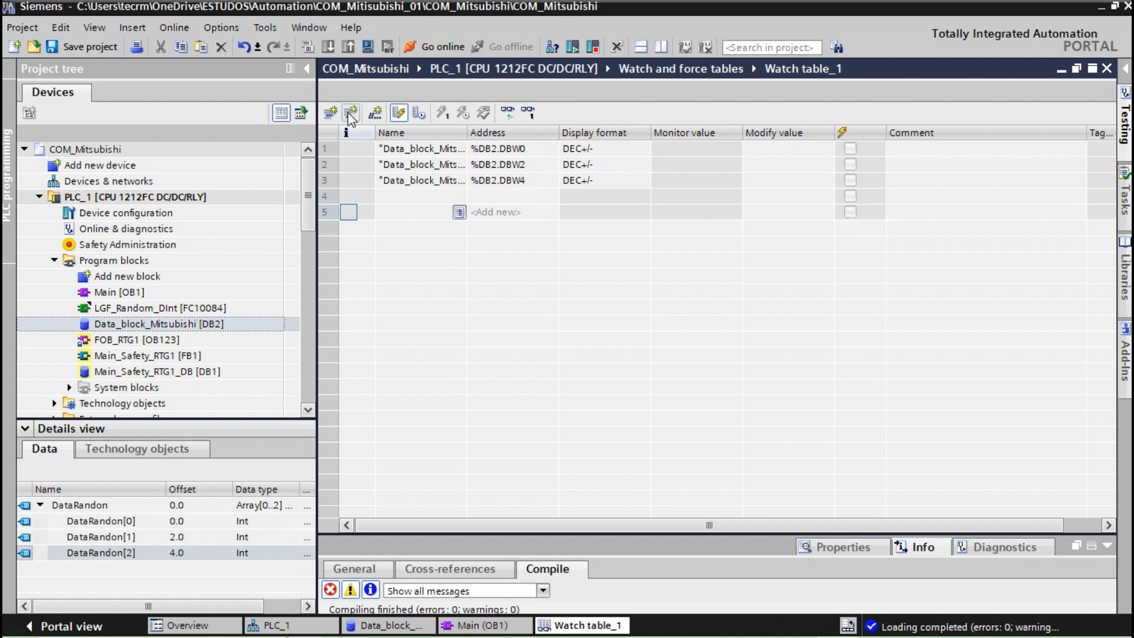
left_click(513, 211)
type("M10")
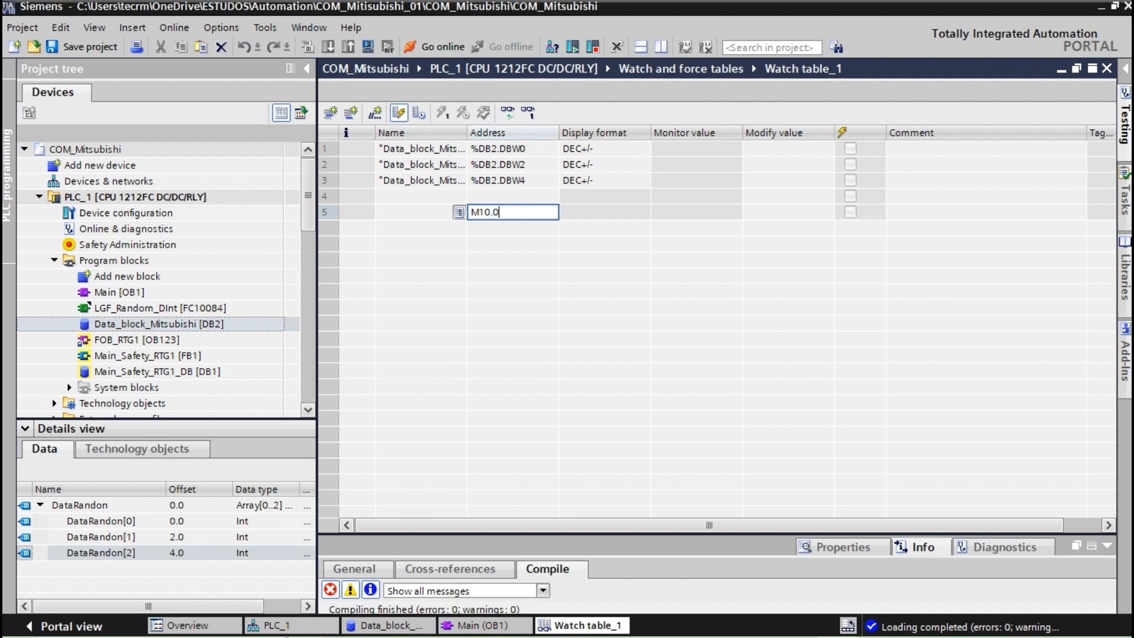
key("Return")
left_click(537, 214)
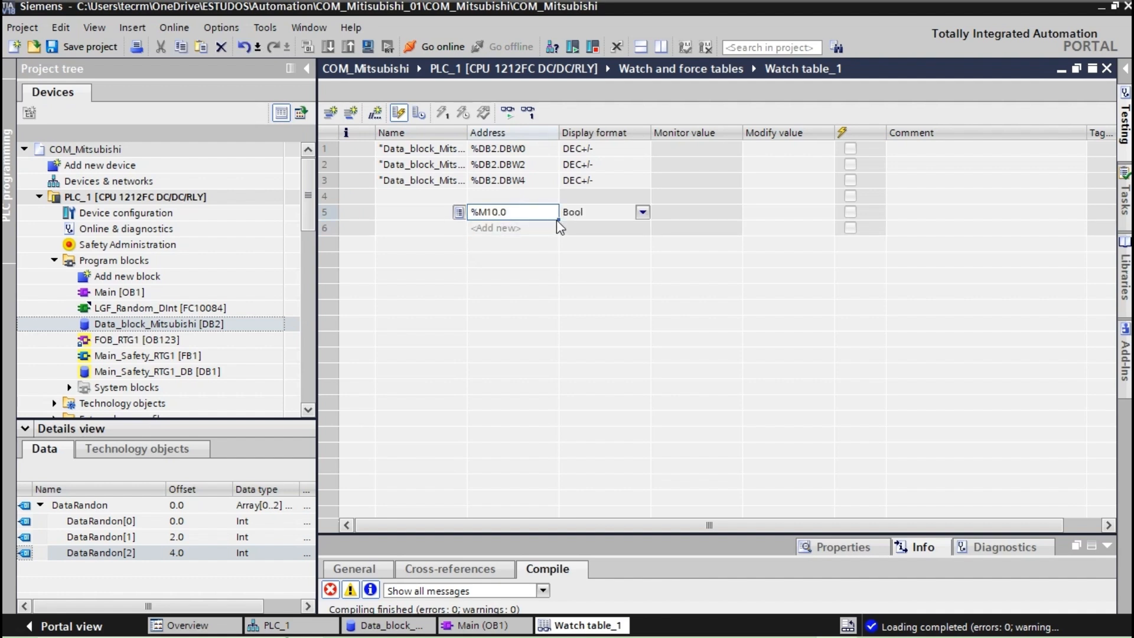
left_click_drag(557, 219, 537, 450)
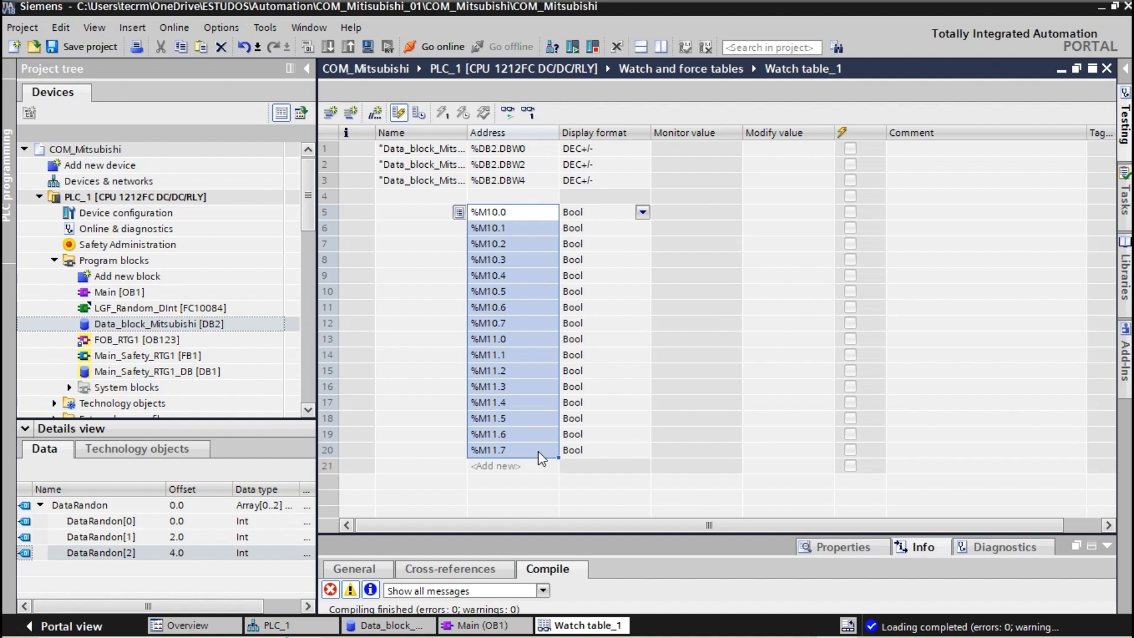
left_click(638, 464)
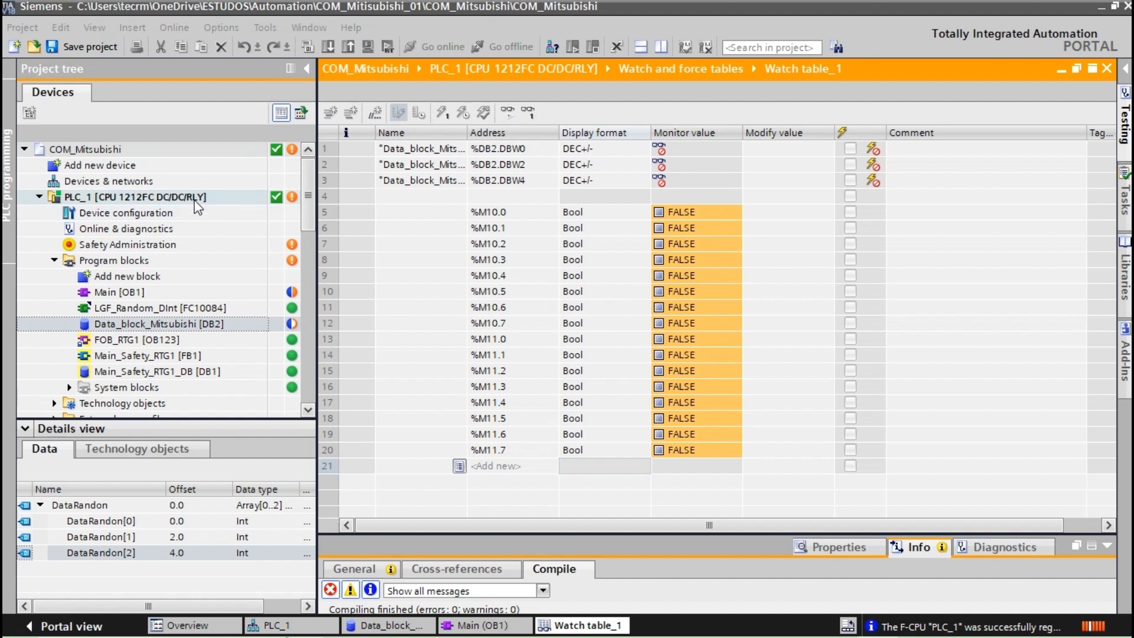
Take PLC_1 offline, then compile its program and load it to the device.
left_click(148, 197)
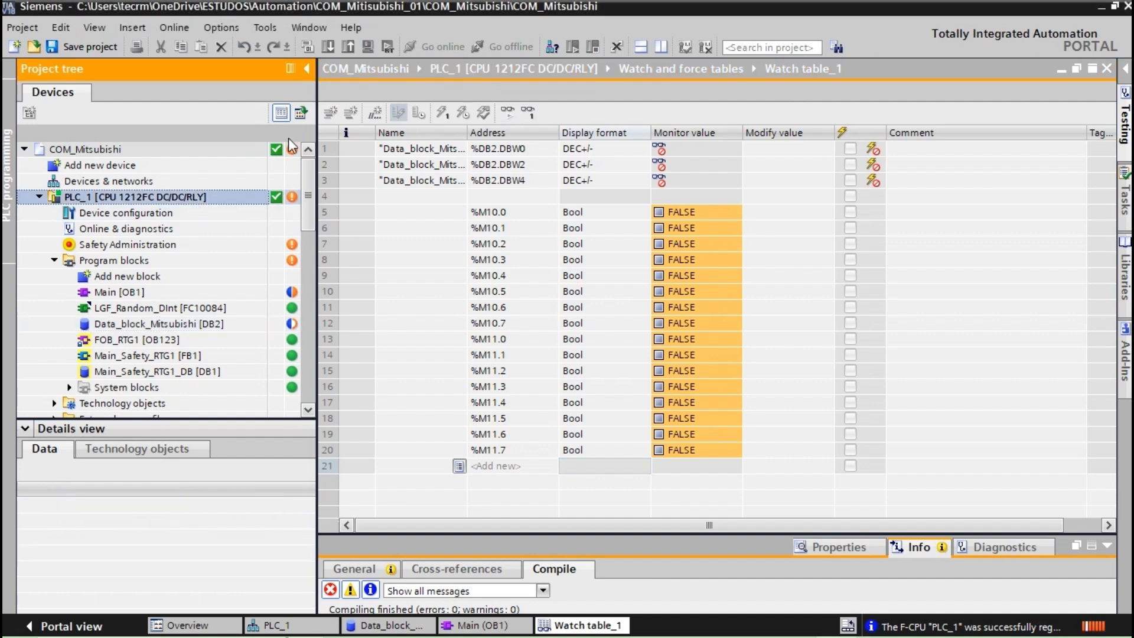
left_click(482, 47)
left_click(307, 46)
left_click(327, 47)
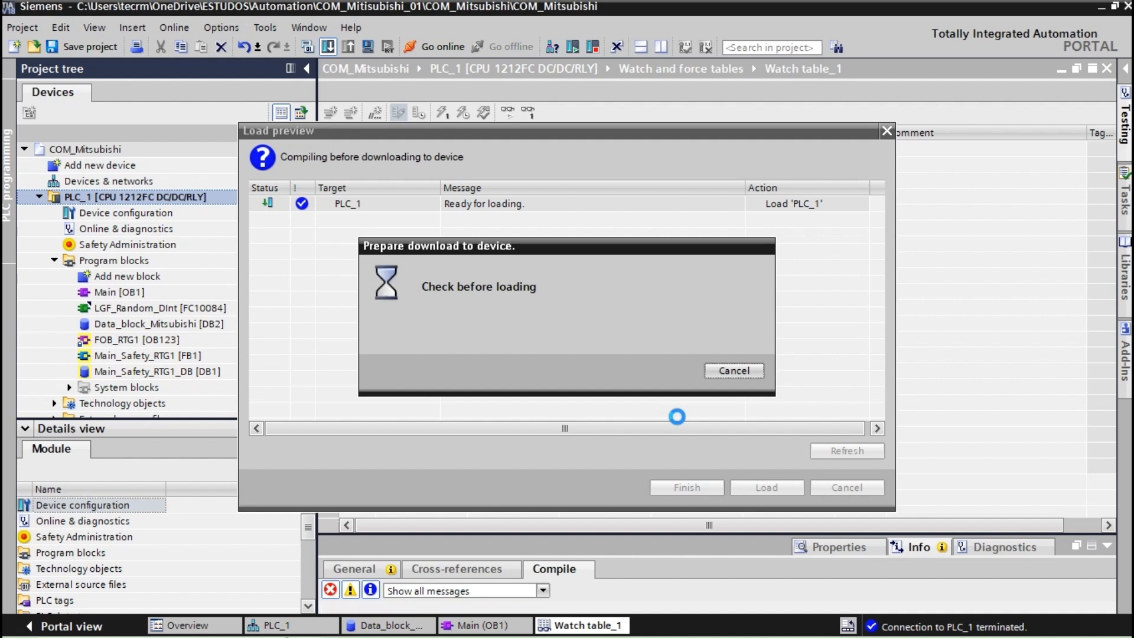
left_click(758, 483)
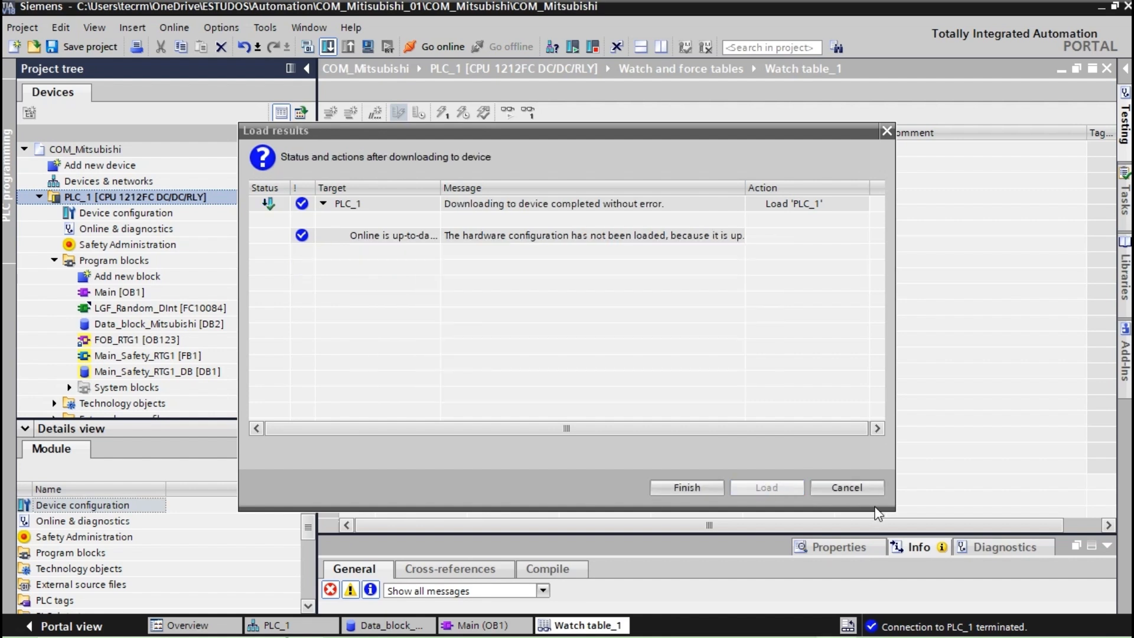
Finish the download to PLC_1 and start monitoring all values in Watch table_1.
left_click(709, 486)
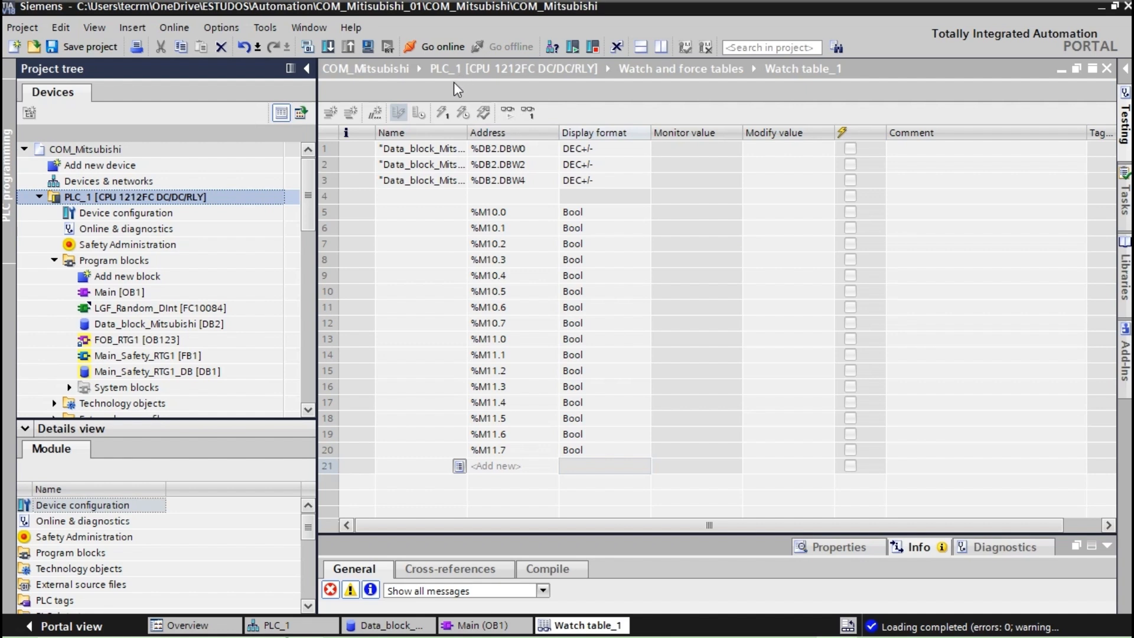
left_click(473, 69)
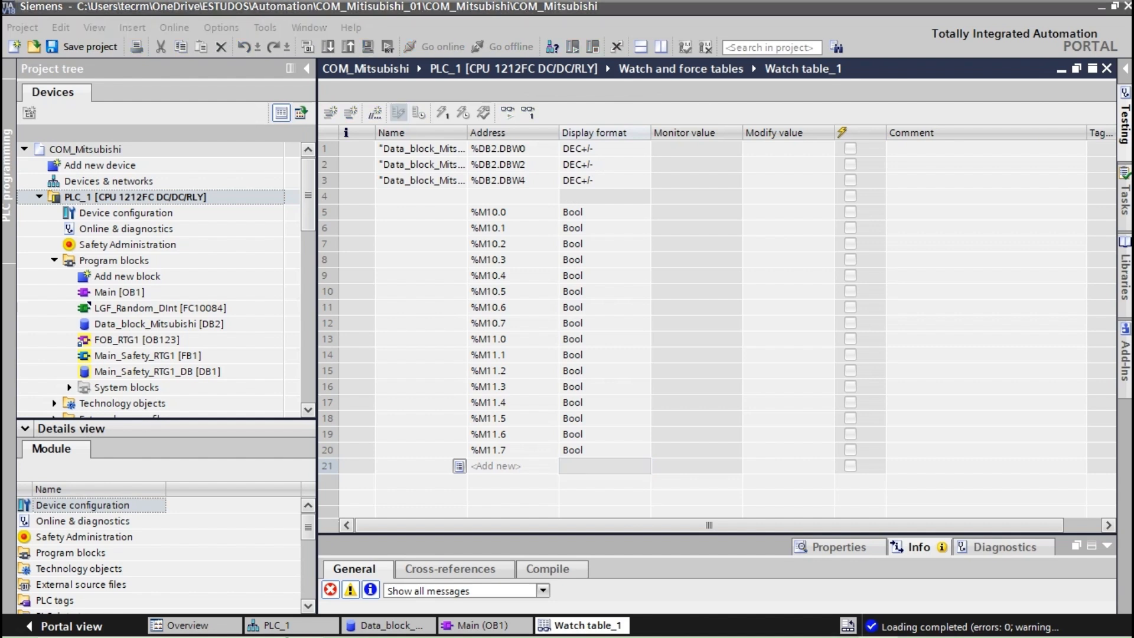
left_click(522, 78)
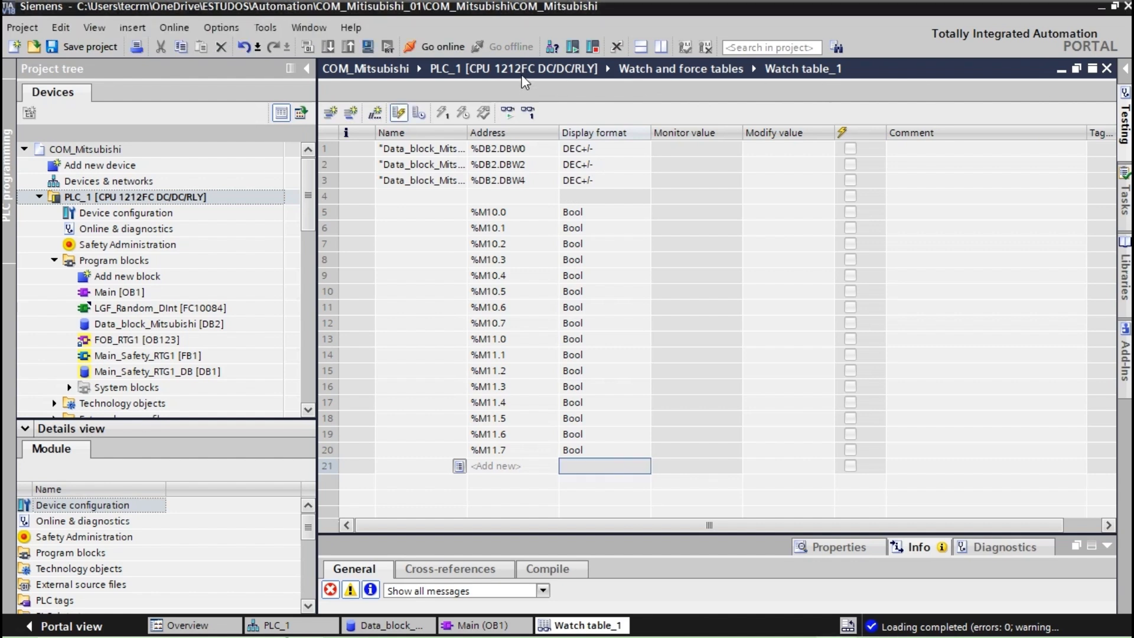
left_click(507, 113)
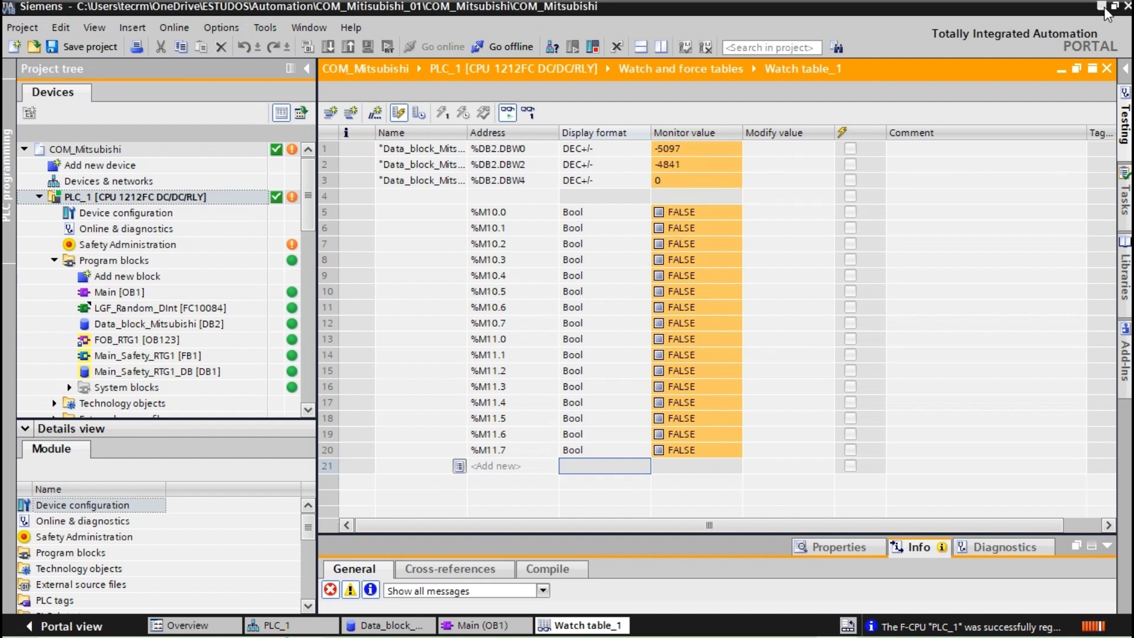
Examine the IP address and subnet mask in the Ethernet addresses of PLC_1's PROFINET interface, then collapse its properties.
left_click(93, 181)
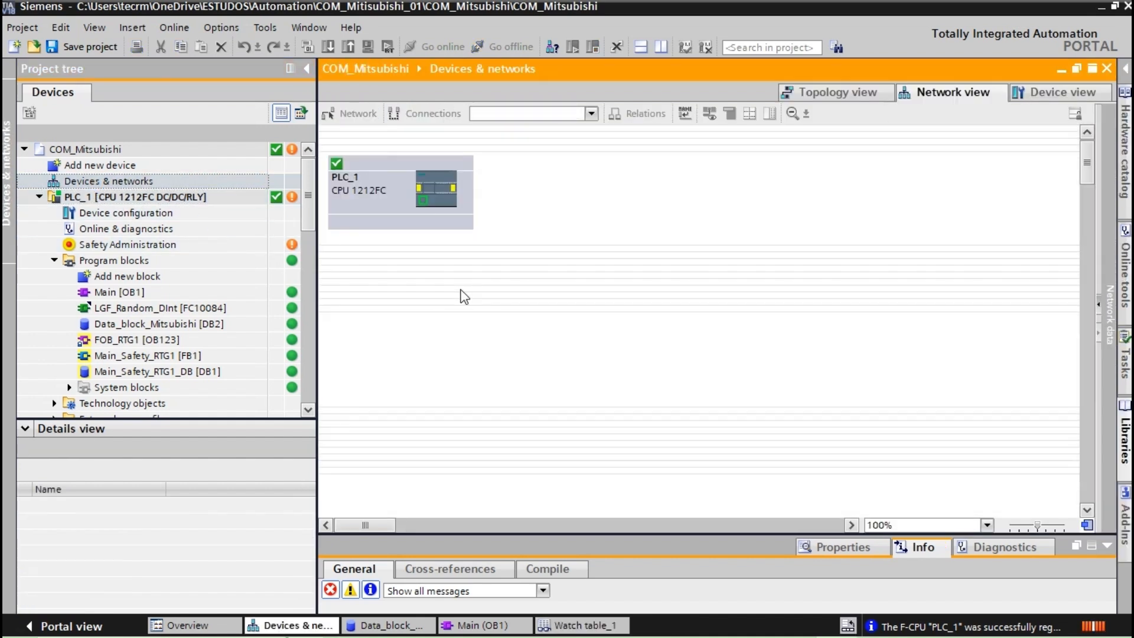
double_click(426, 201)
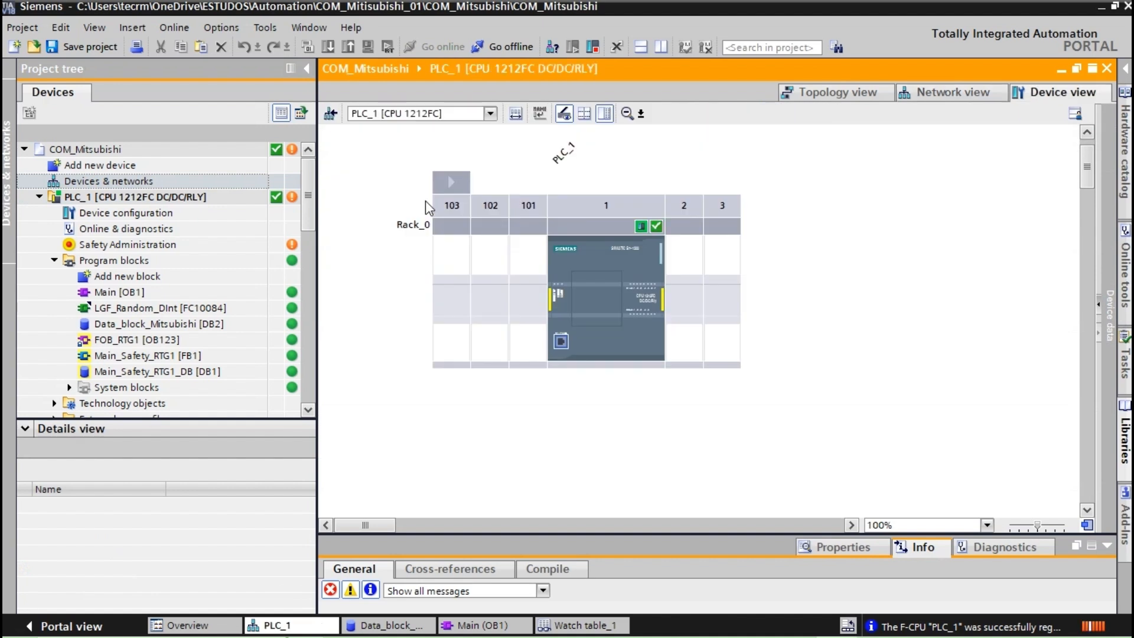
left_click(561, 343)
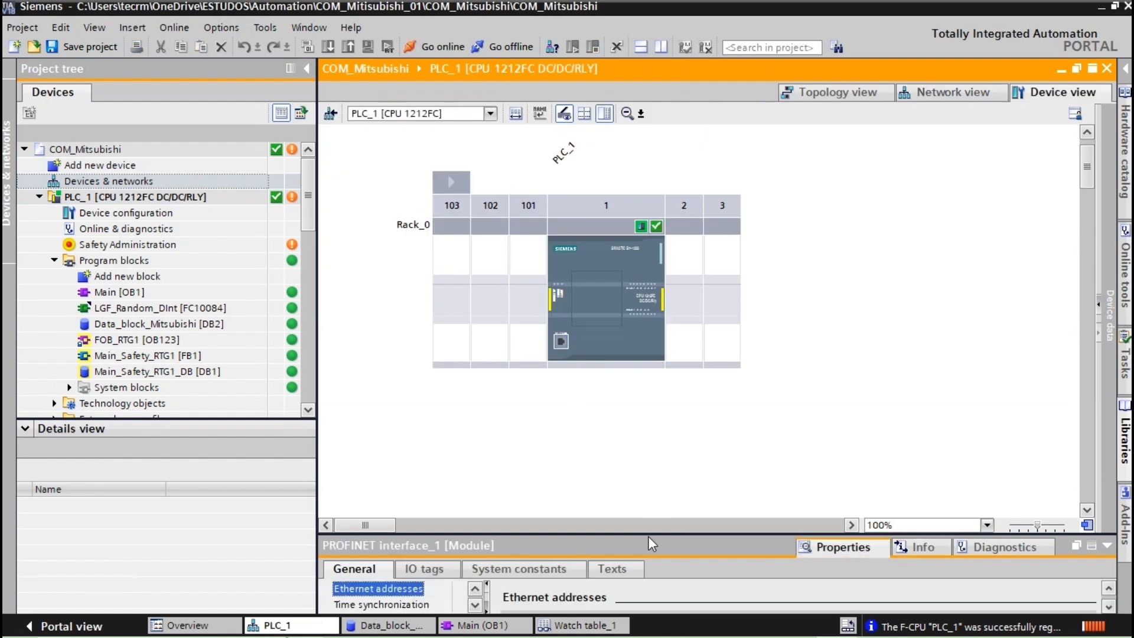
left_click_drag(641, 534, 633, 285)
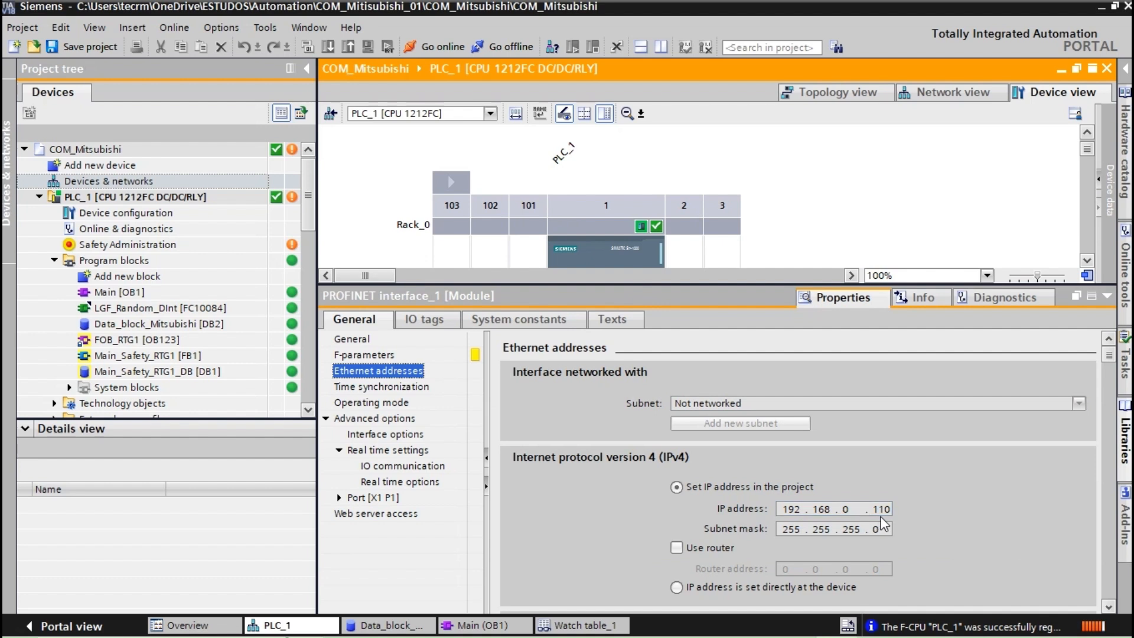
left_click(1106, 296)
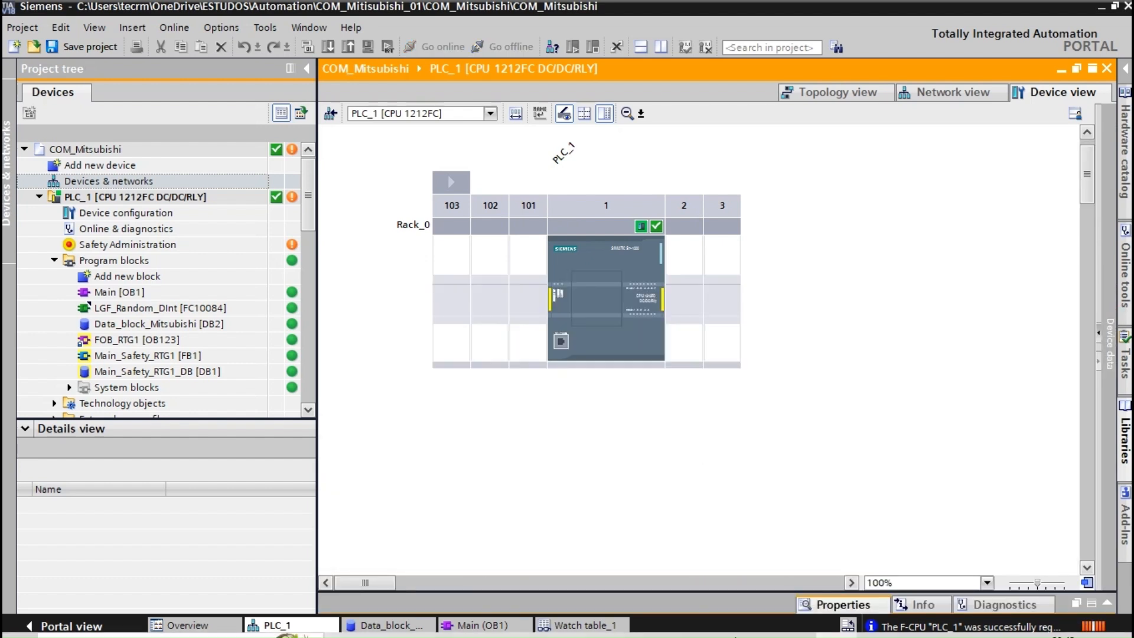
Switch to the SimpleCpuCommunication project in GX Works3 and view its module configuration, closing it when done.
left_click(795, 622)
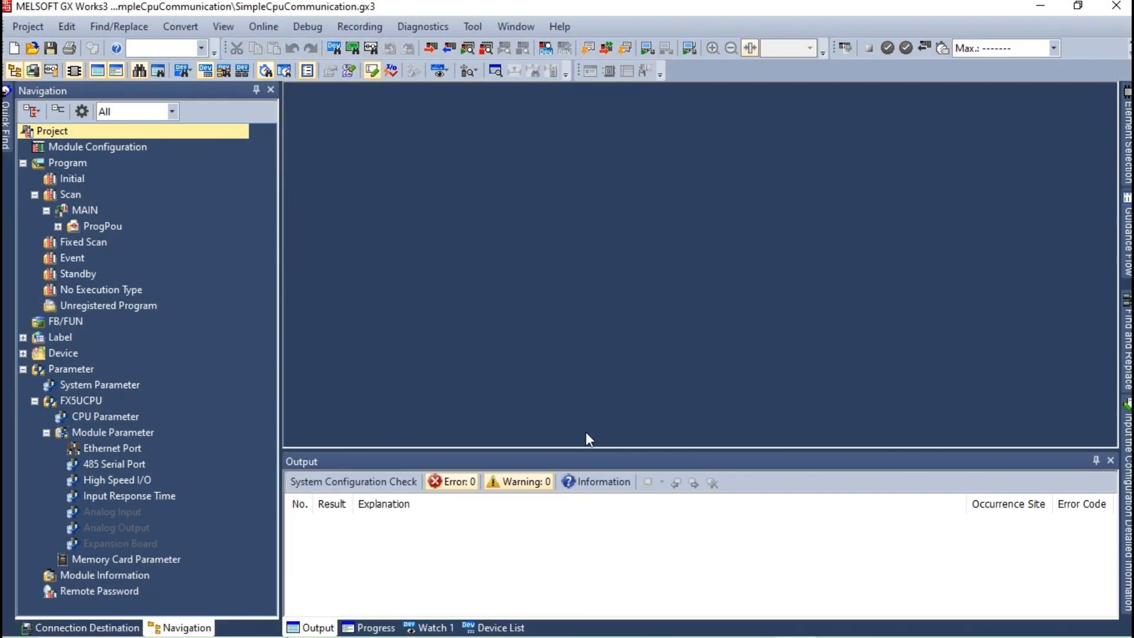
double_click(116, 147)
left_click(555, 383)
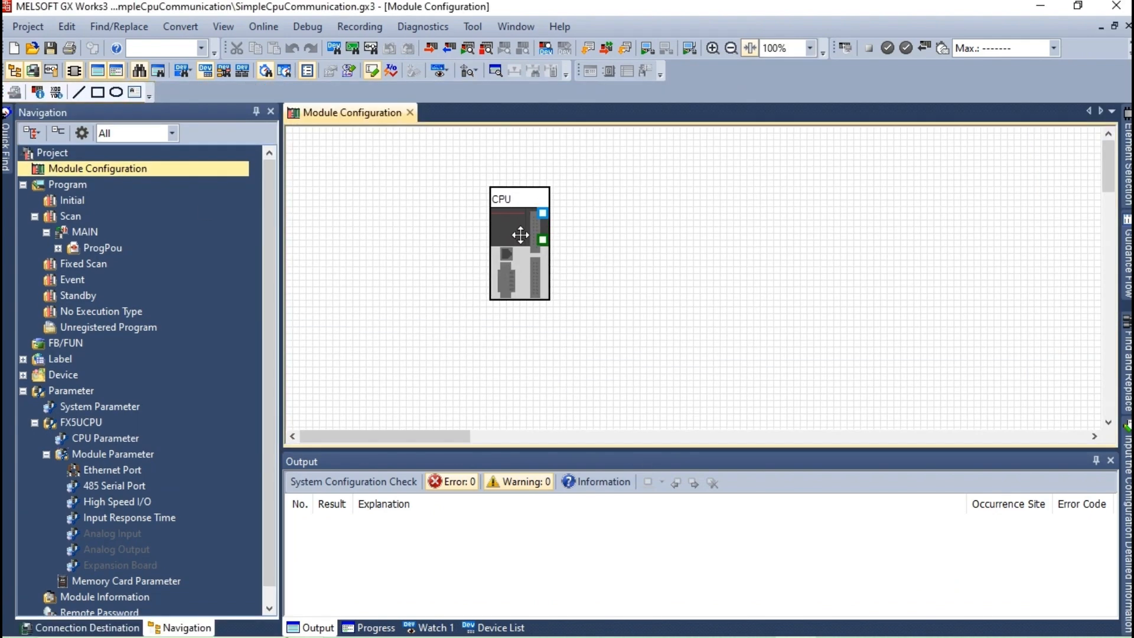
left_click(410, 113)
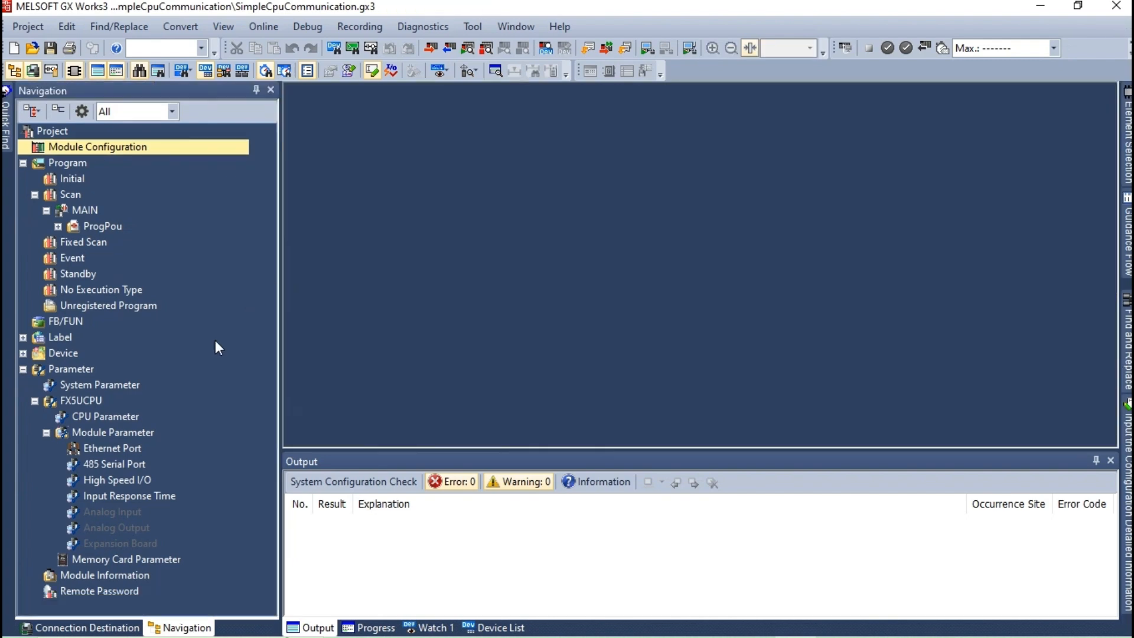
Open the FX5UCPU Ethernet port parameters, and view the ladder program body of ProgPou before closing it.
left_click(120, 449)
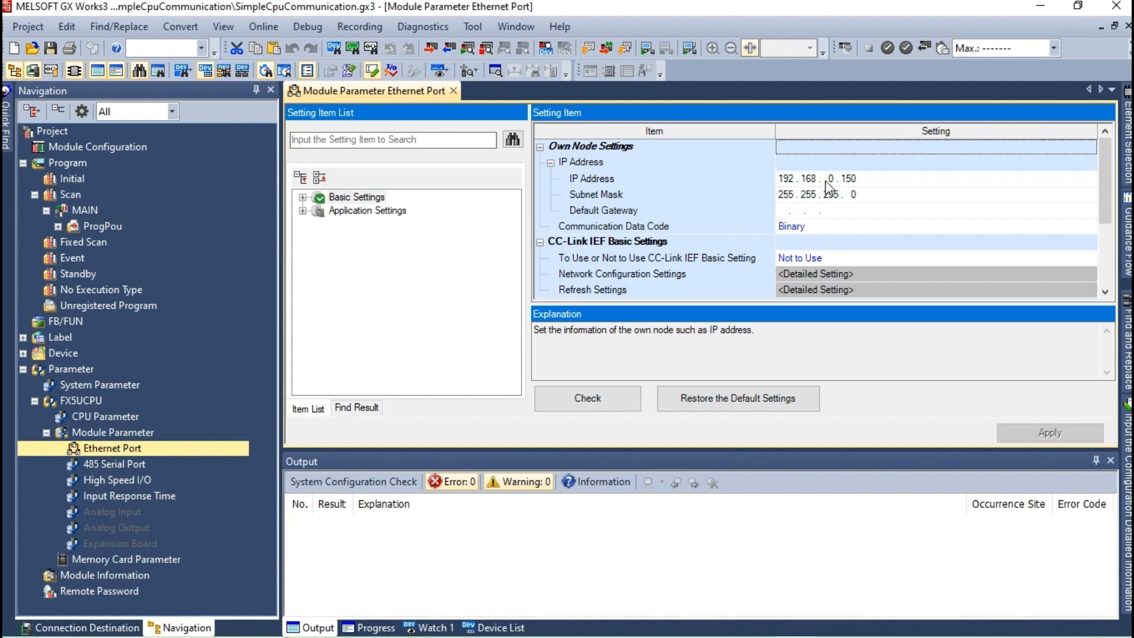
left_click(60, 228)
double_click(122, 258)
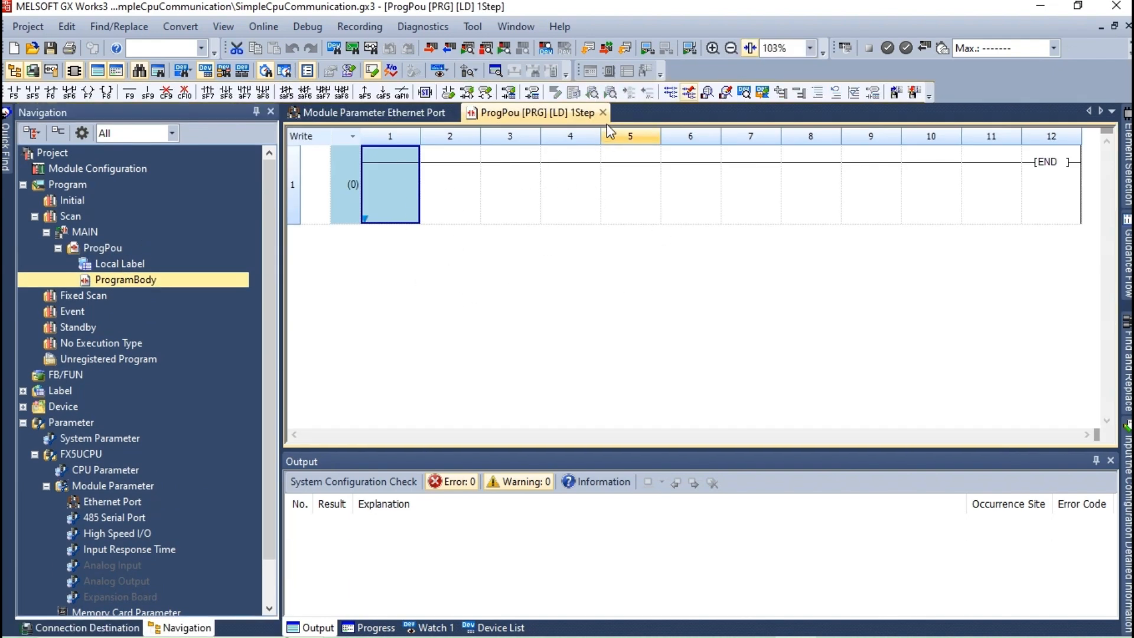
left_click(602, 112)
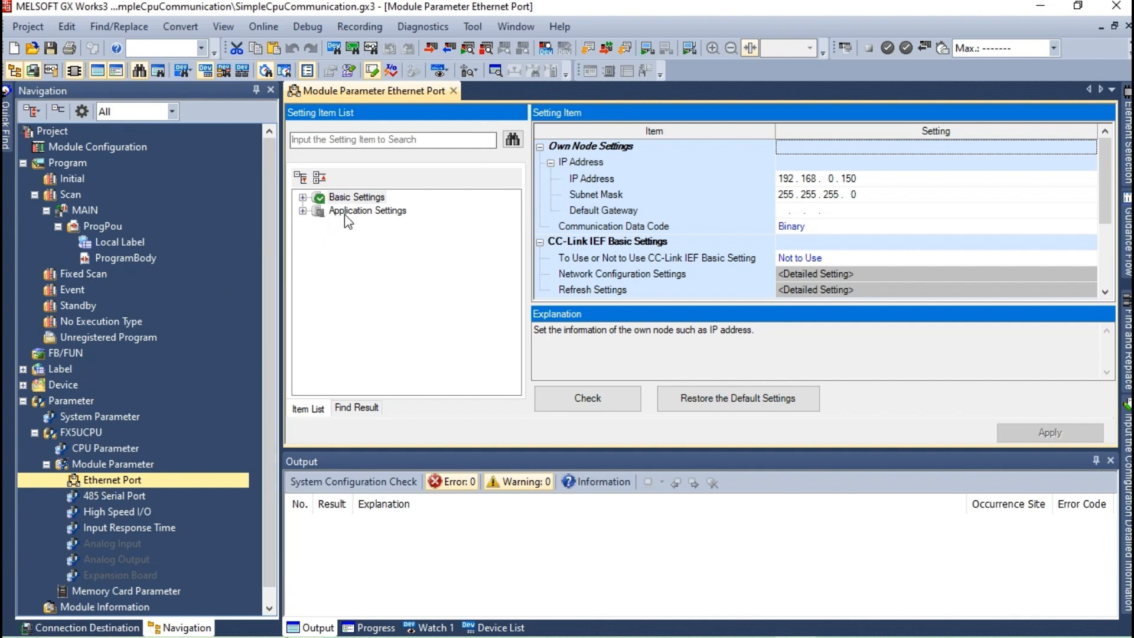
Display the Simple CPU Communication Setting among the Ethernet port's application settings and try to open the CPU module diagnostics.
left_click(303, 211)
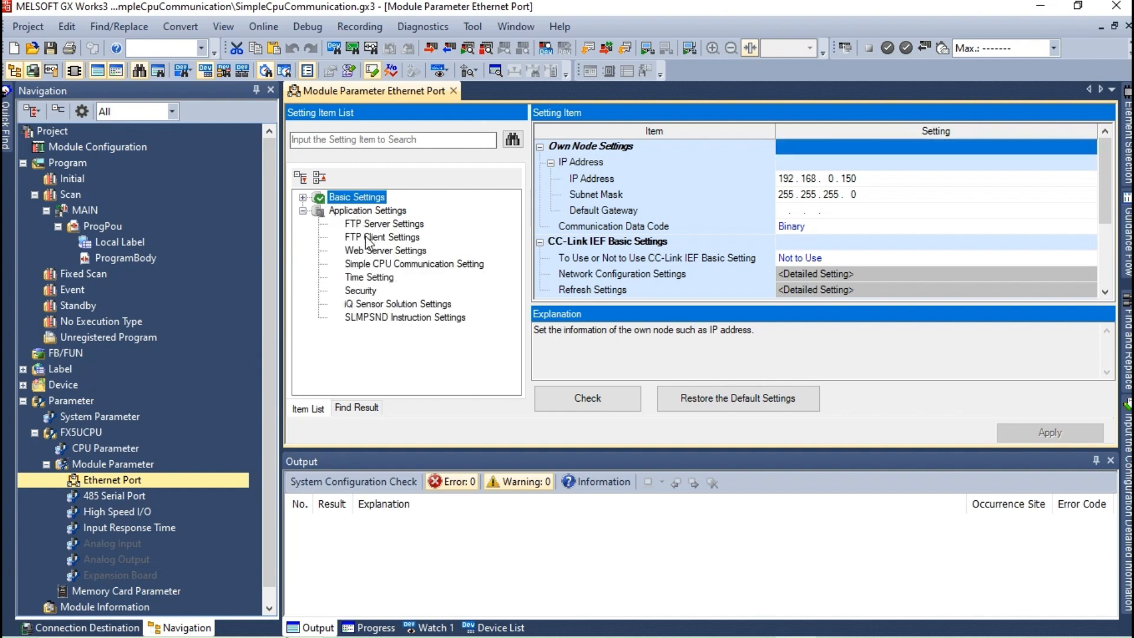
left_click(363, 270)
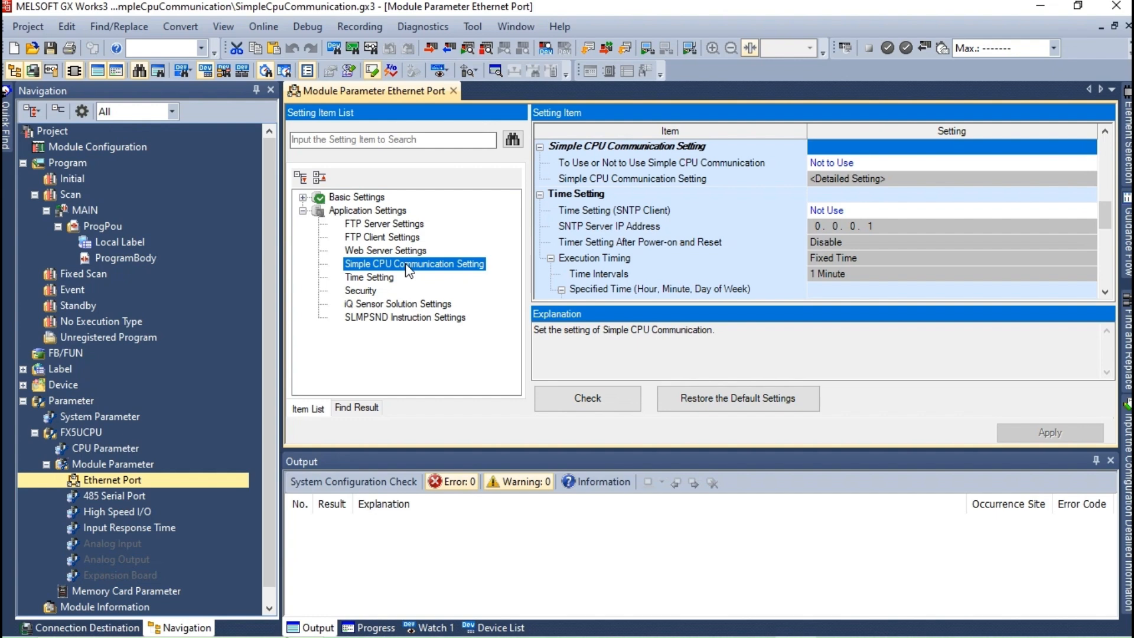
left_click(424, 27)
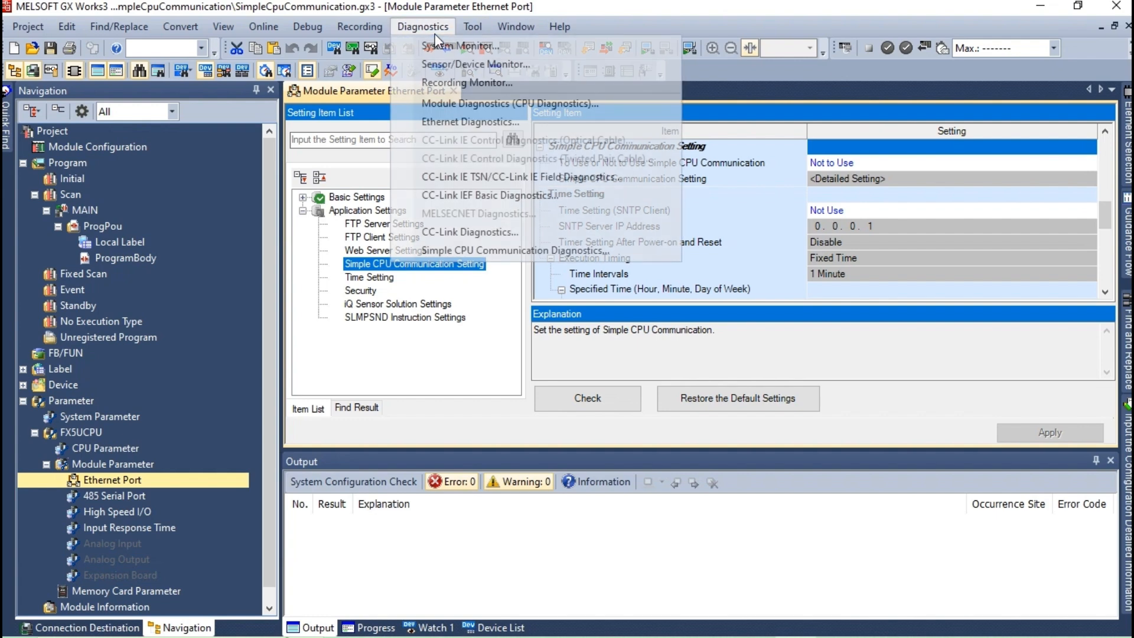
left_click(463, 104)
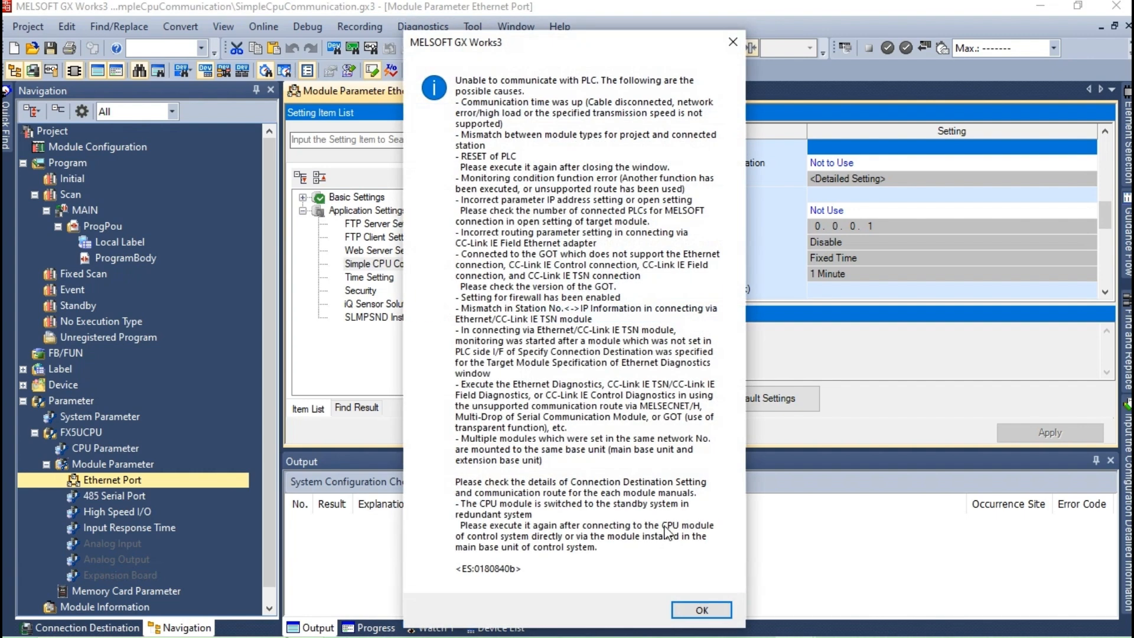
left_click(695, 614)
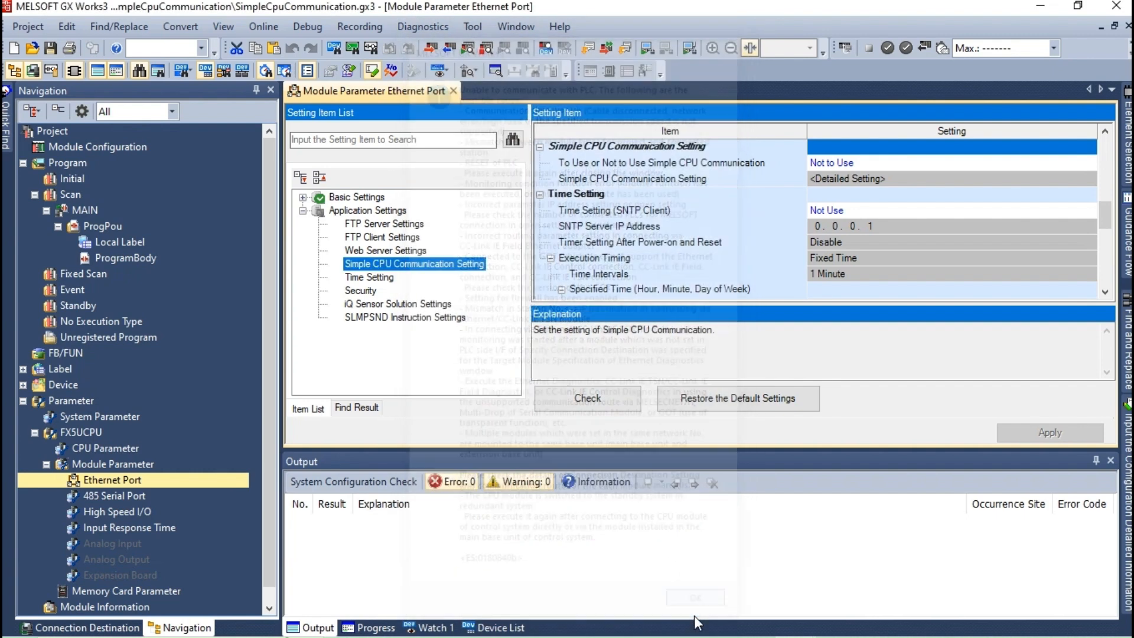
Run a connection test for the project's connection destination and accept its settings.
left_click(32, 624)
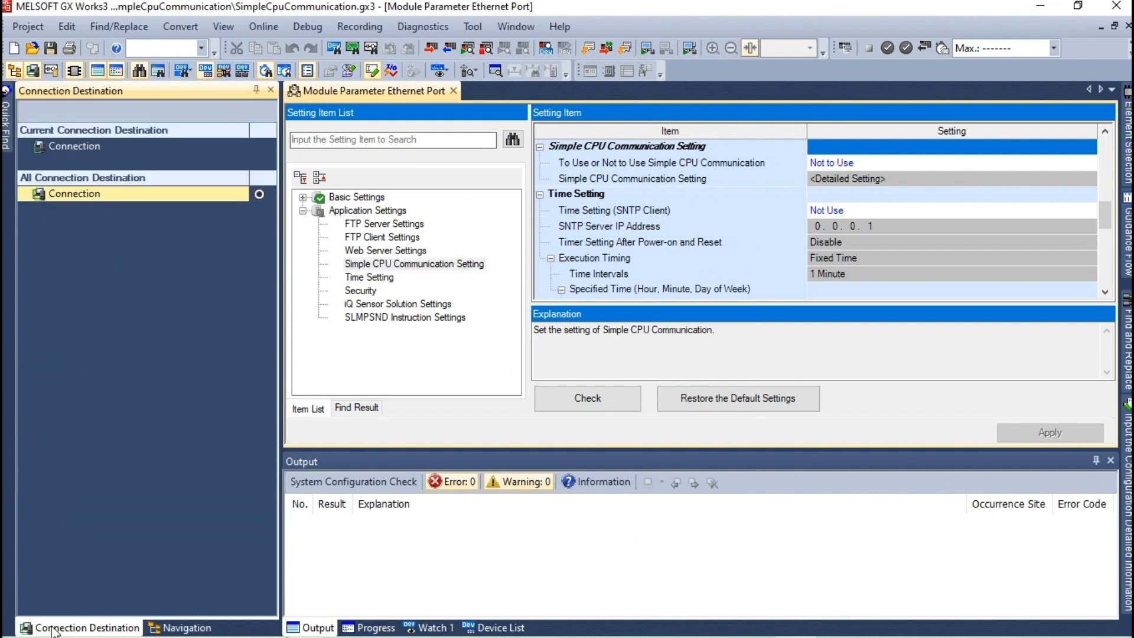
double_click(197, 199)
left_click(688, 493)
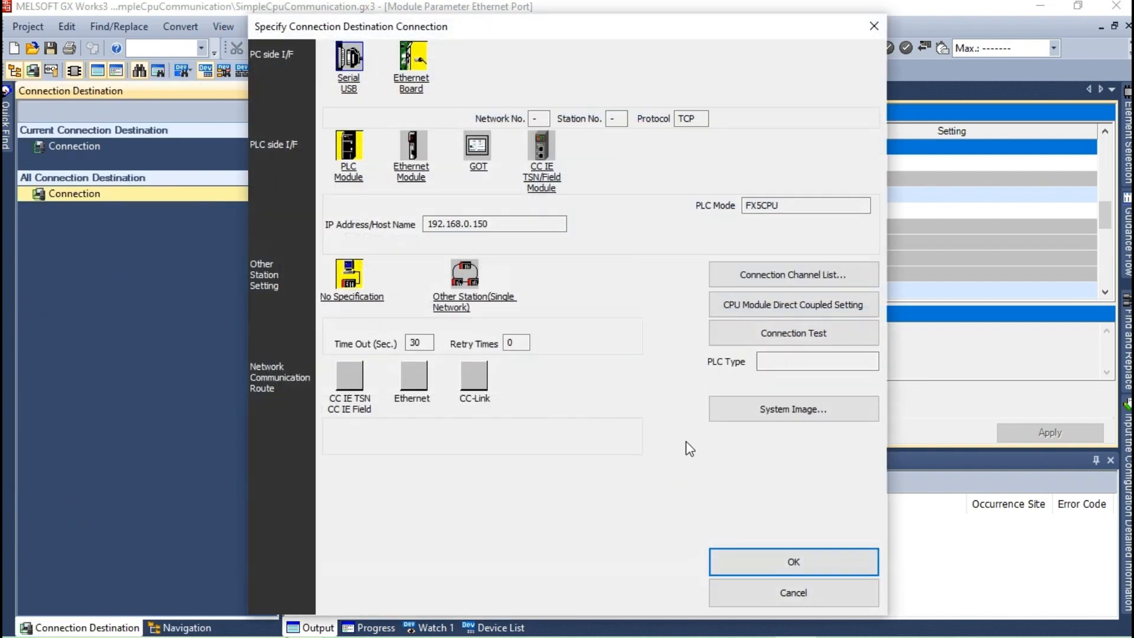
left_click(773, 331)
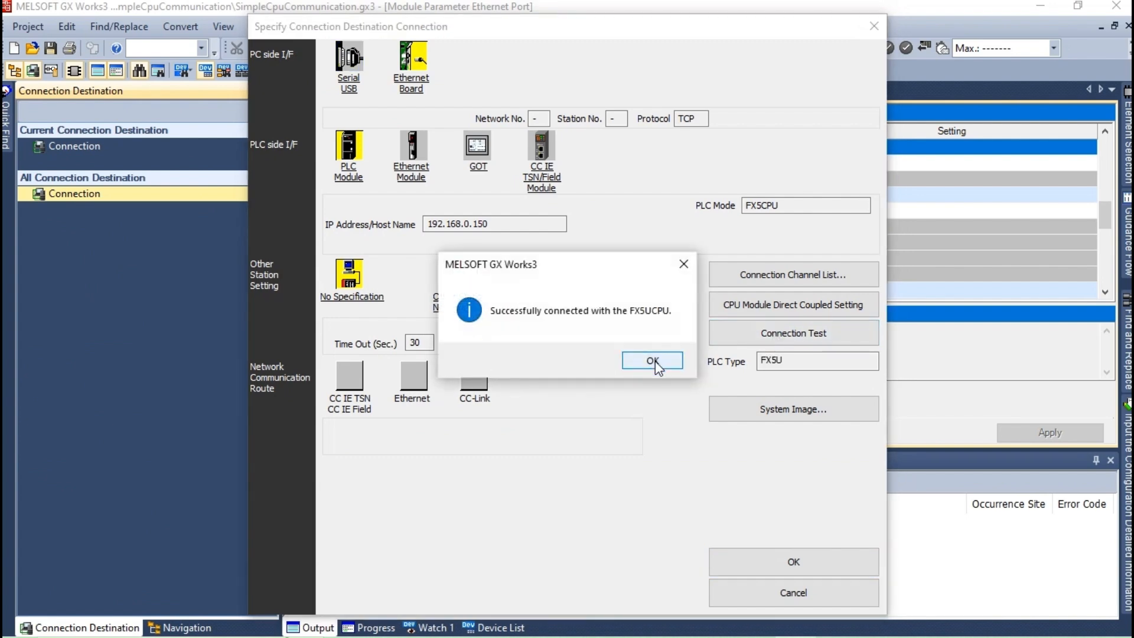
left_click(652, 360)
left_click(822, 567)
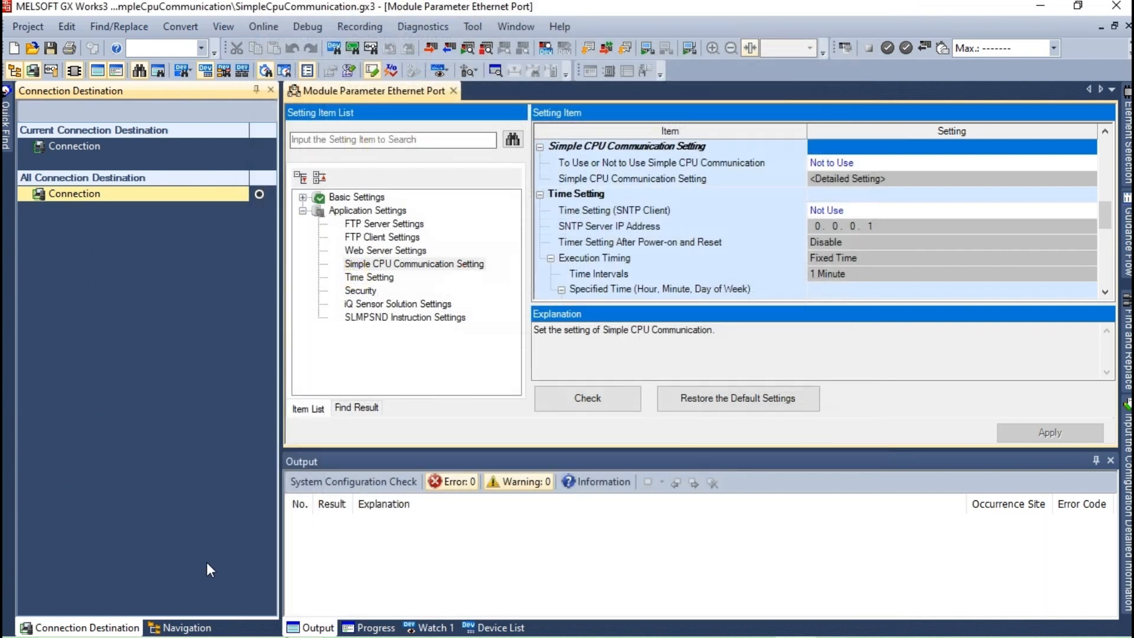
Examine the CPU module diagnostics for the PLC's model, firmware version and error information, then close them.
left_click(201, 627)
left_click(423, 26)
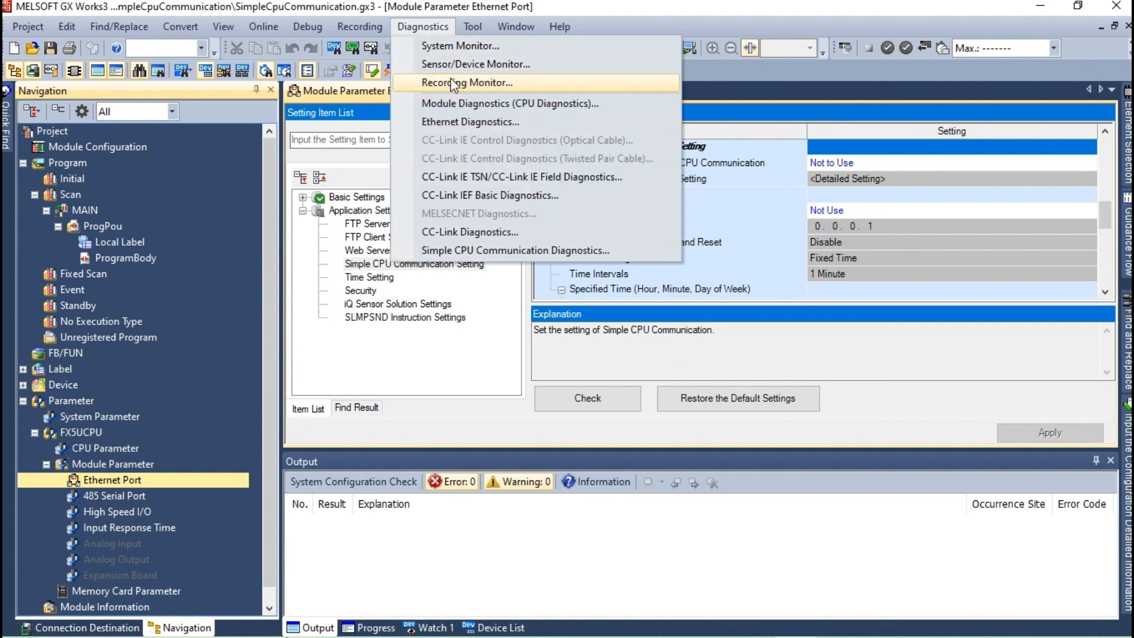
left_click(460, 105)
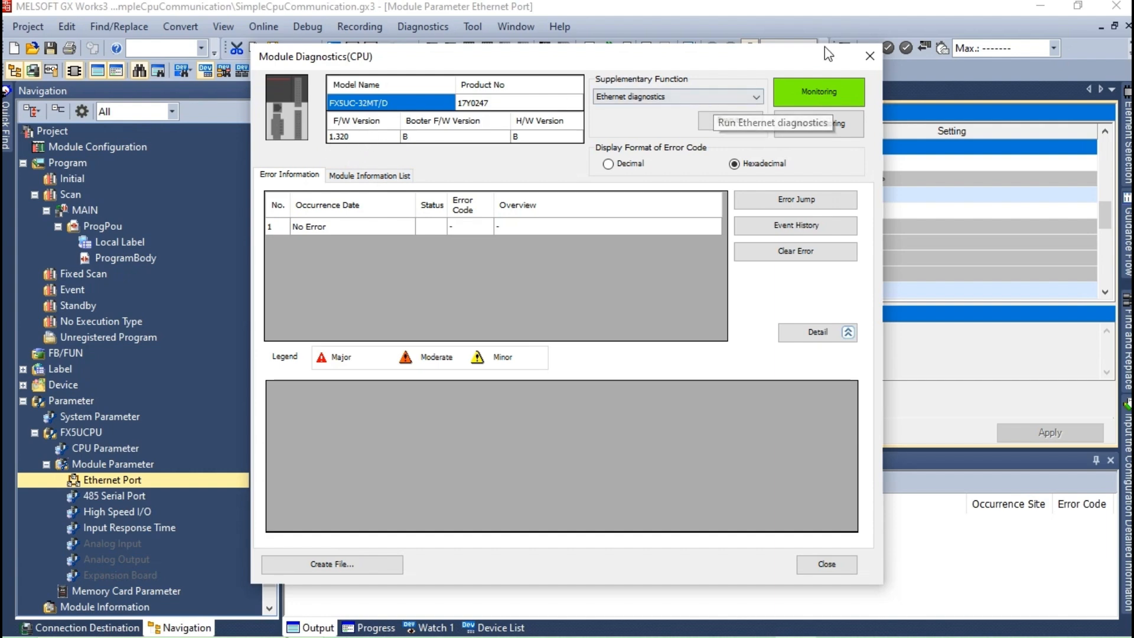
left_click(861, 59)
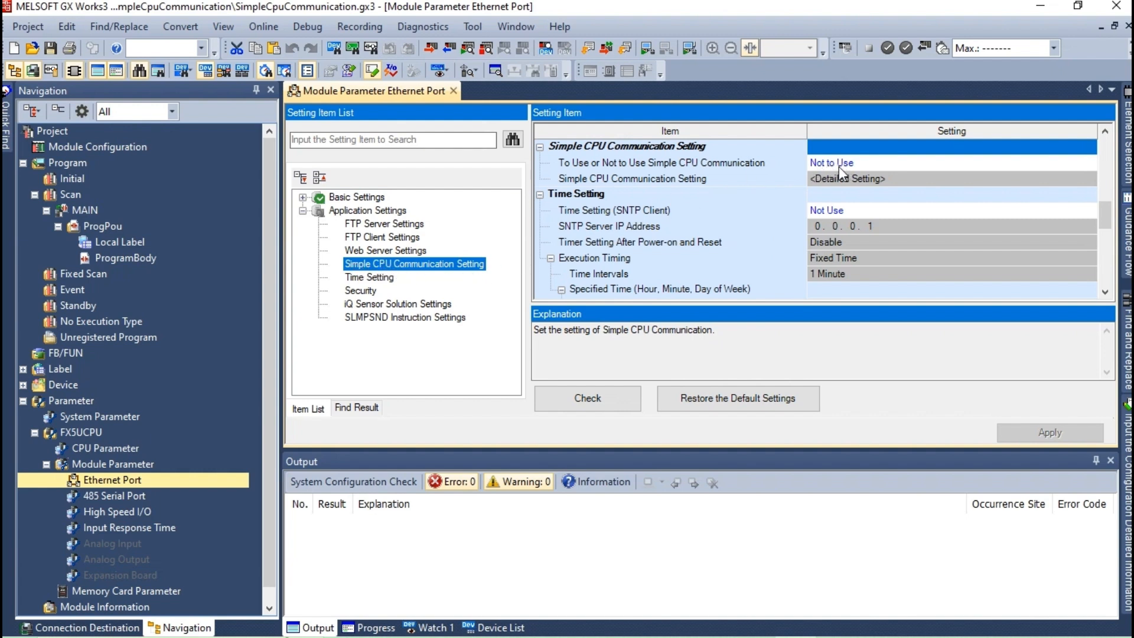
Set Simple CPU Communication to Use and open its detailed setting.
left_click(873, 164)
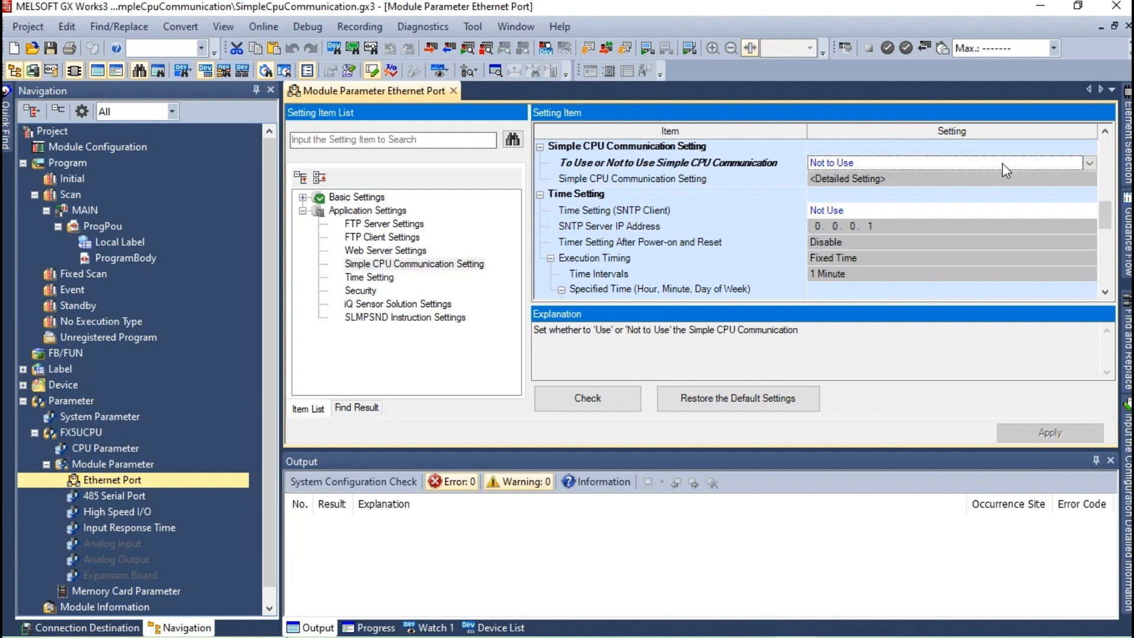
left_click(1088, 164)
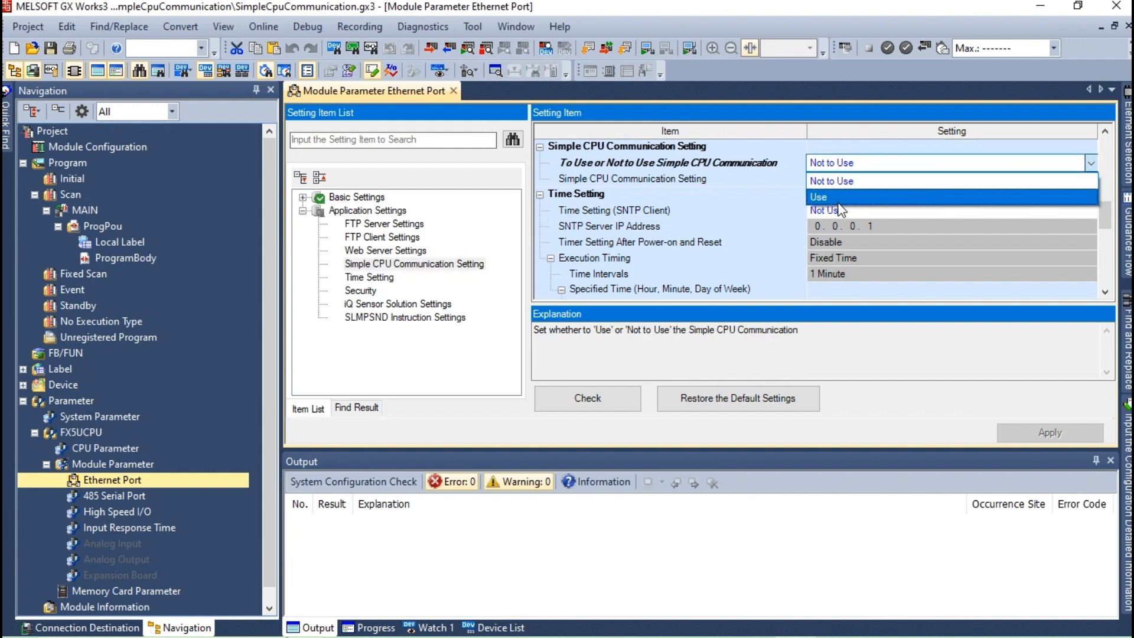
left_click(838, 202)
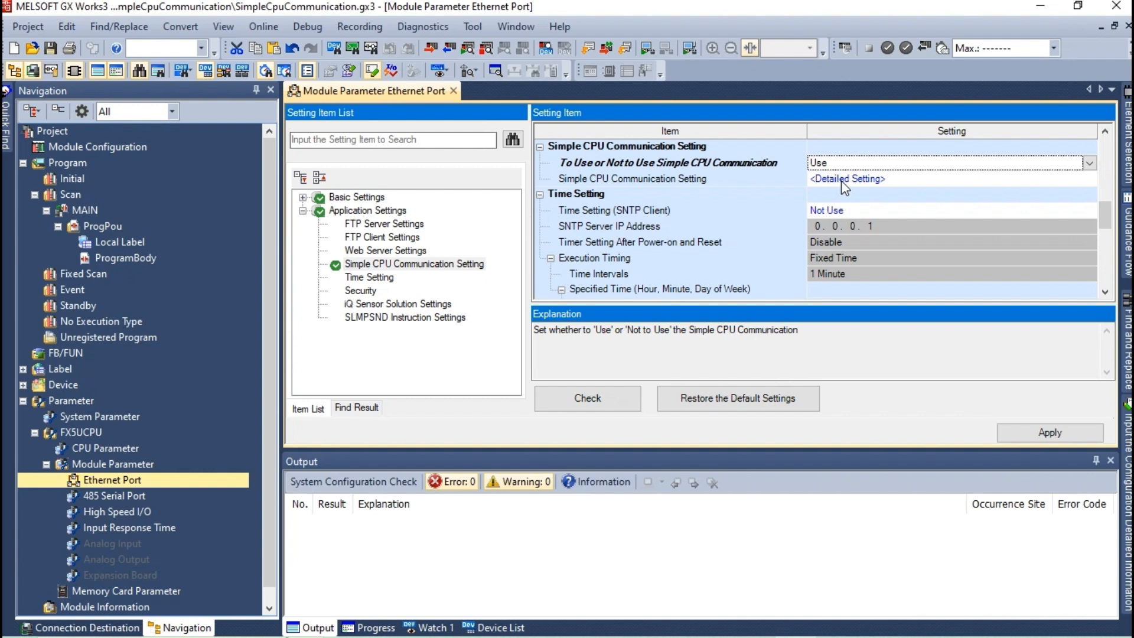
left_click(847, 179)
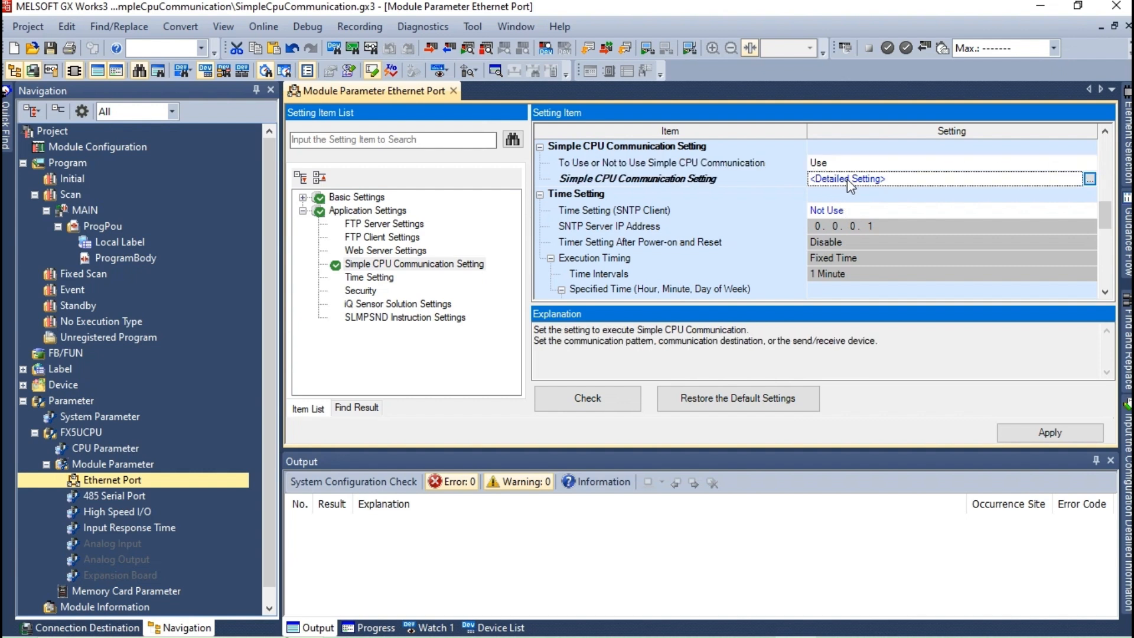
Enlarge the simple CPU communication table by auto-hiding the project navigation and resizing the setting list, output and explanation areas.
left_click(257, 90)
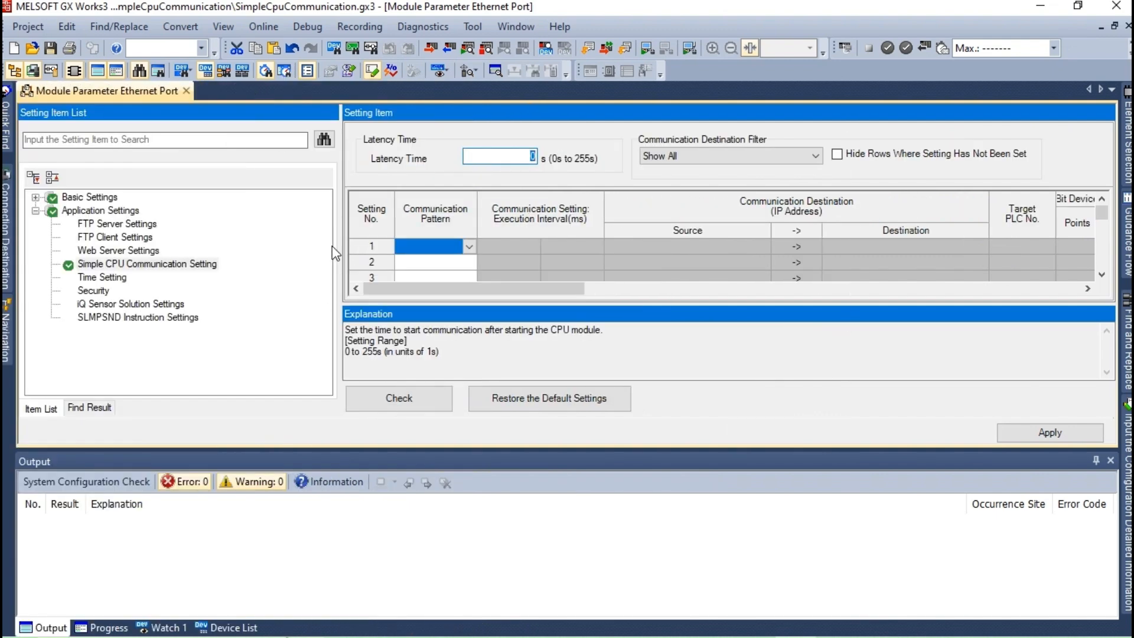
left_click_drag(342, 246, 172, 248)
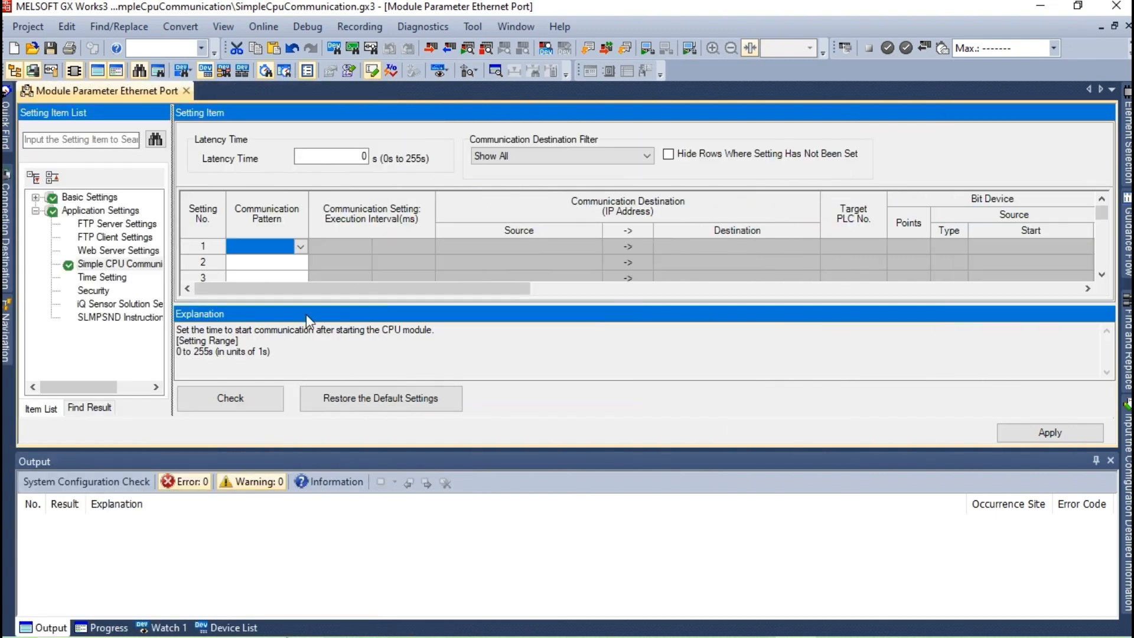
left_click_drag(427, 448, 450, 573)
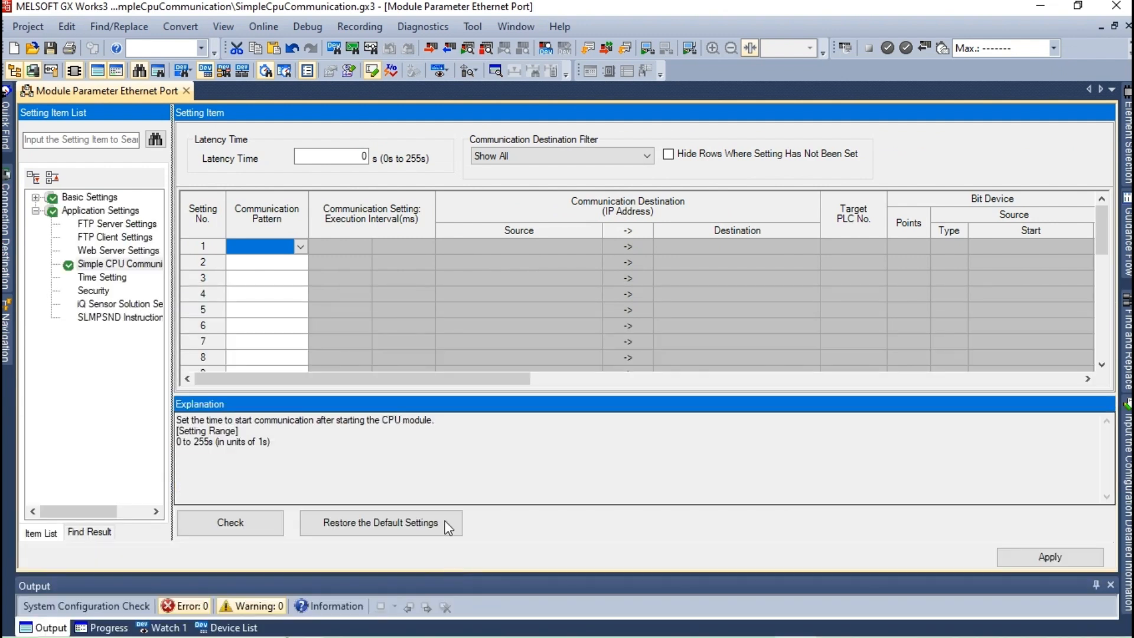
left_click_drag(438, 393, 443, 352)
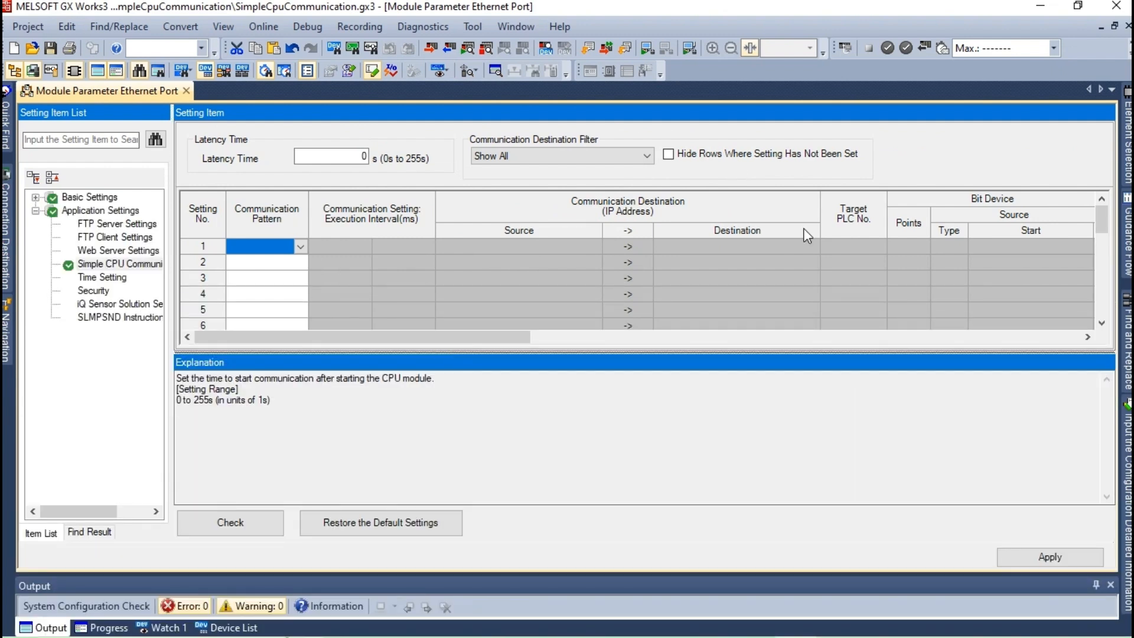
Set the communication pattern of setting No. 1 to Read.
left_click_drag(1102, 326, 1099, 201)
left_click(301, 246)
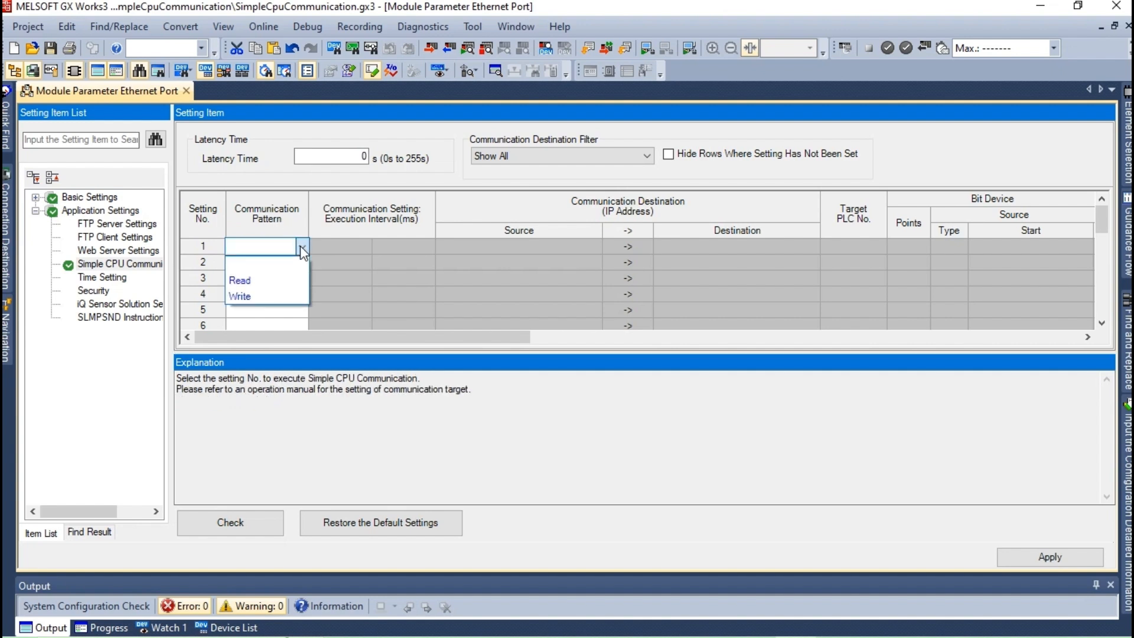
left_click(258, 286)
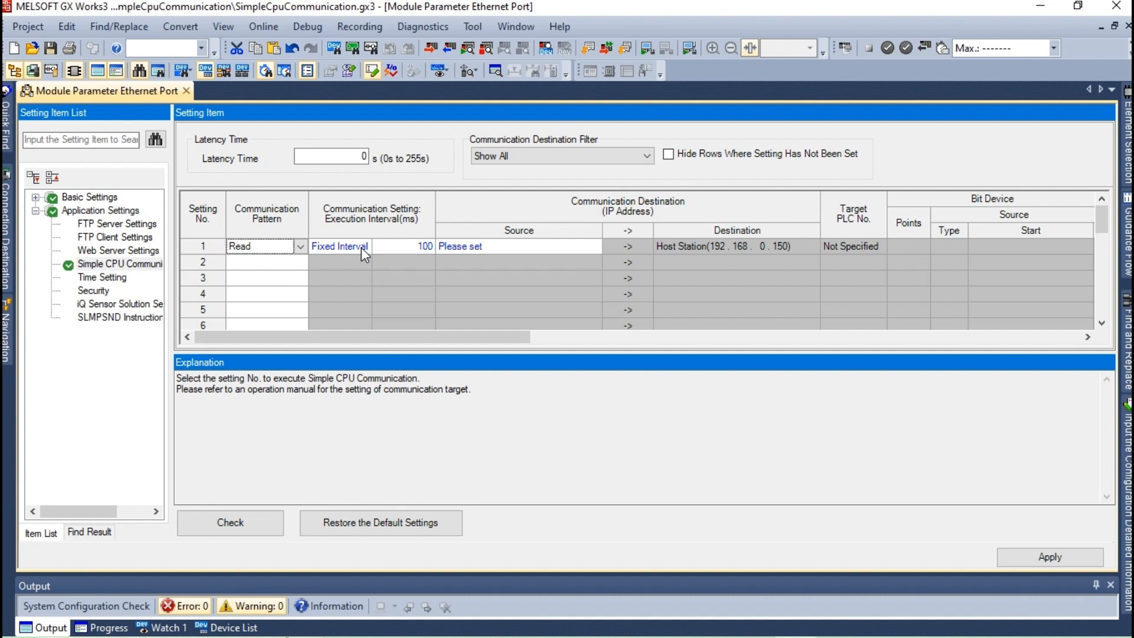
Switch the execution interval of setting No. 1 to On Request and back to Fixed Interval.
left_click(423, 248)
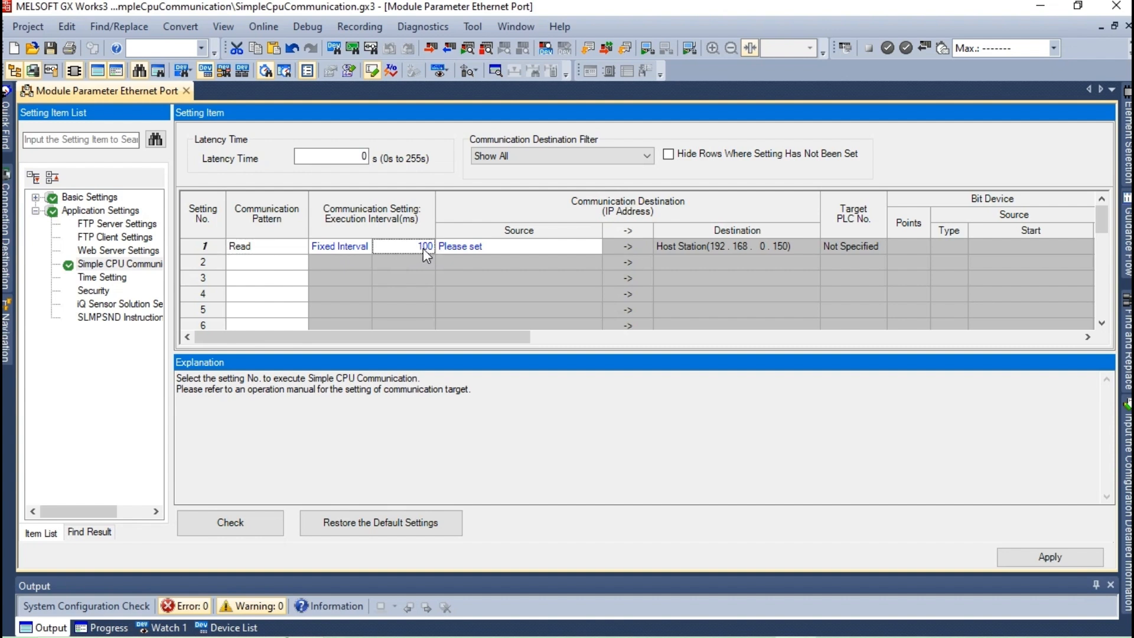
left_click(366, 246)
left_click(366, 246)
left_click(358, 264)
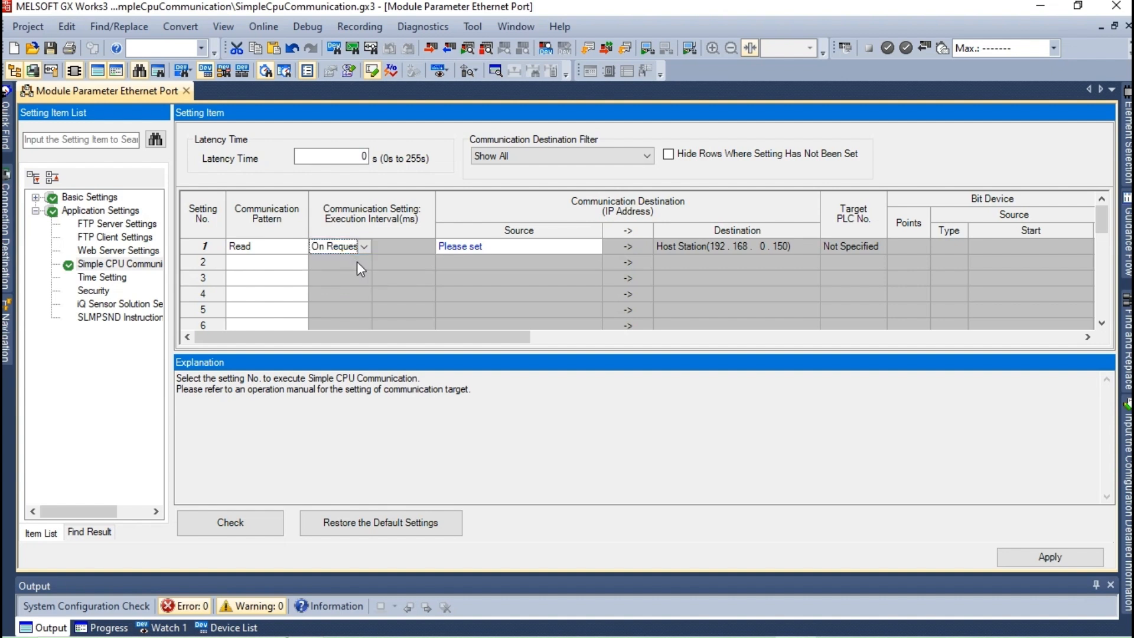
left_click(365, 247)
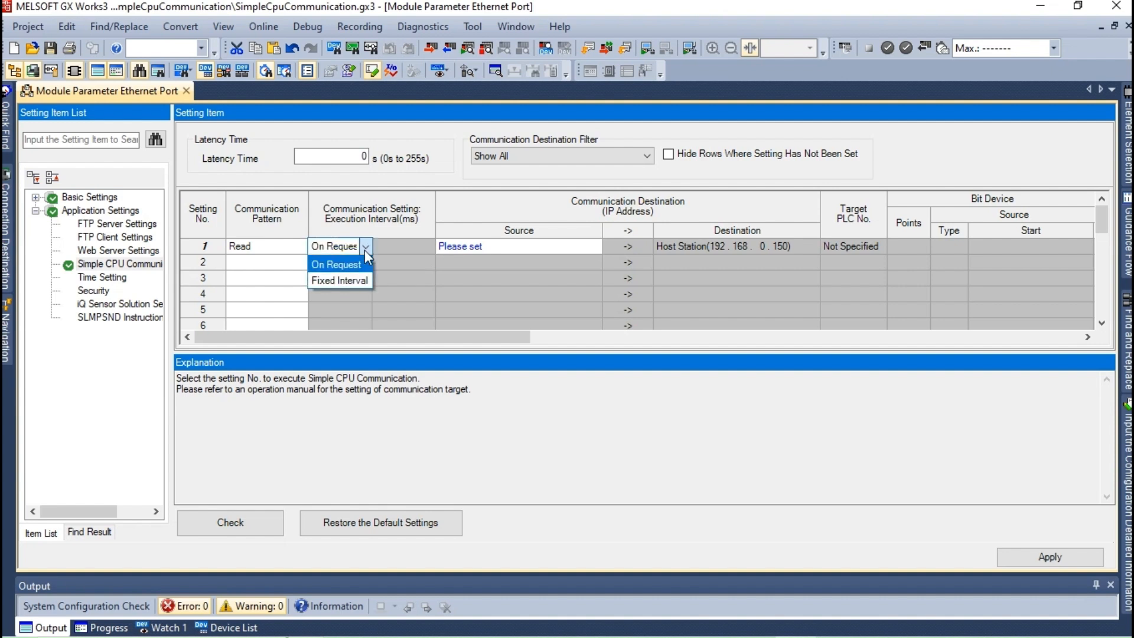
left_click(360, 281)
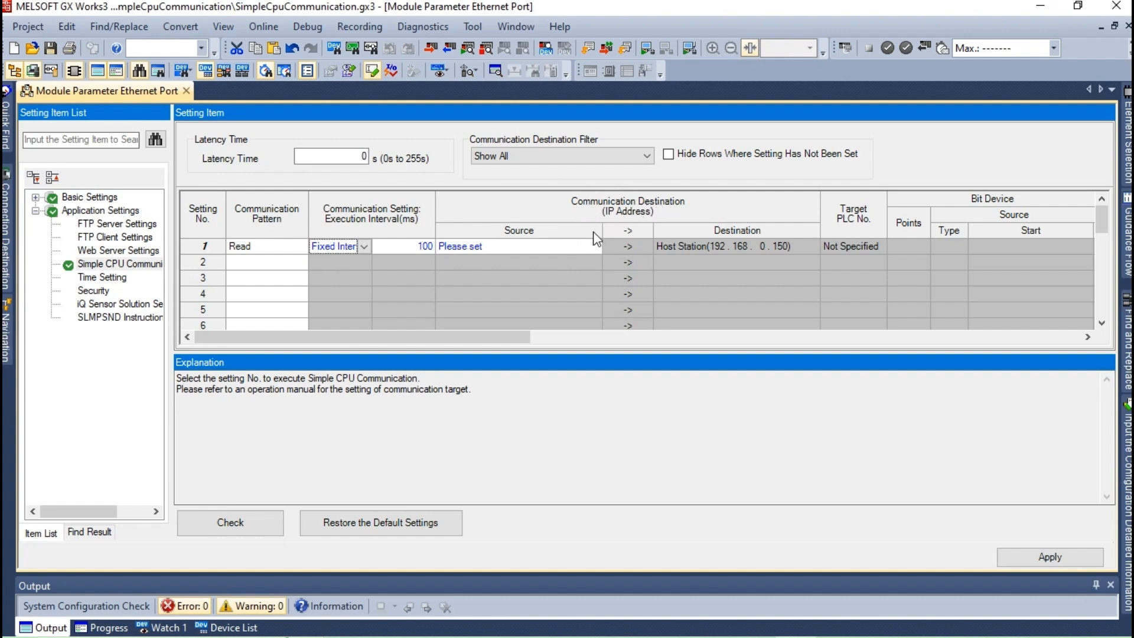
Open the source communication destination setting of setting No. 1 and choose SIEMENS S7 series as its device type.
left_click(589, 247)
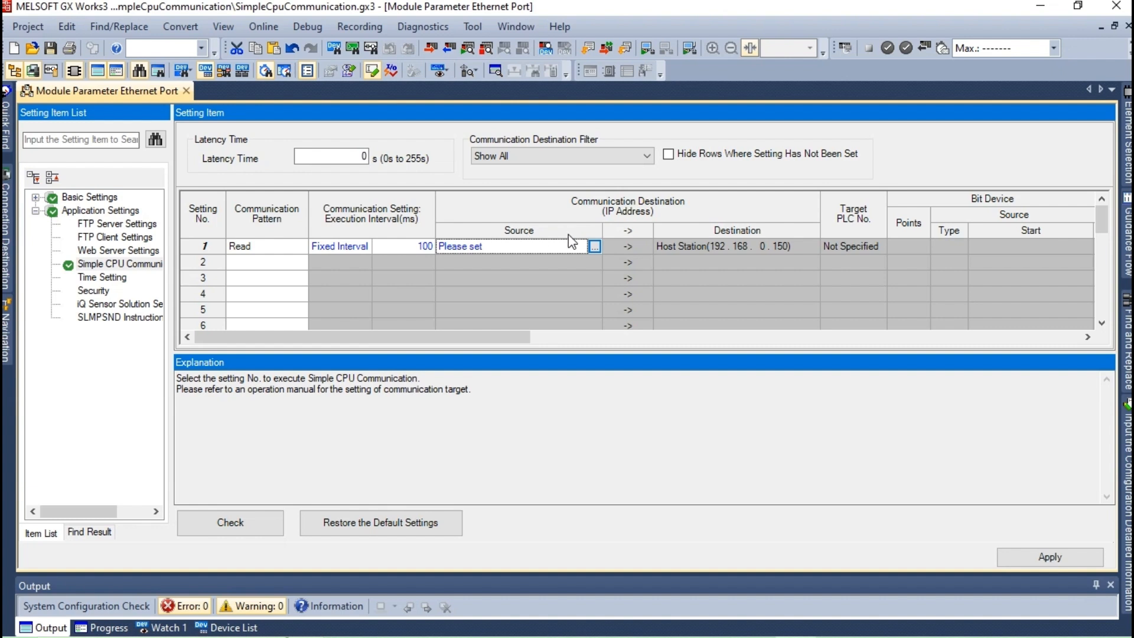
left_click(594, 247)
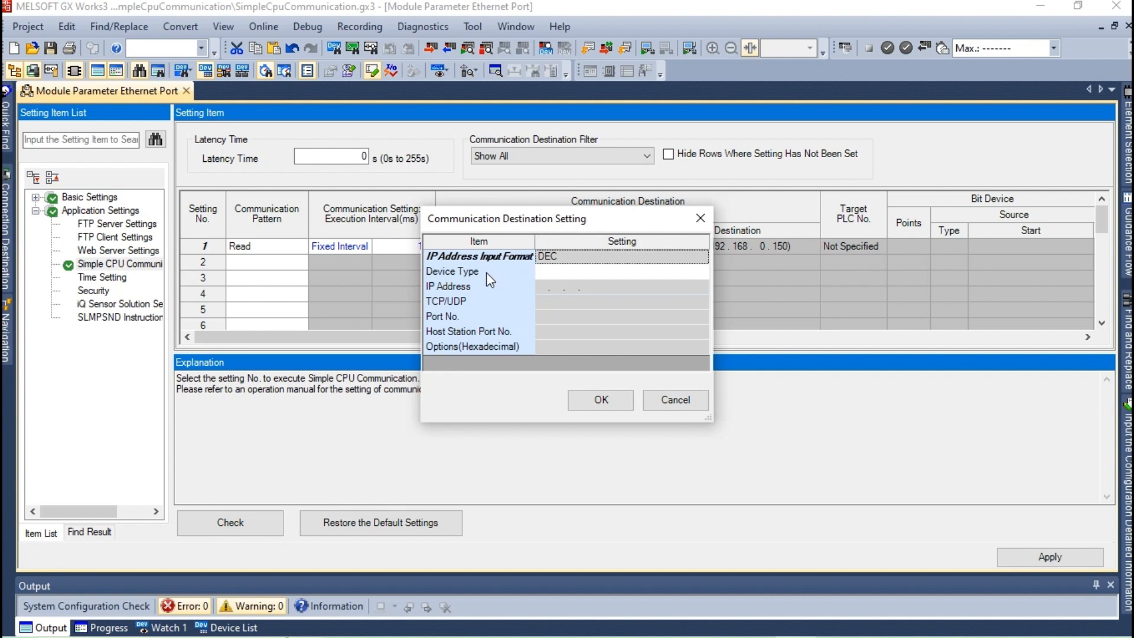
left_click(700, 275)
left_click(700, 275)
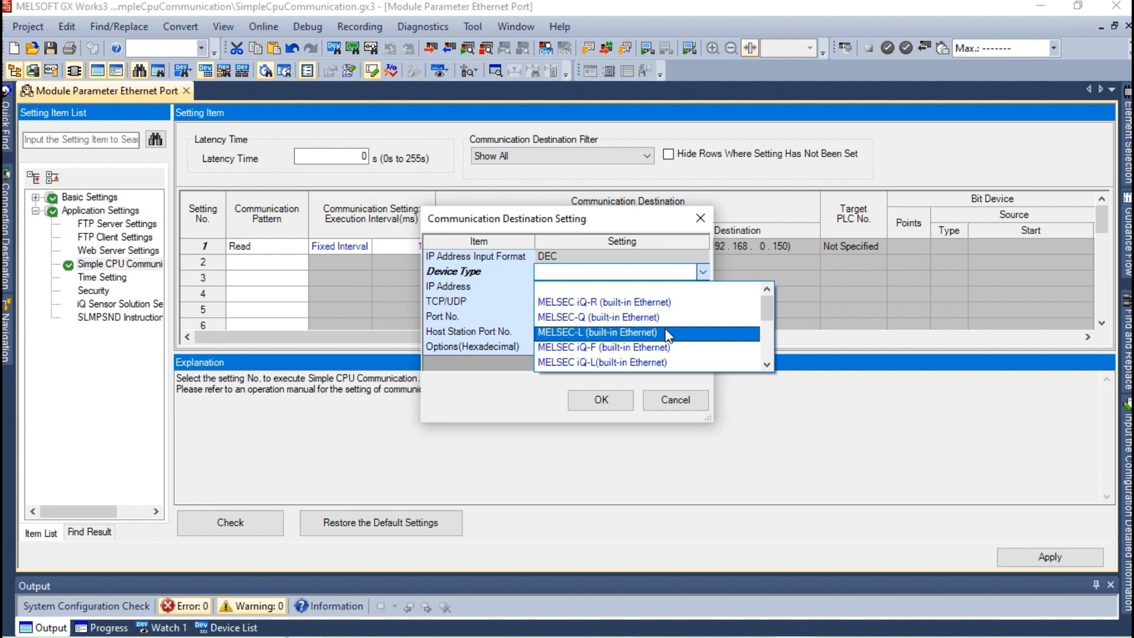
left_click(768, 364)
left_click(770, 365)
left_click(770, 366)
left_click(769, 365)
left_click(769, 366)
left_click(767, 364)
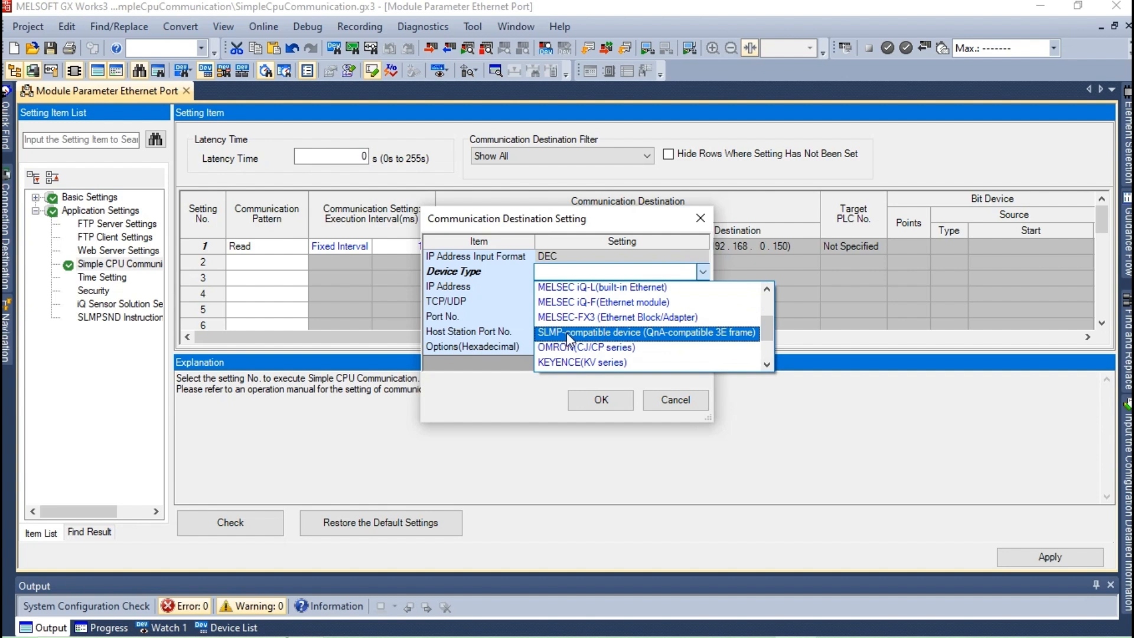
left_click(767, 364)
left_click(768, 363)
left_click(767, 364)
left_click(768, 364)
left_click(768, 364)
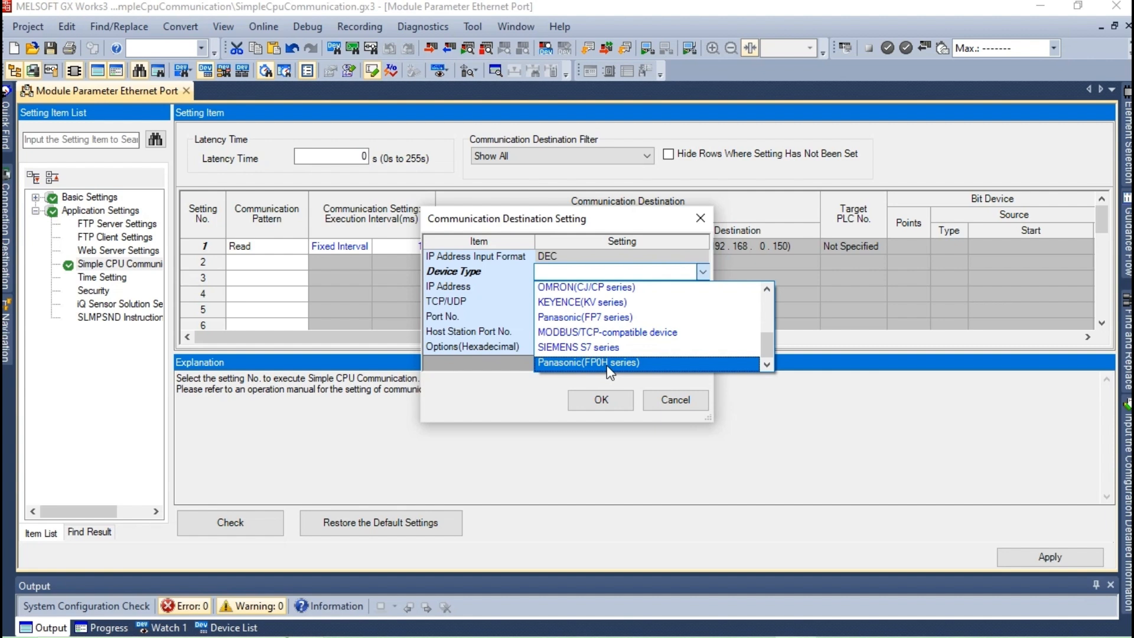
left_click(566, 348)
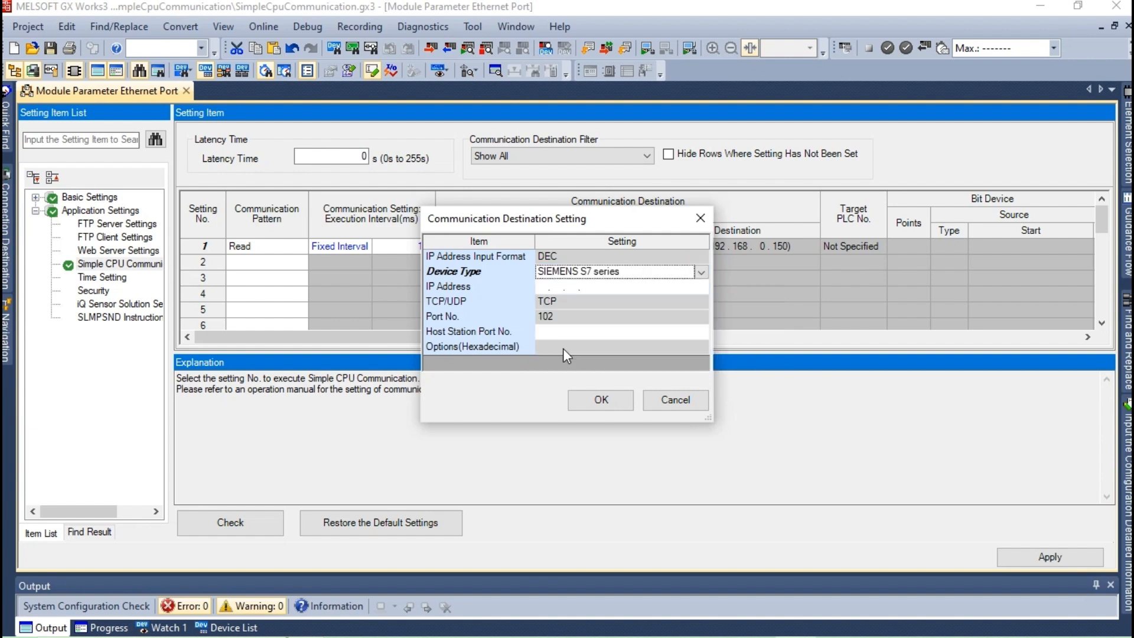
Set the source's IP address to 192.168.0.110 and host station port number to 2000, and accept the destination settings.
left_click(543, 287)
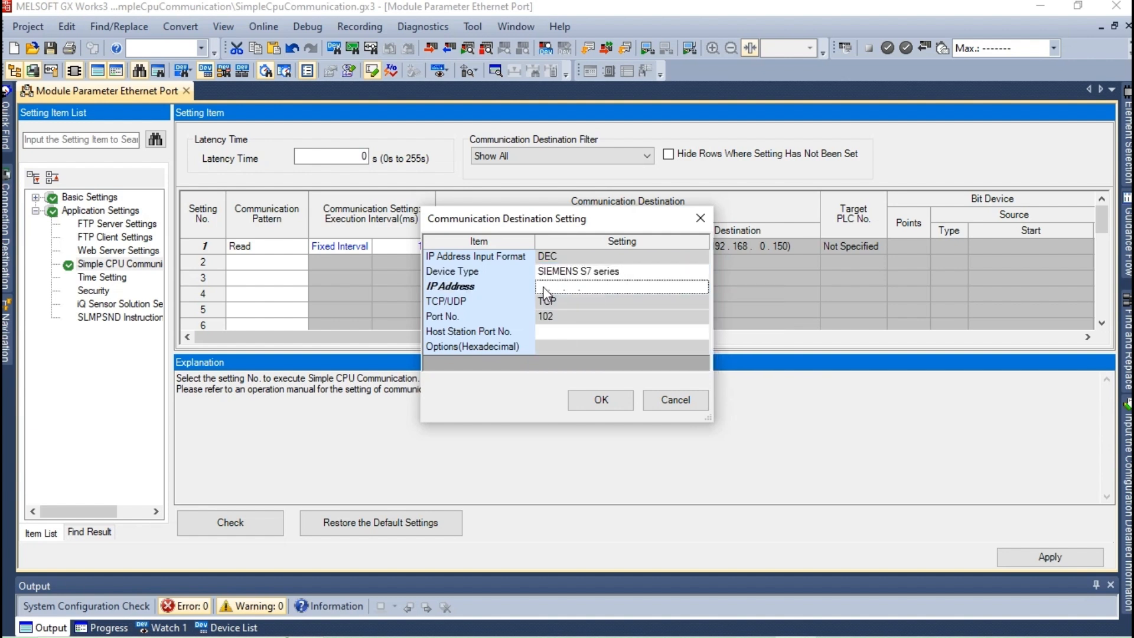
left_click(544, 286)
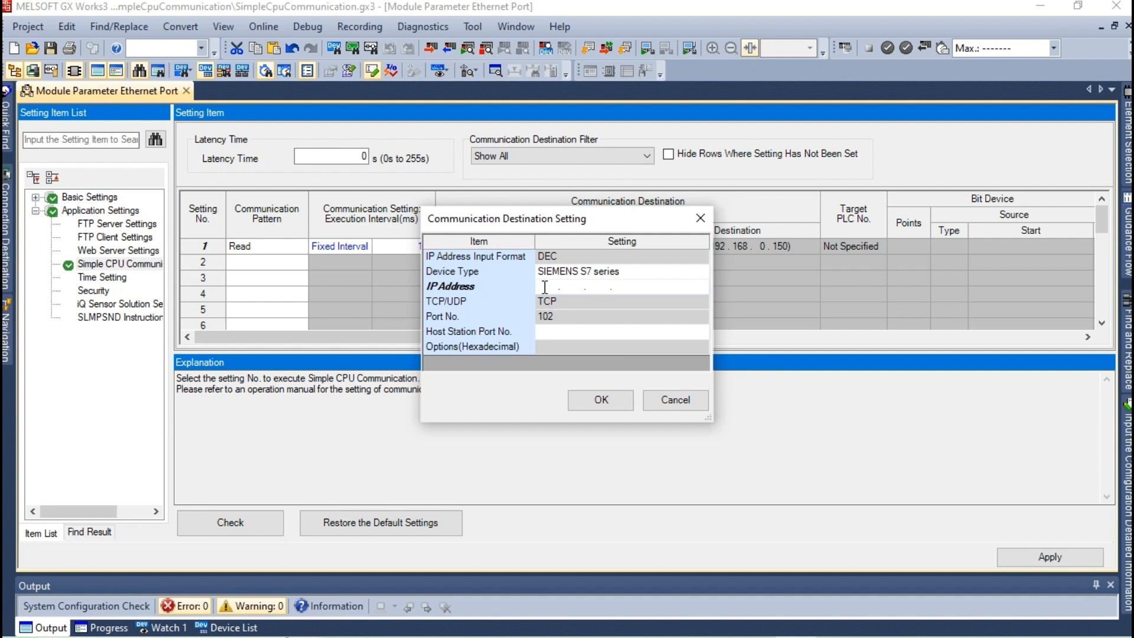
type("192 . 168 . 0 . 110")
left_click(567, 316)
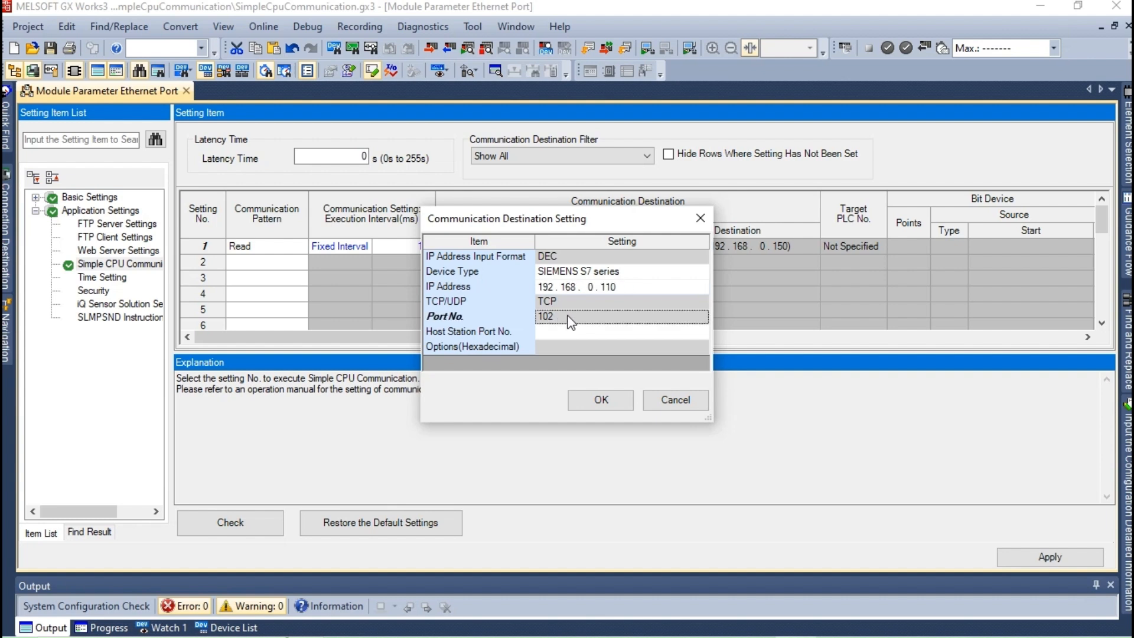
left_click(552, 331)
type("200")
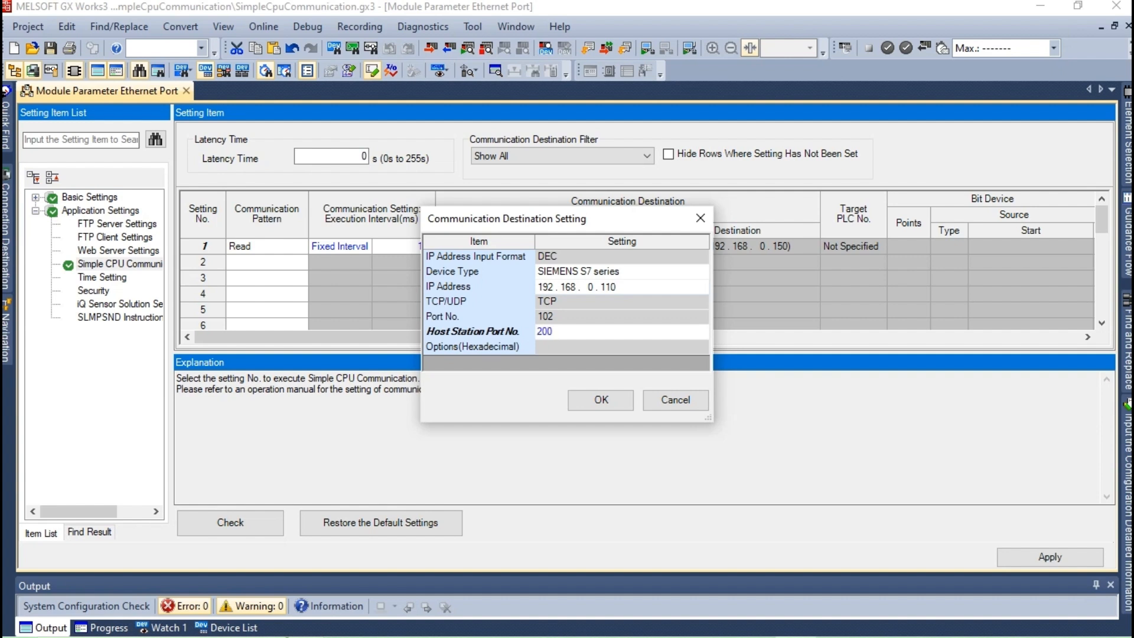
type("0")
left_click(635, 318)
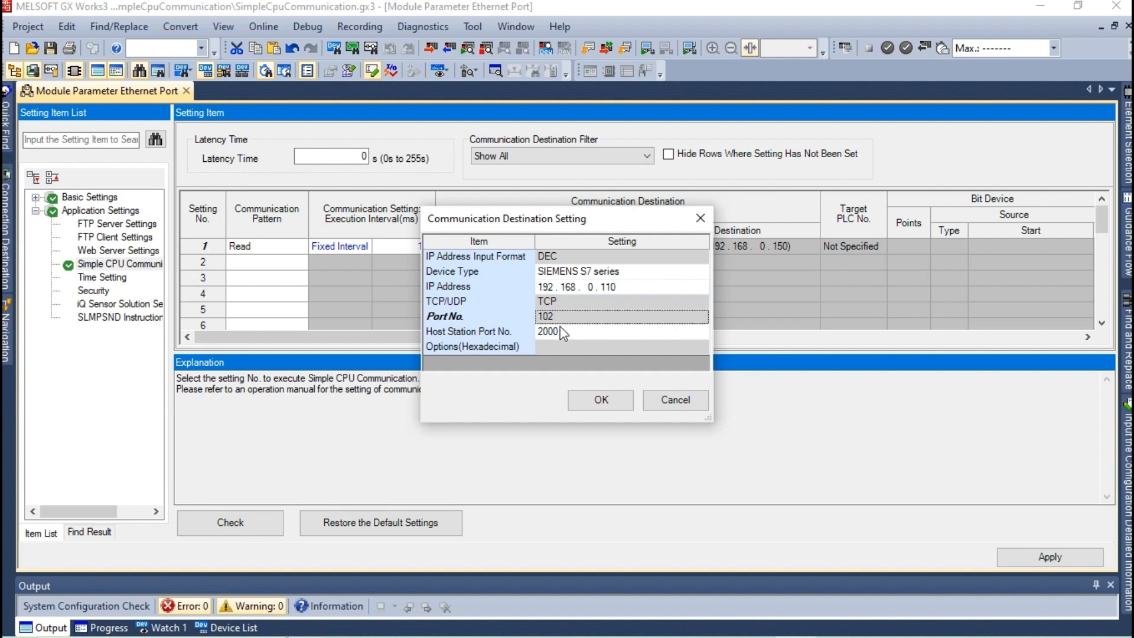
left_click(599, 399)
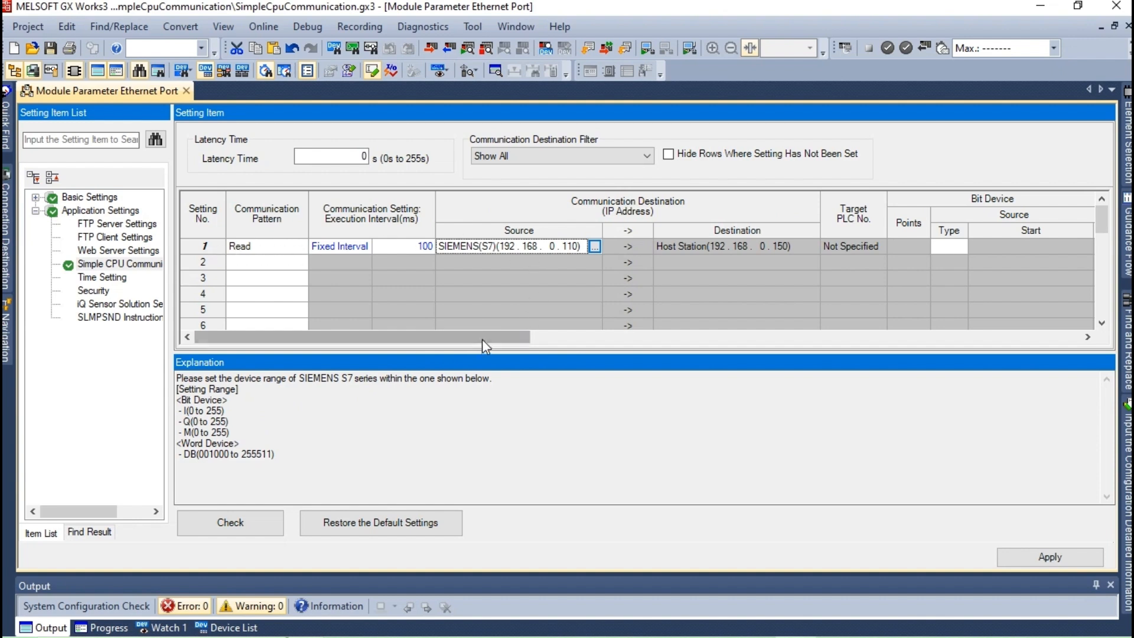
Set the word device source type of setting No. 1 to DB.
scroll(516, 336, "right", 2)
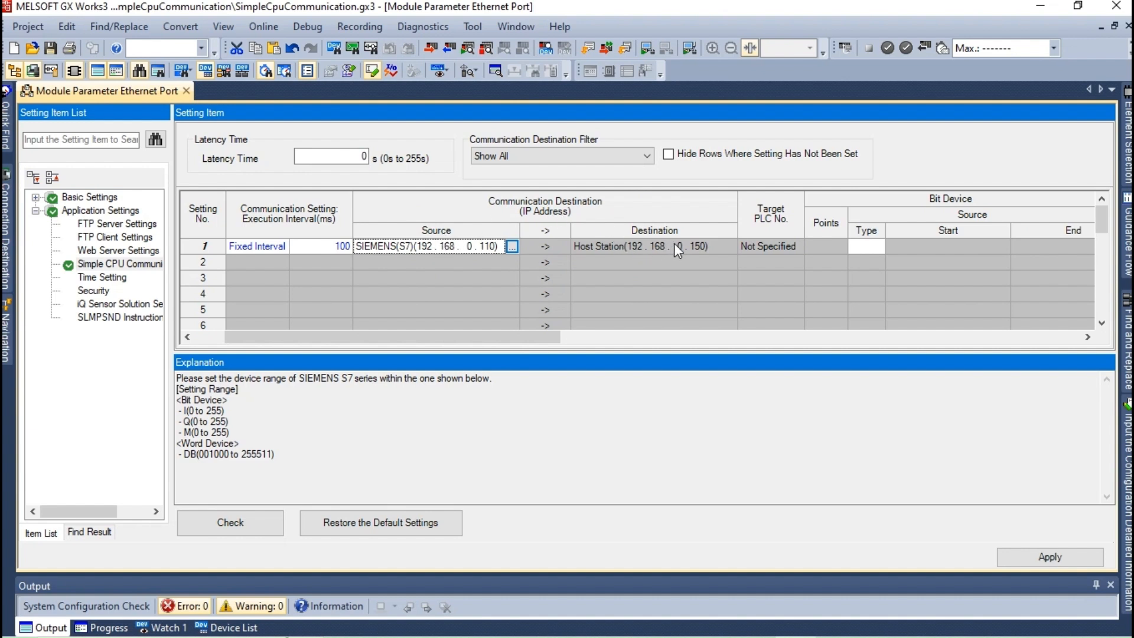
left_click_drag(517, 341, 570, 242)
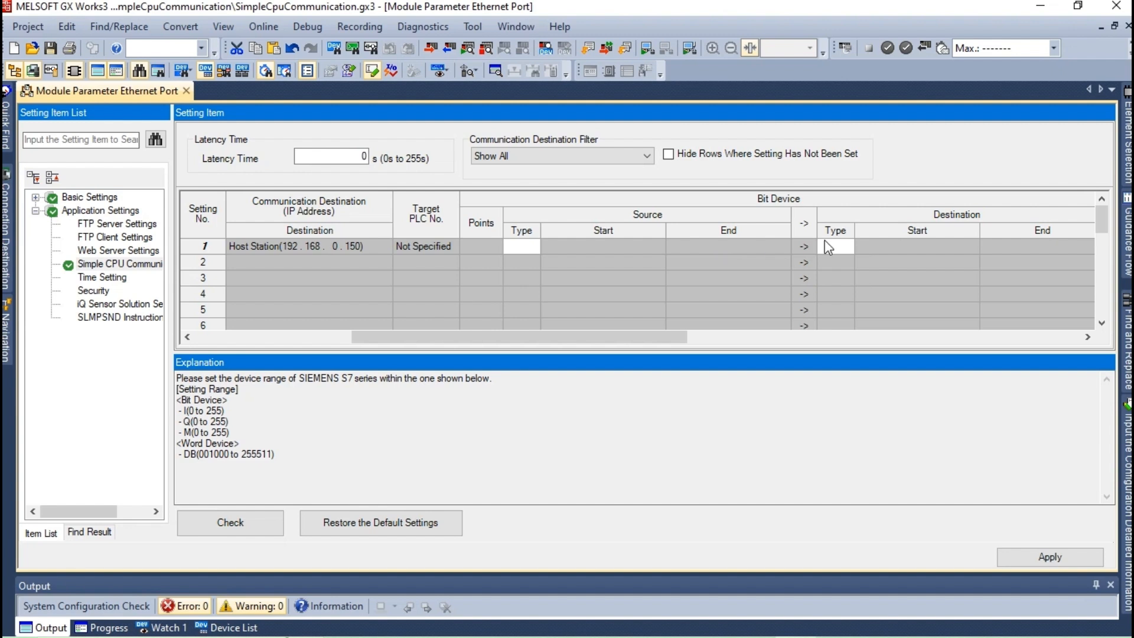
left_click(1087, 336)
left_click(1089, 336)
left_click(1089, 336)
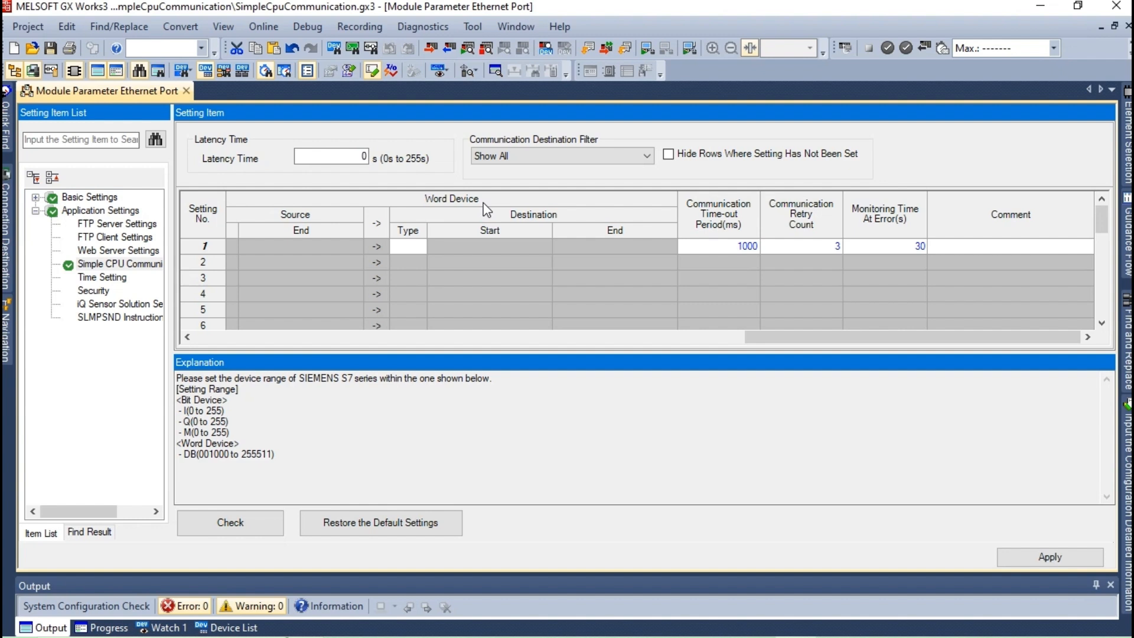
left_click(186, 337)
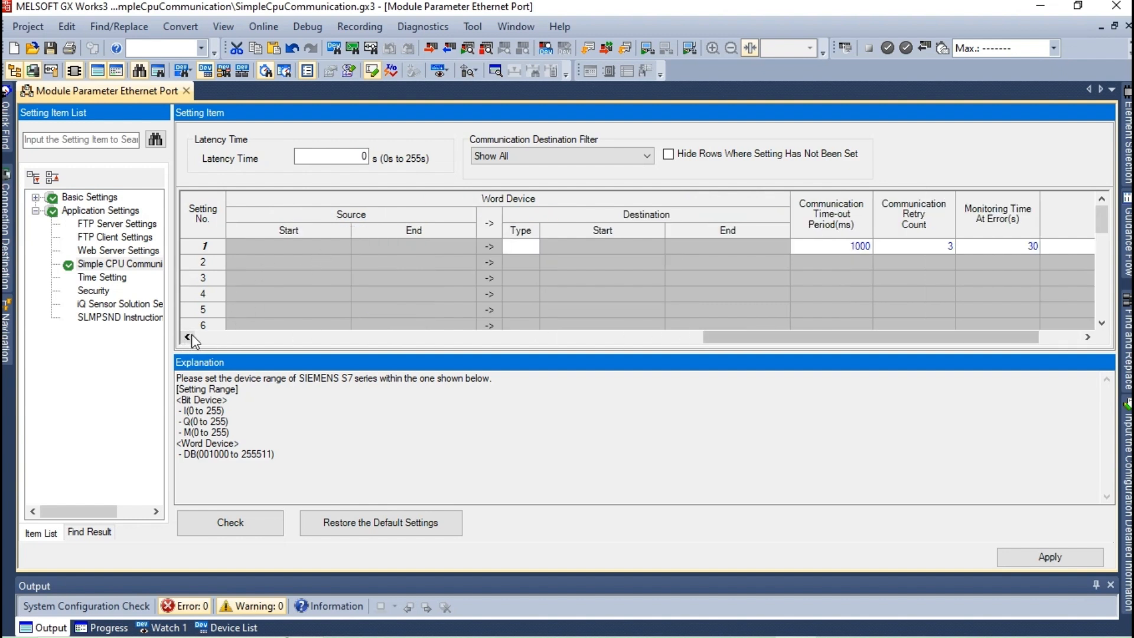
left_click(187, 337)
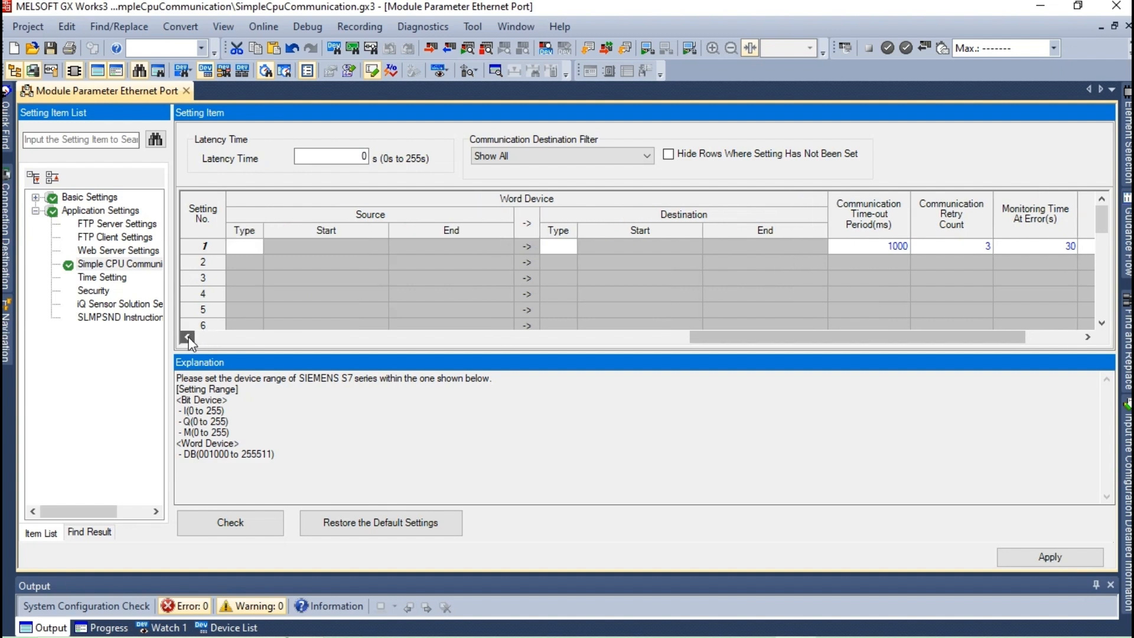
left_click(187, 337)
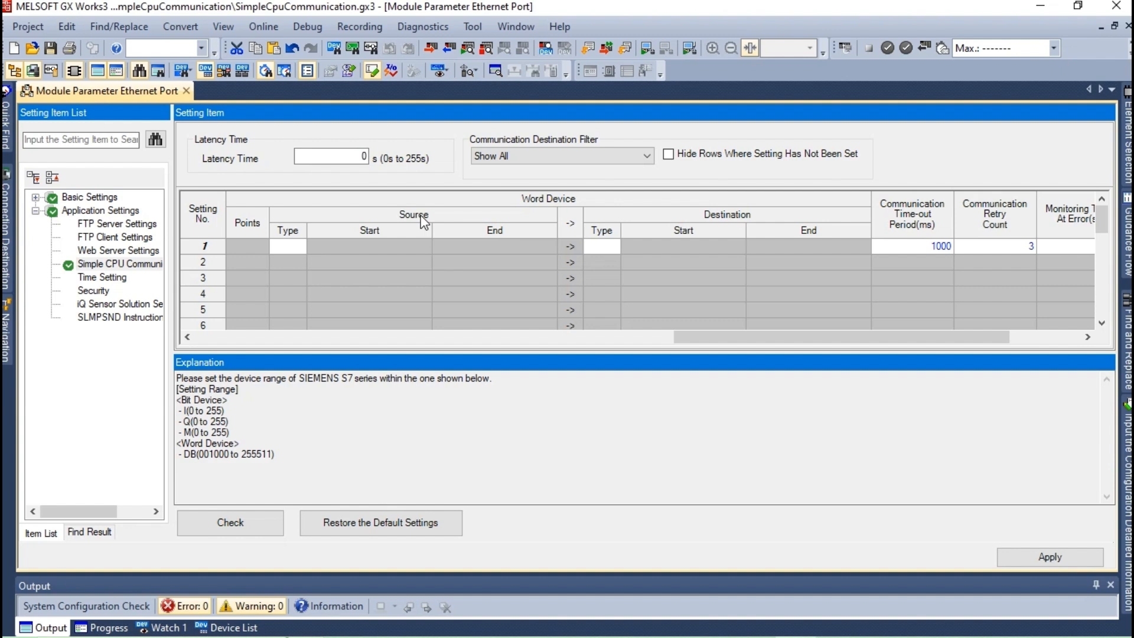
left_click(298, 247)
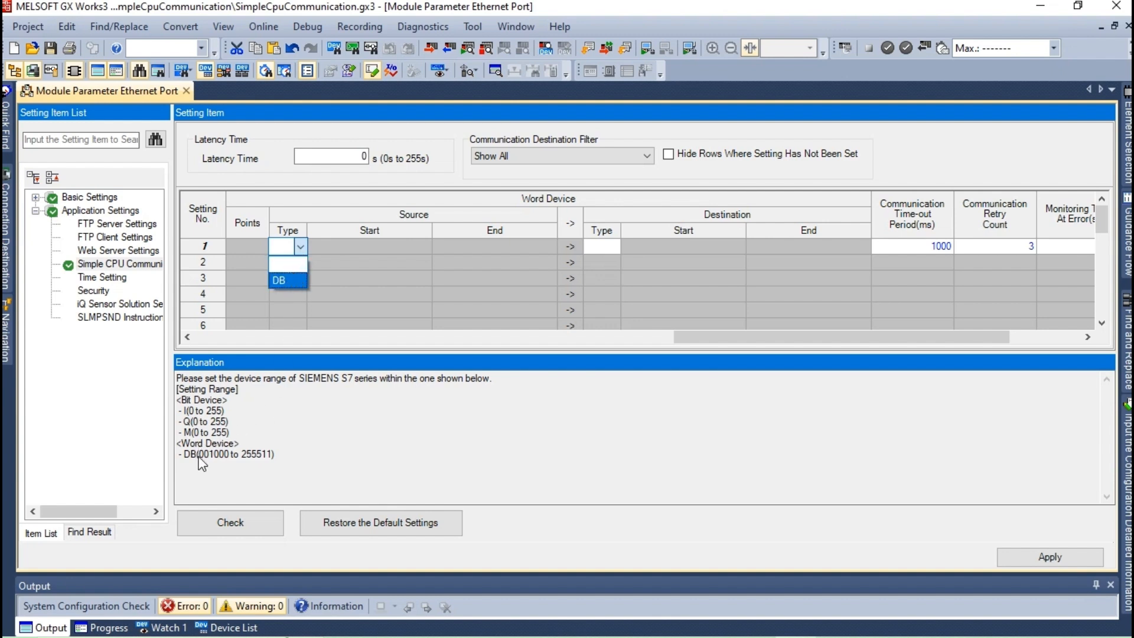
left_click(294, 281)
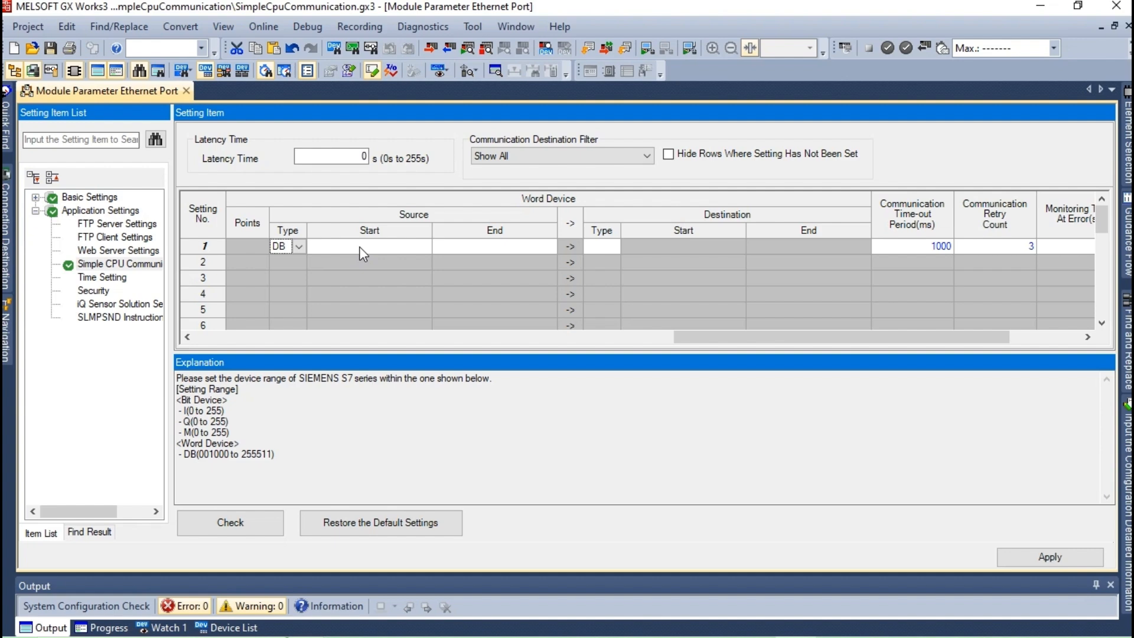
Switch to TIA Portal, examine the variables and offsets in Data_block_Mitsubishi [DB2], and return to GX Works3.
mouse_move(792, 627)
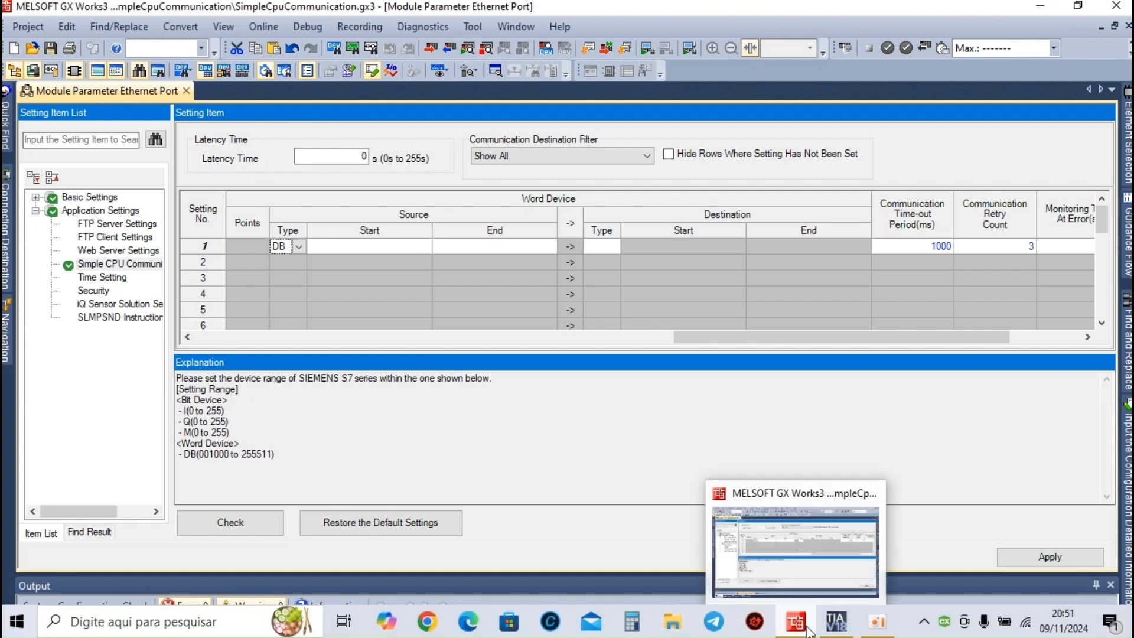
left_click(835, 621)
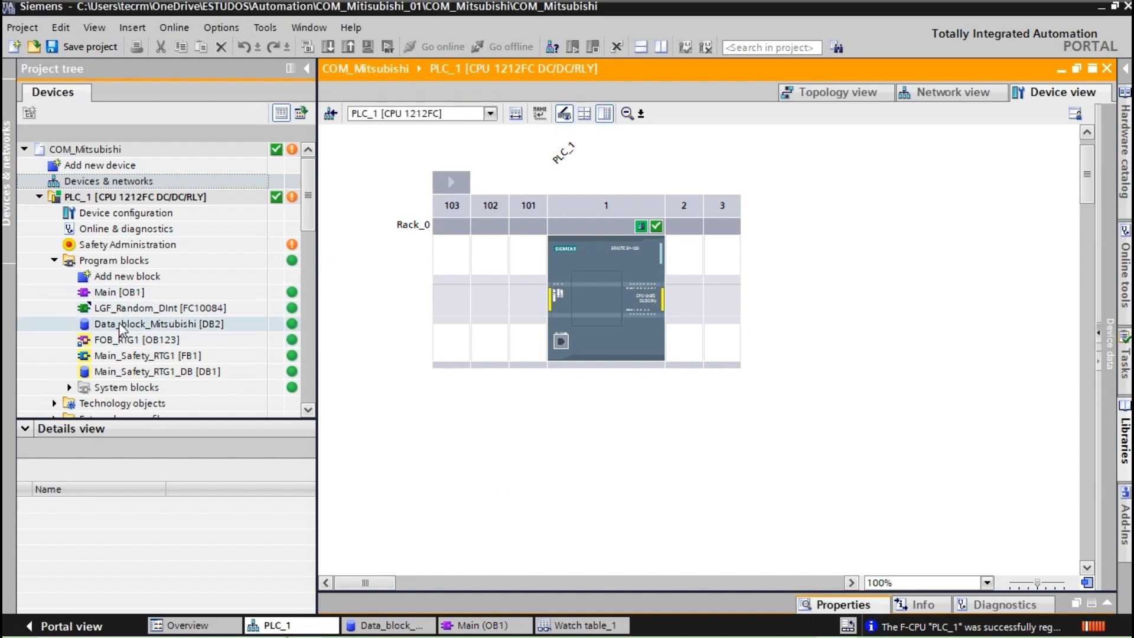
left_click(210, 326)
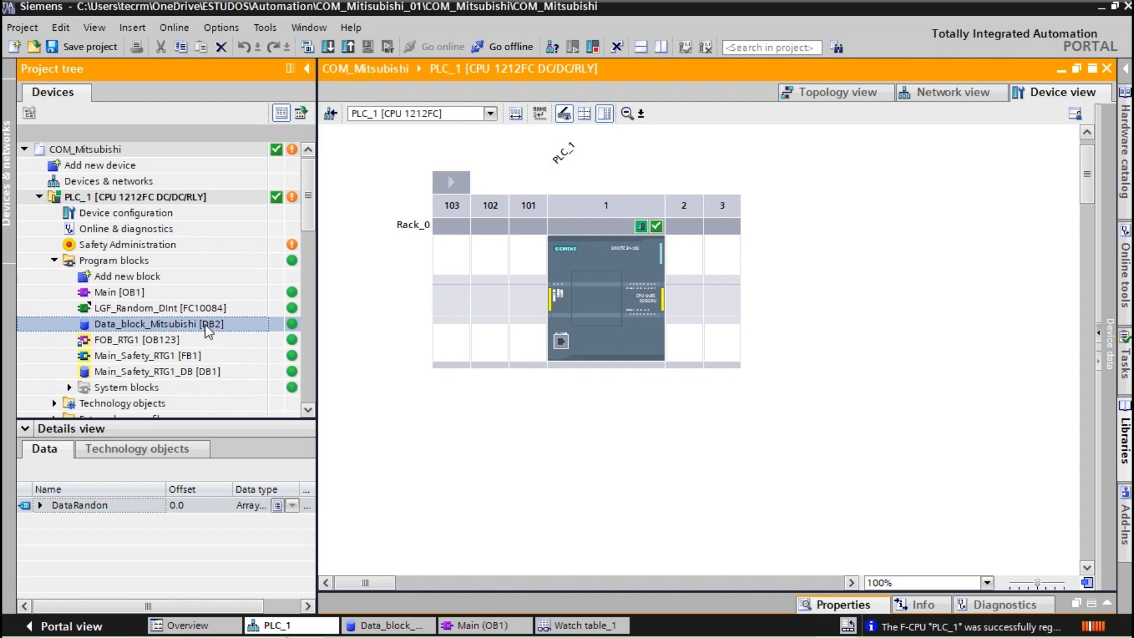
double_click(208, 331)
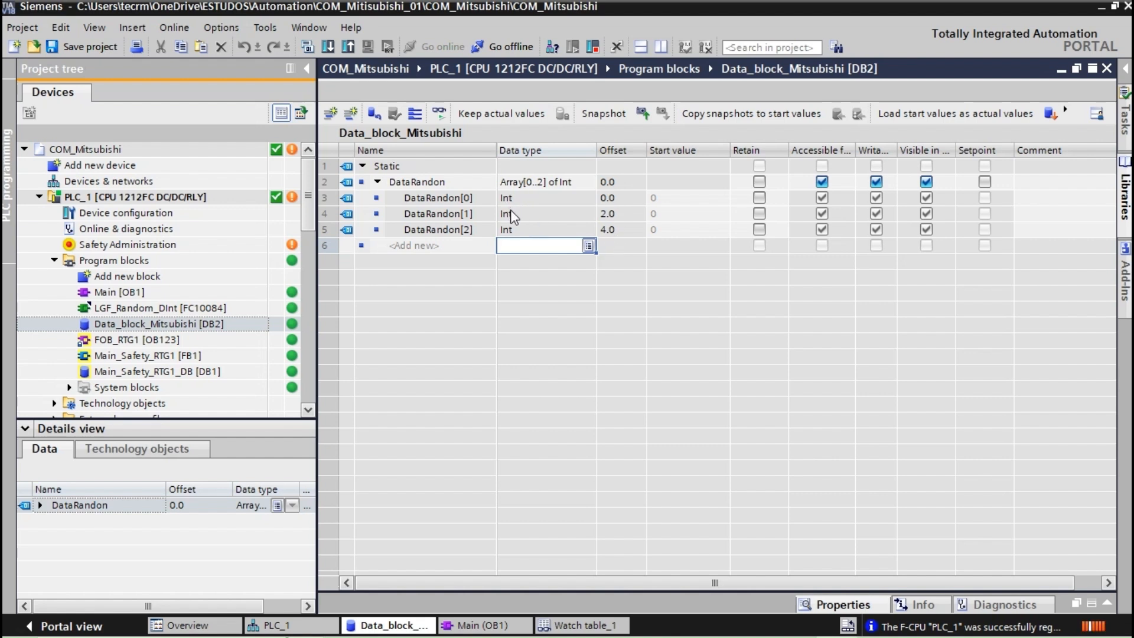
mouse_move(831, 627)
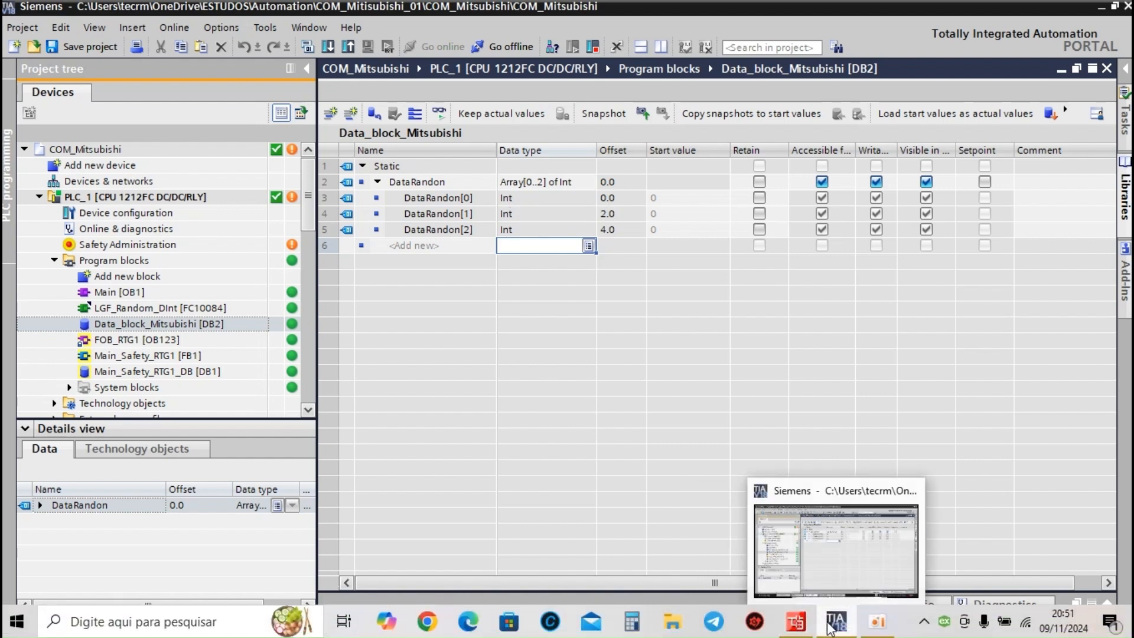
left_click(795, 621)
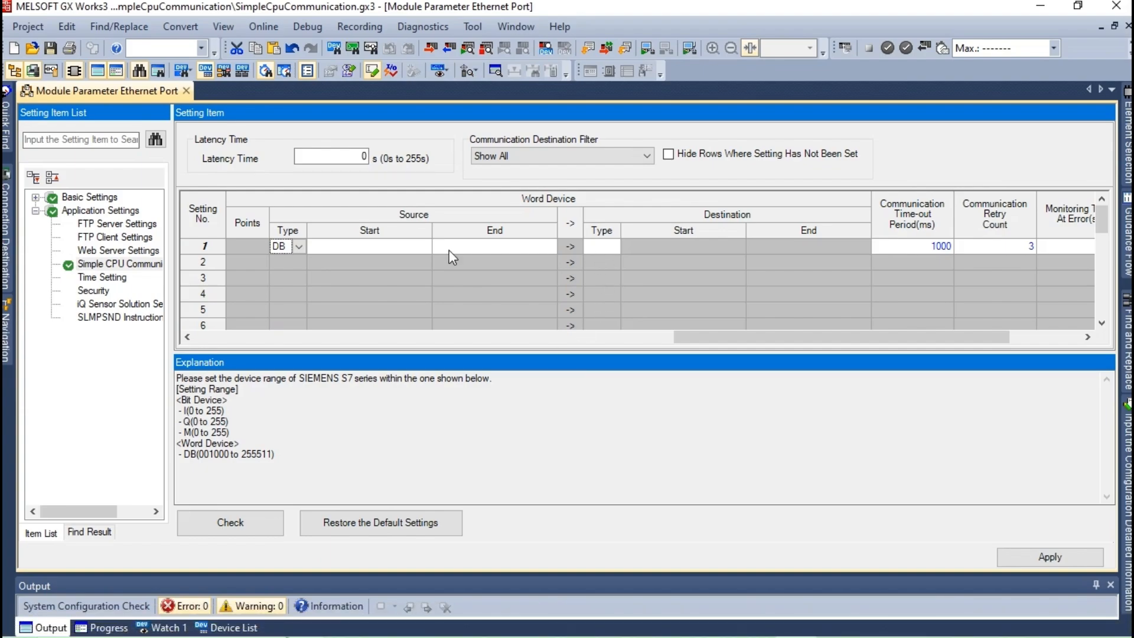
Set the word device source range of setting No. 1 to start at 2000 and end at 2005.
left_click(383, 245)
type("2000")
left_click(469, 244)
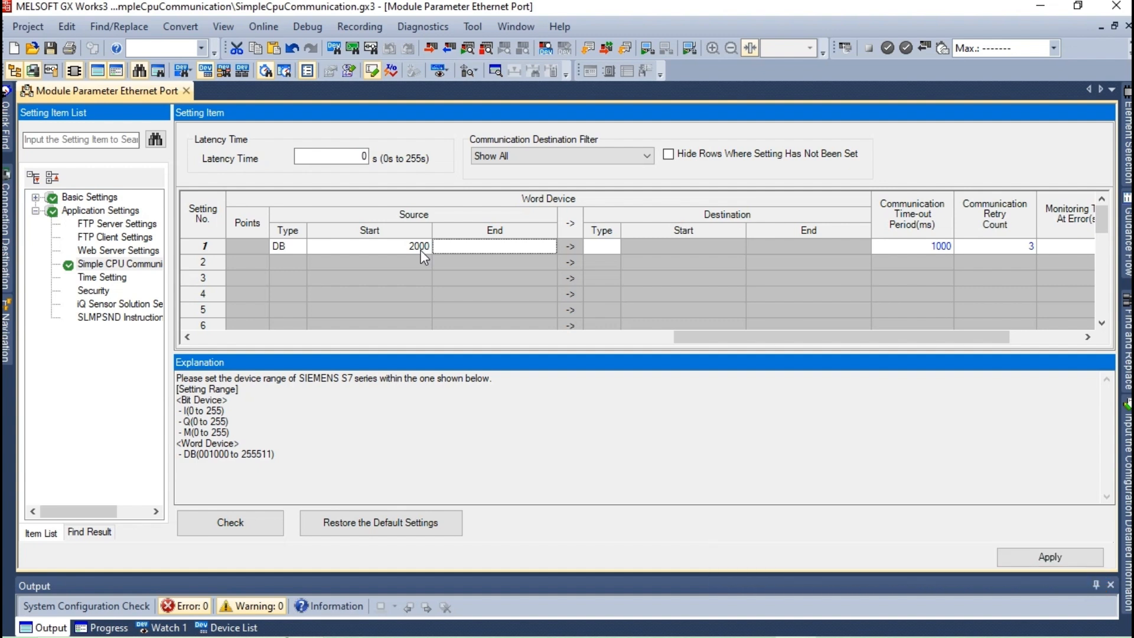
left_click(456, 245)
type("2")
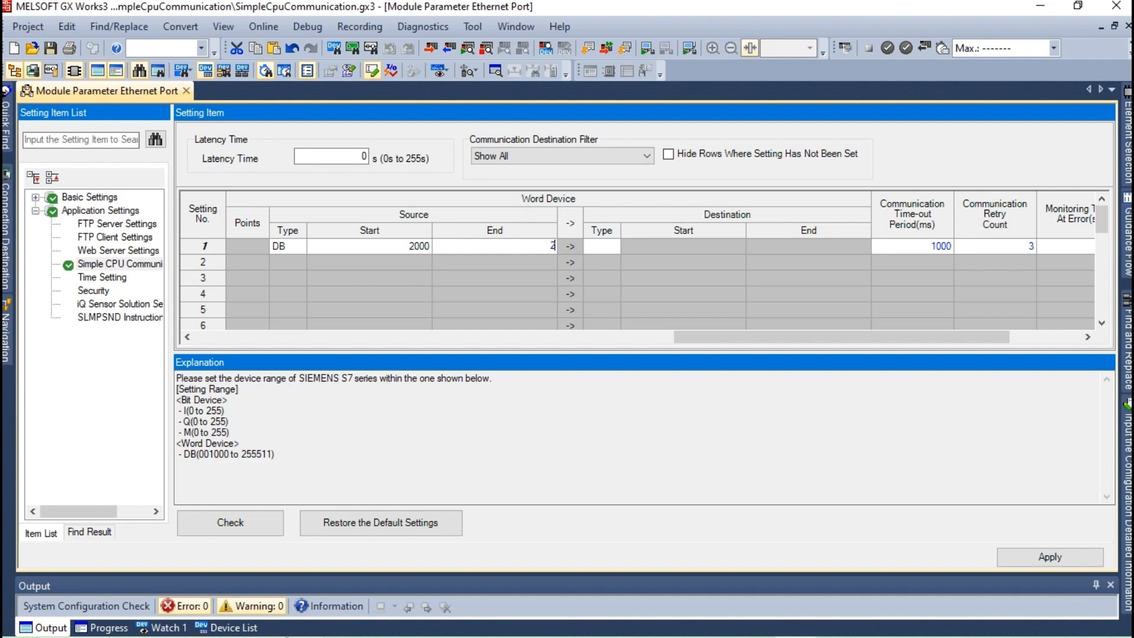
type("6")
key("BackSpace")
type("005")
key("Return")
Set the word device destination of setting No. 1 to type D starting at 0, and apply the communication settings.
left_click(617, 246)
left_click(616, 246)
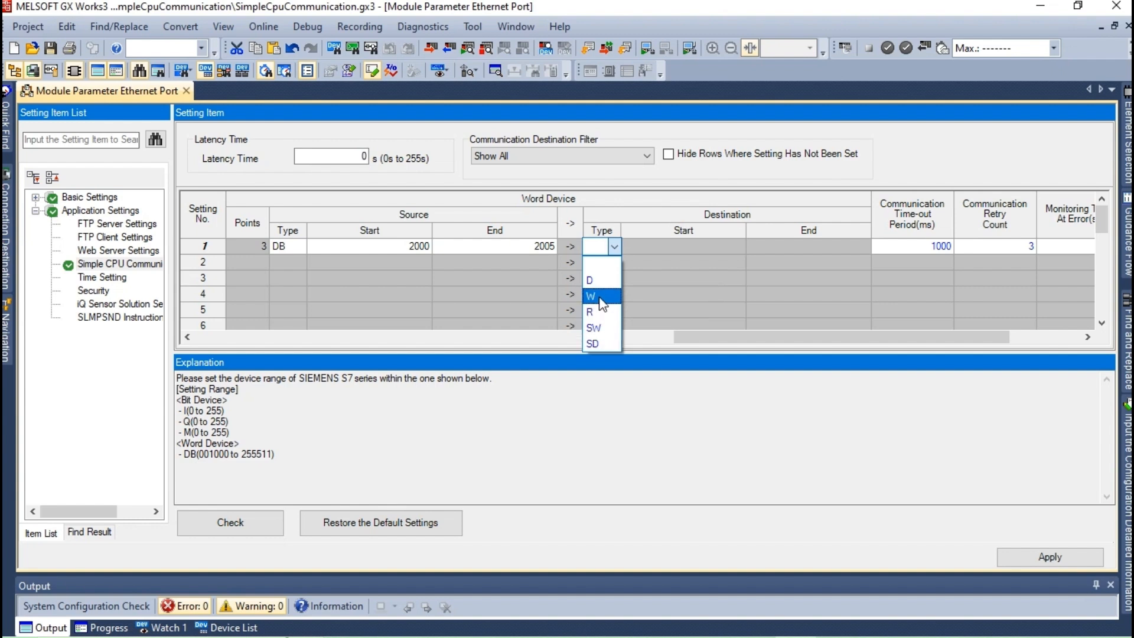
left_click(594, 280)
left_click(661, 255)
type("0")
key("Tab")
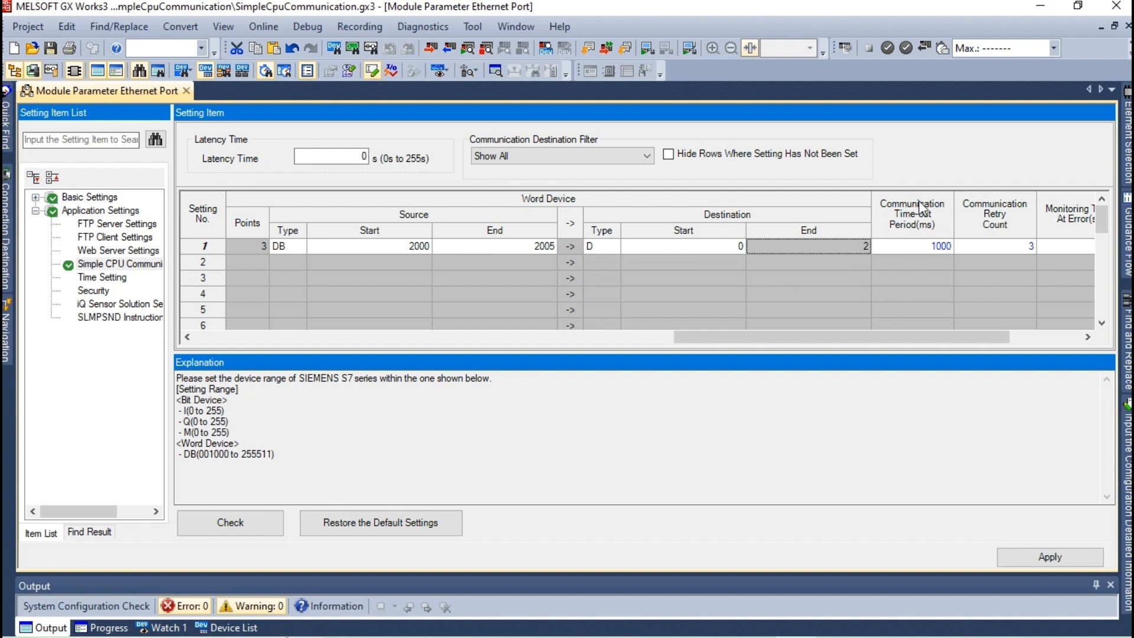
left_click_drag(998, 334, 1028, 337)
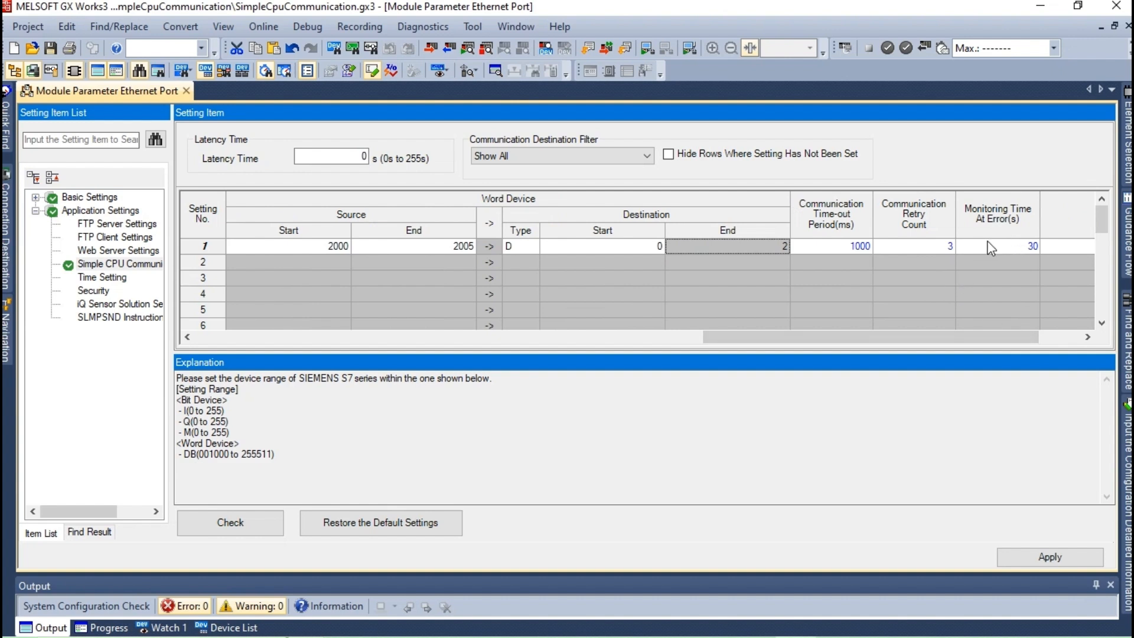
left_click_drag(807, 339, 283, 332)
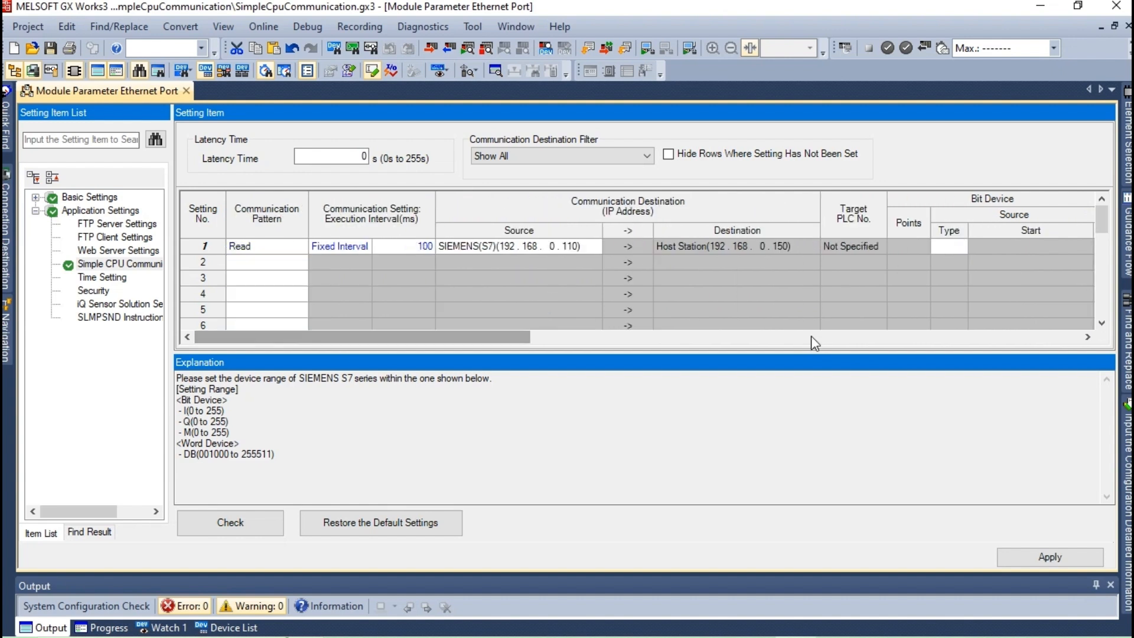
left_click(1035, 559)
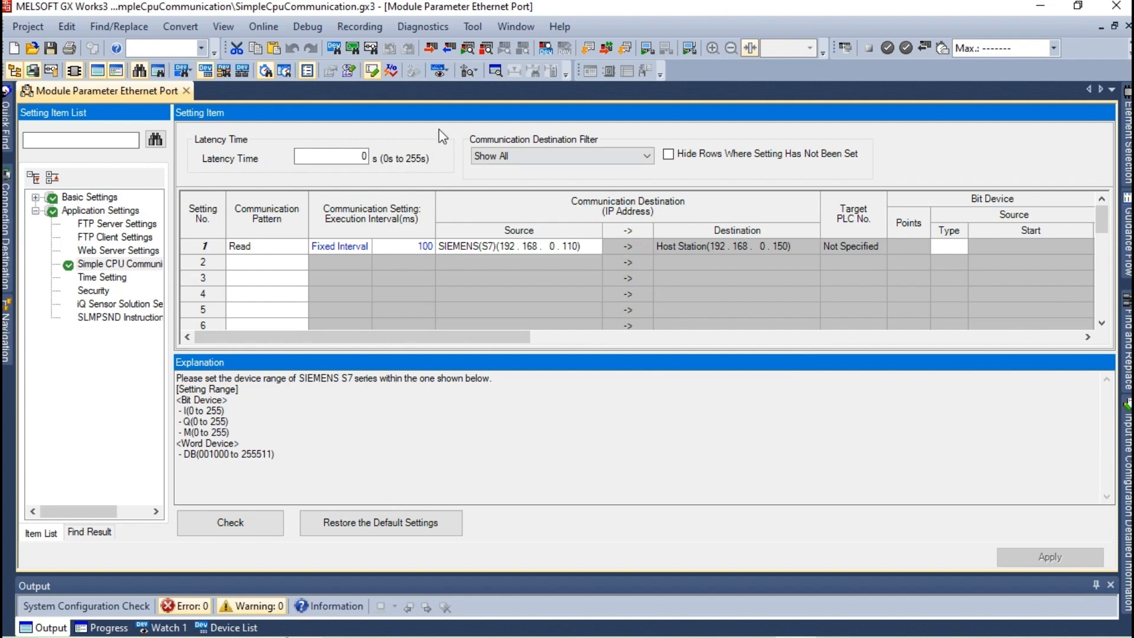
Write the parameters and program to the PLC, allowing the remote STOP and overwriting all existing files.
left_click(264, 35)
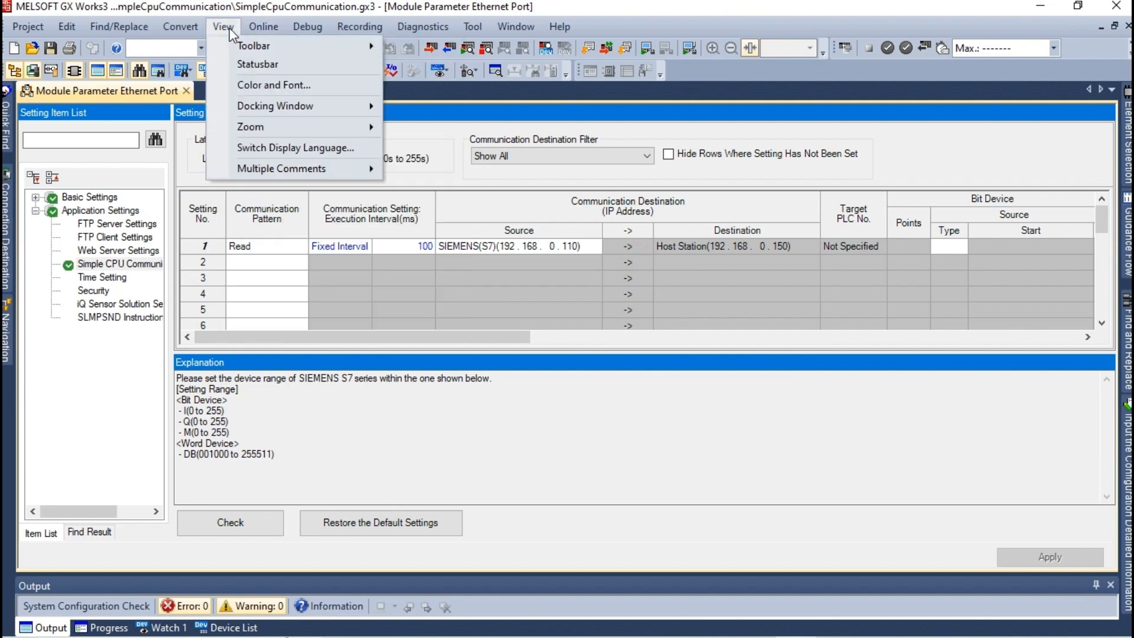
mouse_move(180, 26)
left_click(196, 47)
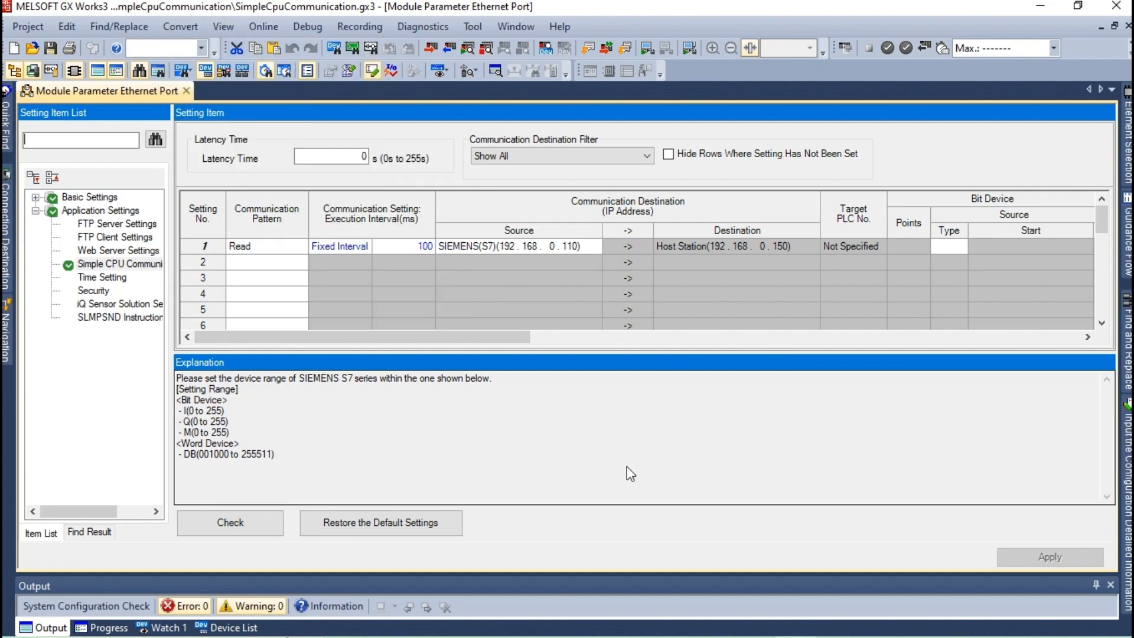
left_click(264, 26)
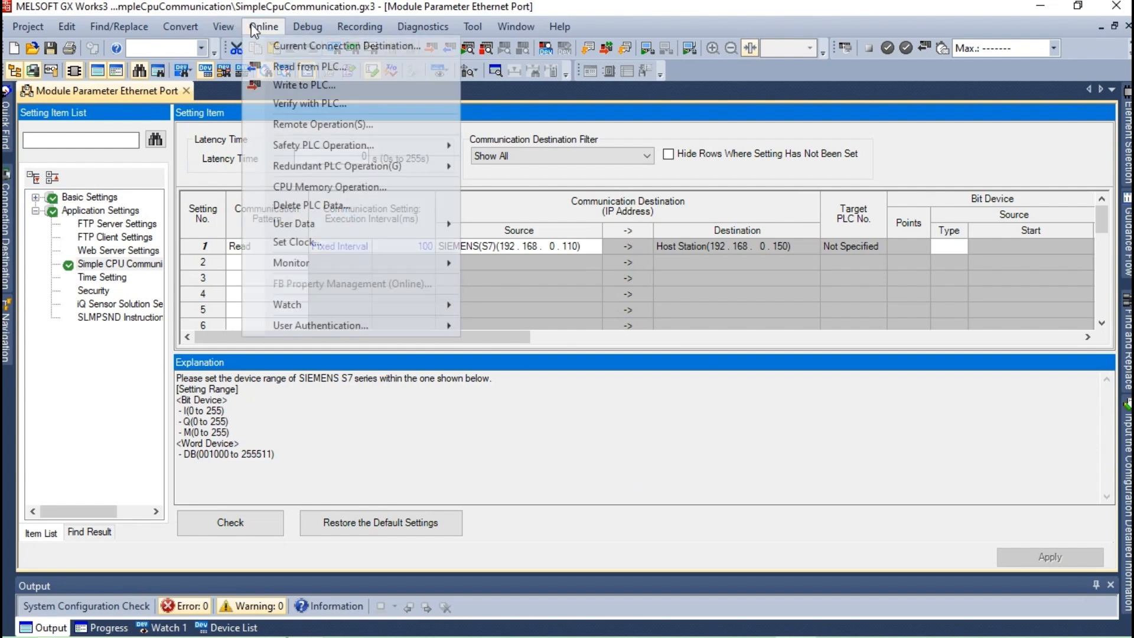
left_click(289, 84)
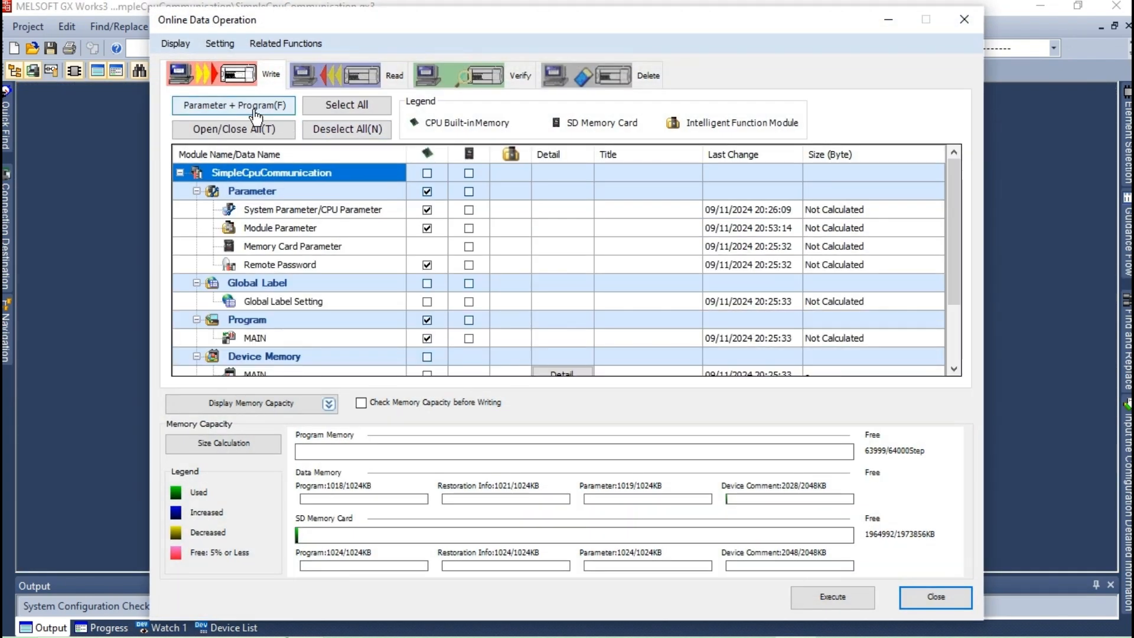
left_click(853, 599)
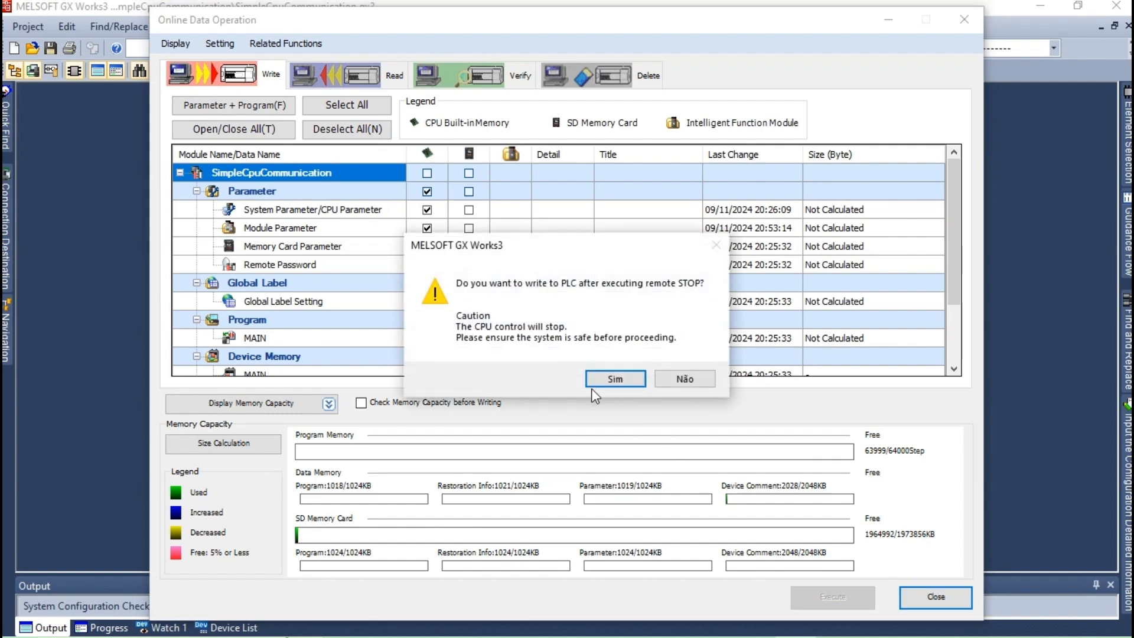
left_click(597, 384)
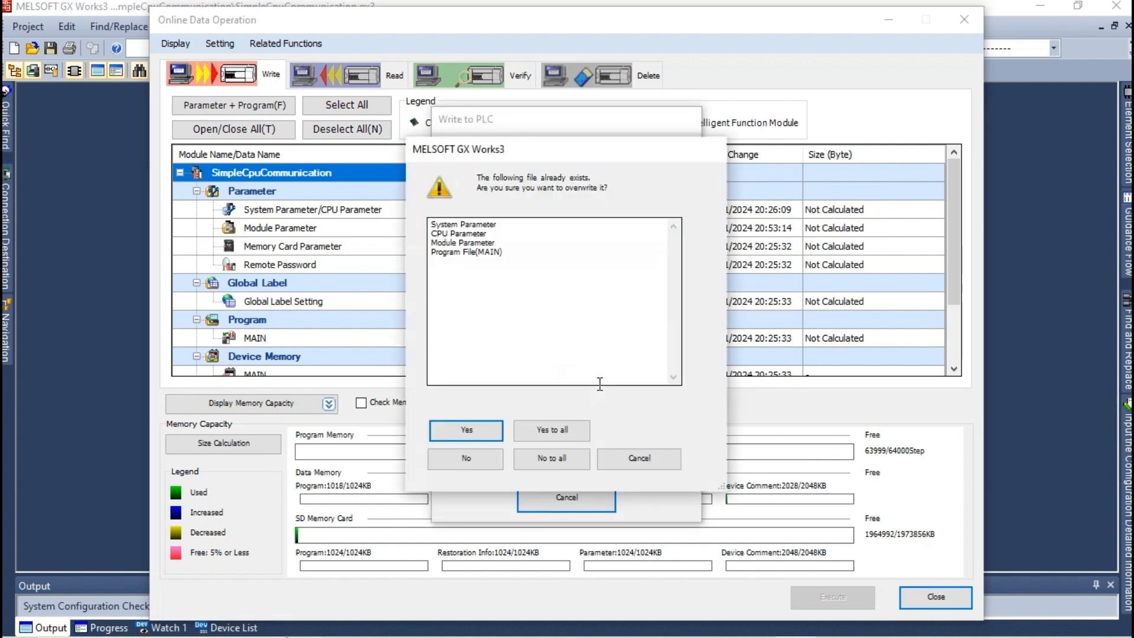
left_click(575, 430)
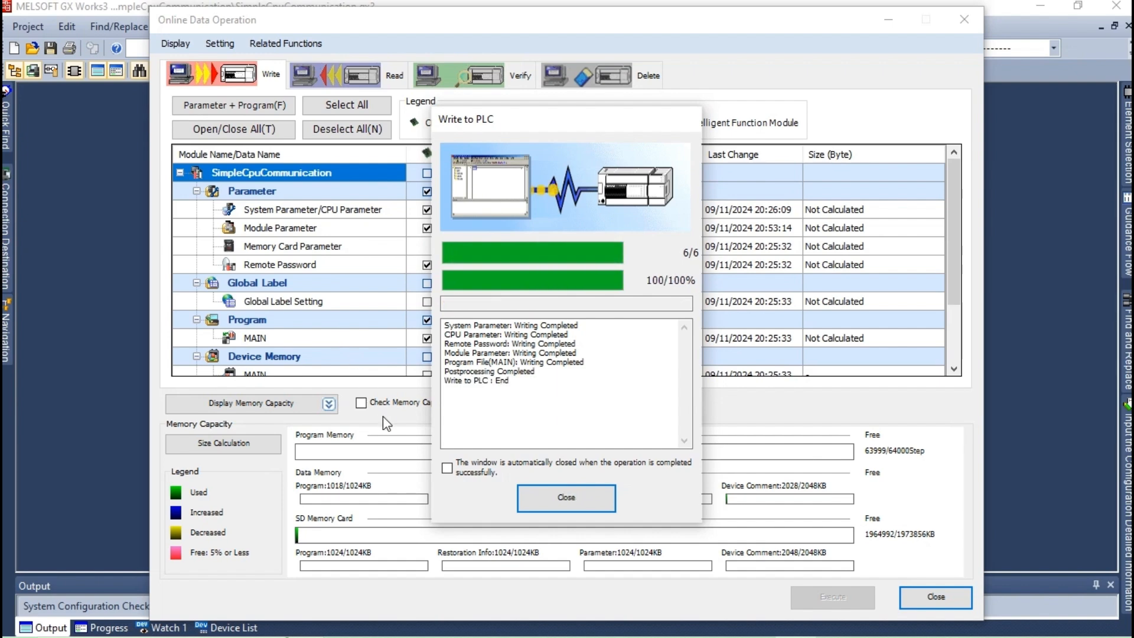
left_click(583, 502)
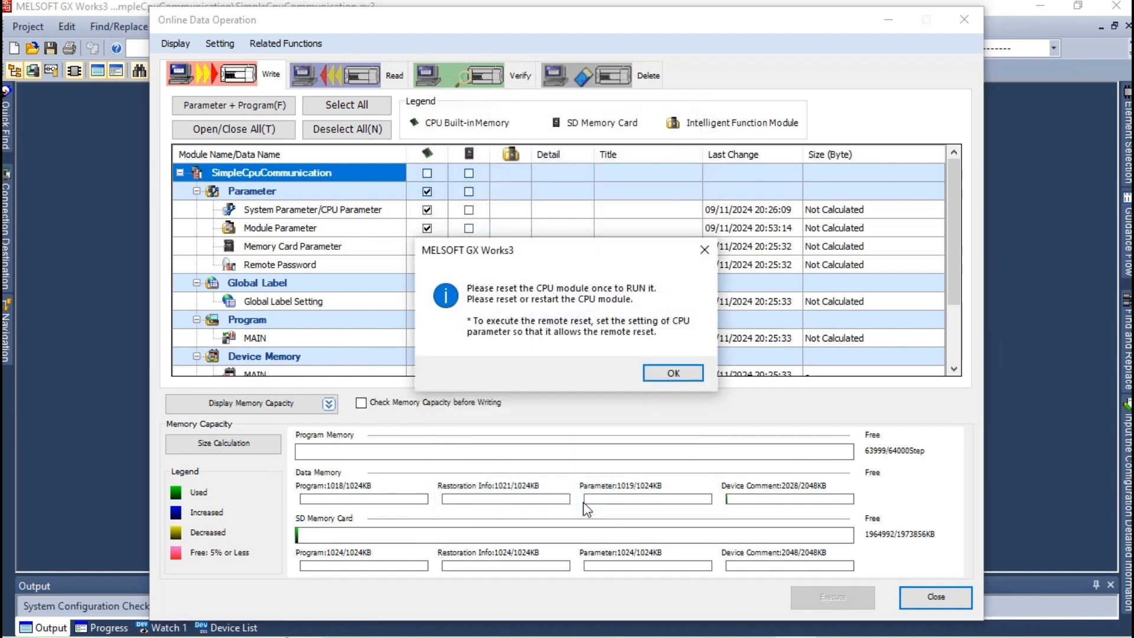
left_click(673, 373)
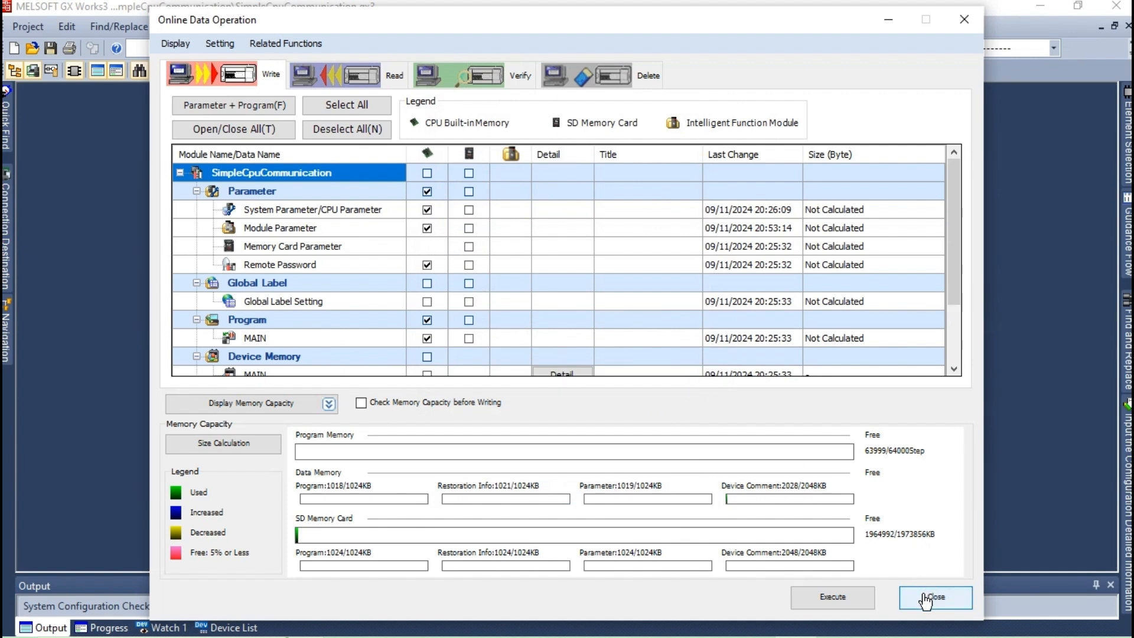
Execute a remote RESET of the currently specified station's CPU, and close the Remote Operation and Online Data Operation windows.
left_click(286, 43)
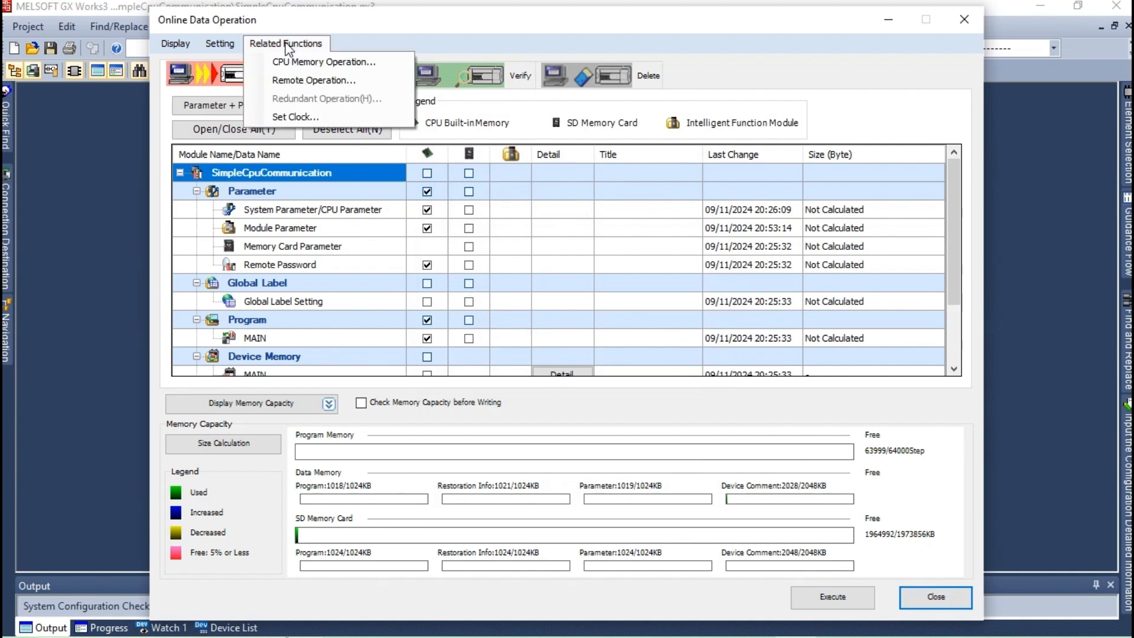
left_click(306, 81)
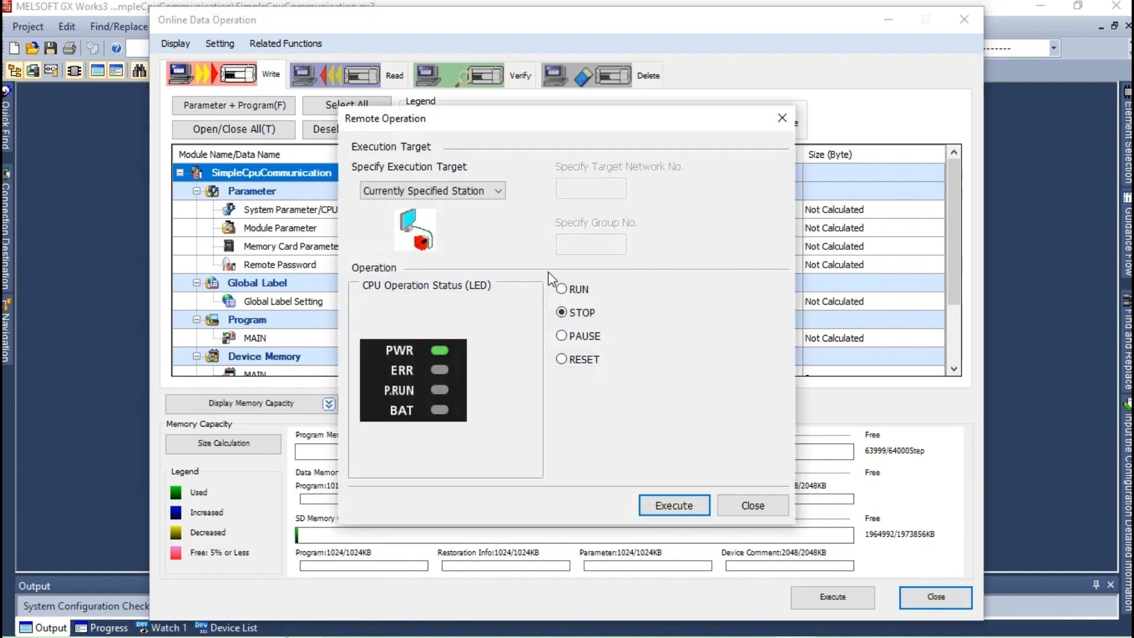
left_click(570, 364)
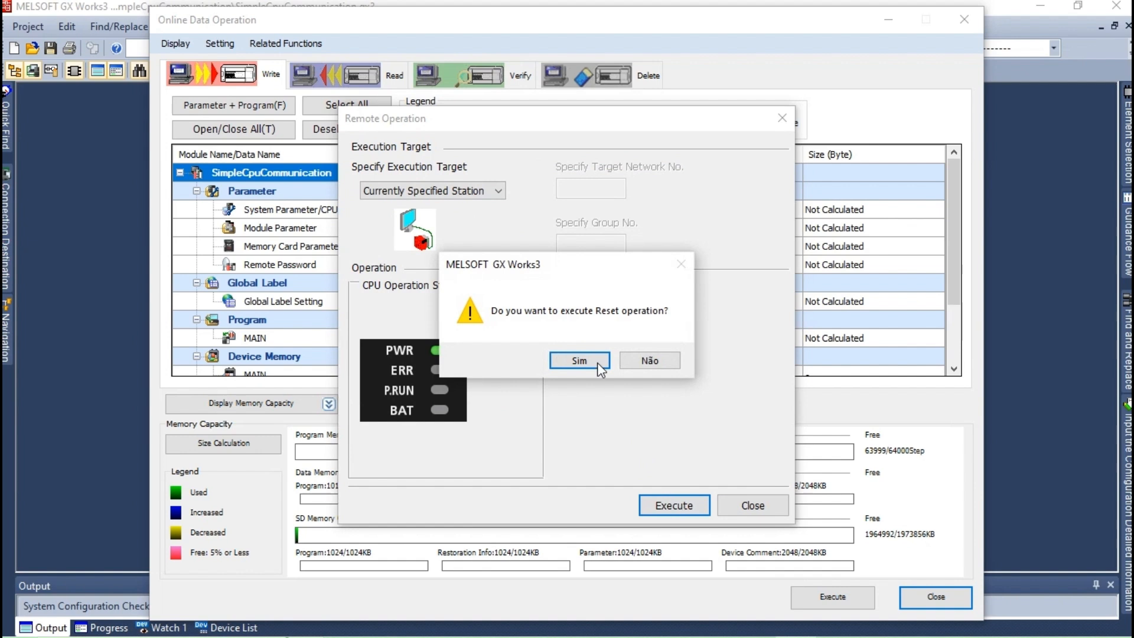
left_click(592, 365)
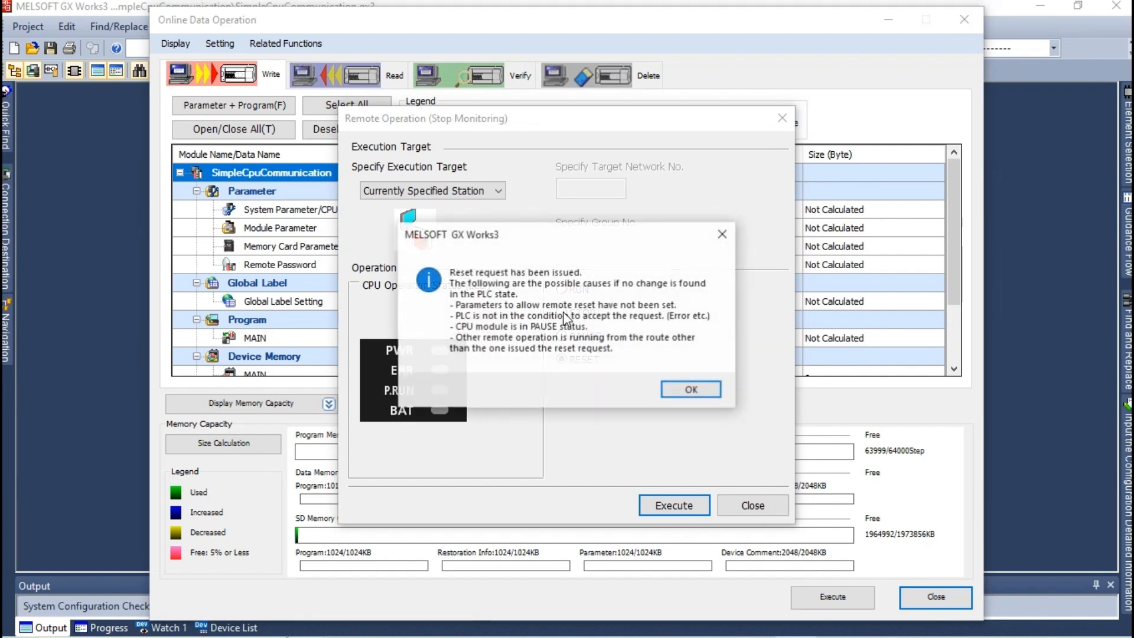
left_click(680, 395)
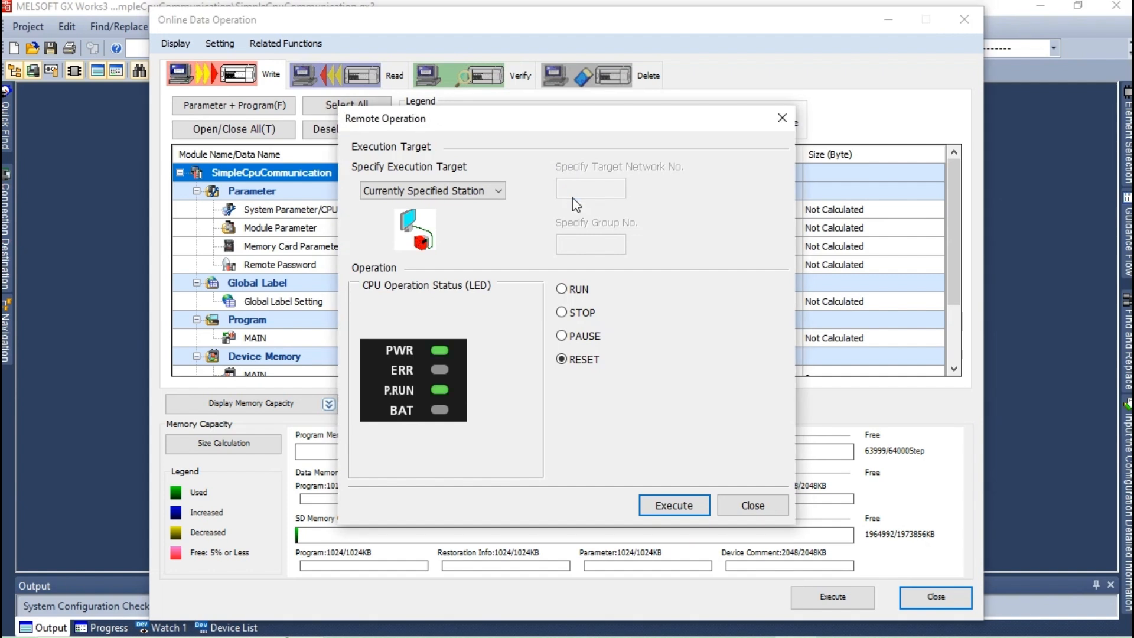
left_click(725, 506)
left_click(937, 601)
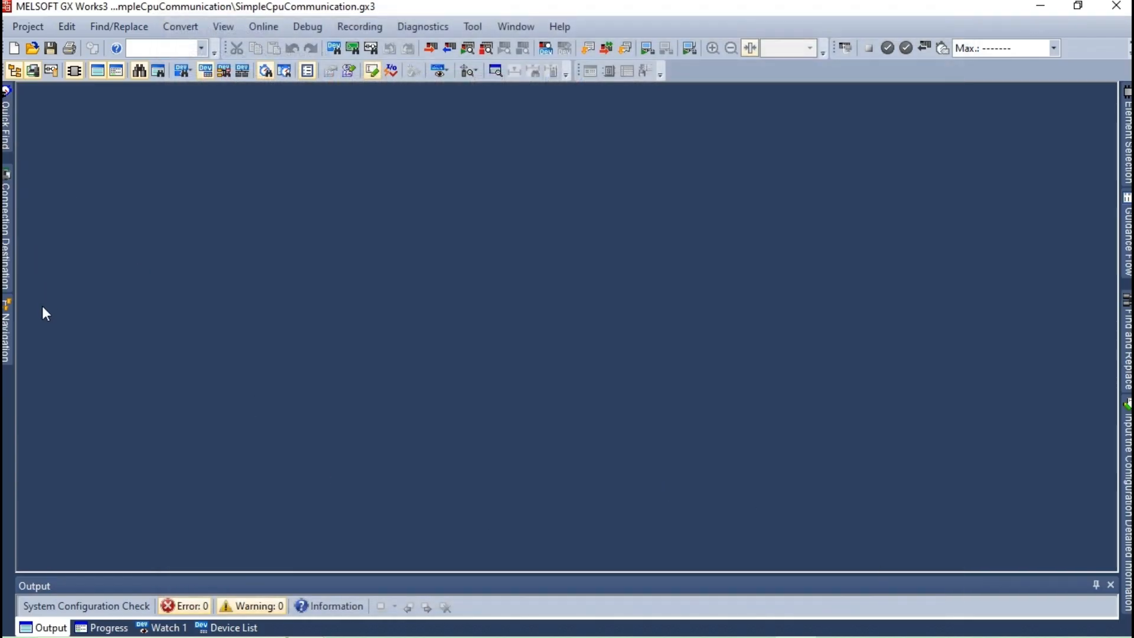
Open and close the ProgPou program body, and display Watch 1 in an enlarged docked area.
left_click(8, 322)
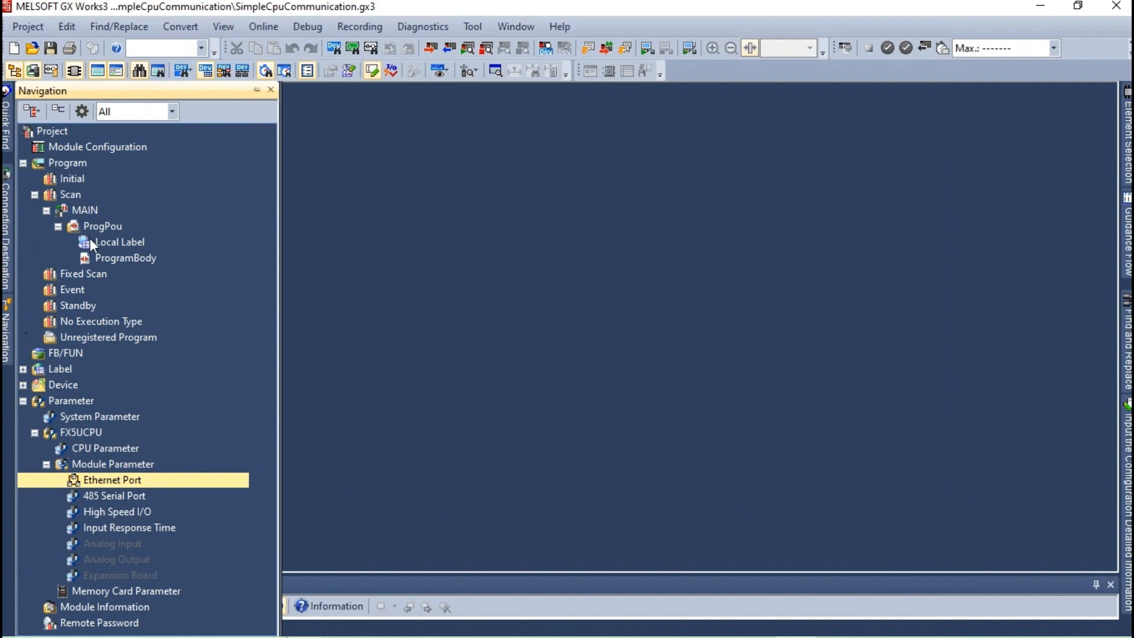
double_click(109, 257)
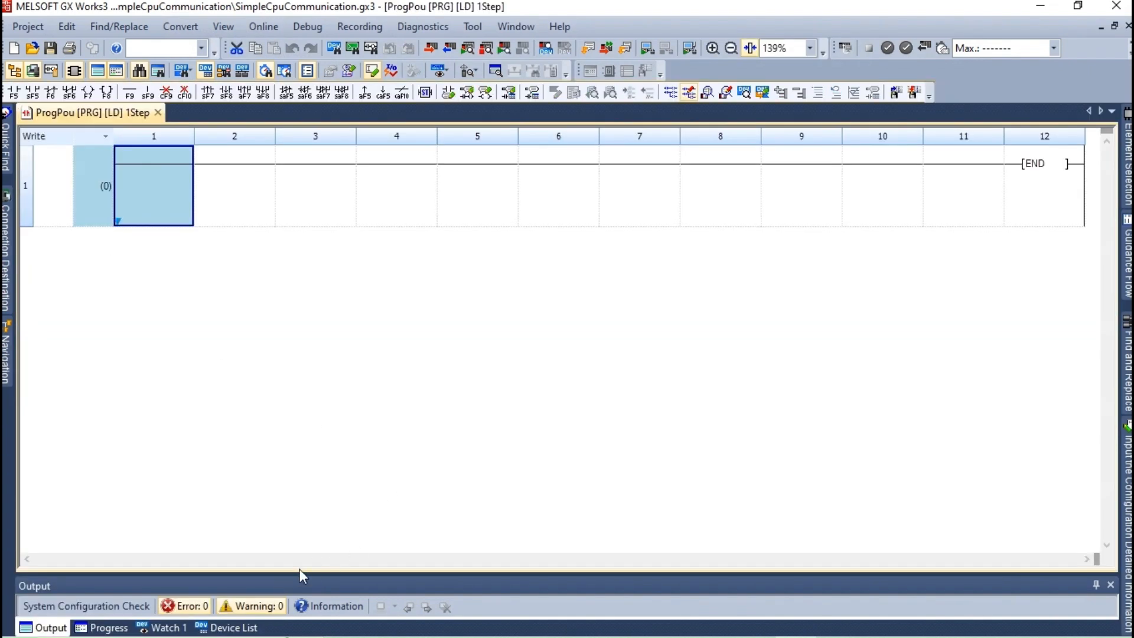
left_click_drag(302, 571, 301, 400)
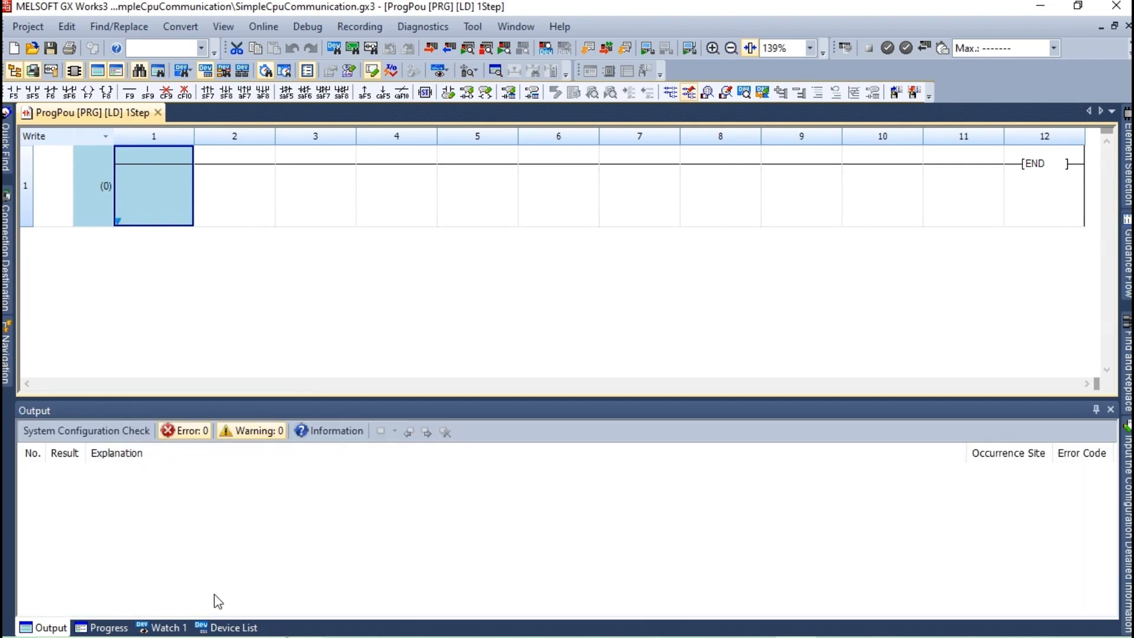
left_click(221, 628)
left_click_drag(219, 628, 164, 632)
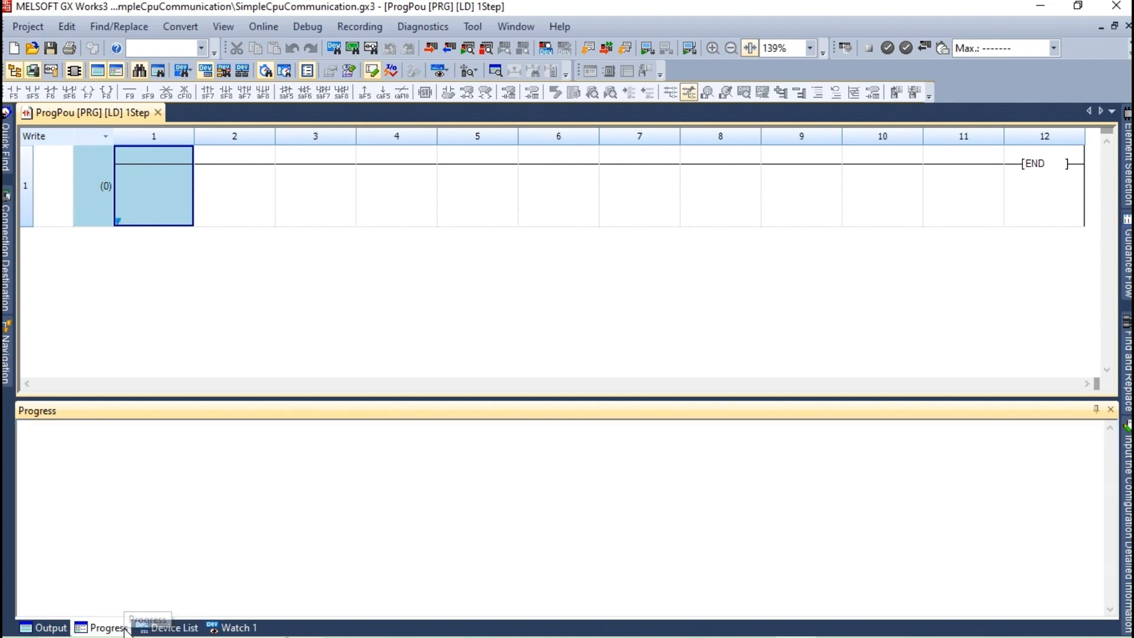
left_click(239, 627)
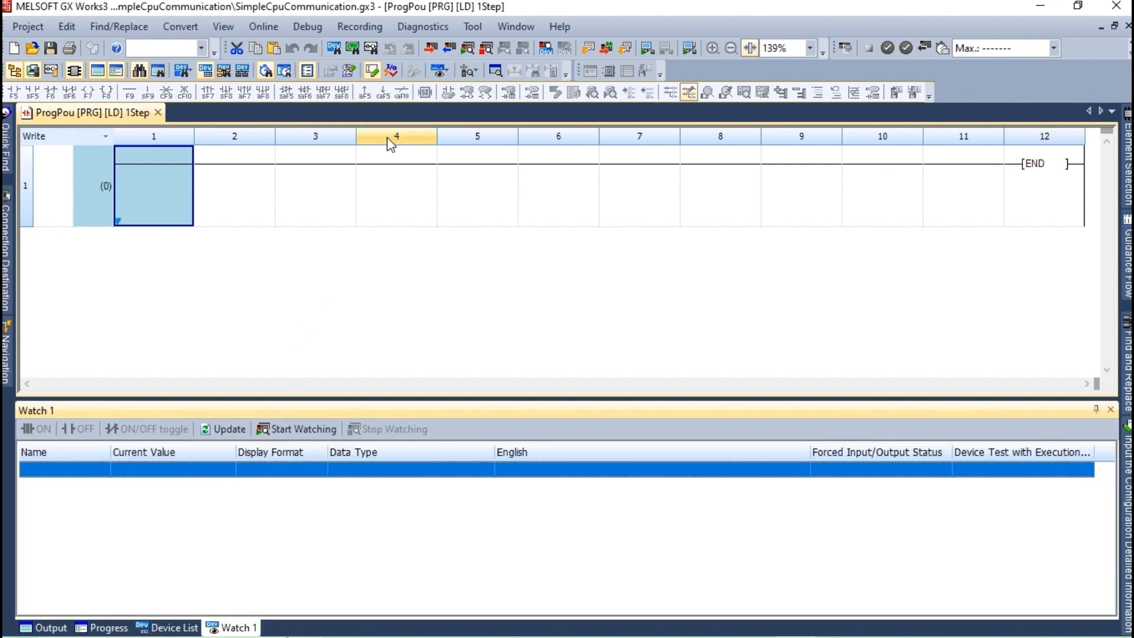
left_click(157, 113)
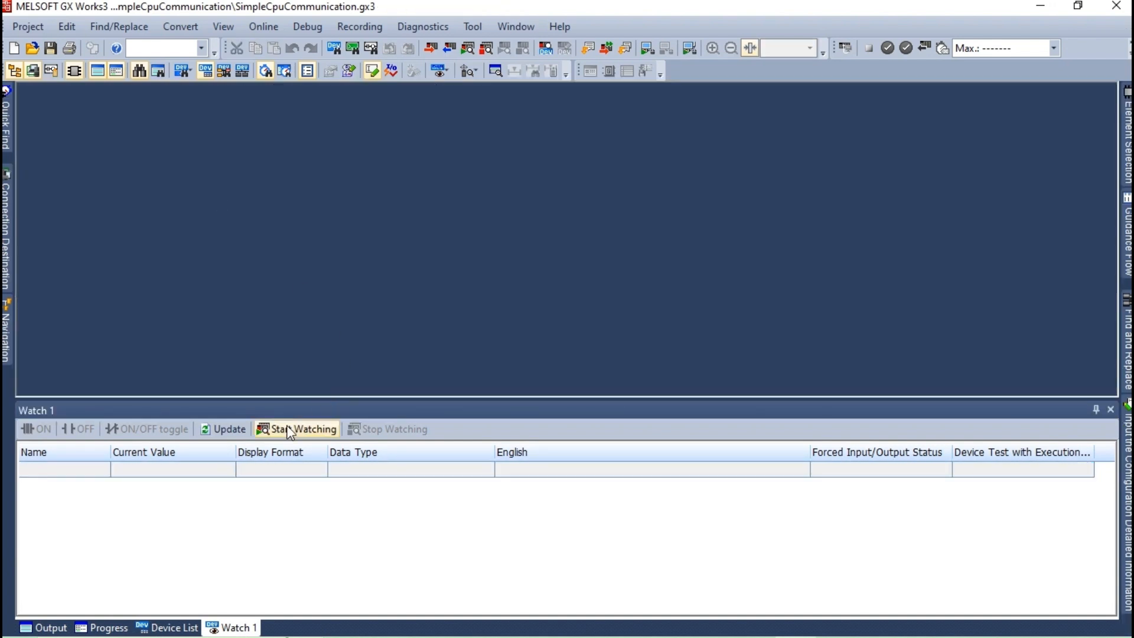
Add devices D0, D1 and D2 to Watch 1 and start watching their values in an enlarged view.
double_click(80, 471)
type("D0")
key("Return")
type("D")
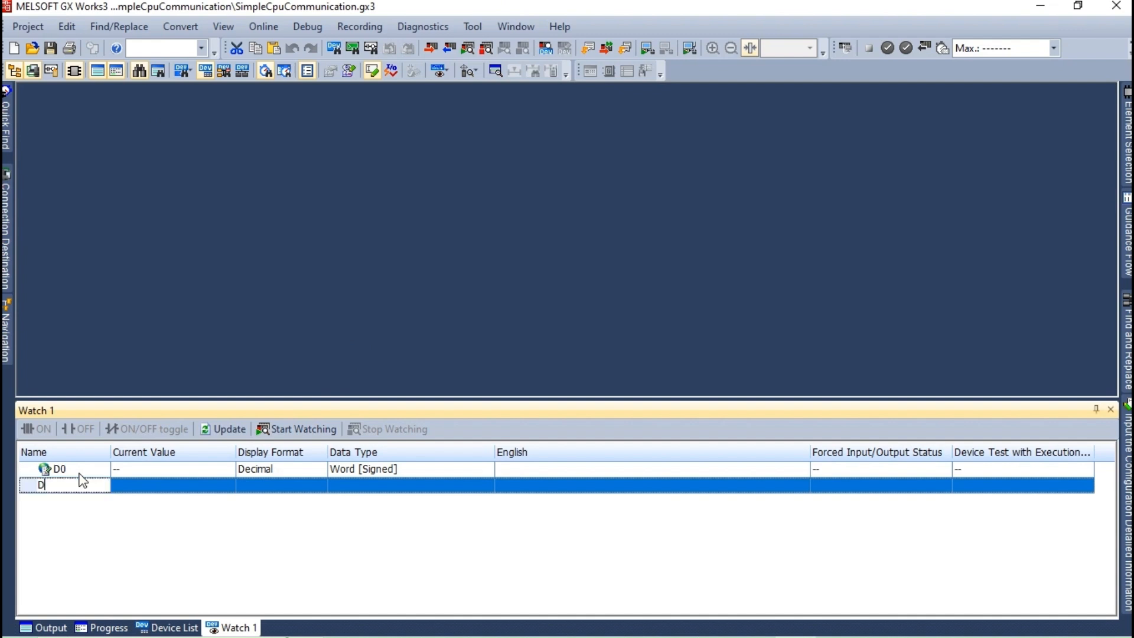
type("1")
key("Return")
type("D2")
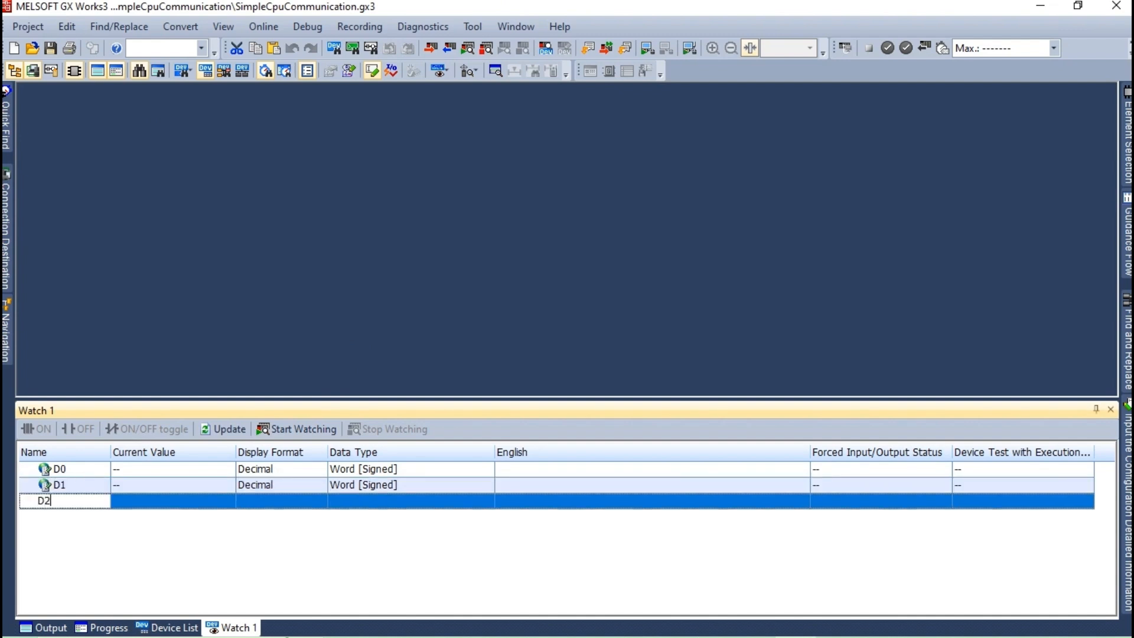
key("Return")
left_click_drag(185, 399, 203, 176)
left_click(291, 207)
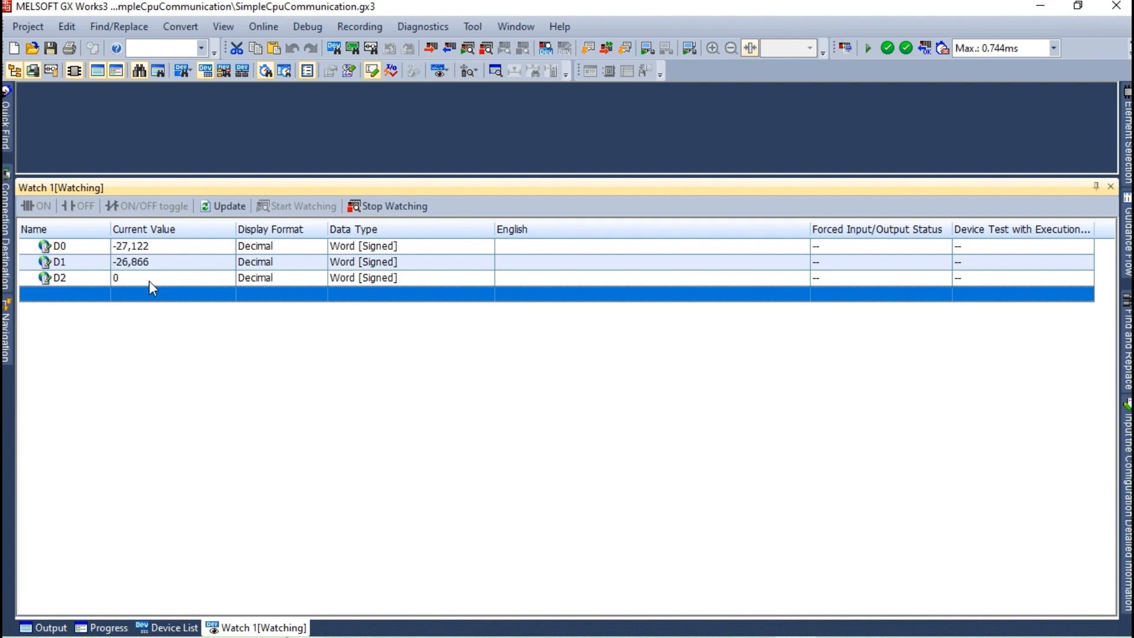
Reopen the FX5UCPU Ethernet Port module parameters above a reduced Watch 1 area, and display the Simple CPU Communication Setting.
left_click(9, 334)
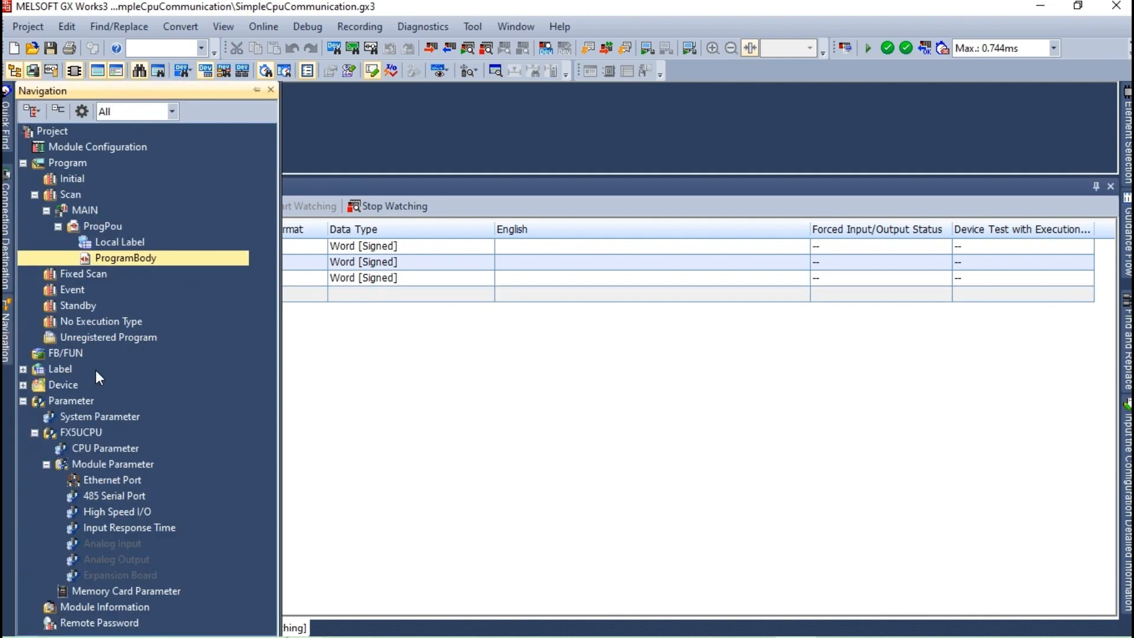
left_click(103, 485)
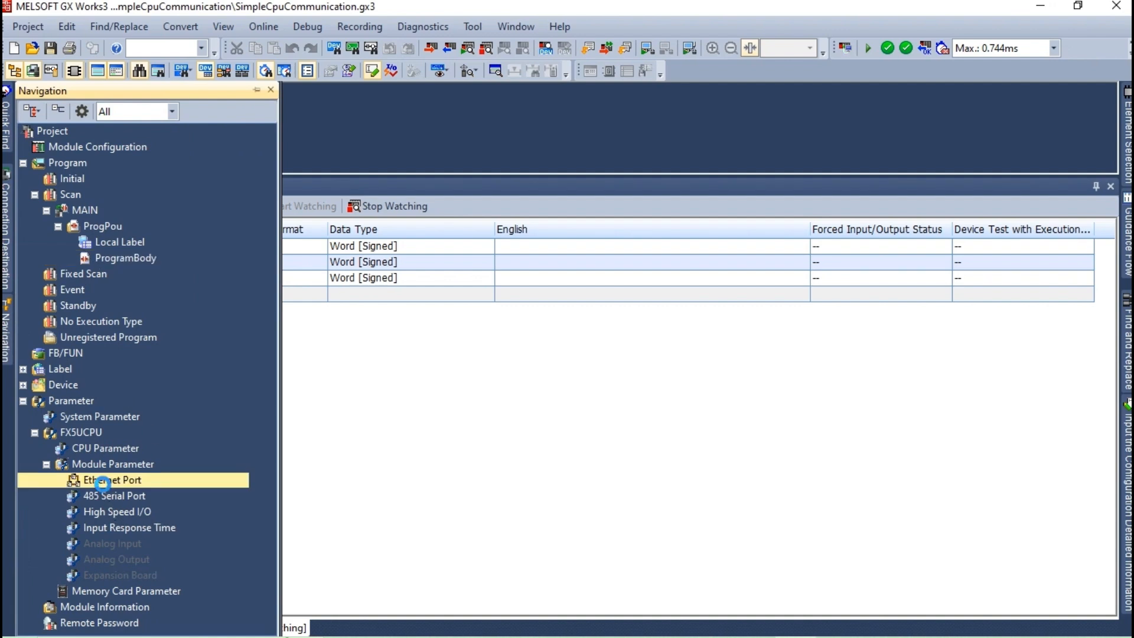
double_click(104, 485)
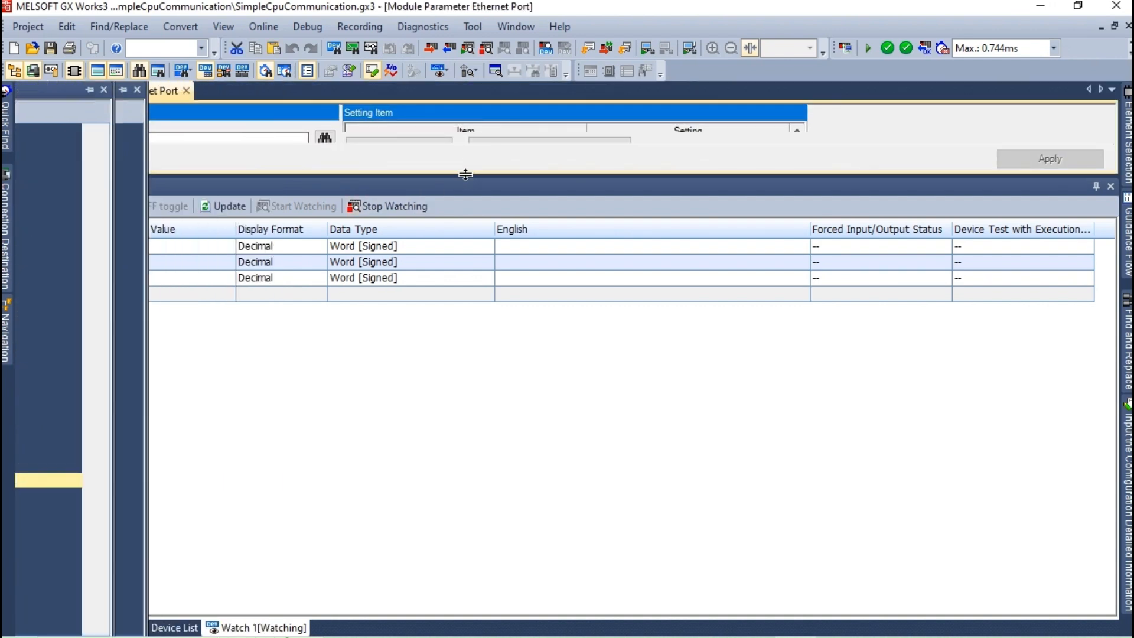
left_click_drag(466, 174, 486, 389)
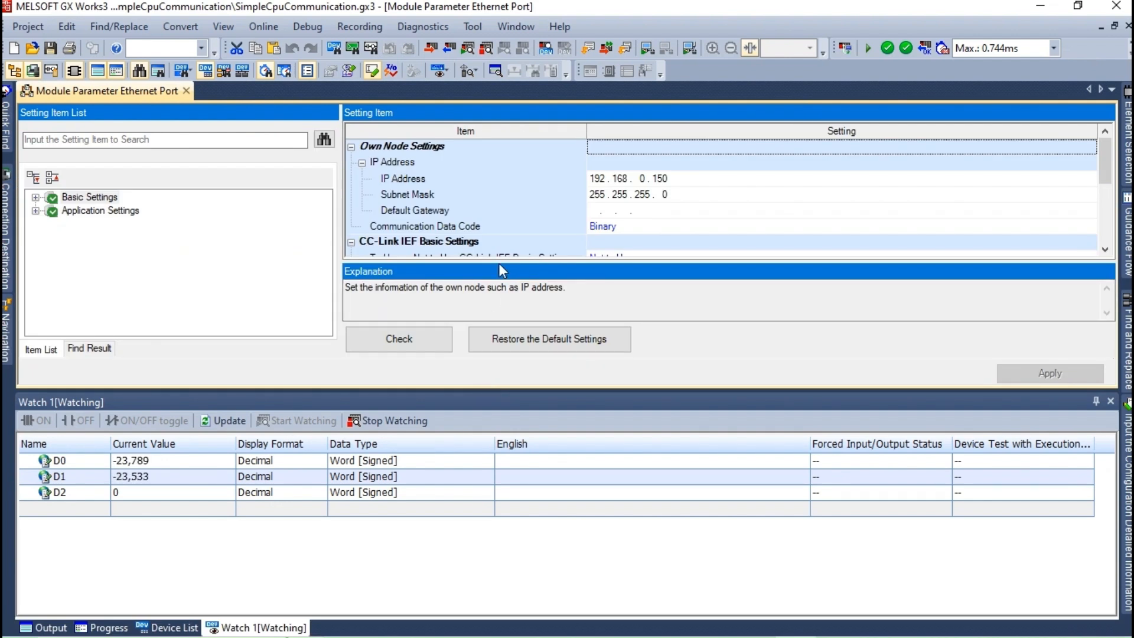
left_click(35, 211)
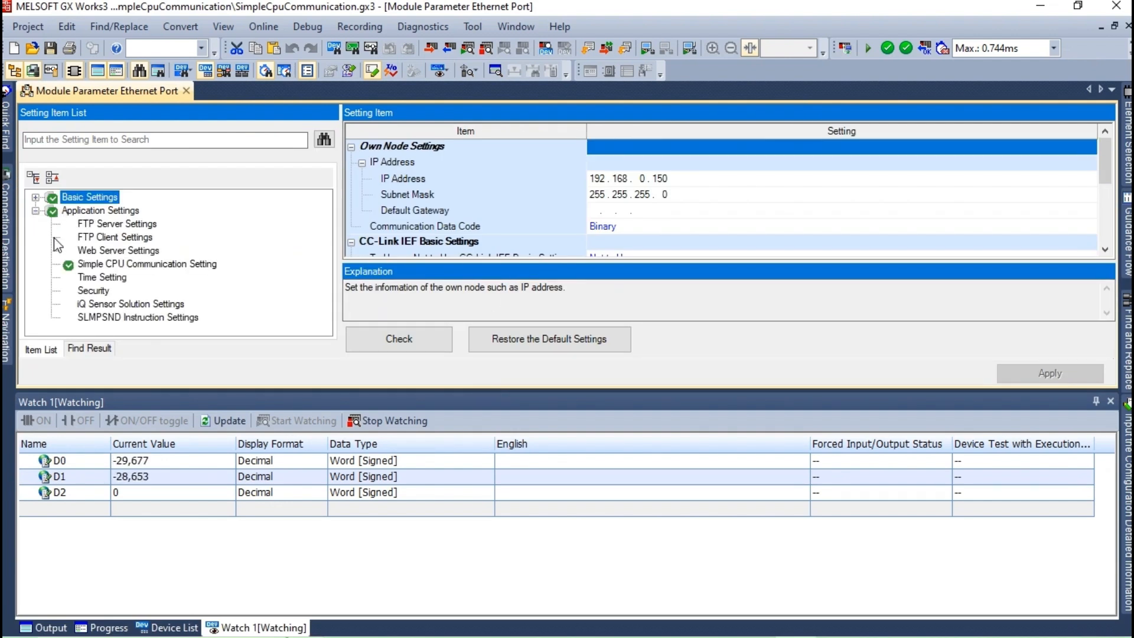
left_click(95, 266)
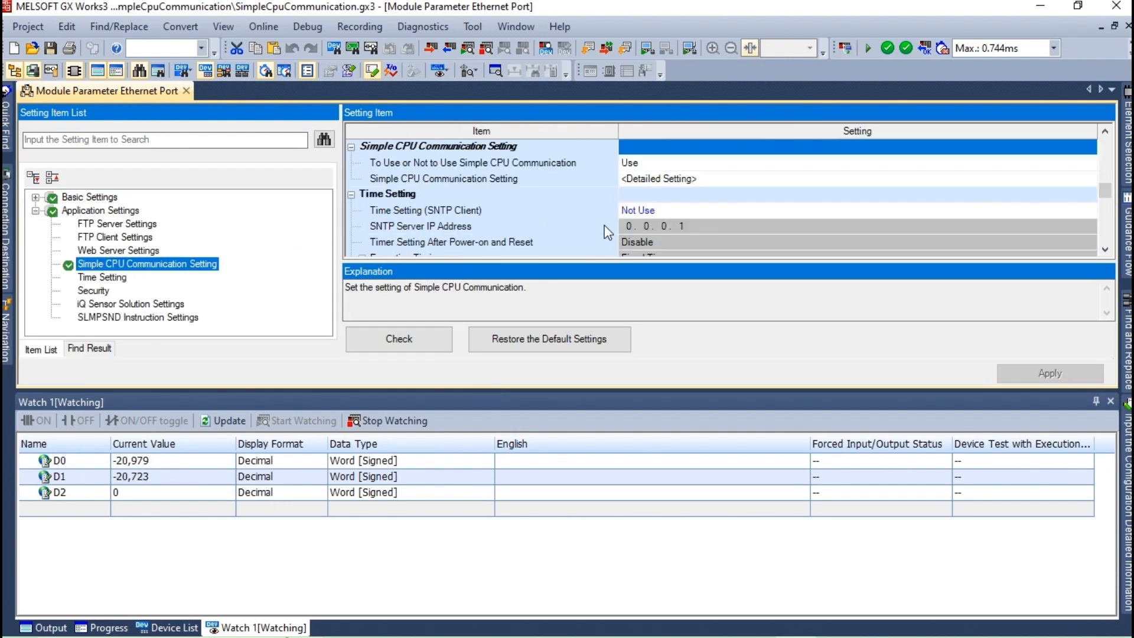
Open the detailed Simple CPU Communication settings and enlarge the setting table area above the explanation.
left_click(648, 177)
double_click(647, 177)
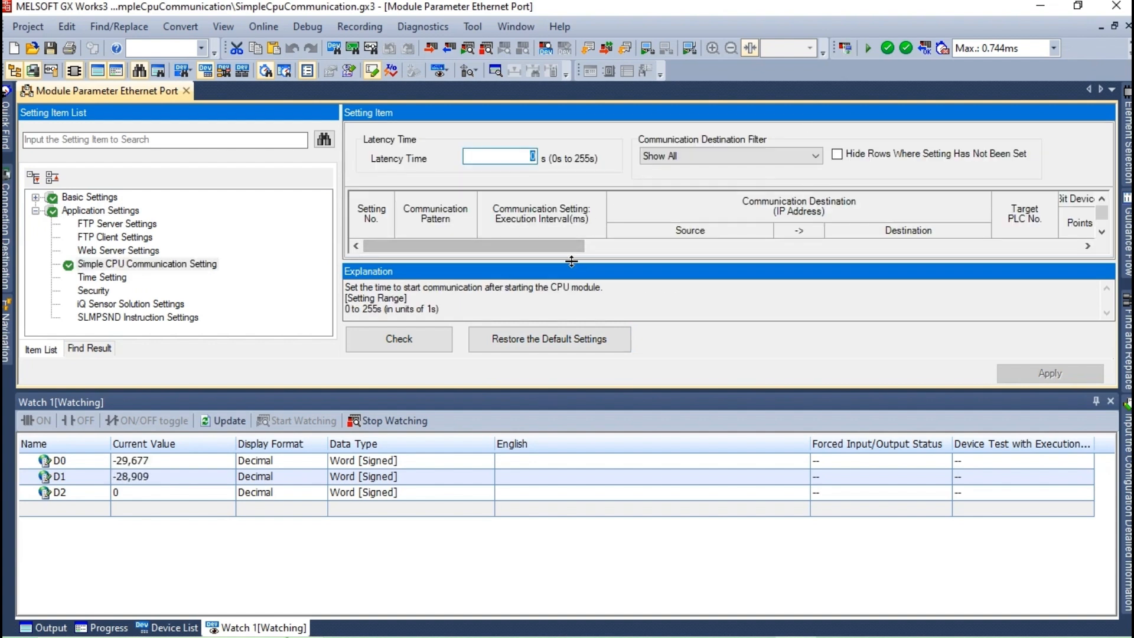
left_click_drag(571, 261, 577, 336)
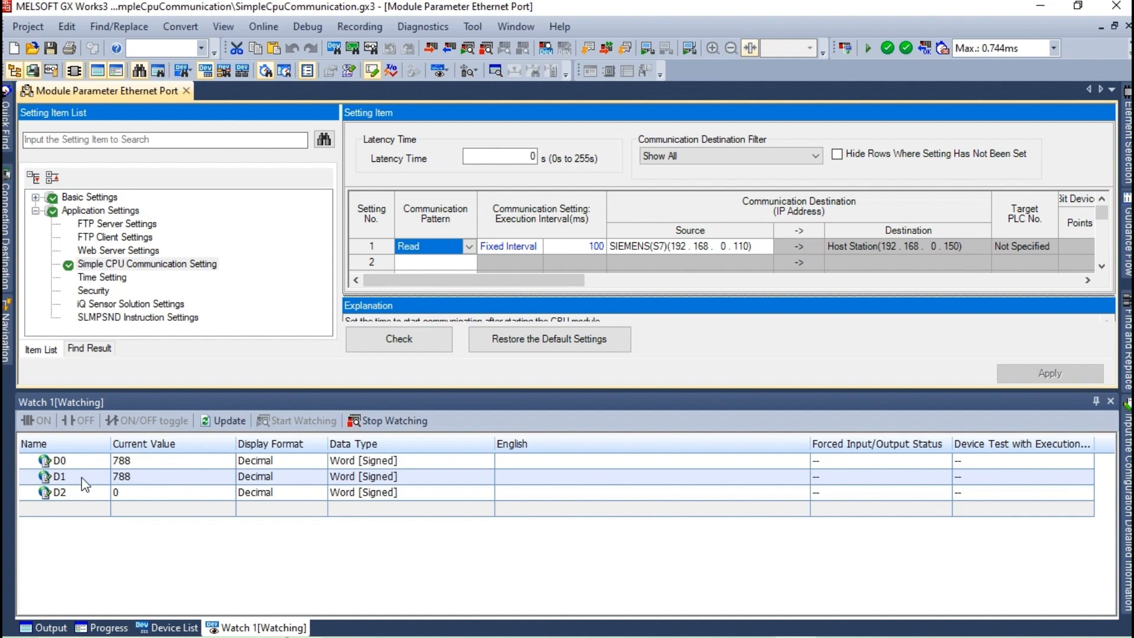
Arrange GX Works3 and TIA Portal side by side, and display Watch table_1 in TIA Portal with a narrowed project tree.
left_click(1078, 7)
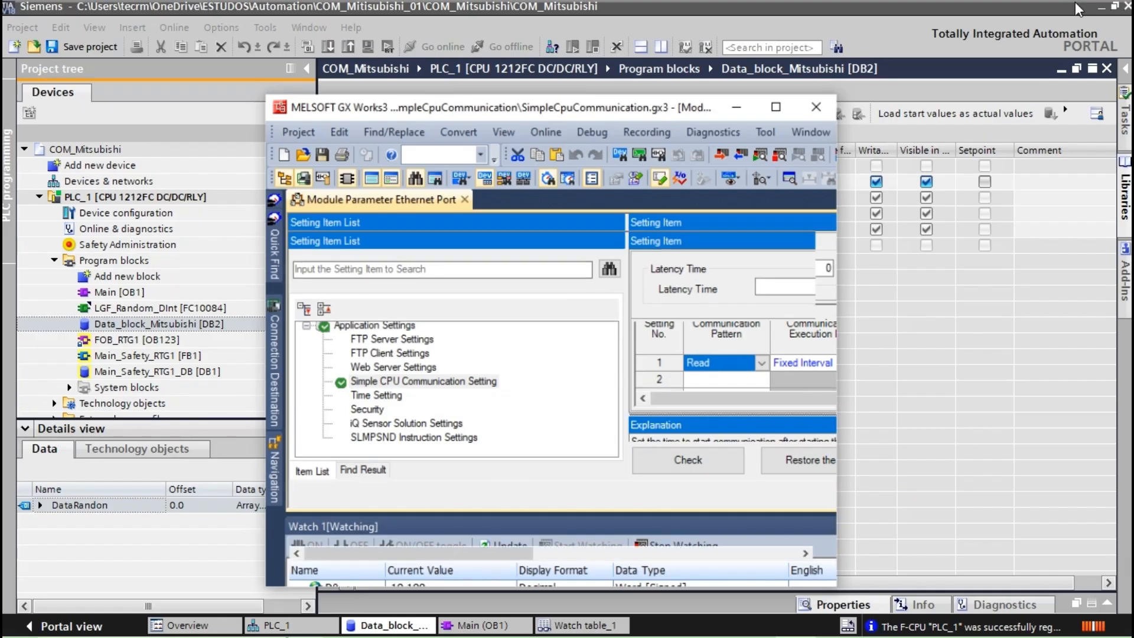
key("super+Left")
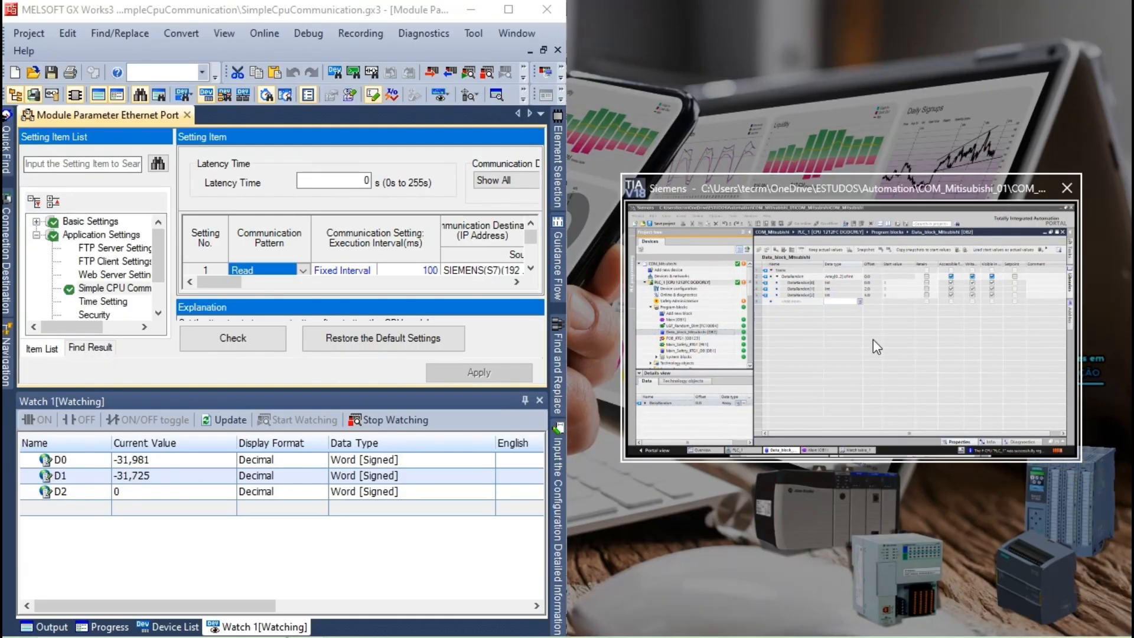
left_click(872, 339)
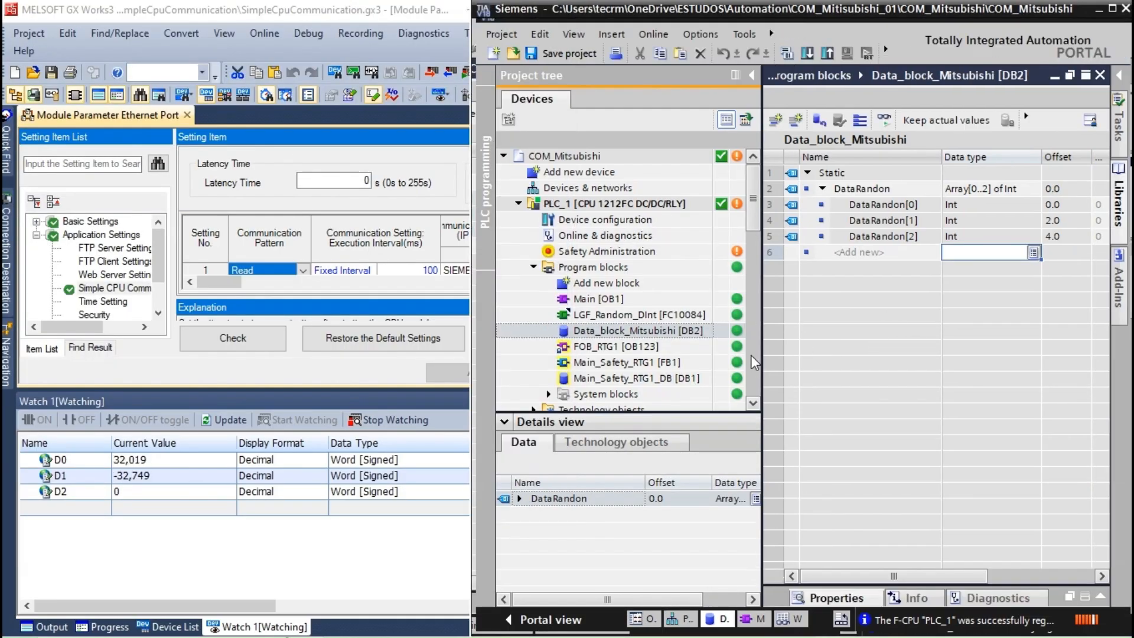
left_click(789, 622)
left_click_drag(758, 259, 585, 235)
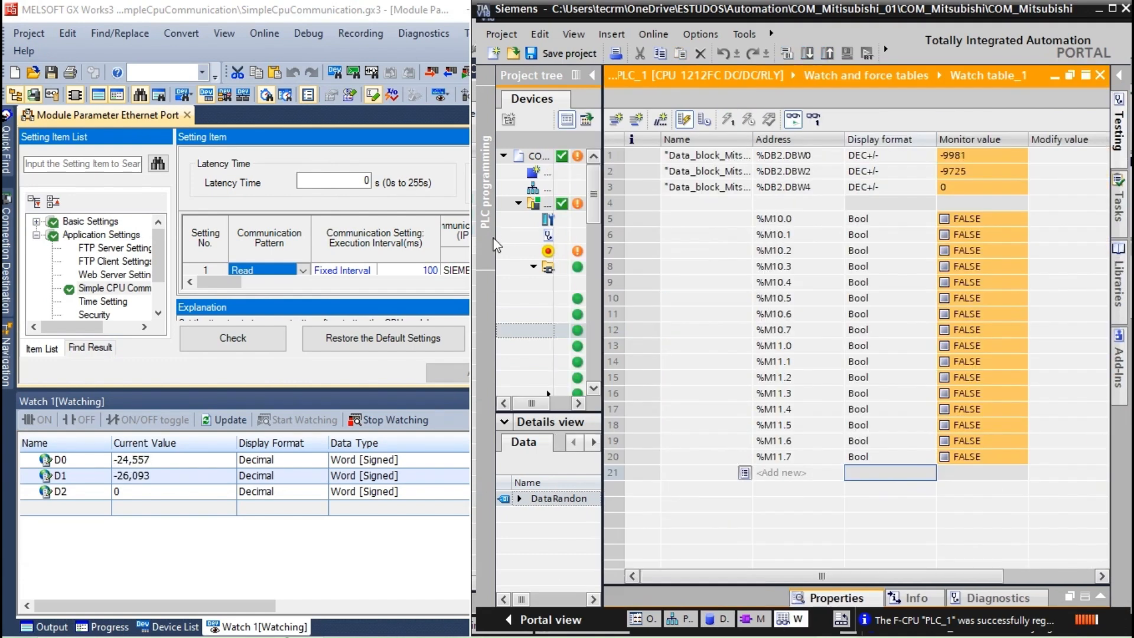
Write the test values 15 and -255 in turn to %DB2.DBW4 from Watch table_1, and collapse the project tree.
left_click(976, 186)
left_click(1049, 190)
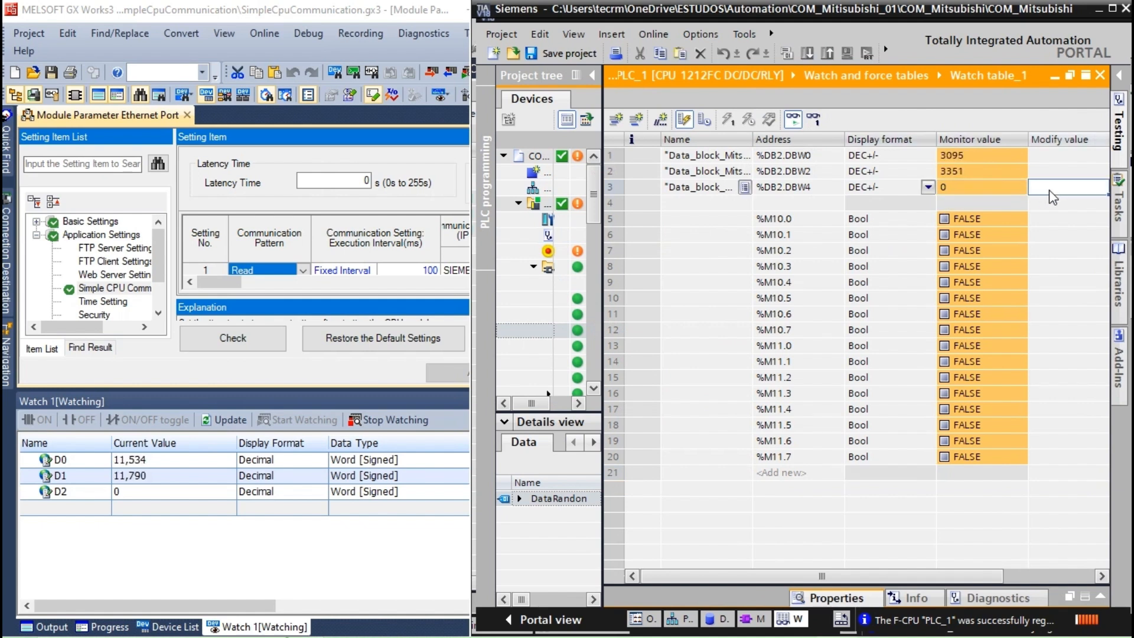
type("15")
key("Return")
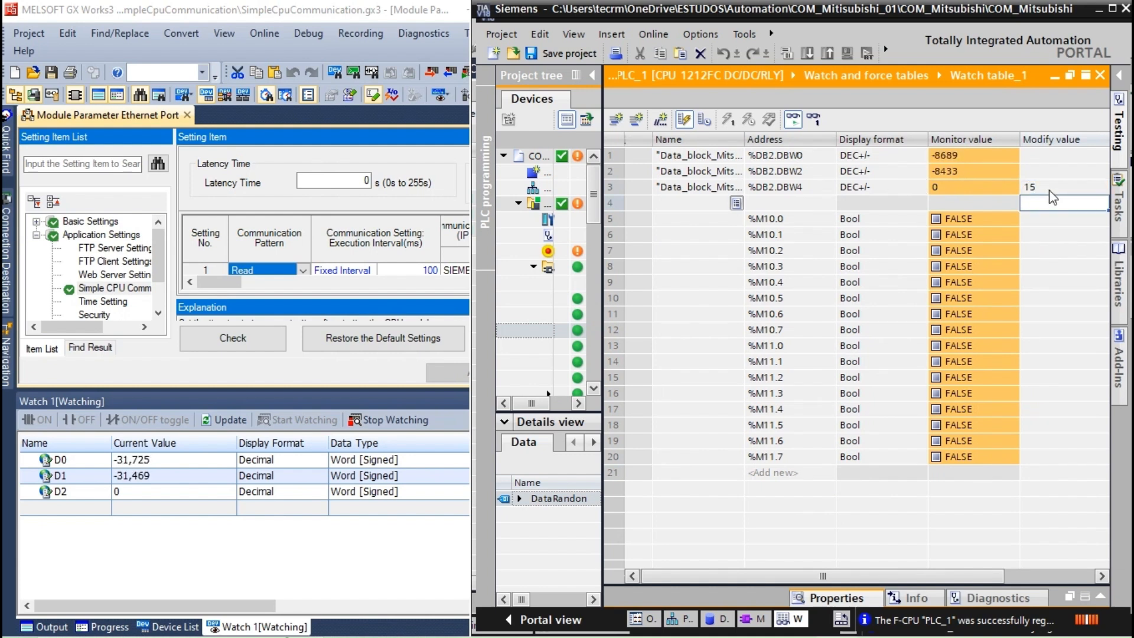
left_click(728, 120)
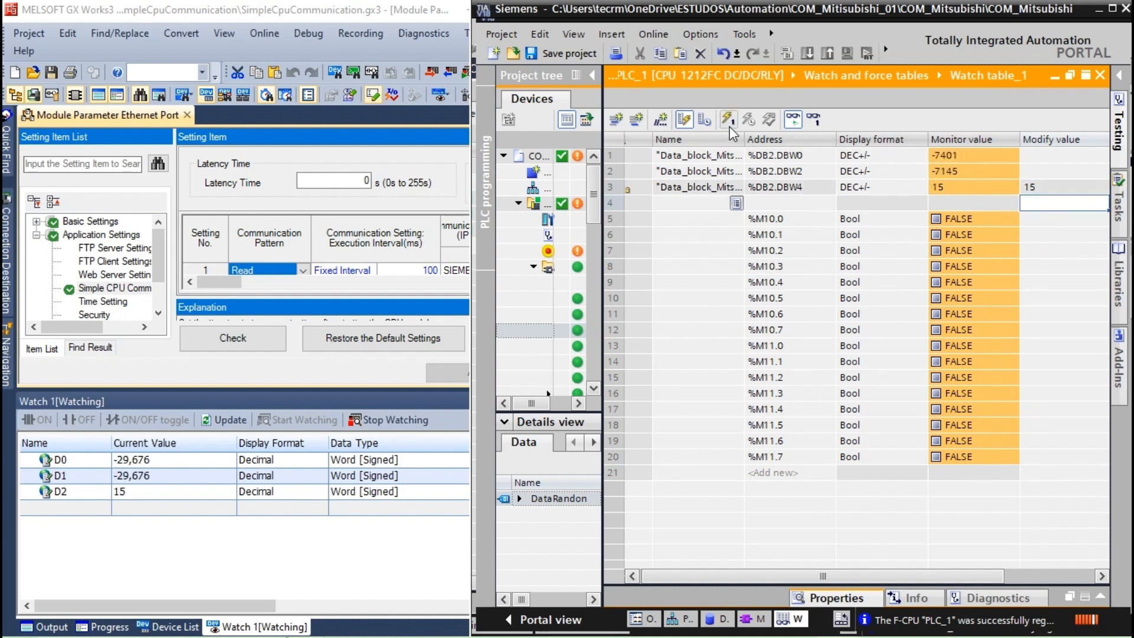
double_click(1051, 190)
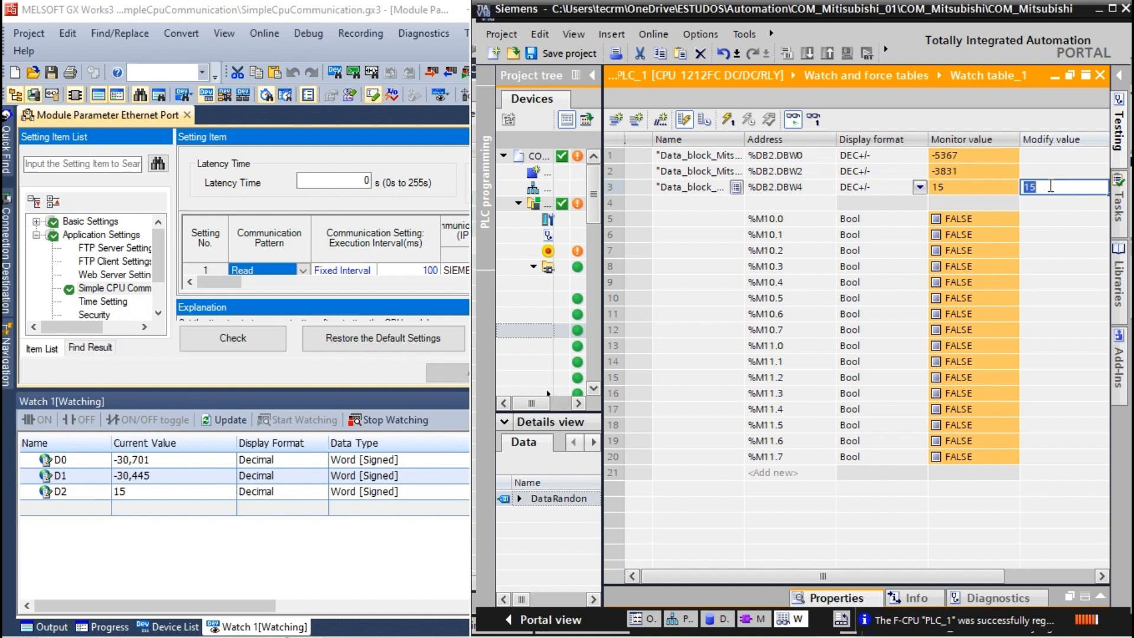
type("-255")
key("Return")
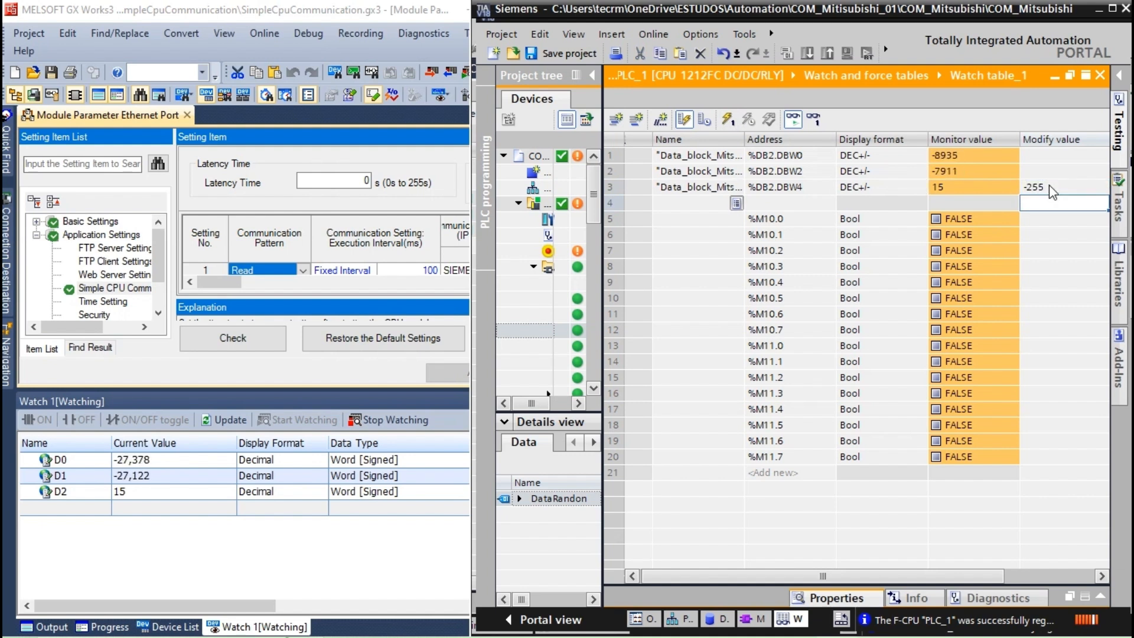
left_click(728, 120)
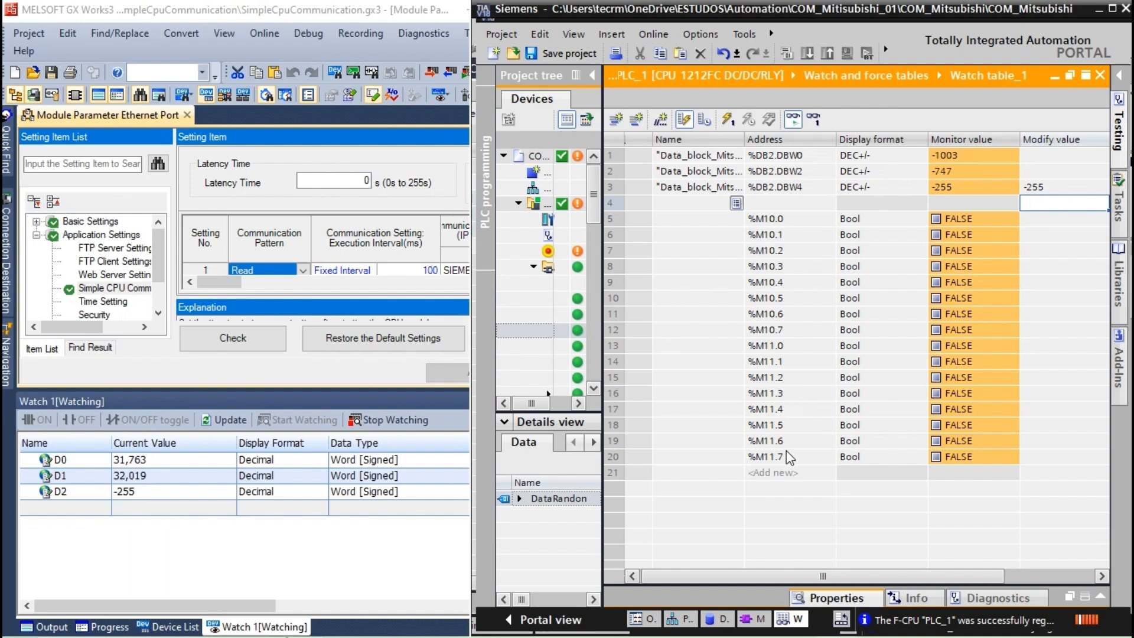
left_click(593, 76)
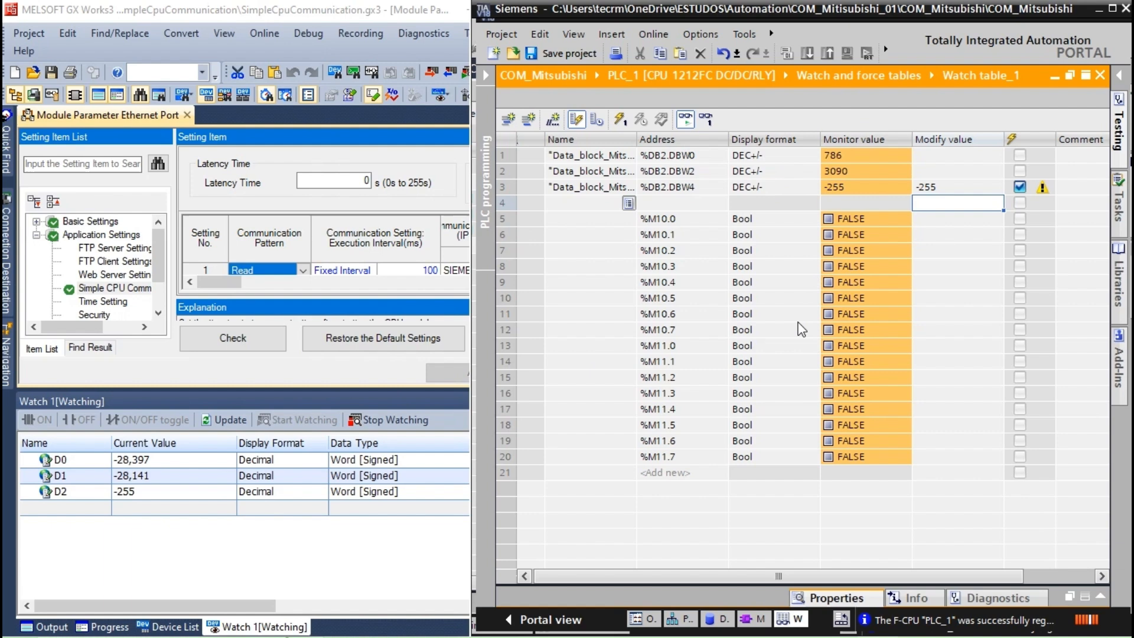
Switch to GX Works3 at full size, enlarge the parameter area, and set the communication pattern of setting No. 2 to Write.
left_click(381, 11)
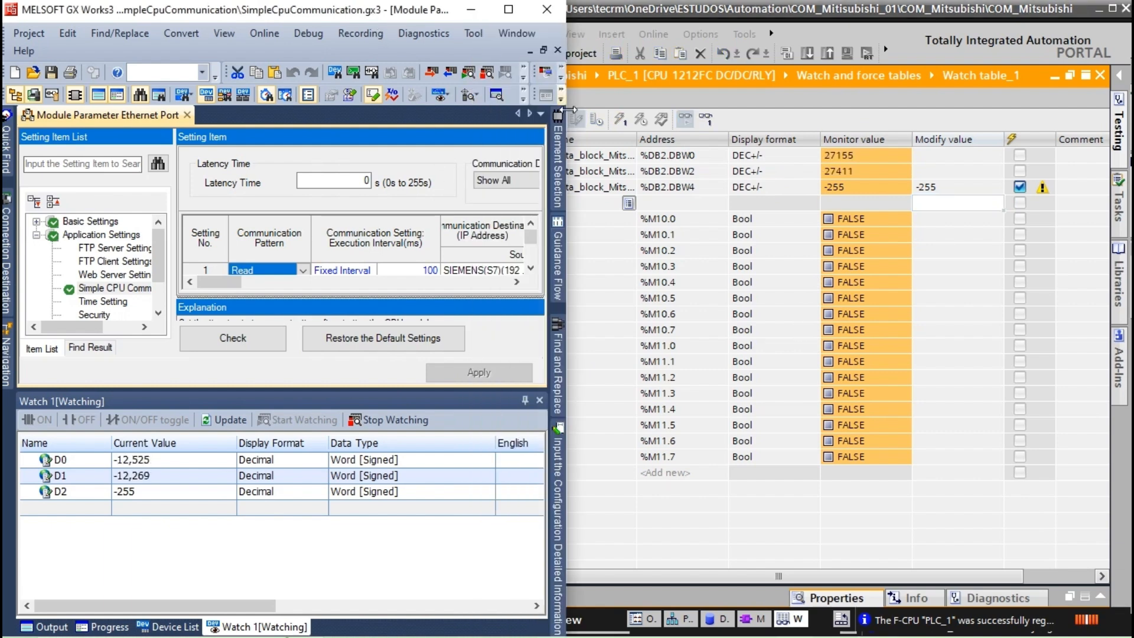
left_click(508, 11)
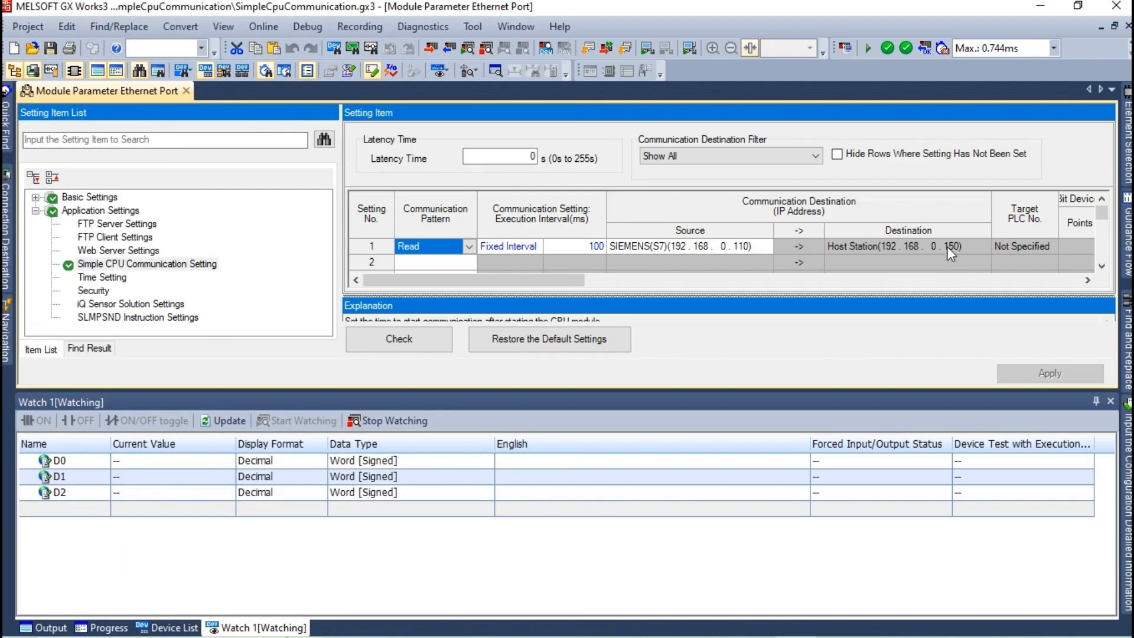
left_click_drag(549, 388, 549, 481)
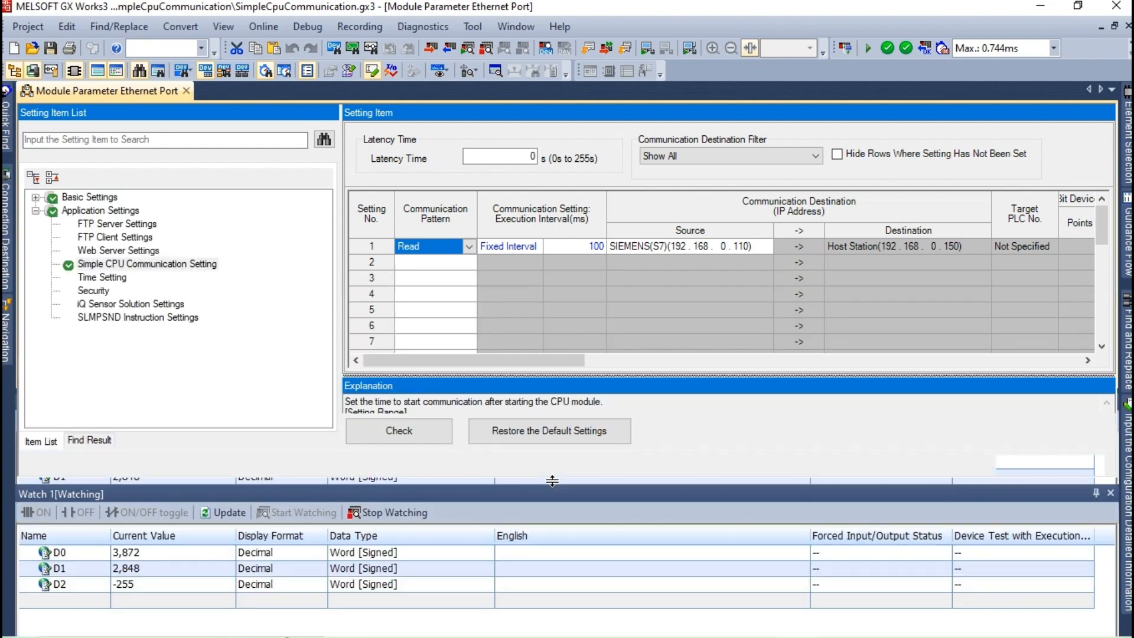
left_click(430, 261)
left_click(421, 311)
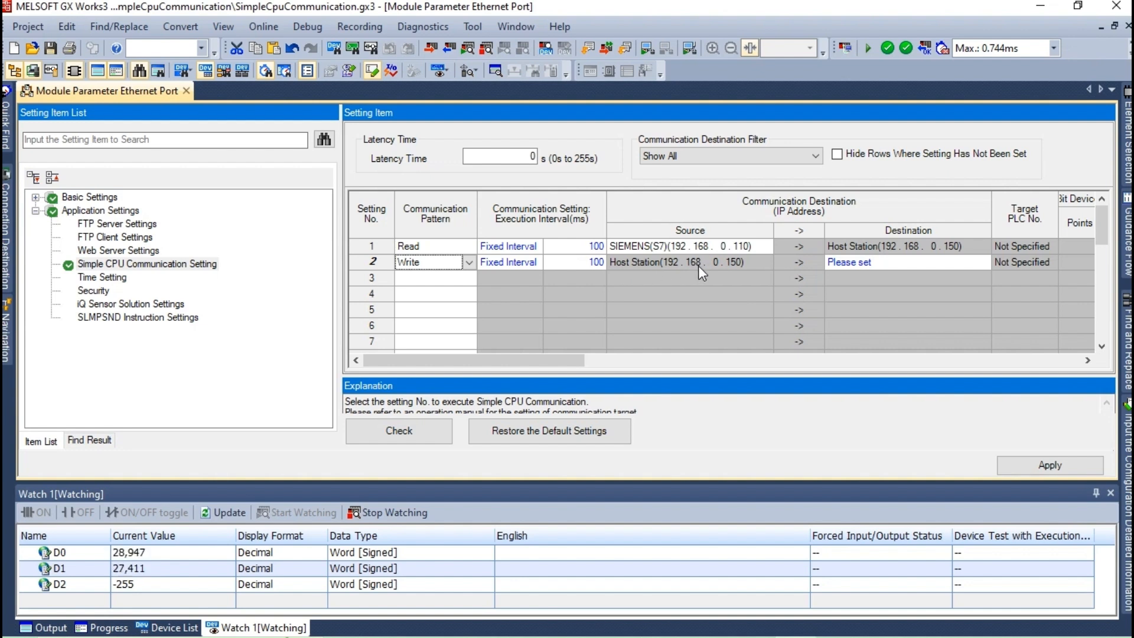
Open the communication destination setting of setting No. 2 and choose SIEMENS S7 series as the device type.
left_click(1086, 361)
left_click(1086, 361)
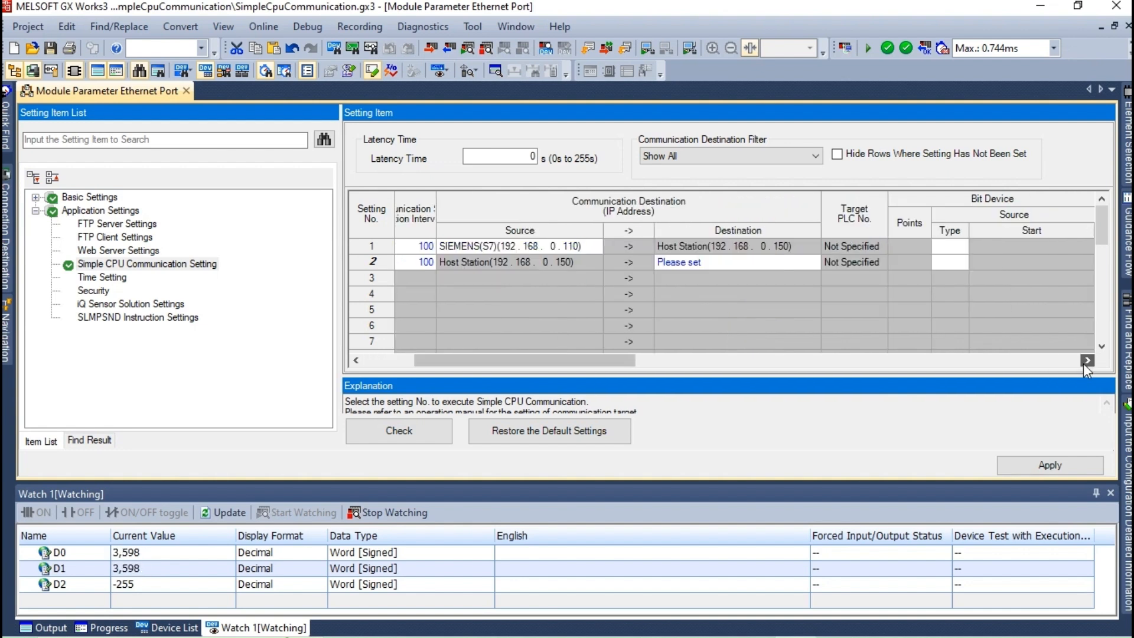
left_click(1086, 360)
left_click(688, 261)
left_click(687, 261)
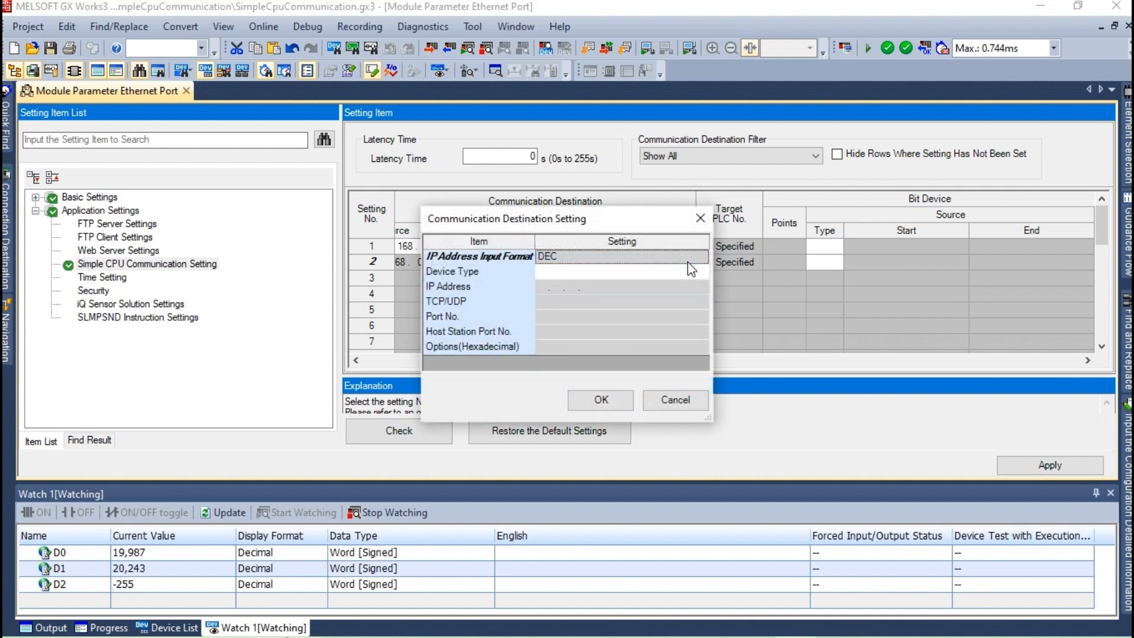
left_click(607, 273)
left_click(607, 273)
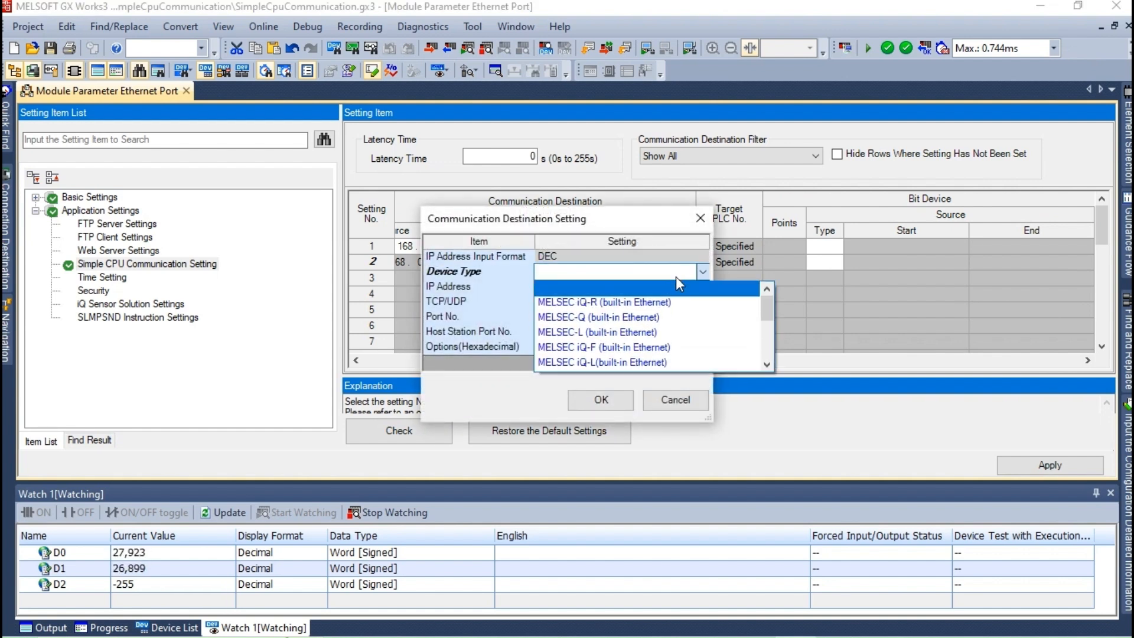
left_click_drag(770, 294, 767, 346)
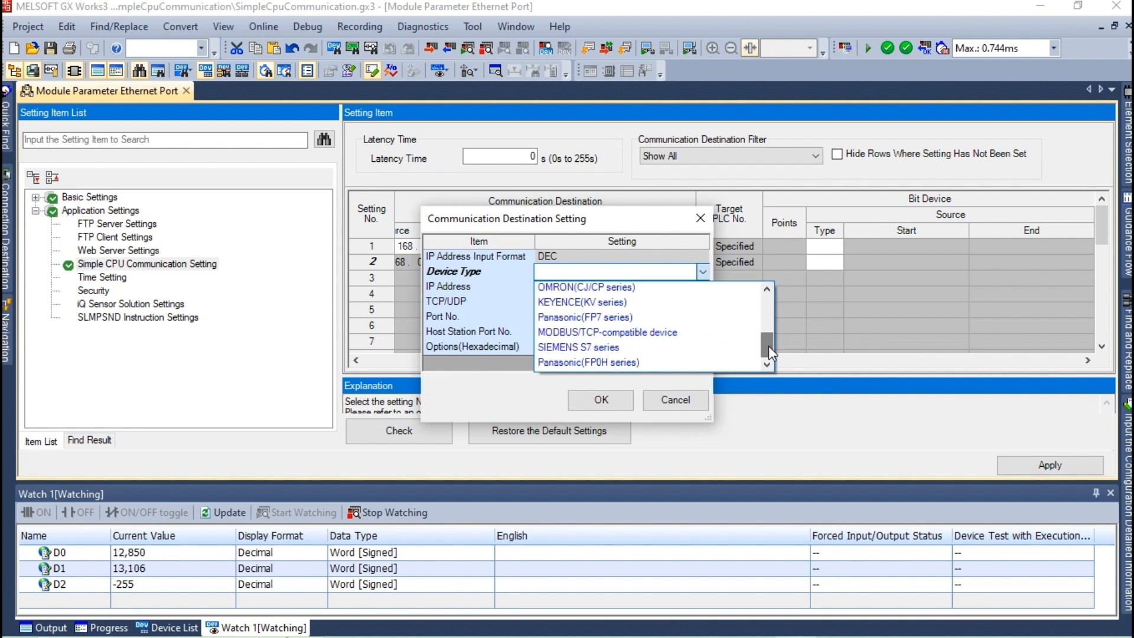
left_click(603, 353)
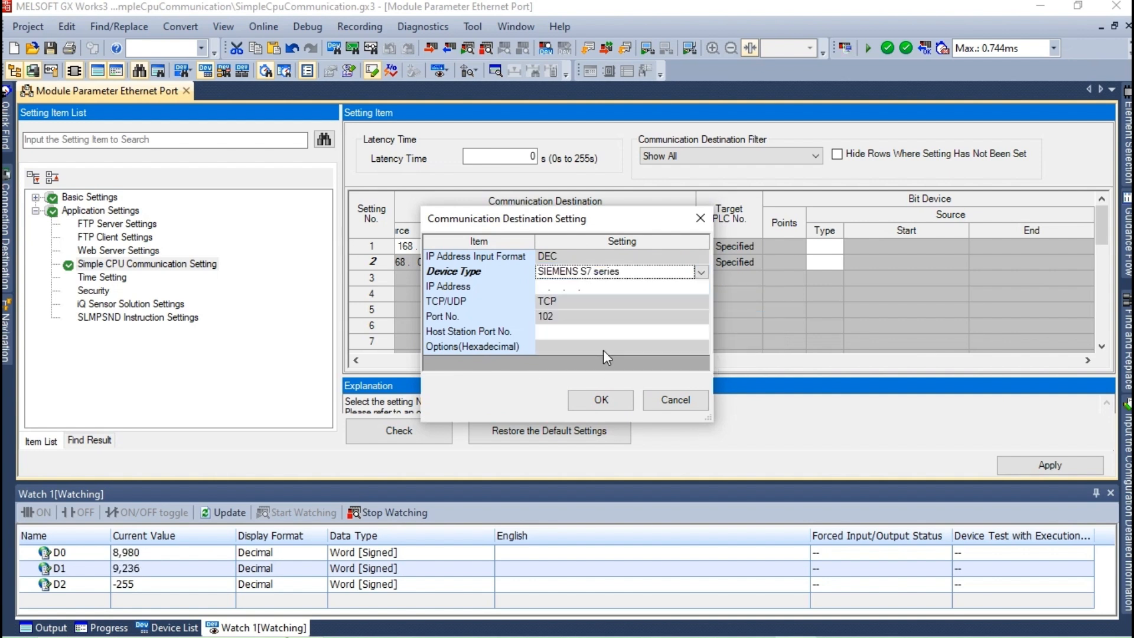
Set the destination IP address to 192.168.0.110 and the host station port number to 2001, and accept the destination setting.
left_click(560, 287)
type("192 . 168 .  ")
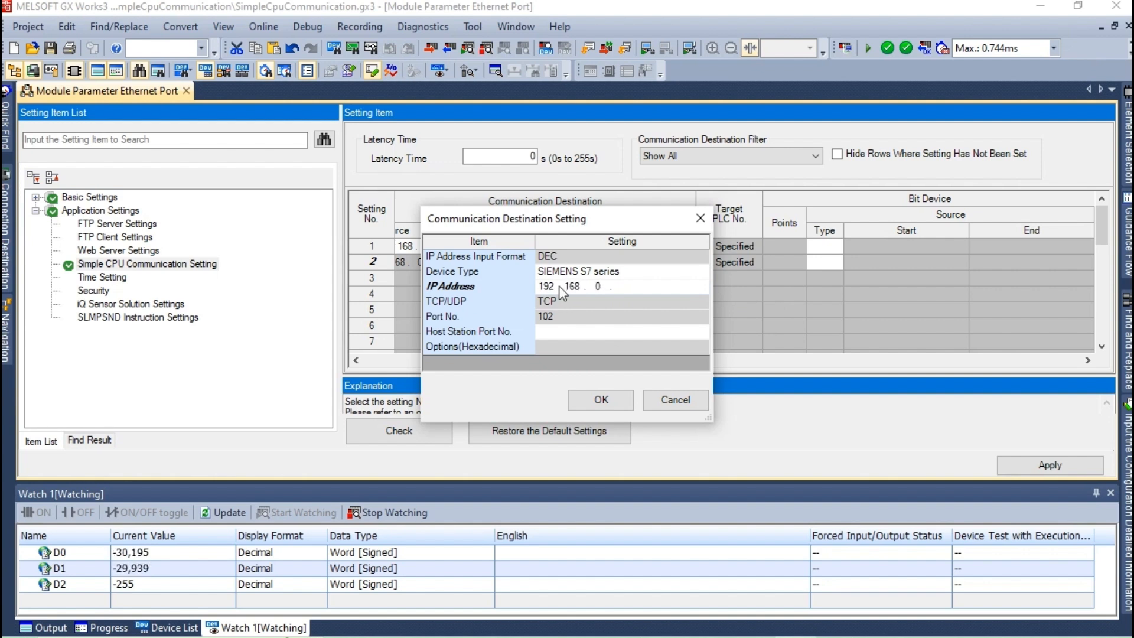
type("0 . 110")
left_click(565, 331)
type("2001")
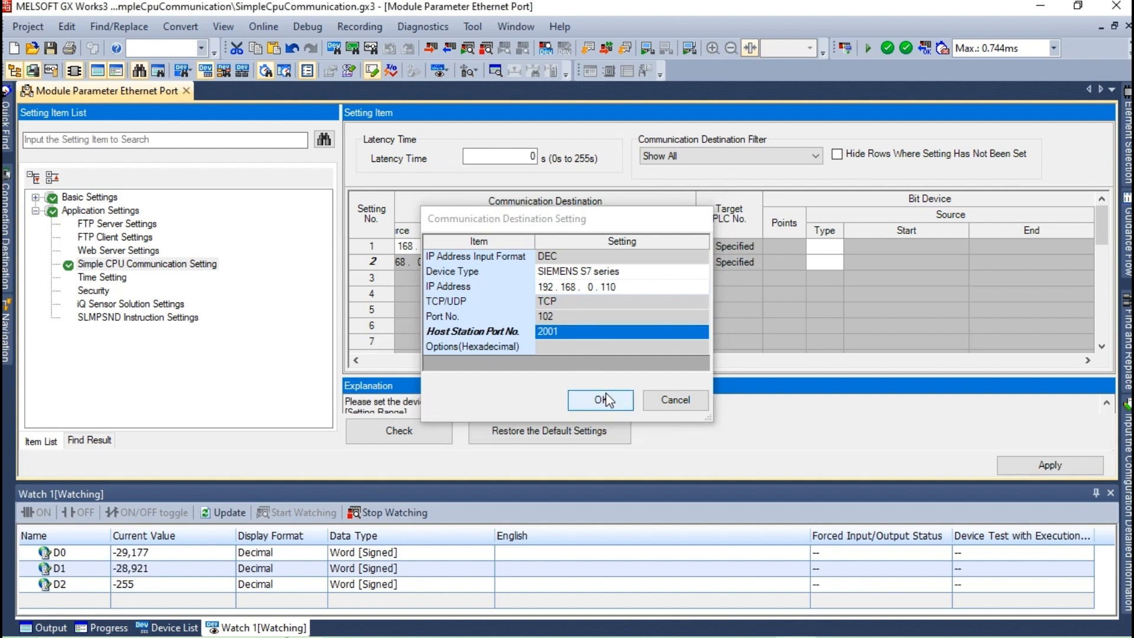
left_click(607, 400)
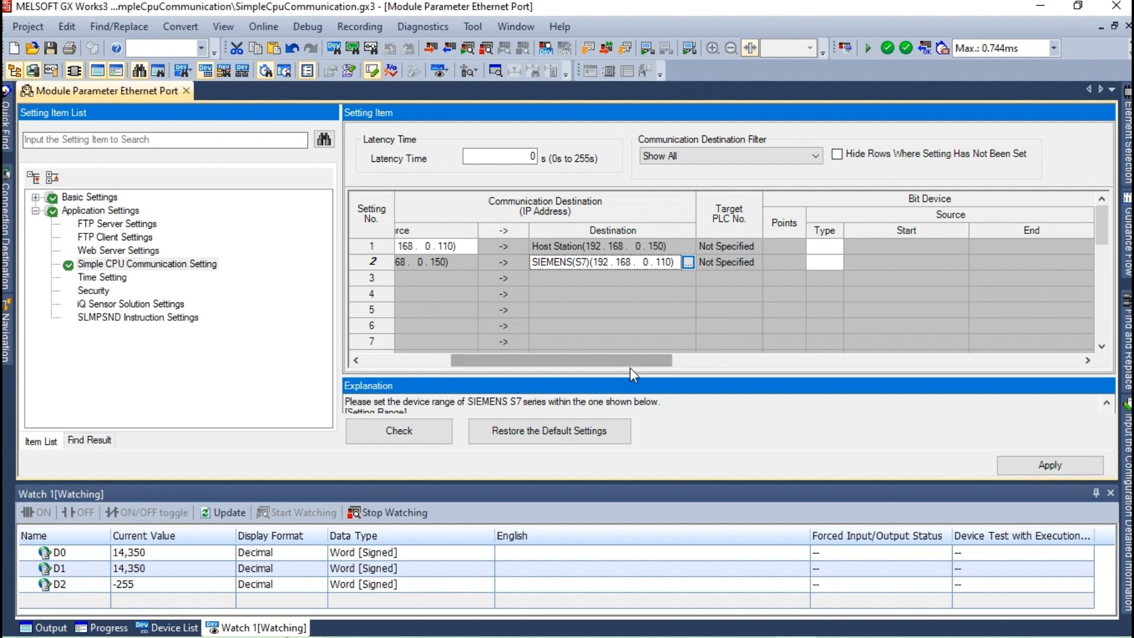
Set the bit device source type of setting No. 2 to M and enter start 12, accepting the correction to 16.
left_click_drag(632, 360, 669, 356)
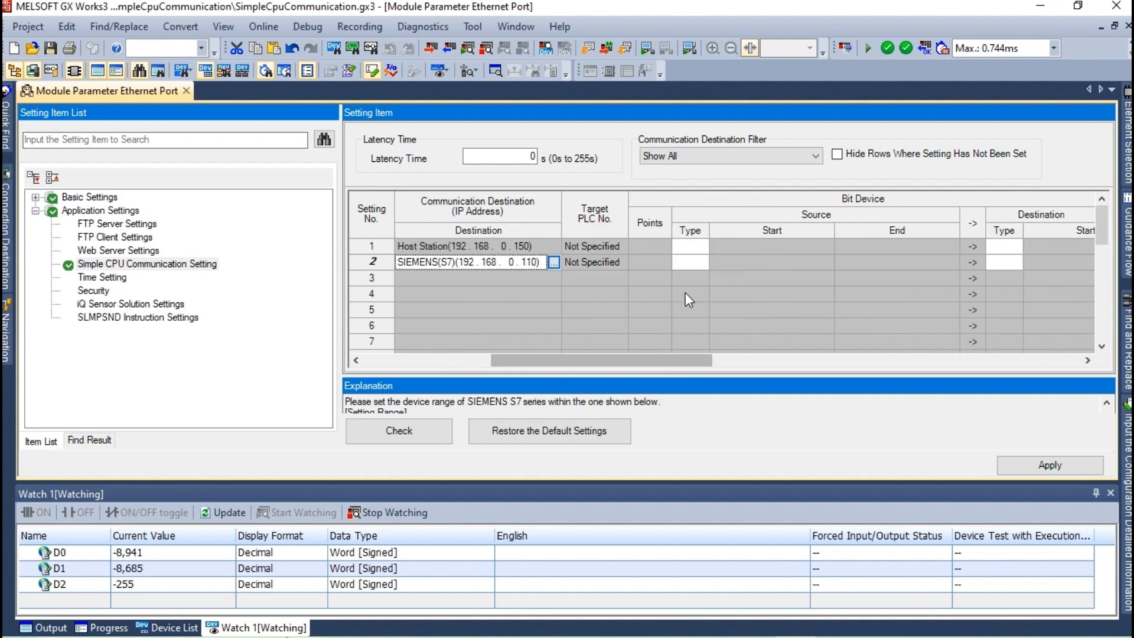
left_click(701, 262)
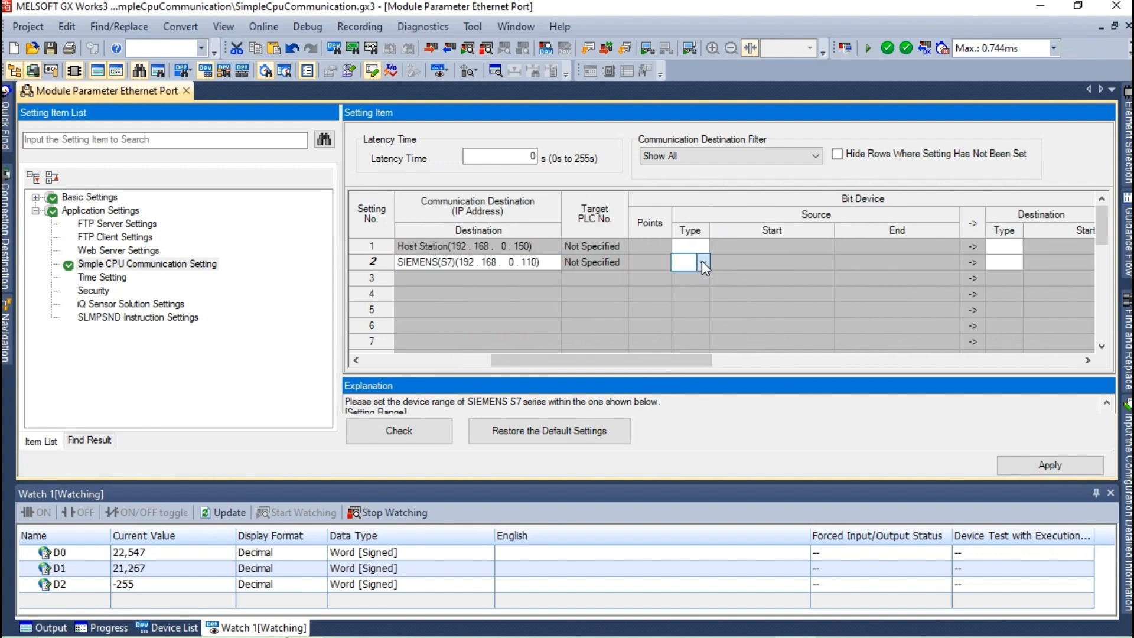
left_click(701, 261)
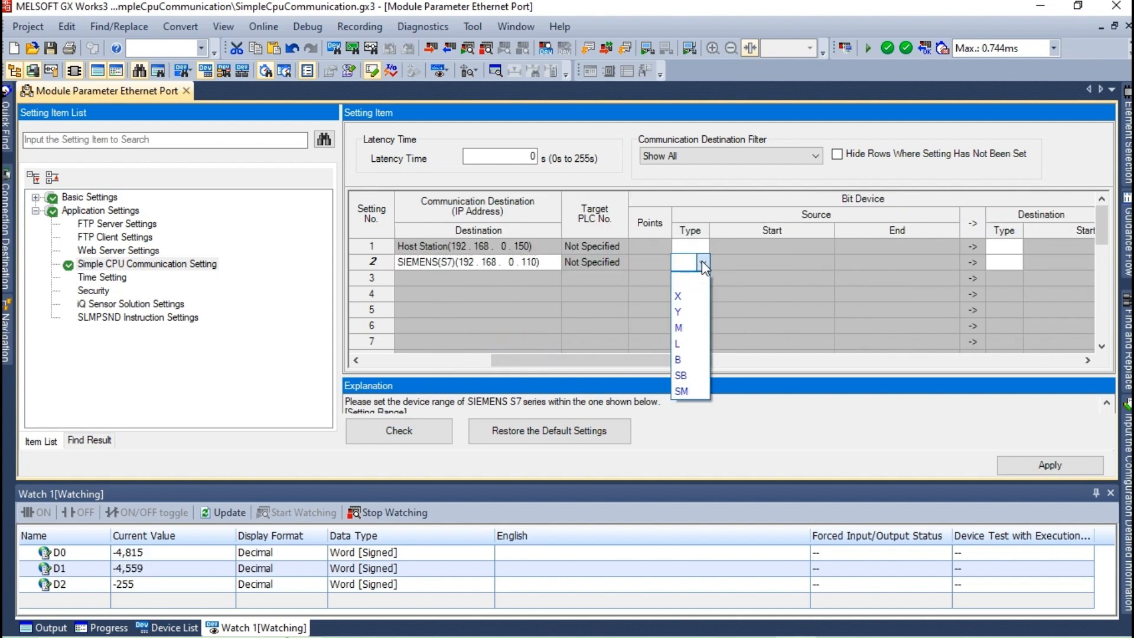
left_click(698, 329)
left_click(789, 263)
type("12")
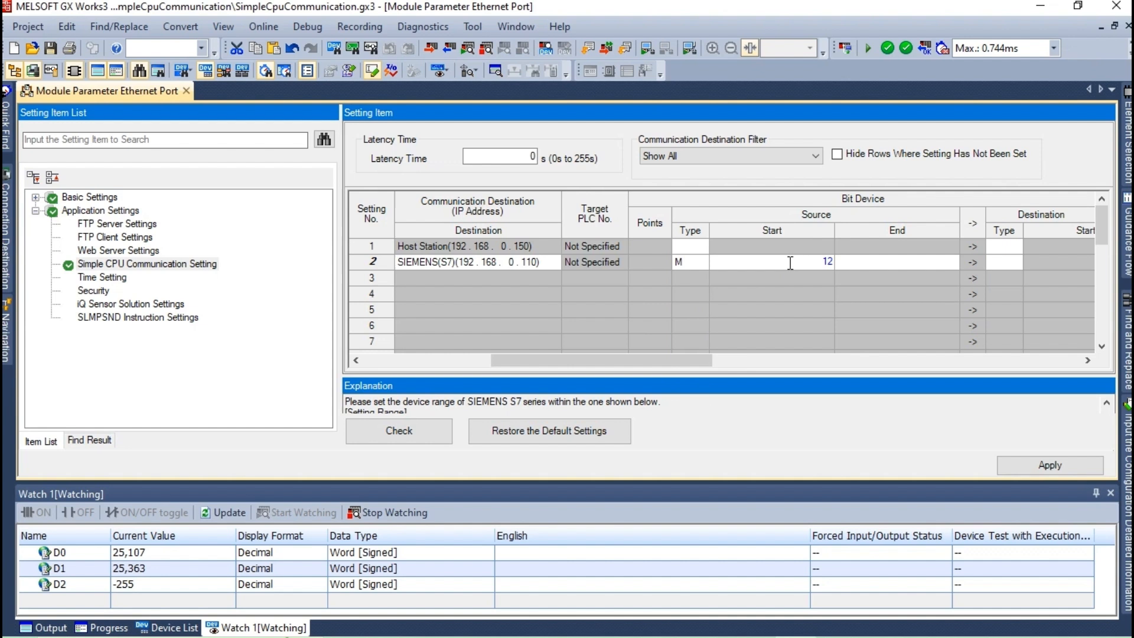
left_click(903, 268)
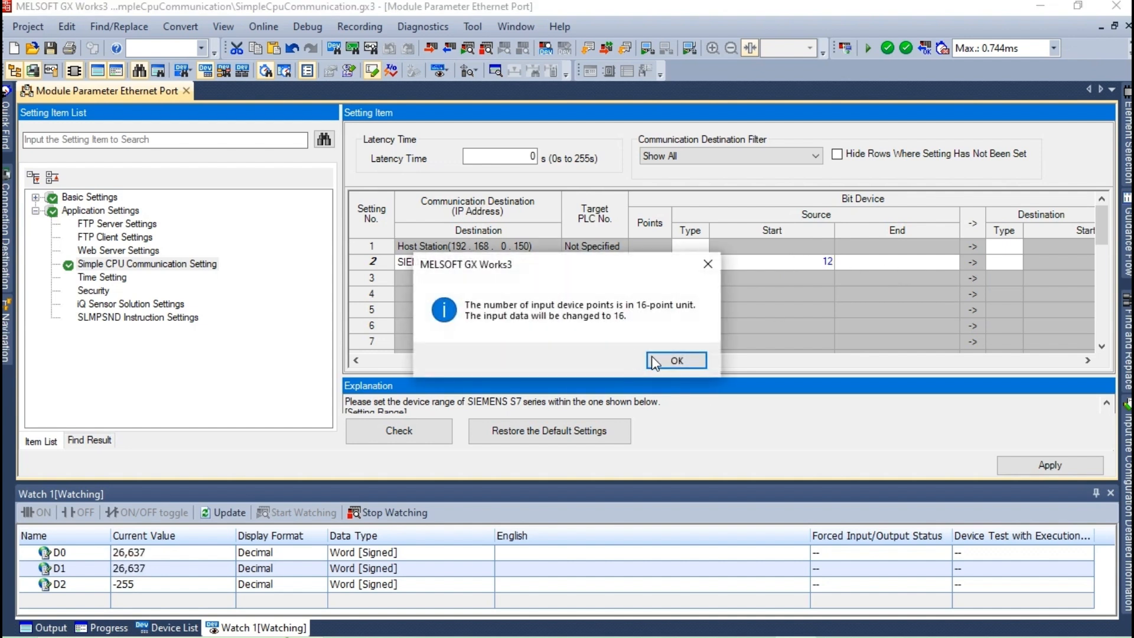
left_click(656, 356)
Enter 32 as the end of the bit device source in setting No. 2, accepting the correction to 47, and reselect that value.
left_click(877, 260)
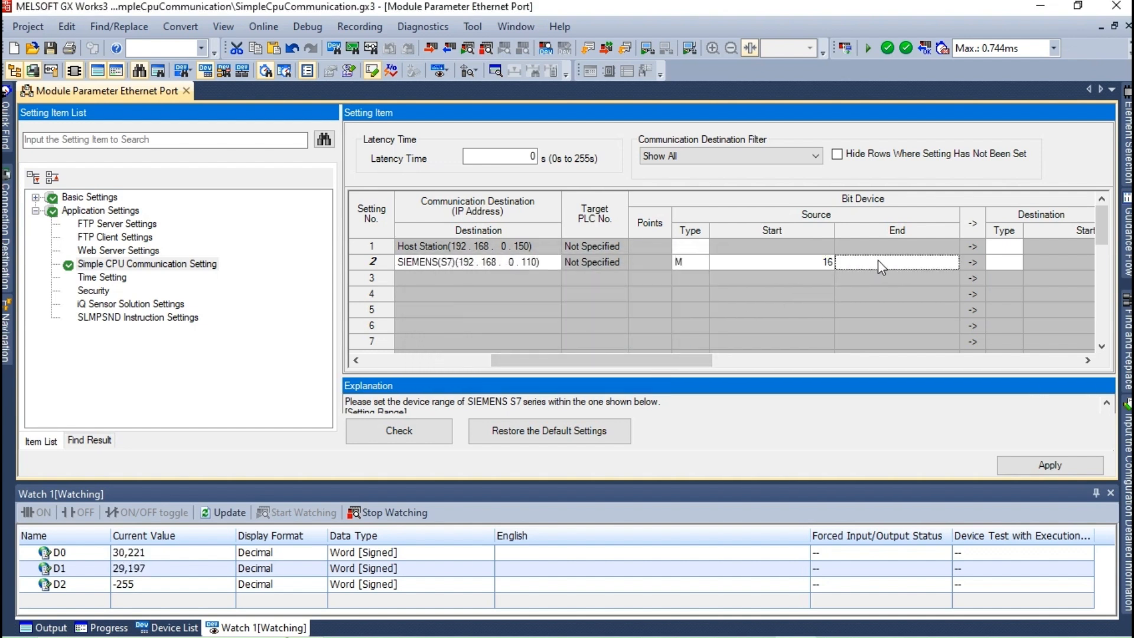
type("2")
key("BackSpace")
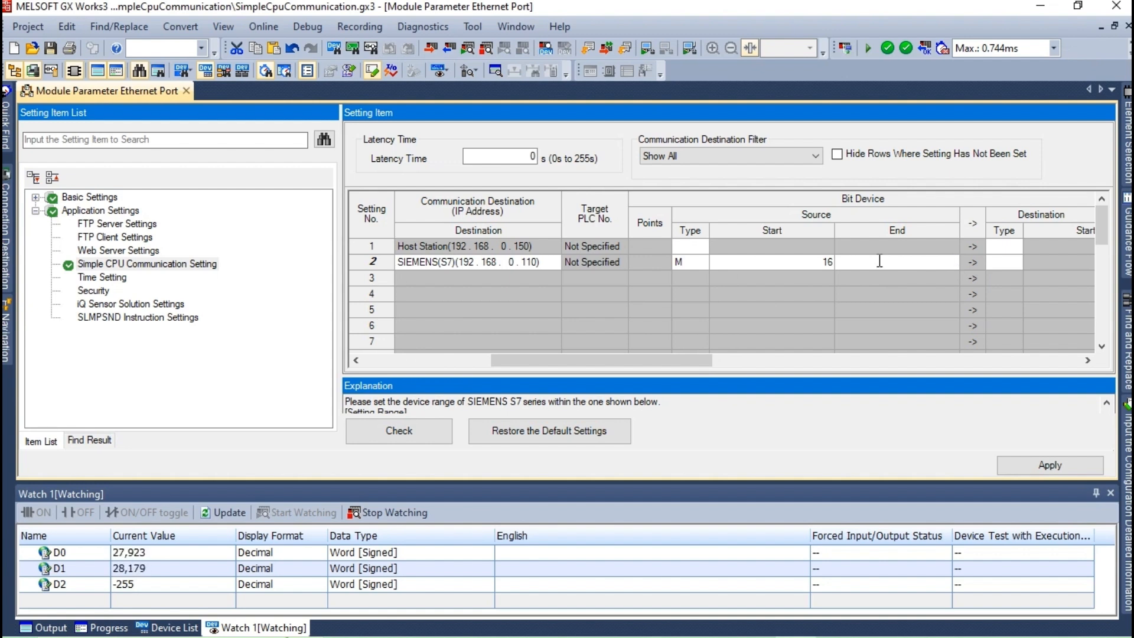
type("32")
key("Return")
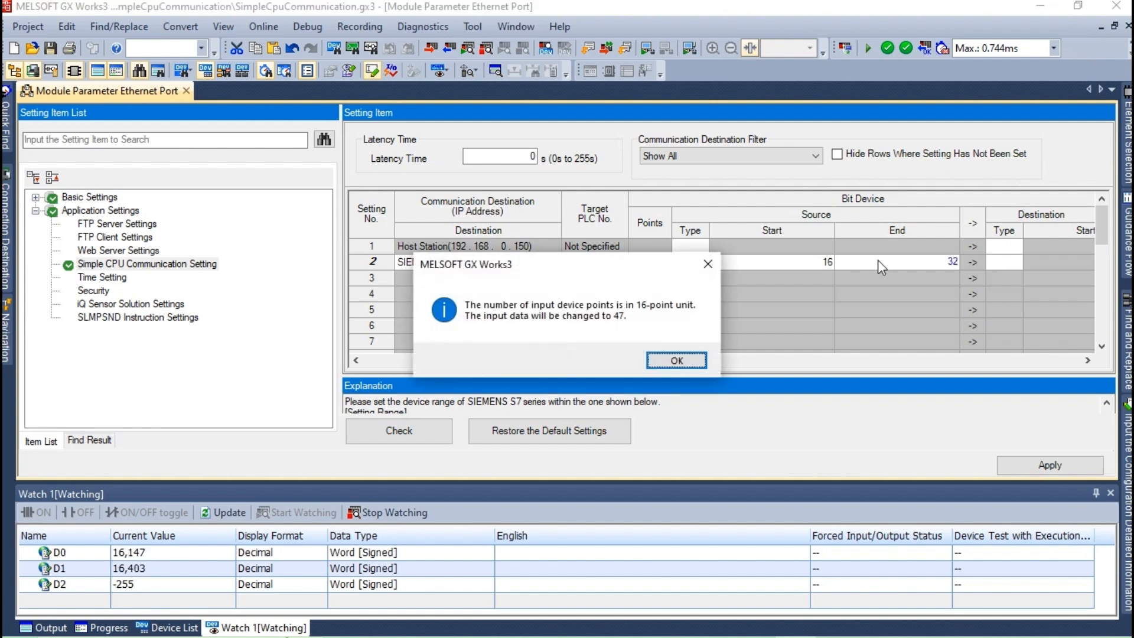
key("Return")
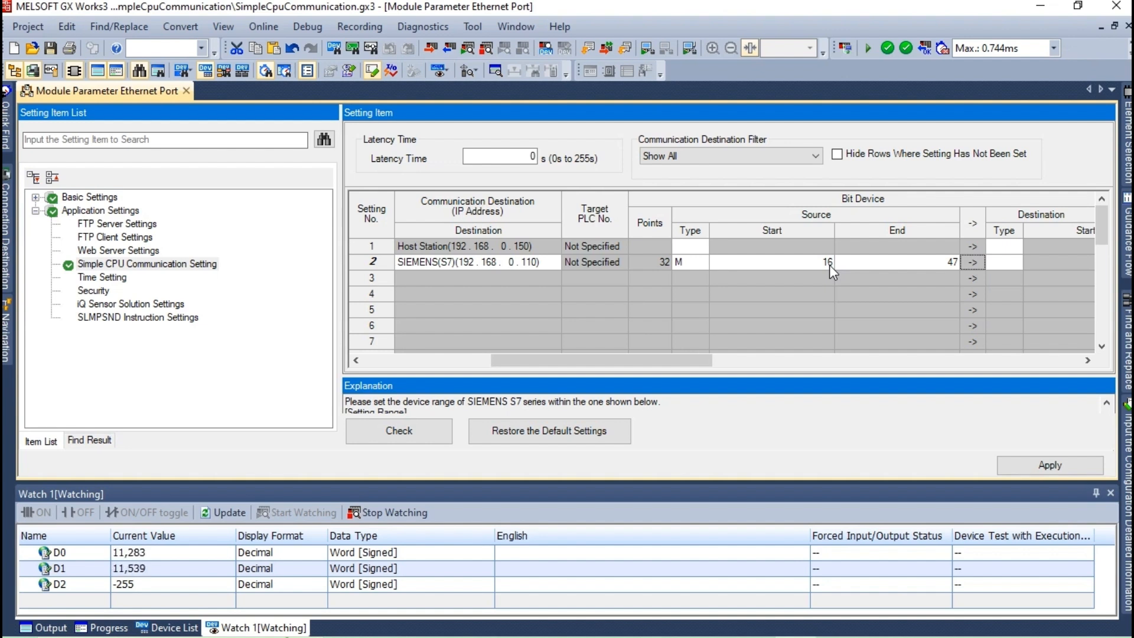
left_click(944, 264)
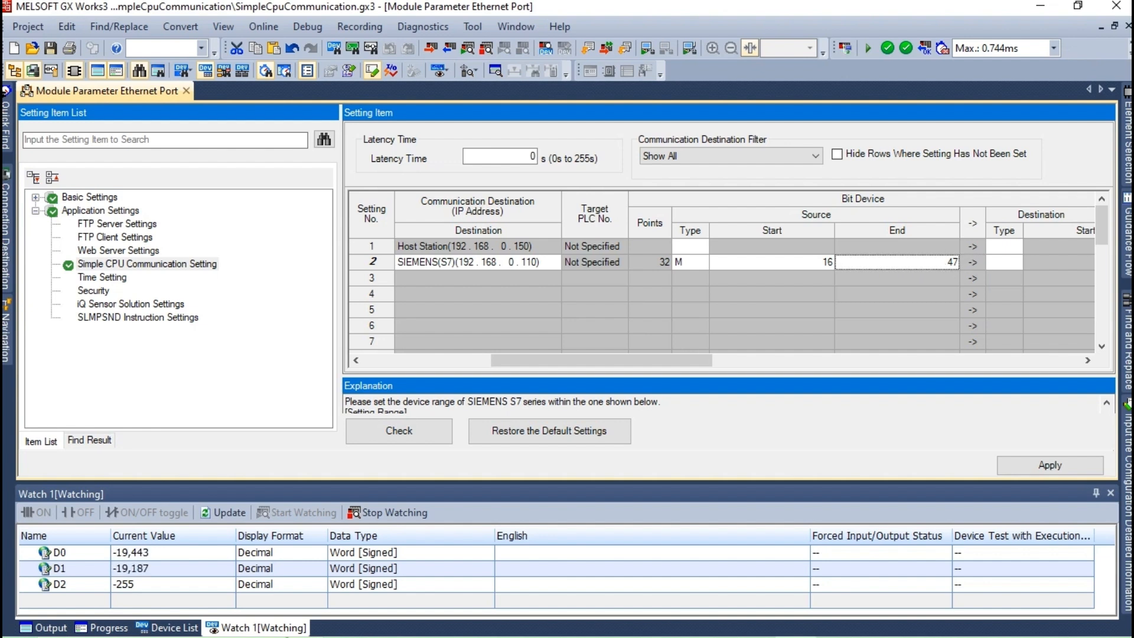
Set the end of the bit device source in setting No. 2 to 31.
key("Tab")
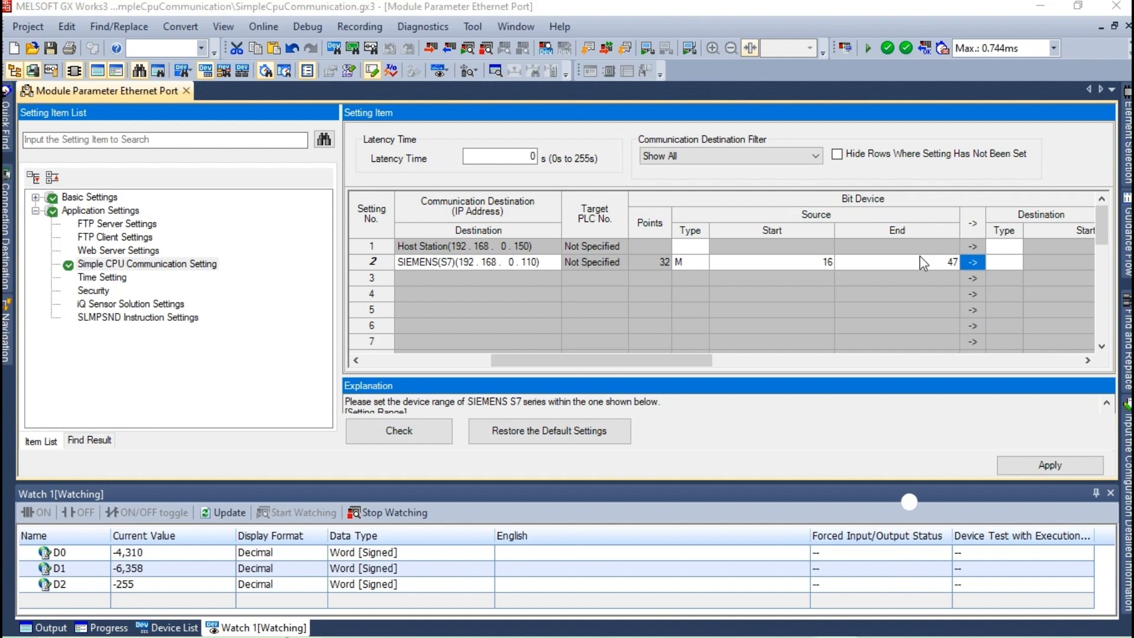
left_click(926, 261)
left_click(926, 261)
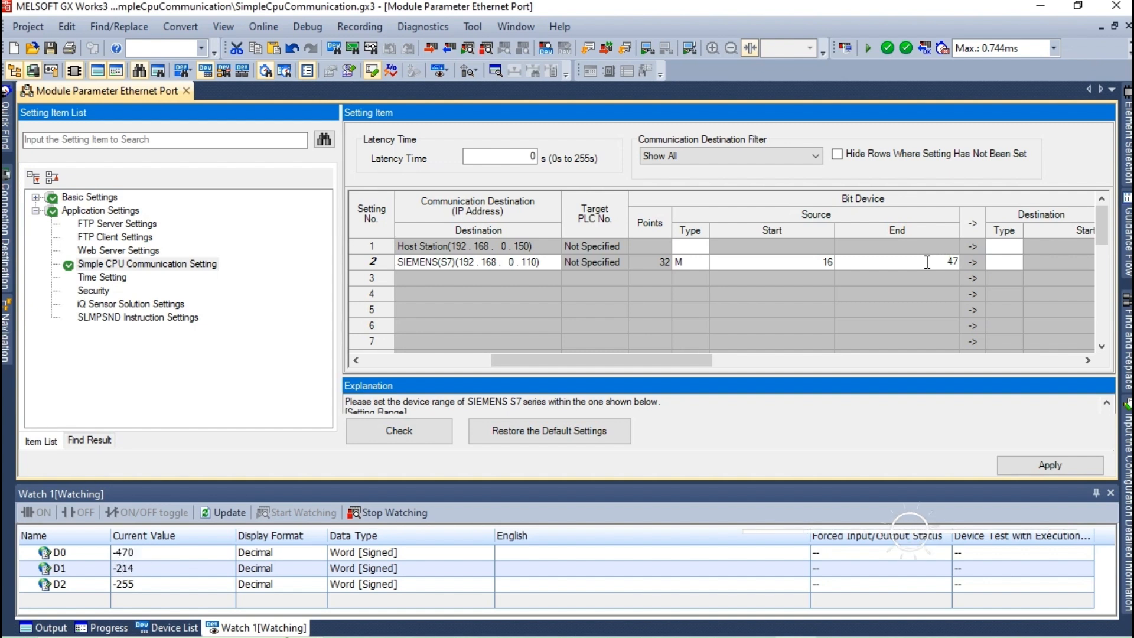
left_click_drag(926, 261, 970, 264)
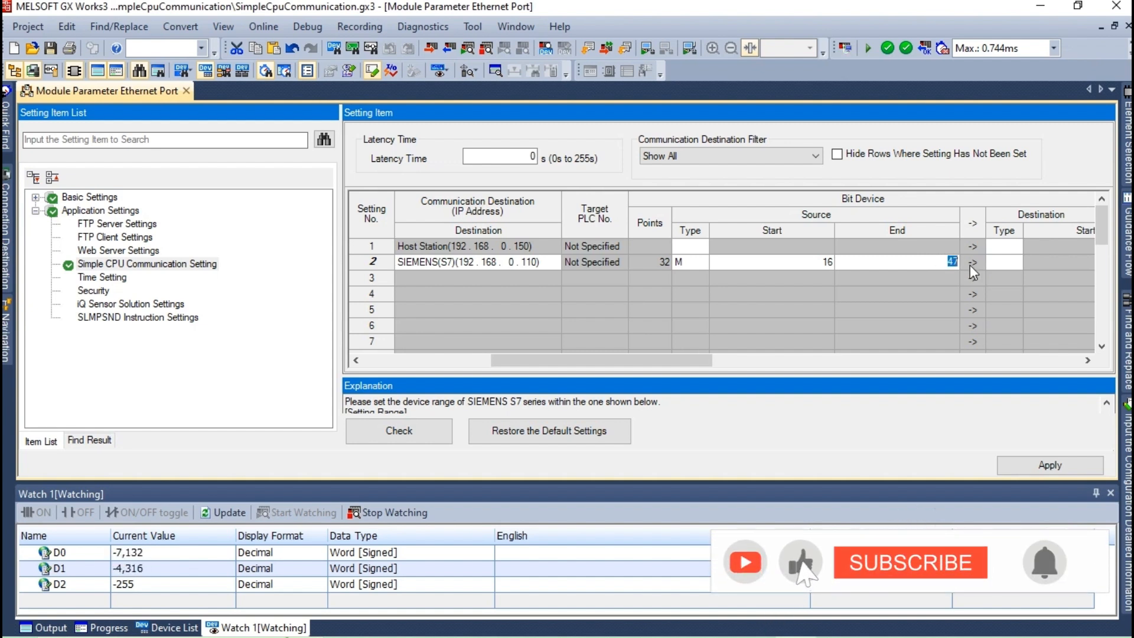
type("31")
key("Tab")
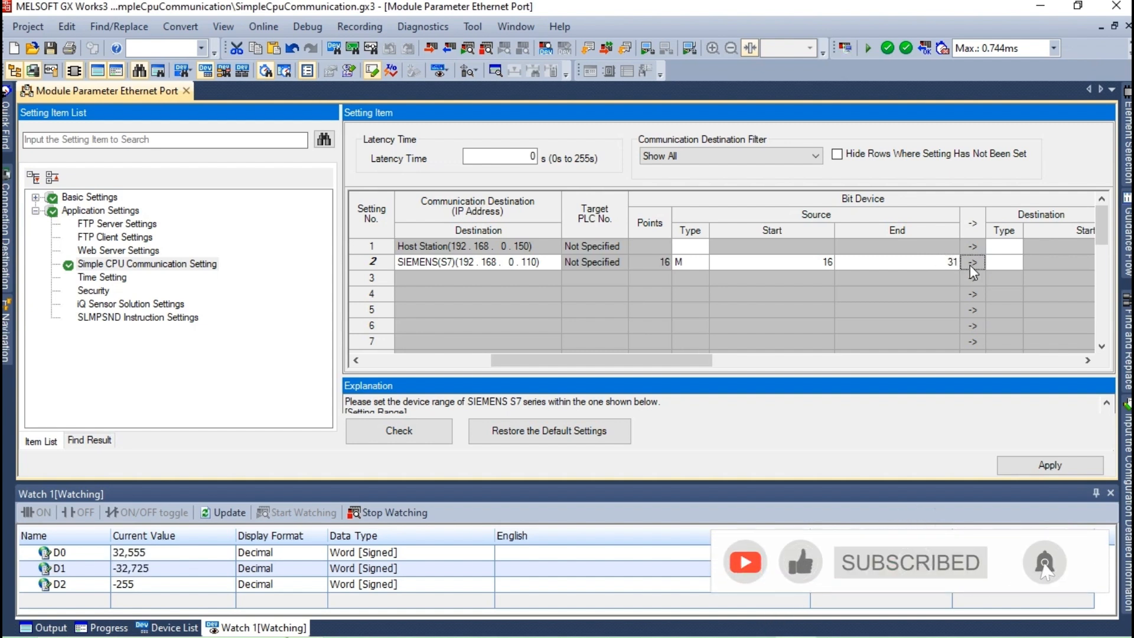
left_click(850, 265)
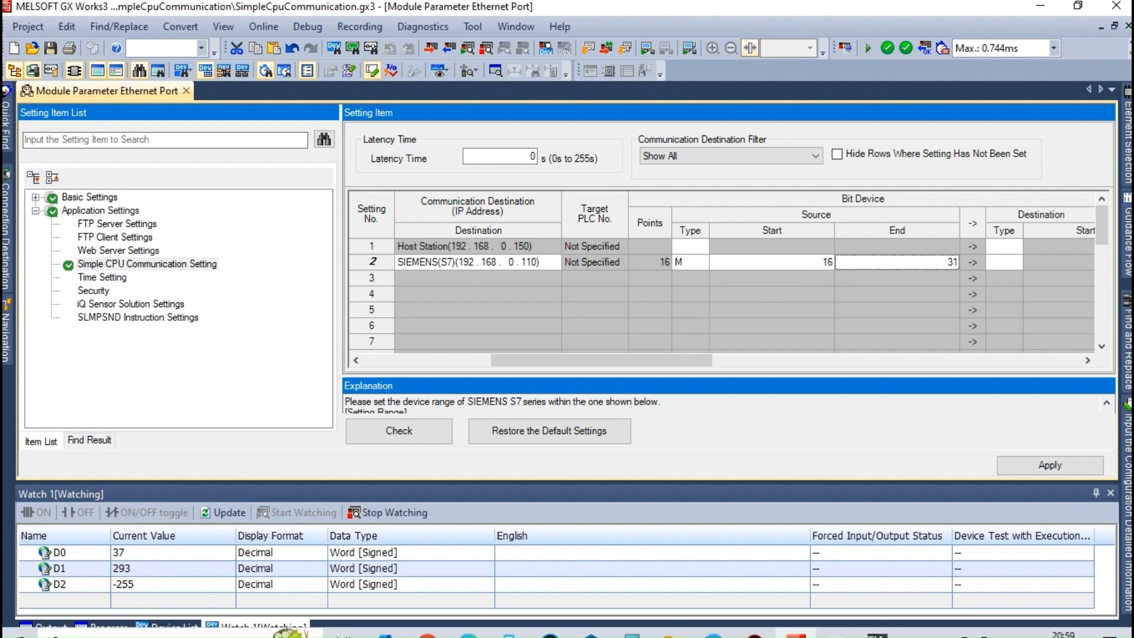
Check the M addresses in the TIA Portal watch table and set setting No. 2's bit device destination to type M, start 10.
left_click(878, 627)
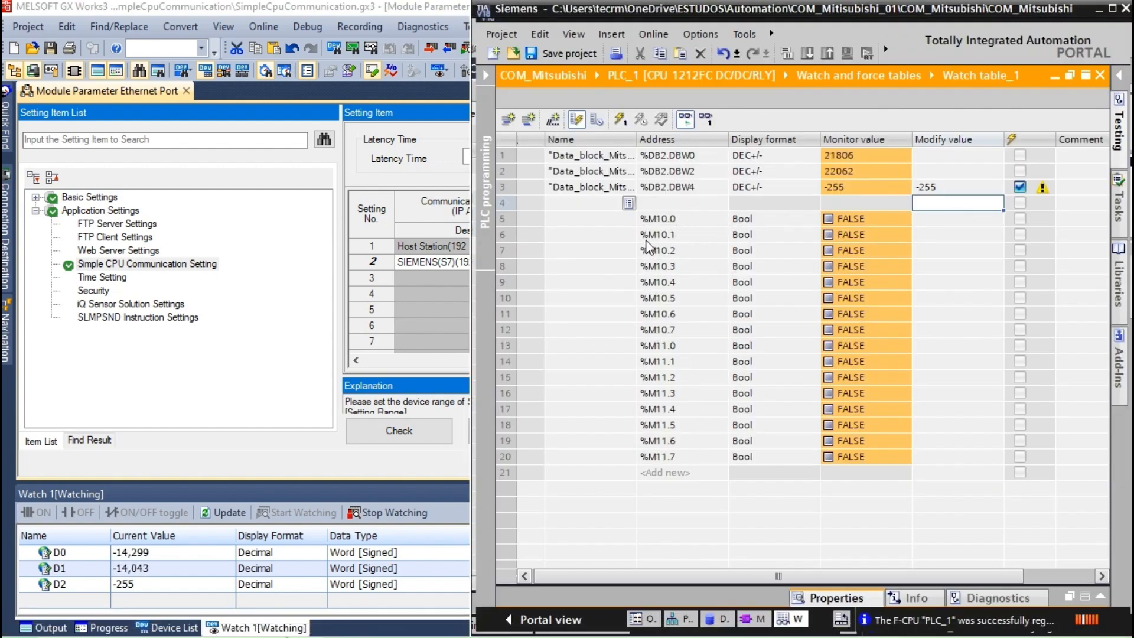
left_click(419, 472)
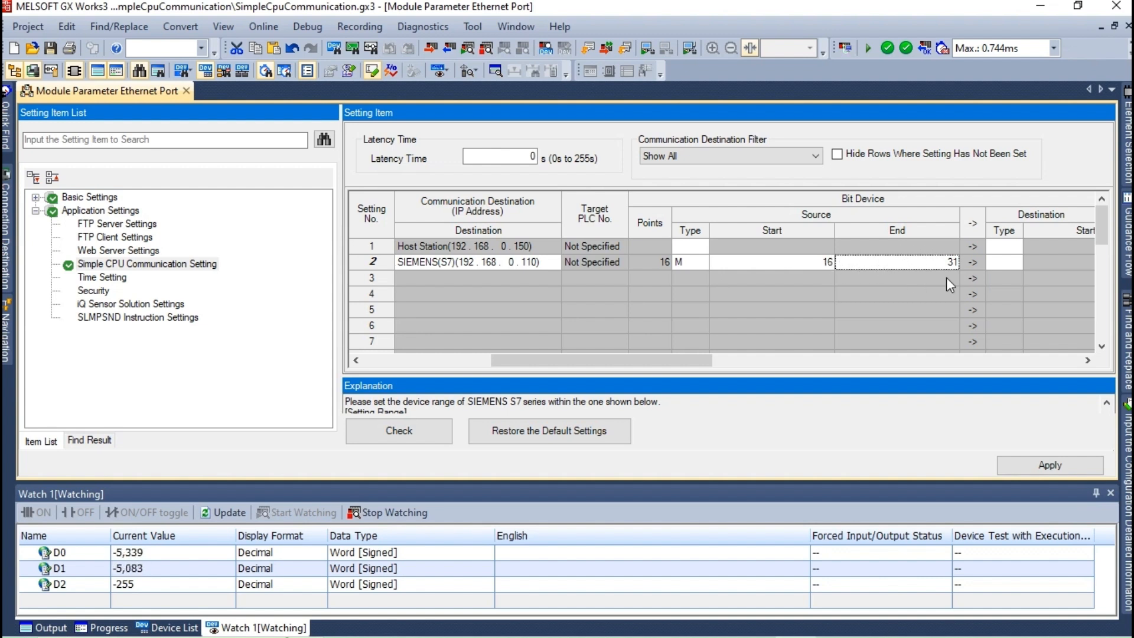
left_click(1087, 361)
left_click(1087, 361)
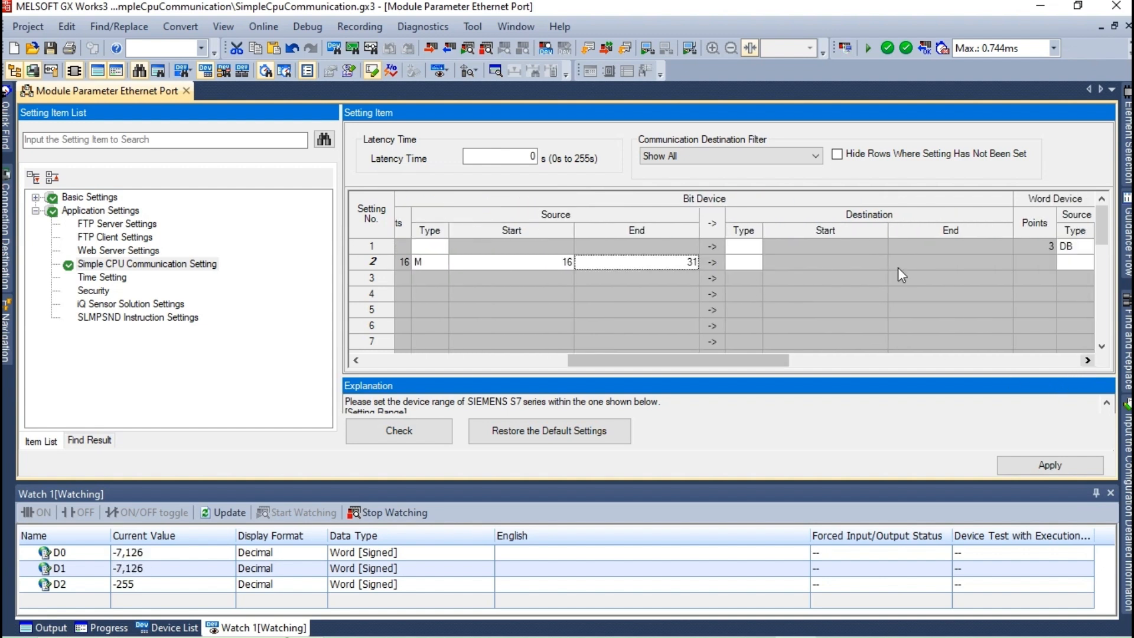
left_click(753, 262)
left_click(755, 263)
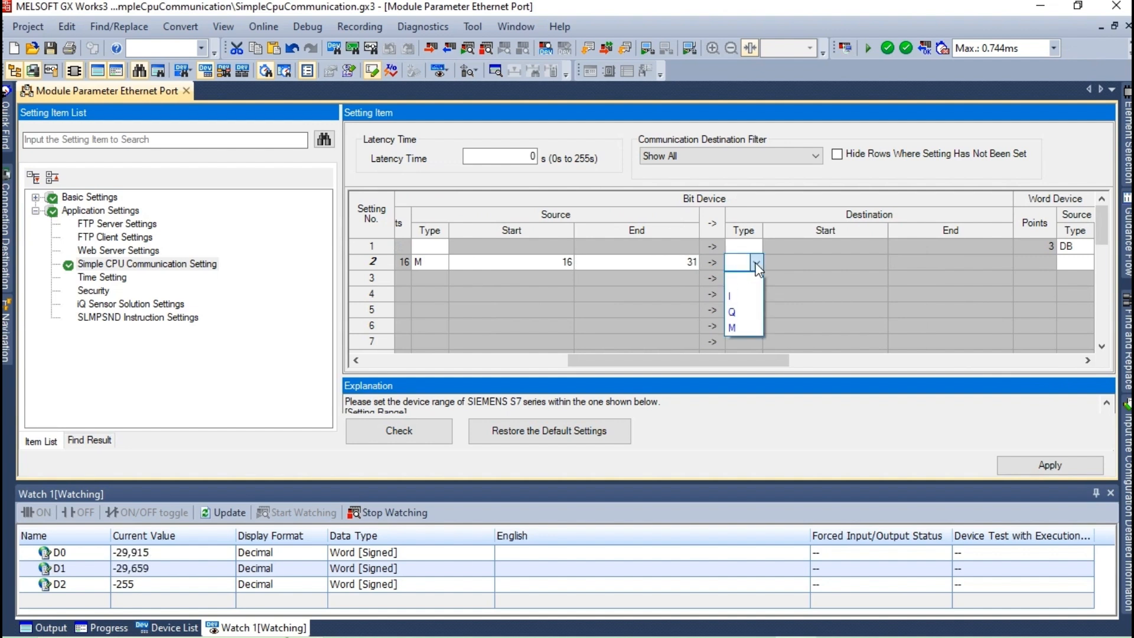
left_click(743, 325)
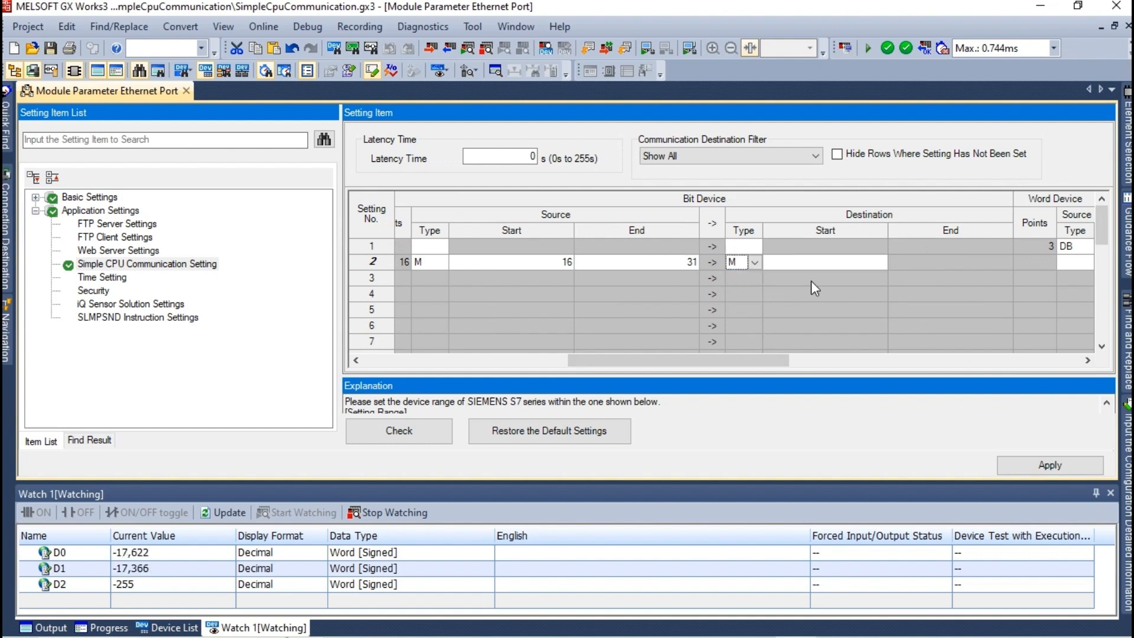
left_click(833, 264)
type("10")
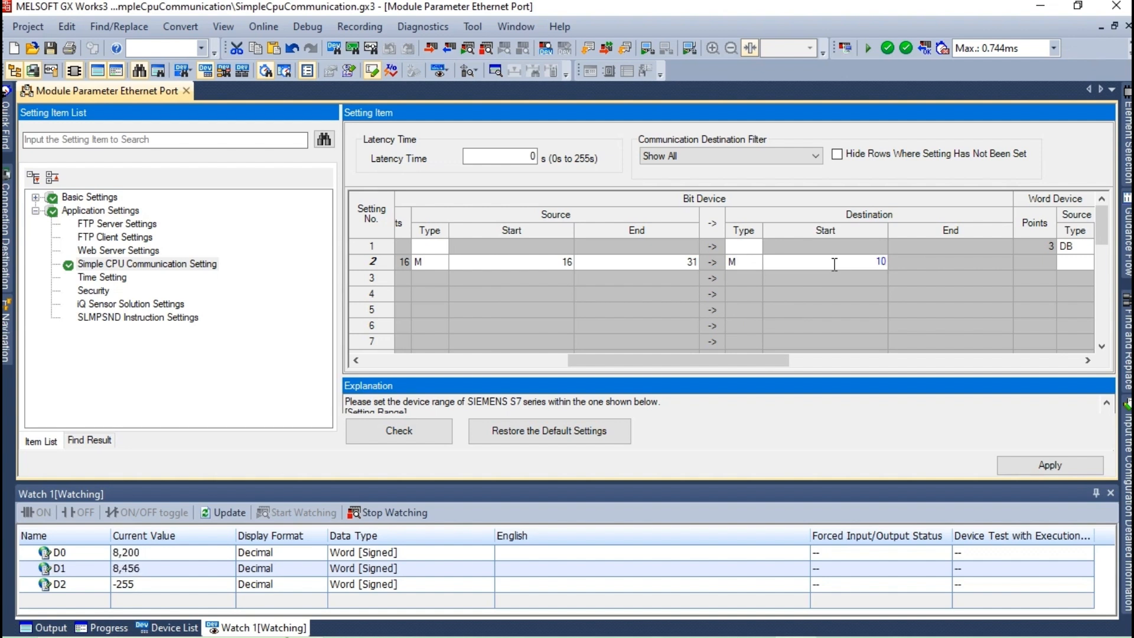
key("Tab")
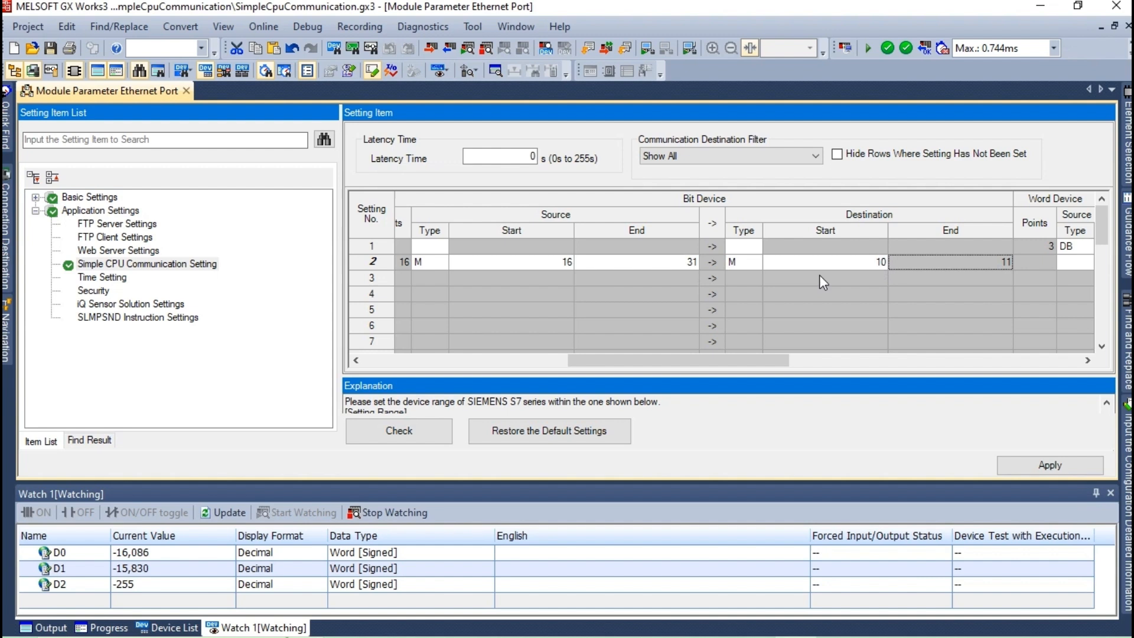
Apply the Simple CPU Communication settings and run Rebuild All on the project.
left_click(1037, 468)
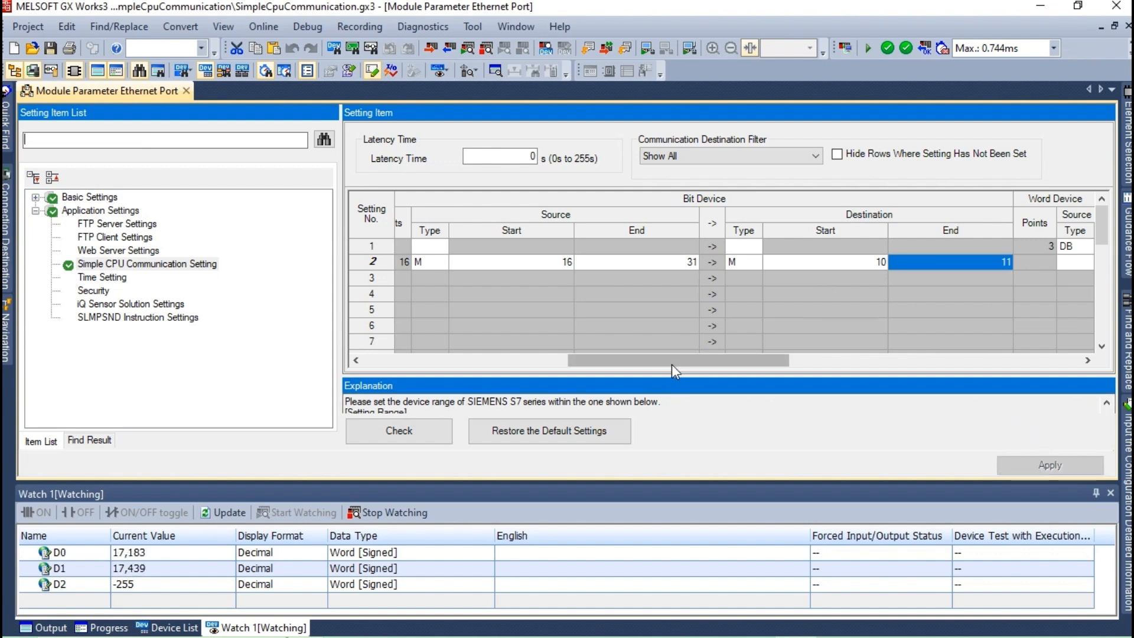
left_click_drag(670, 363, 434, 352)
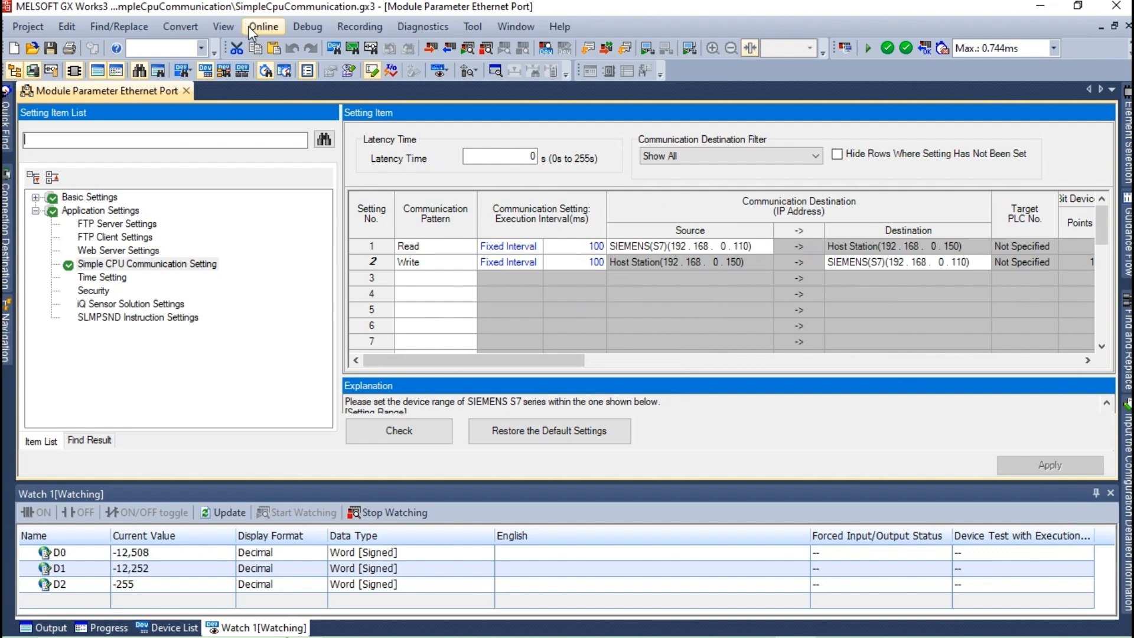
left_click(248, 25)
mouse_move(181, 27)
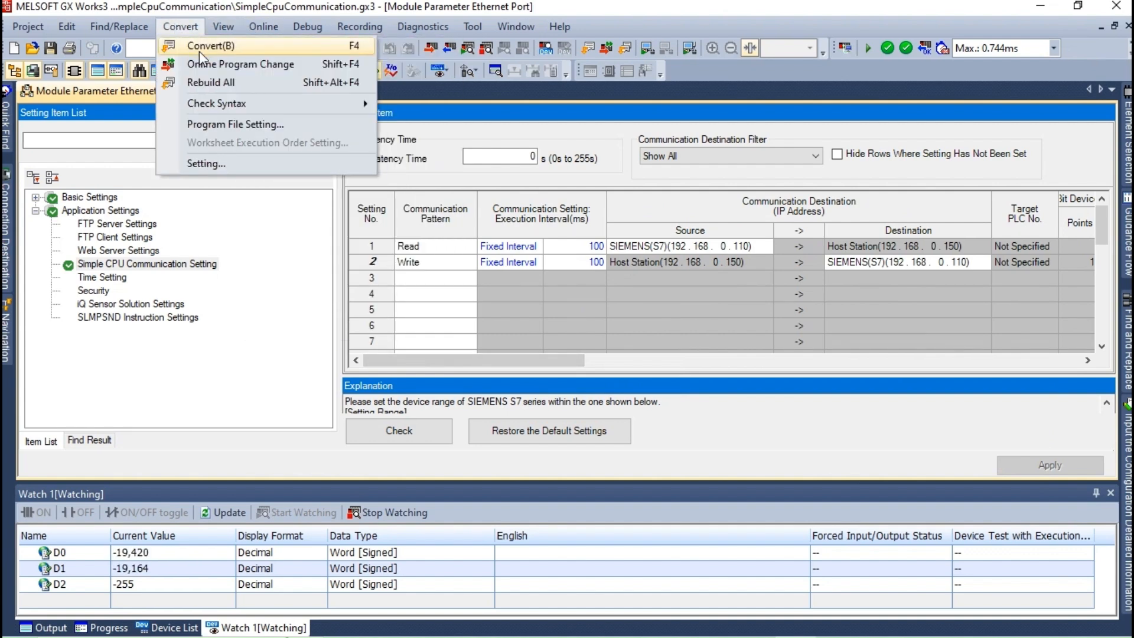
left_click(211, 81)
left_click(685, 432)
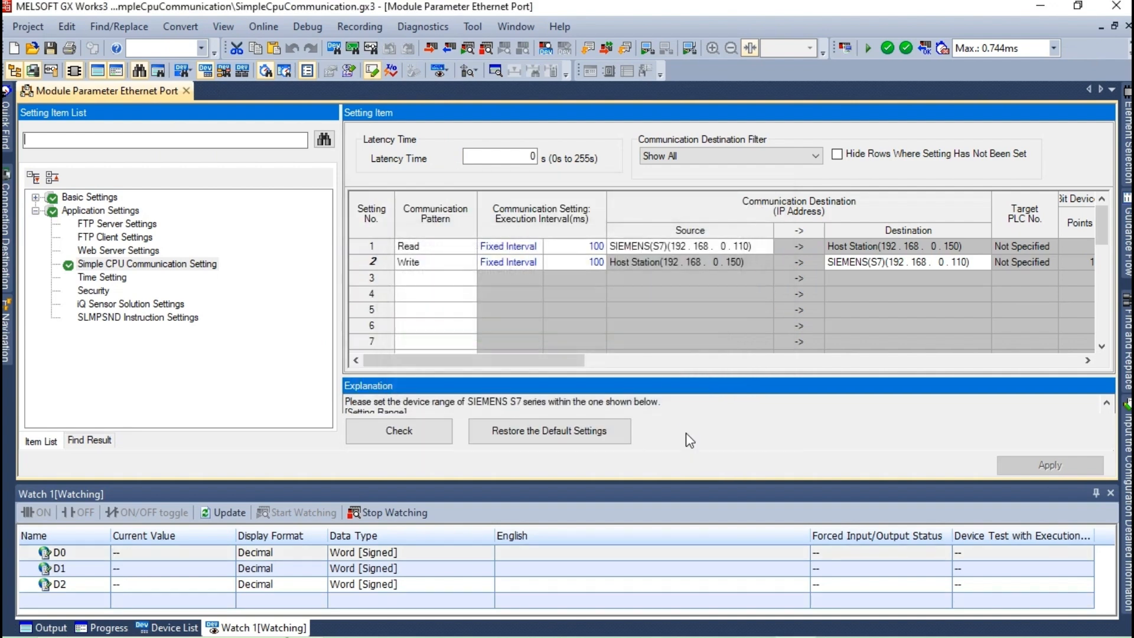
Write the parameters and MAIN program to the PLC, allowing remote STOP, and dismiss the completion messages.
left_click(430, 48)
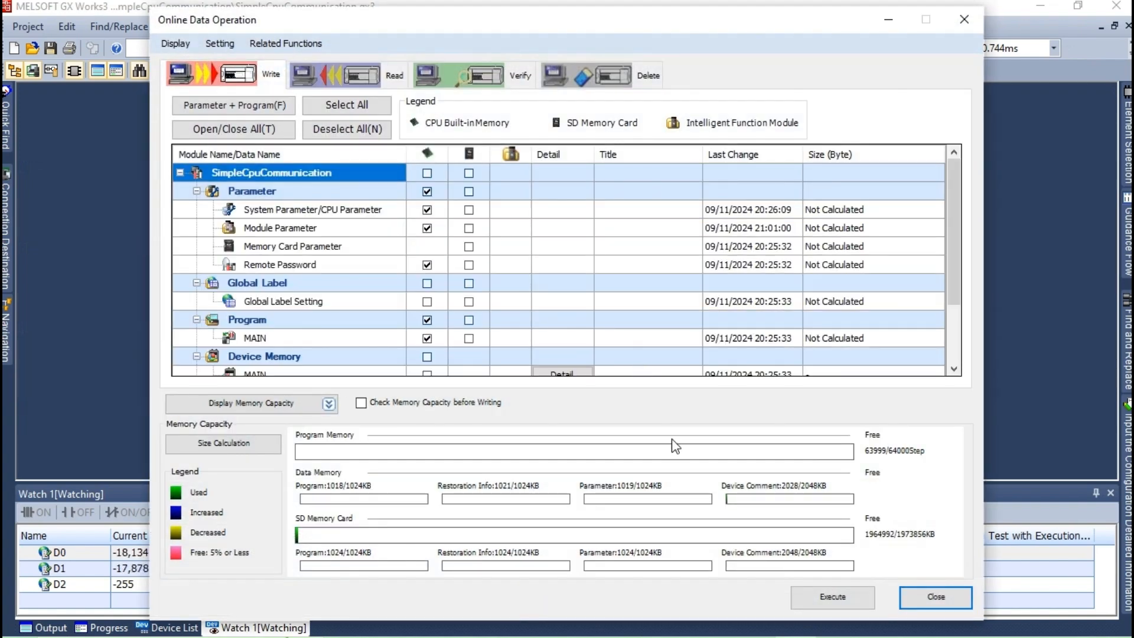
left_click(833, 597)
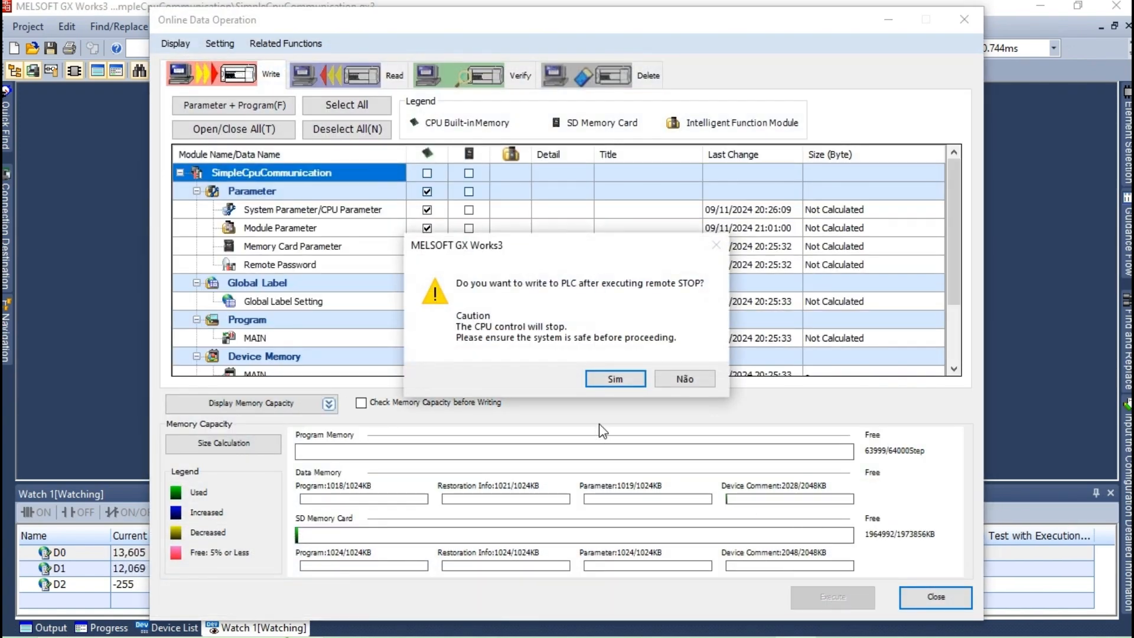
left_click(626, 378)
left_click(568, 430)
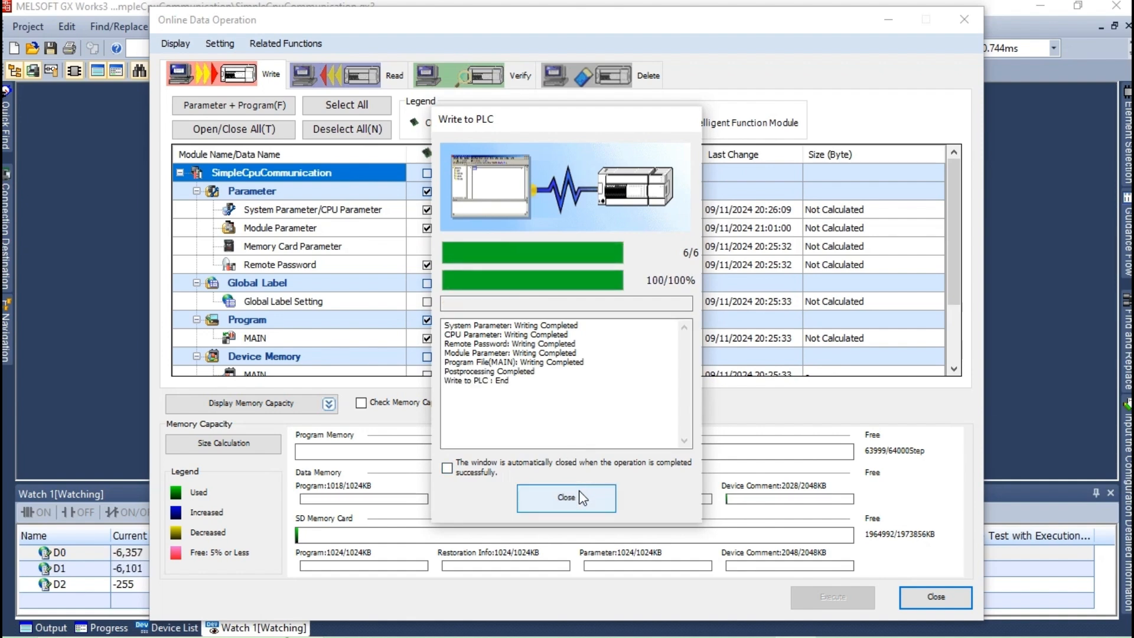
left_click(582, 497)
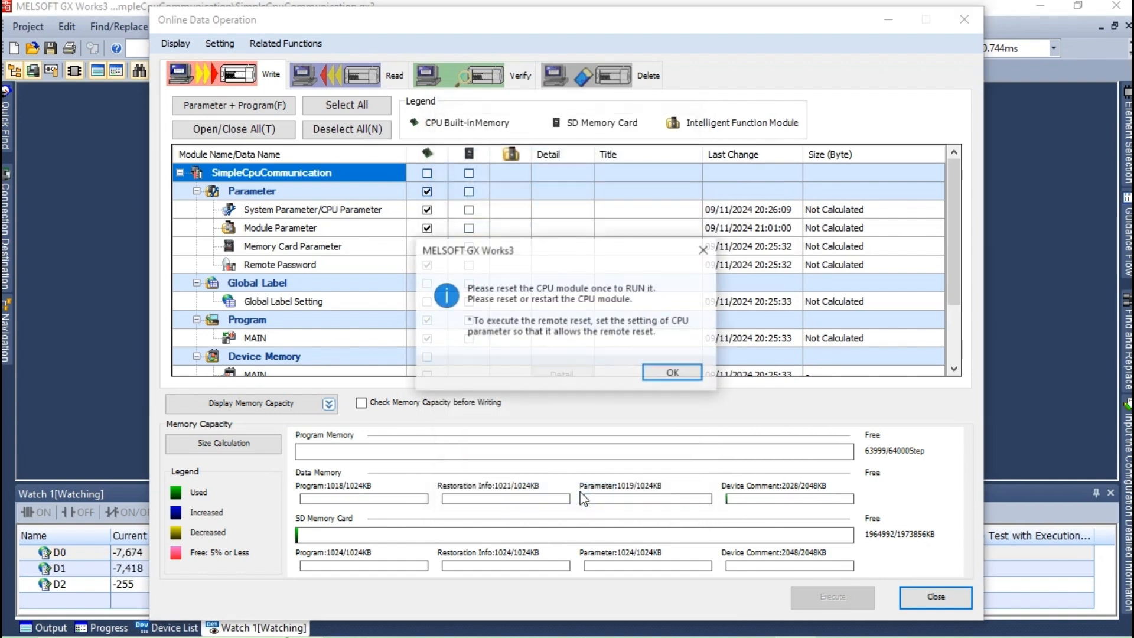
left_click(659, 374)
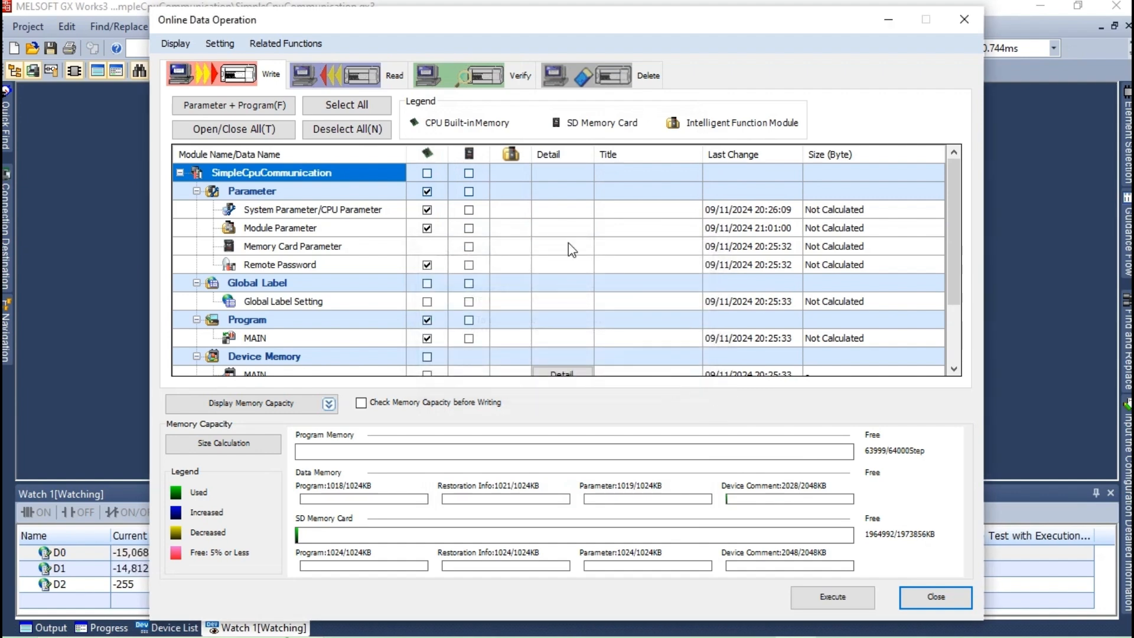
Execute a remote RESET of the CPU on the currently specified station and close the remote operation and online data windows.
left_click(286, 43)
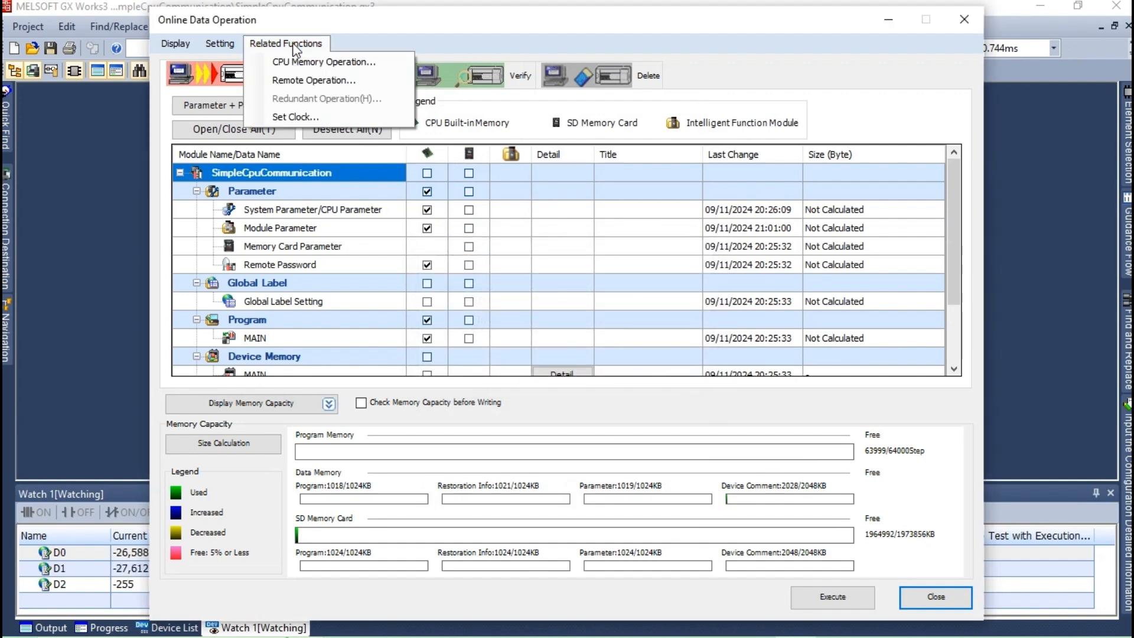
left_click(310, 79)
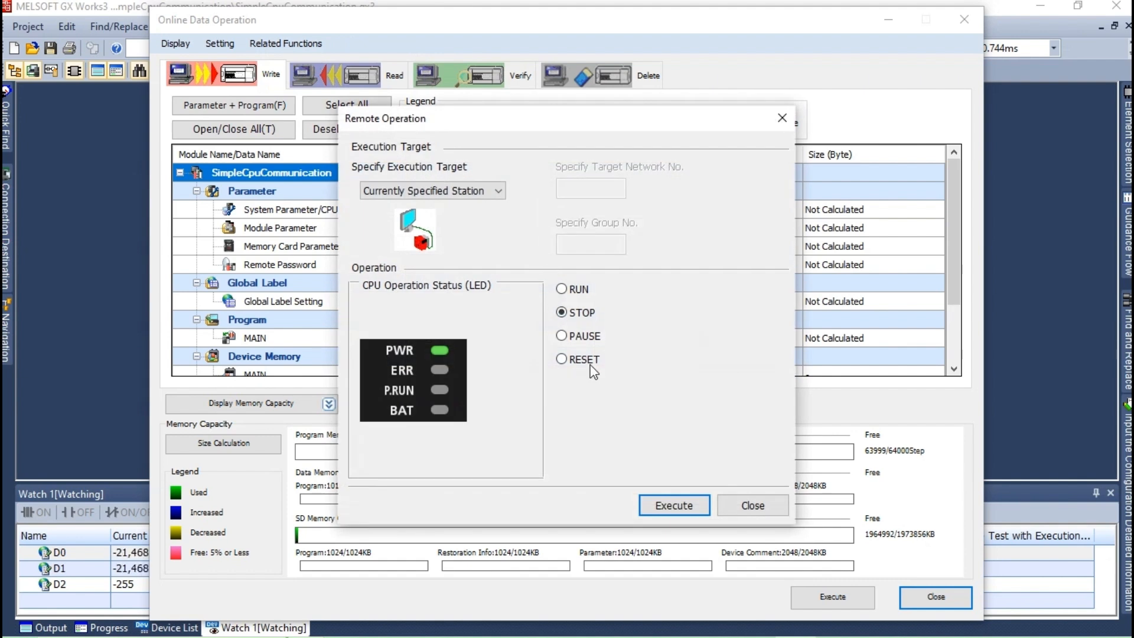
left_click(591, 362)
left_click(677, 504)
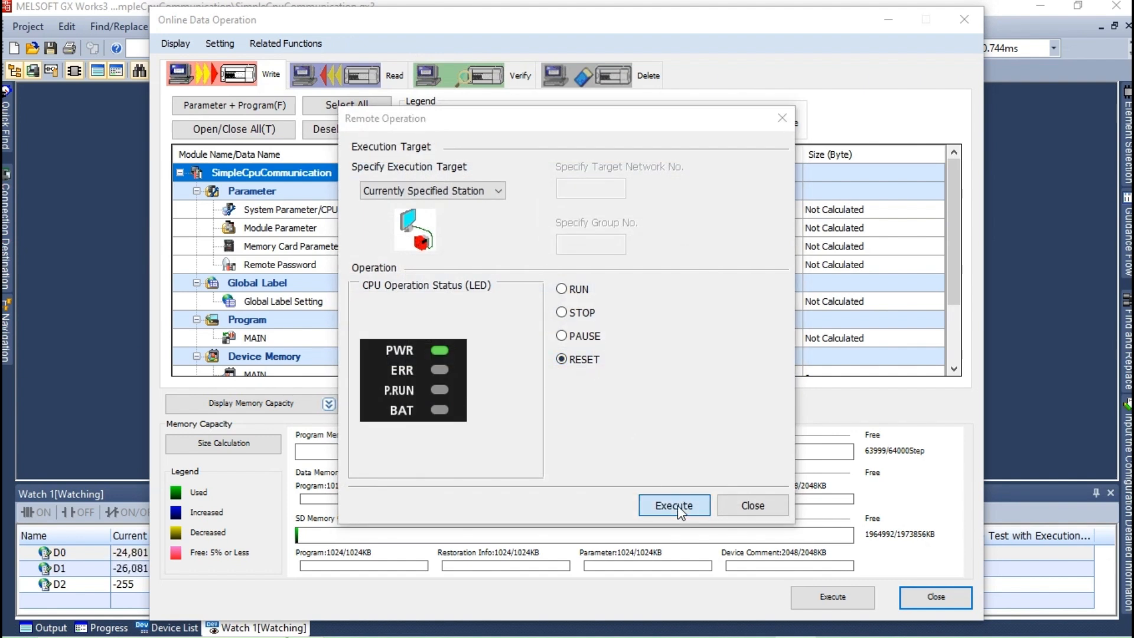
left_click(582, 364)
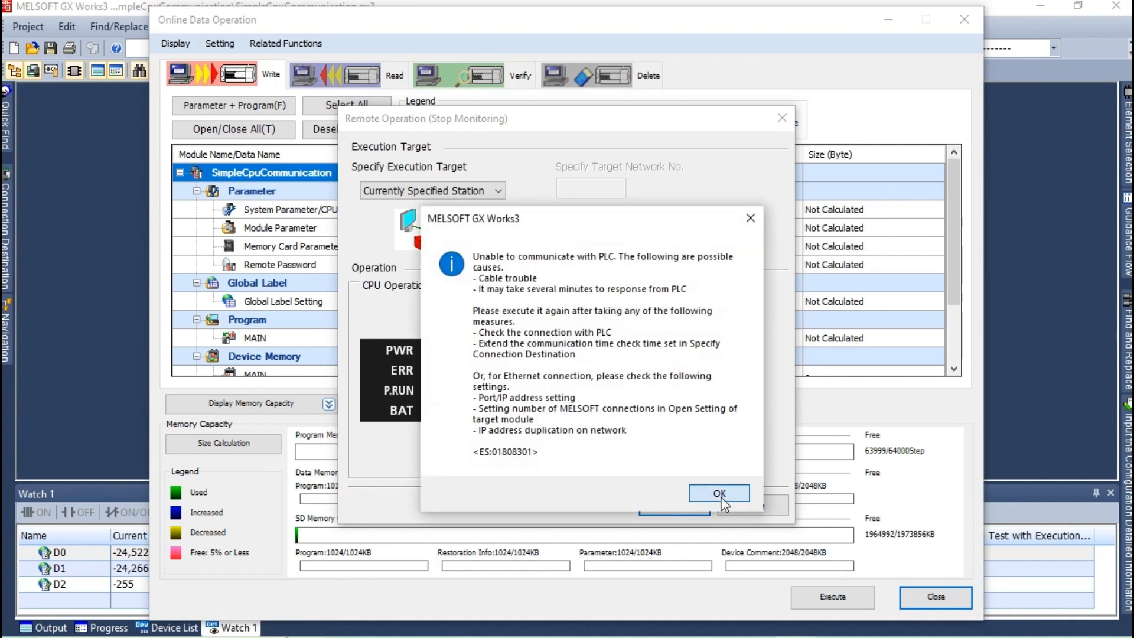
left_click(721, 496)
left_click(702, 392)
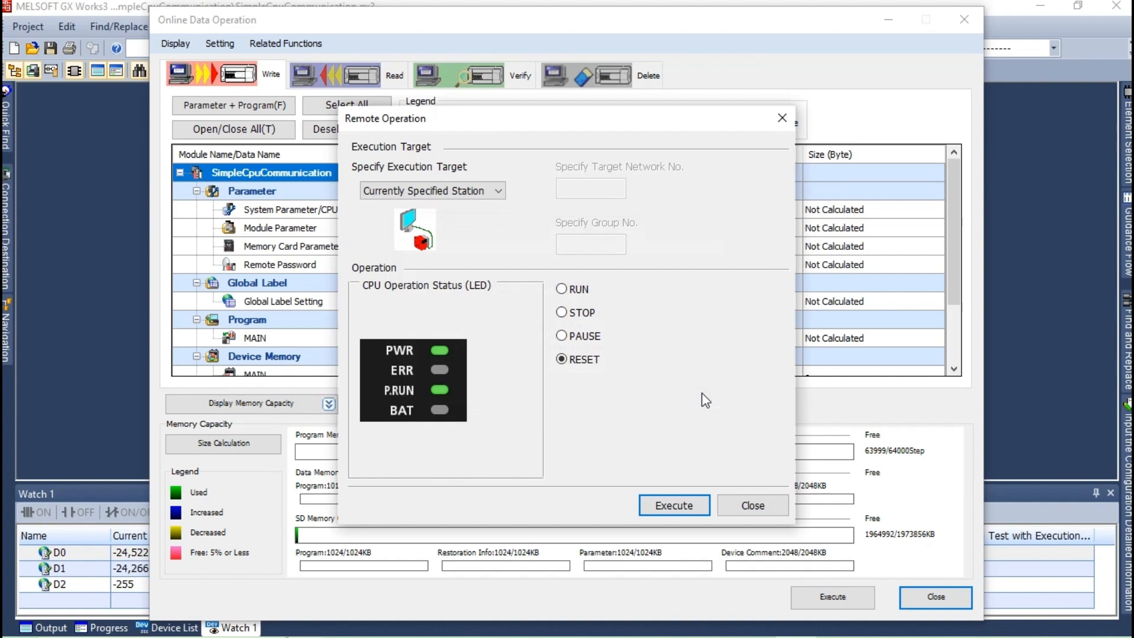
left_click(744, 506)
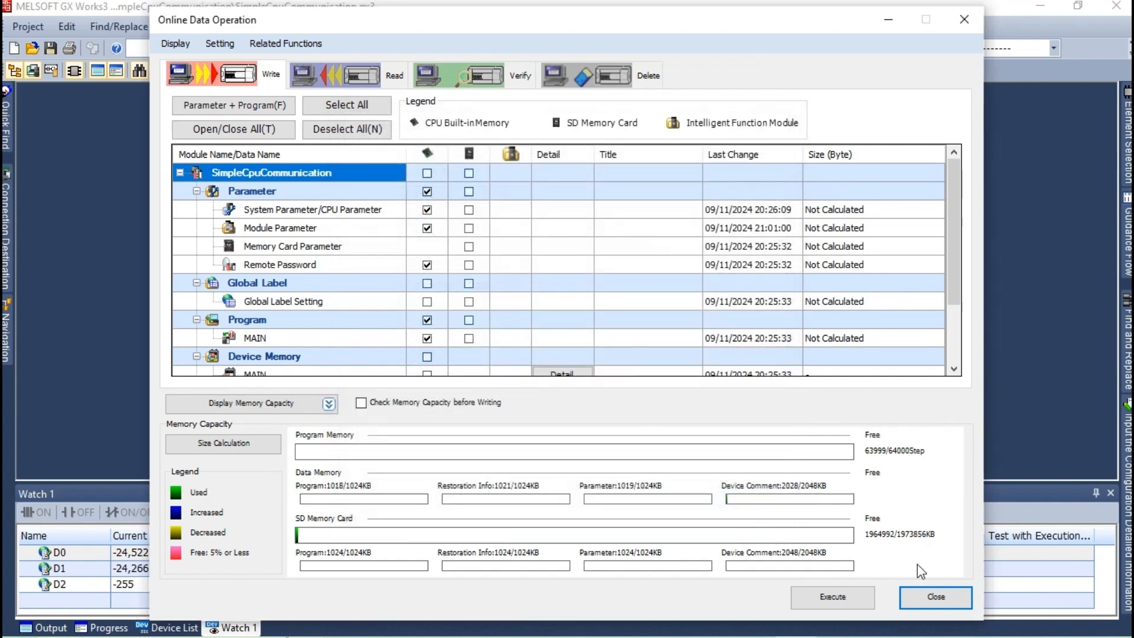
left_click(934, 597)
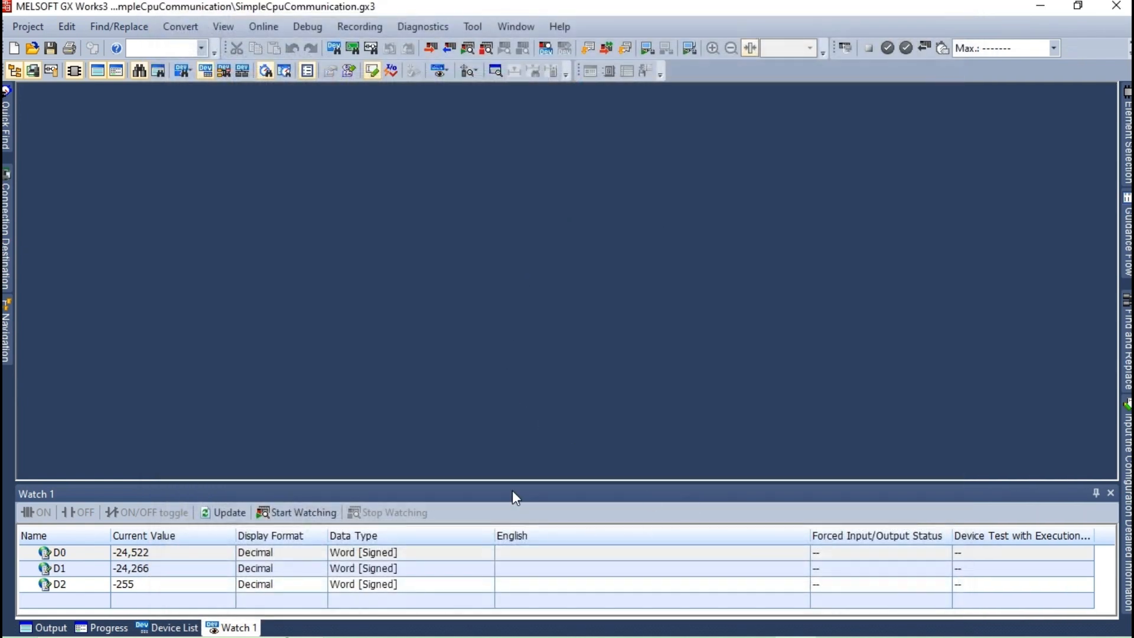
Reopen the FX5UCPU Ethernet Port module parameters and resize the Watch 1 area to share the window with them.
left_click_drag(508, 481, 504, 233)
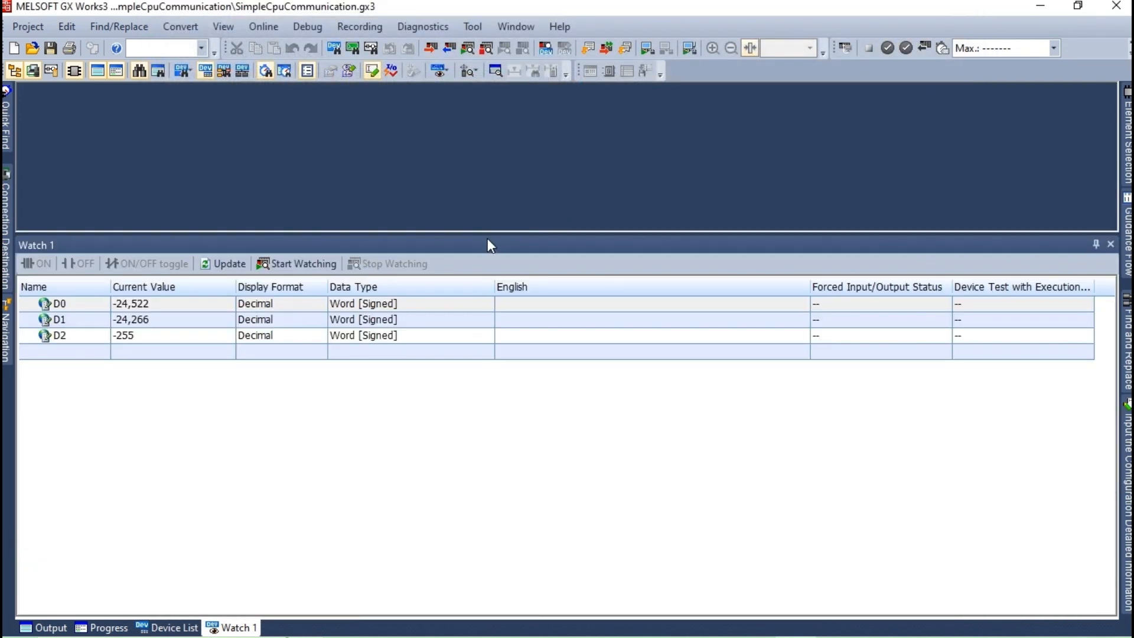
left_click(9, 349)
double_click(122, 478)
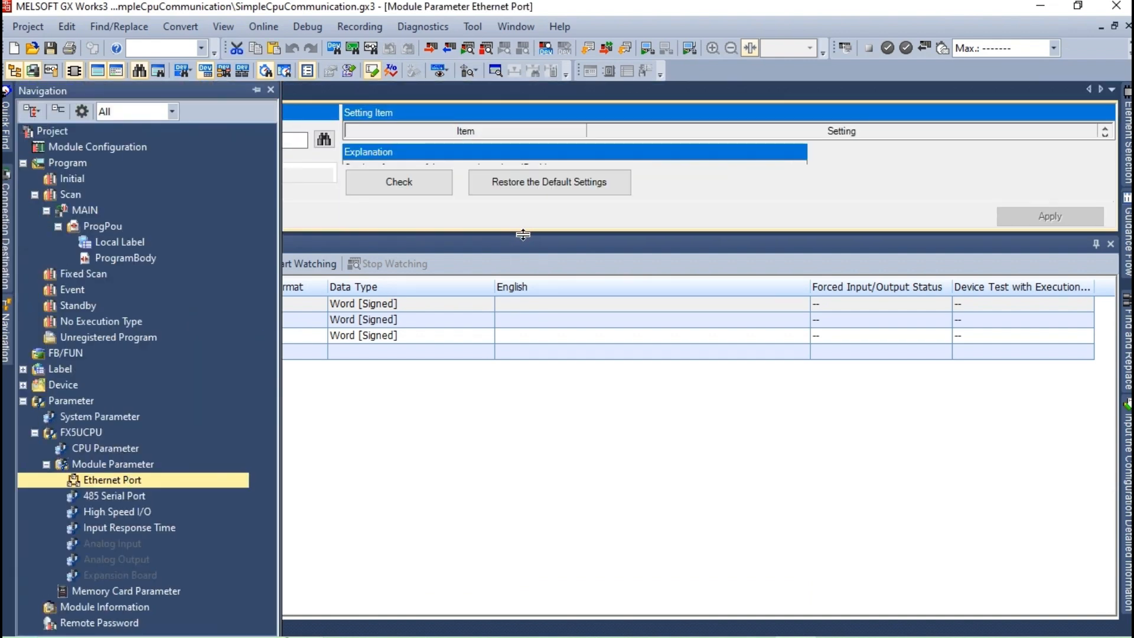
left_click_drag(519, 232, 543, 390)
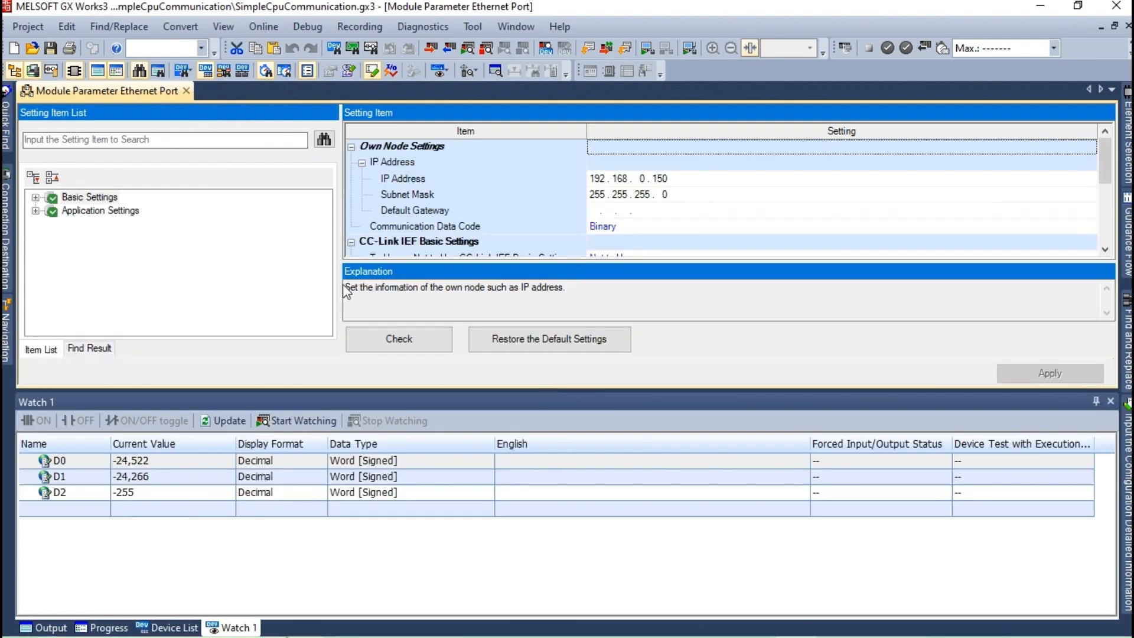
Open the detailed Simple CPU Communication Setting and enlarge its table enough to show settings No. 1 and 2.
left_click(35, 211)
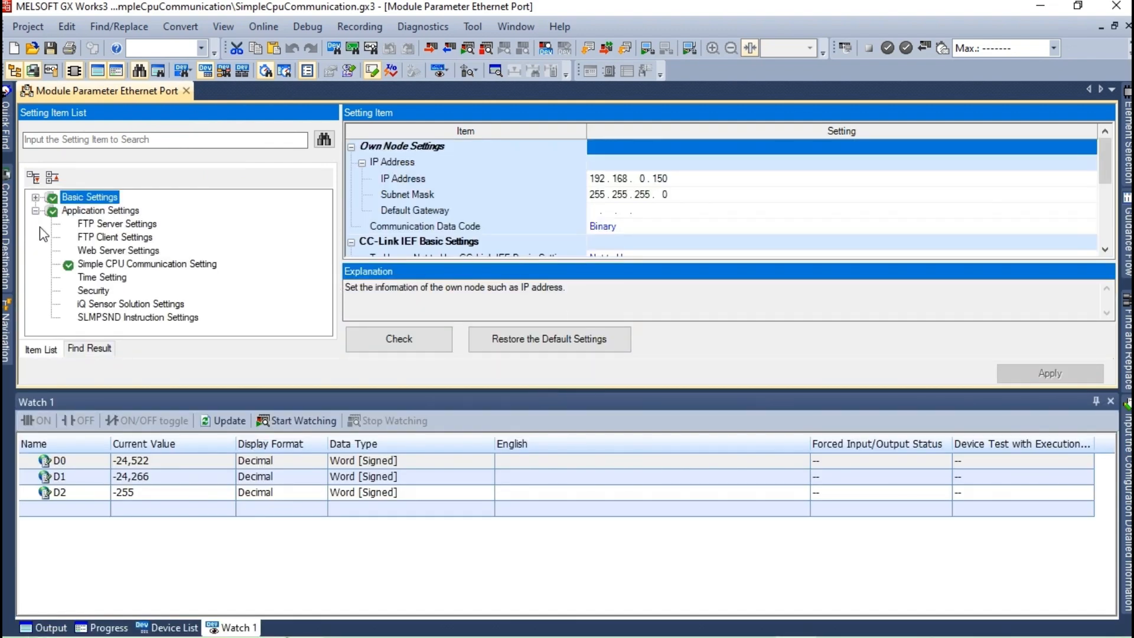
left_click(94, 264)
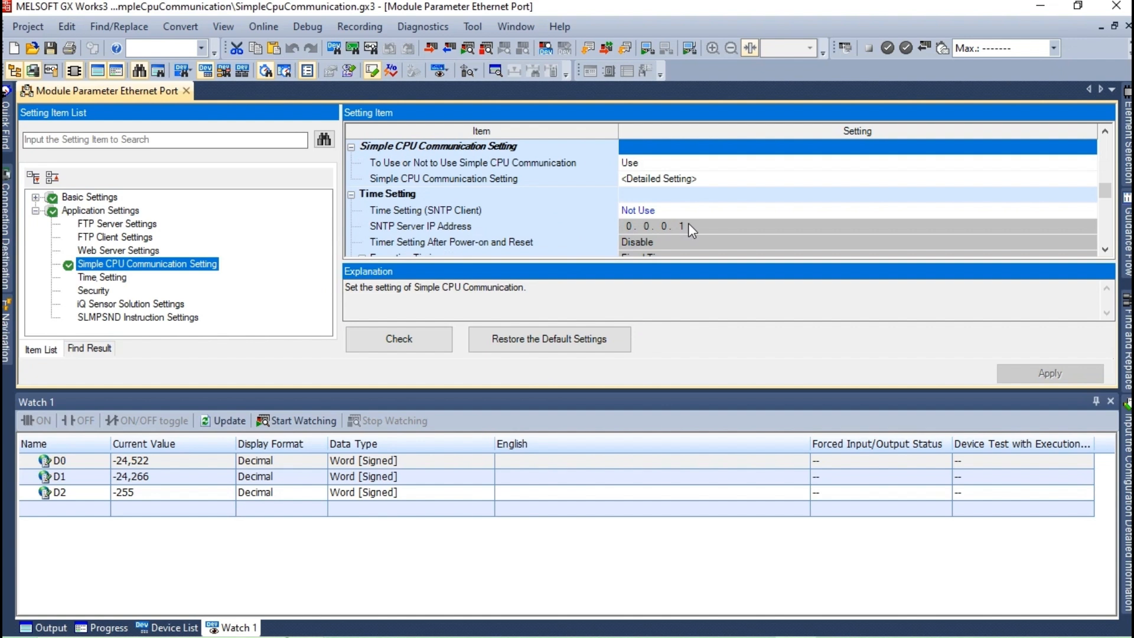
double_click(683, 179)
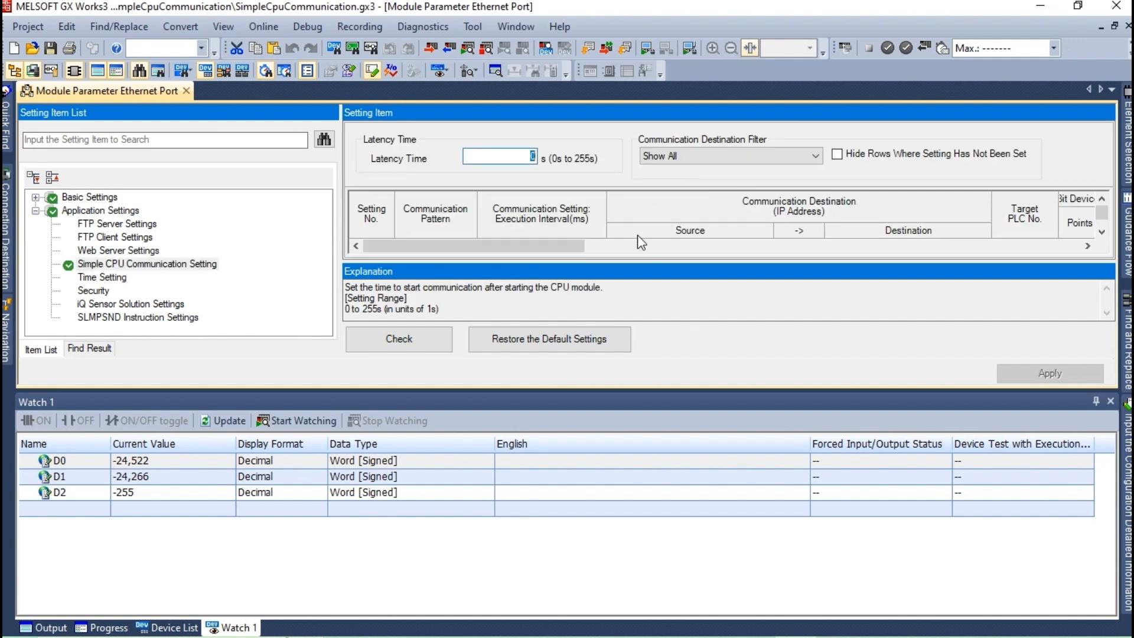
left_click_drag(637, 263, 644, 299)
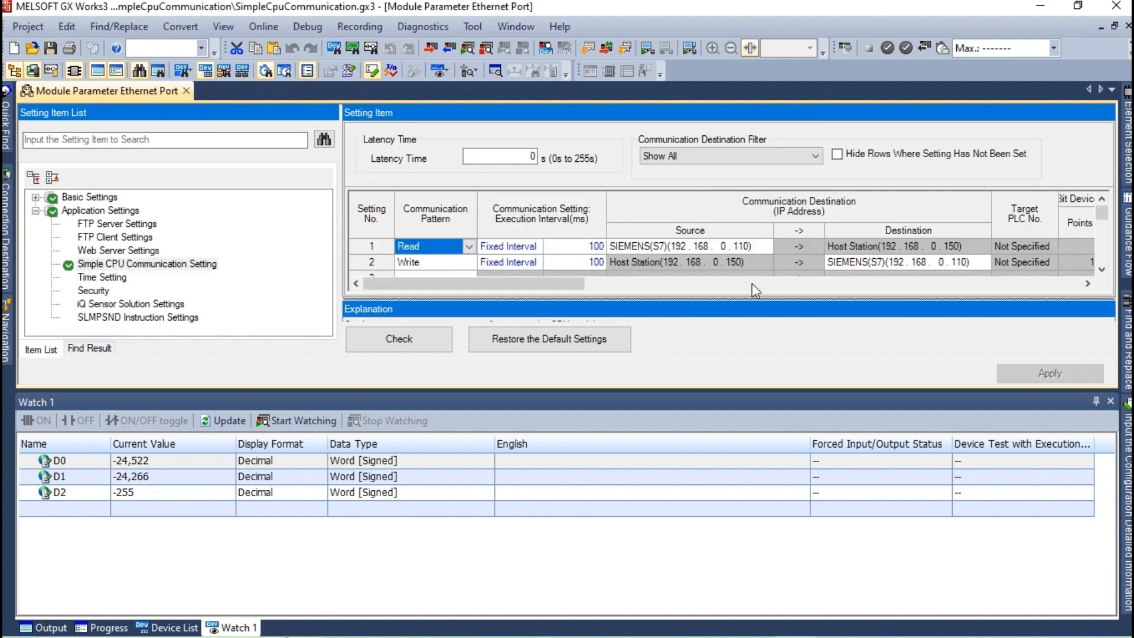
Enlarge the Watch 1 area over the module parameters and add the bit devices M16, M17, M18 and M19 to it.
left_click(713, 285)
left_click(750, 286)
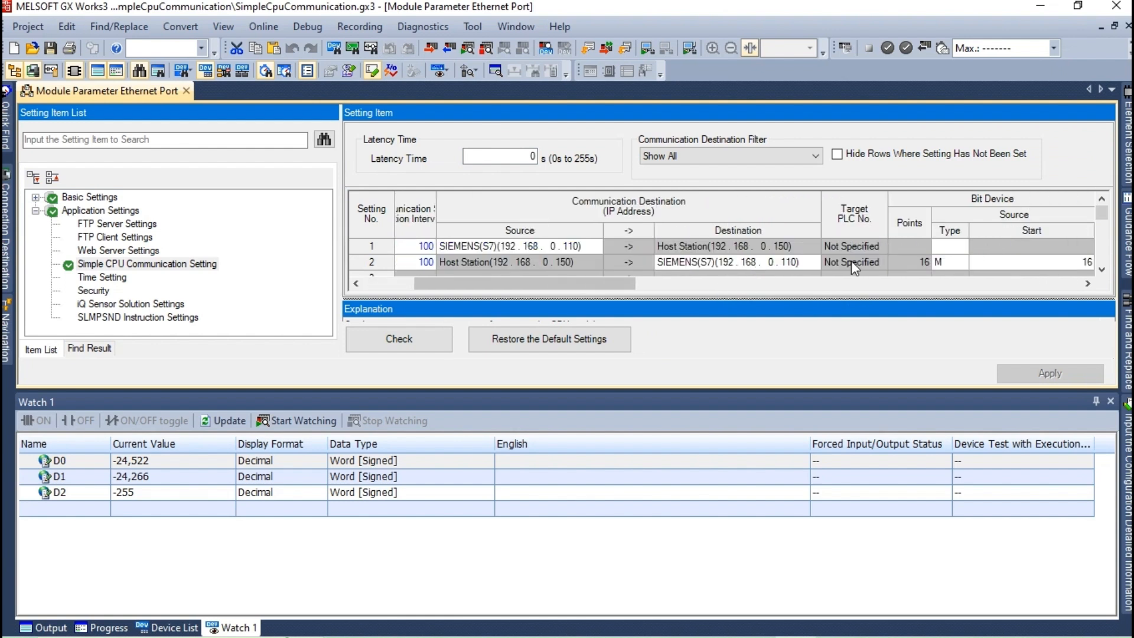
left_click_drag(275, 390, 265, 152)
left_click(57, 272)
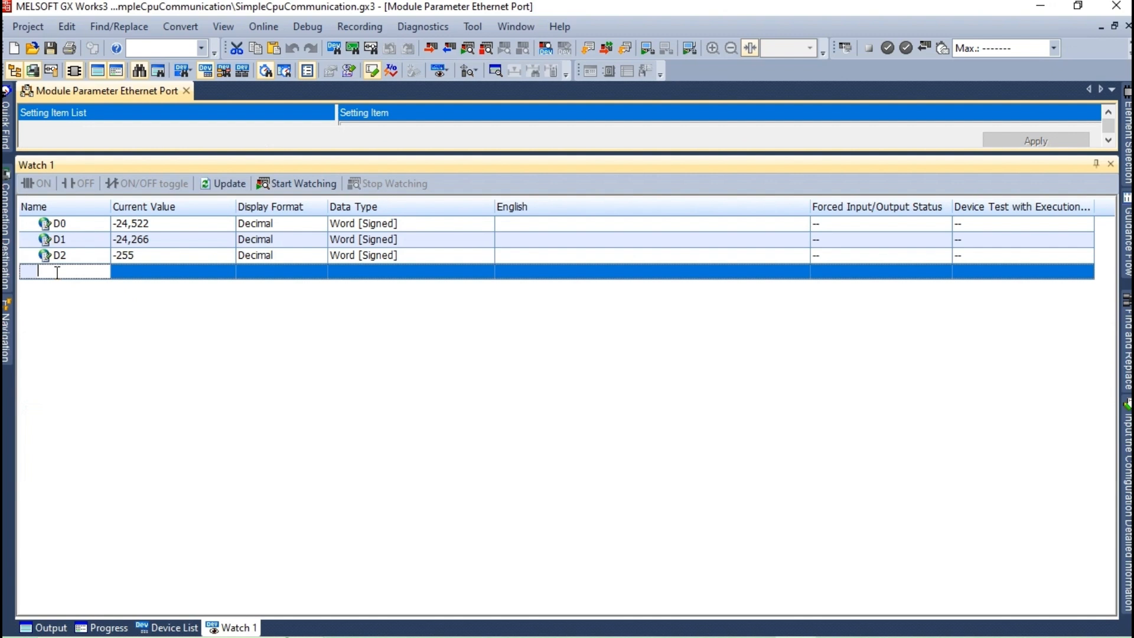
type("M16")
key("Return")
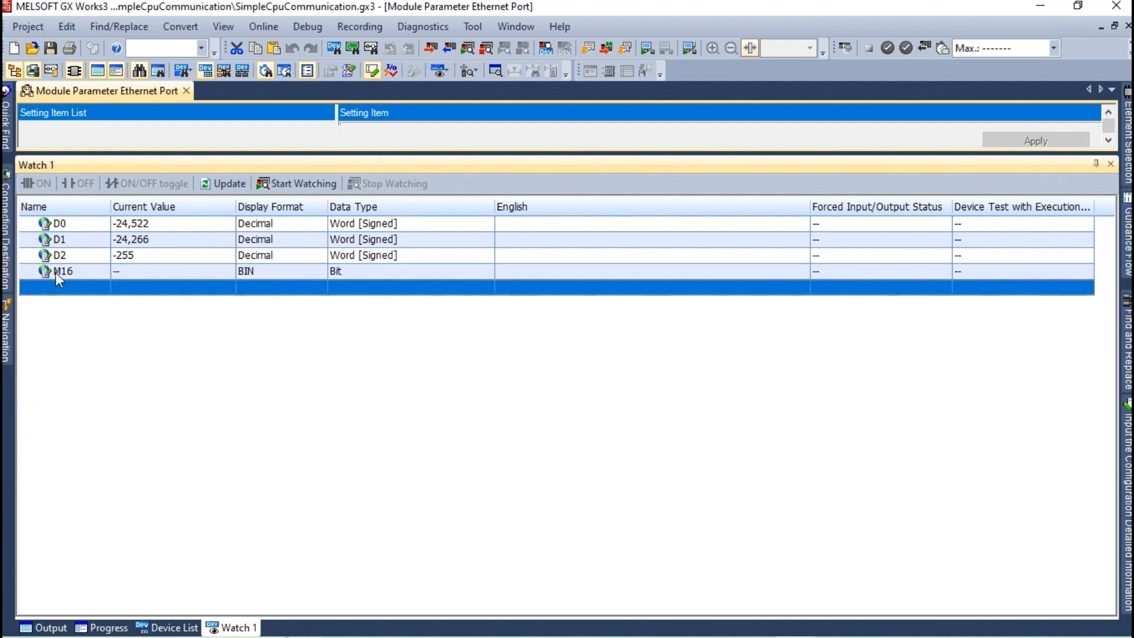
type("M17")
key("Return")
type("m1")
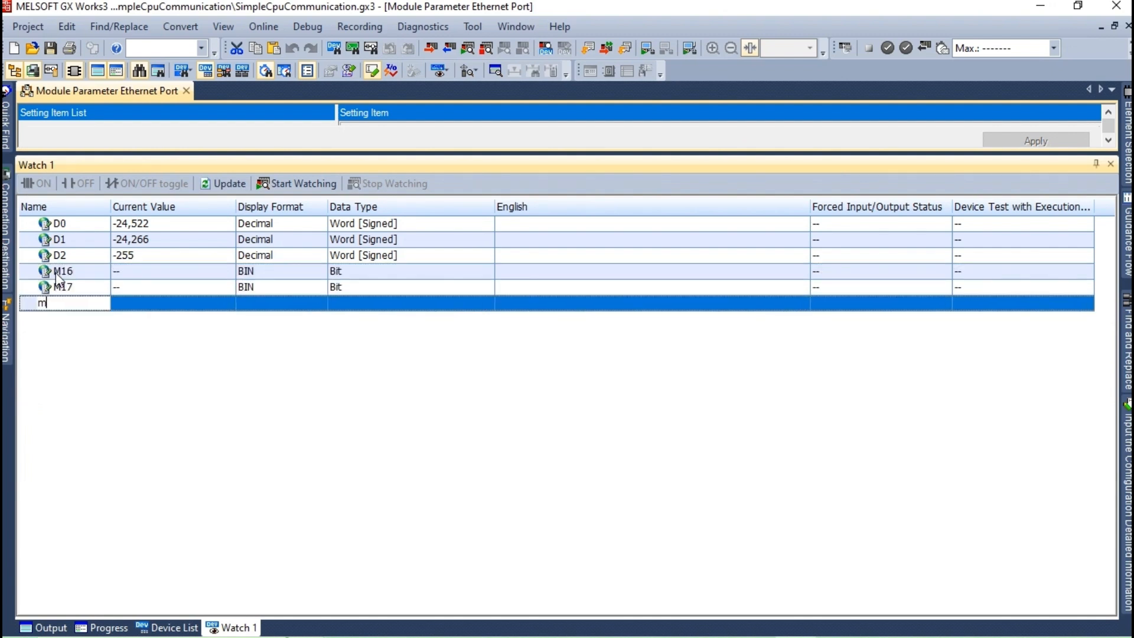
type("8")
key("Return")
type("m19")
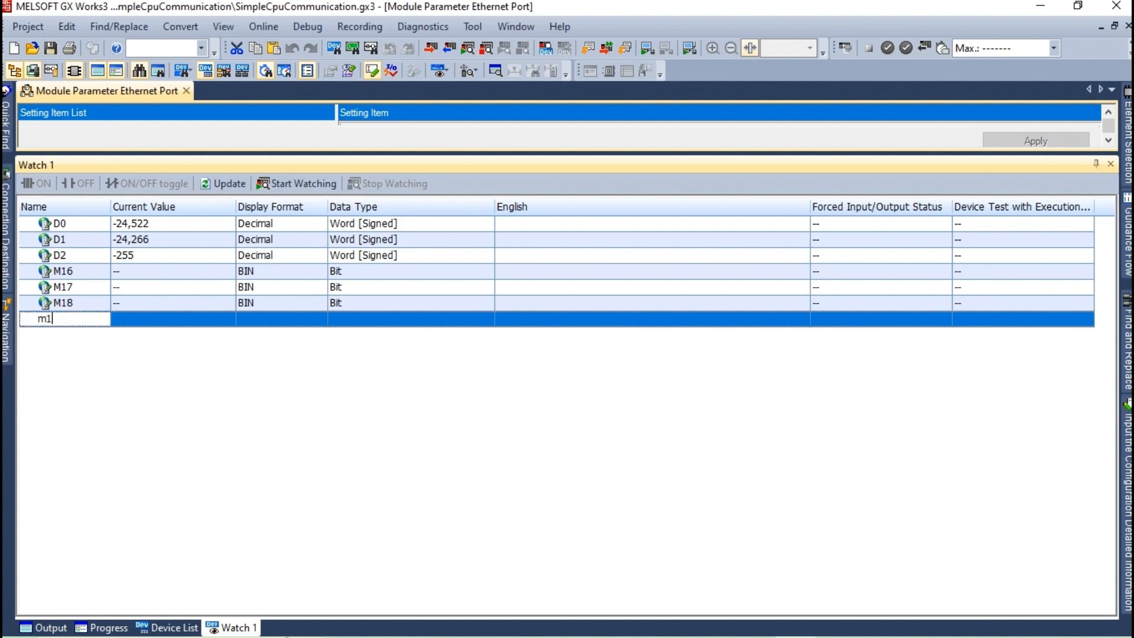
key("Return")
Add the bit devices M20, M21, M22 and M23 to Watch 1.
type("m20")
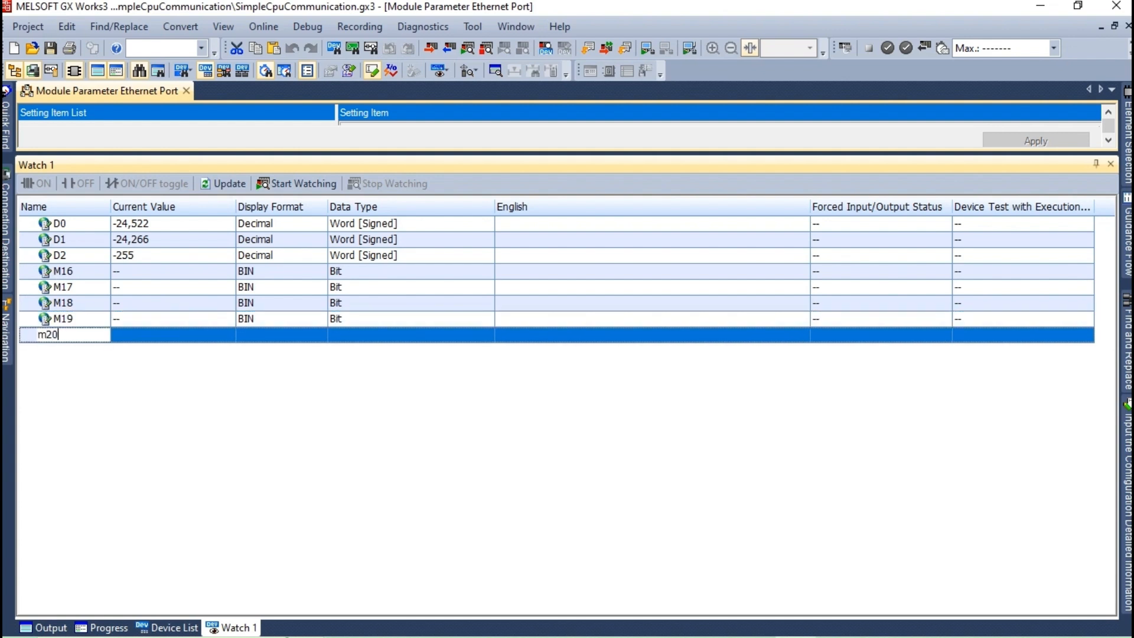
key("Return")
type("m21")
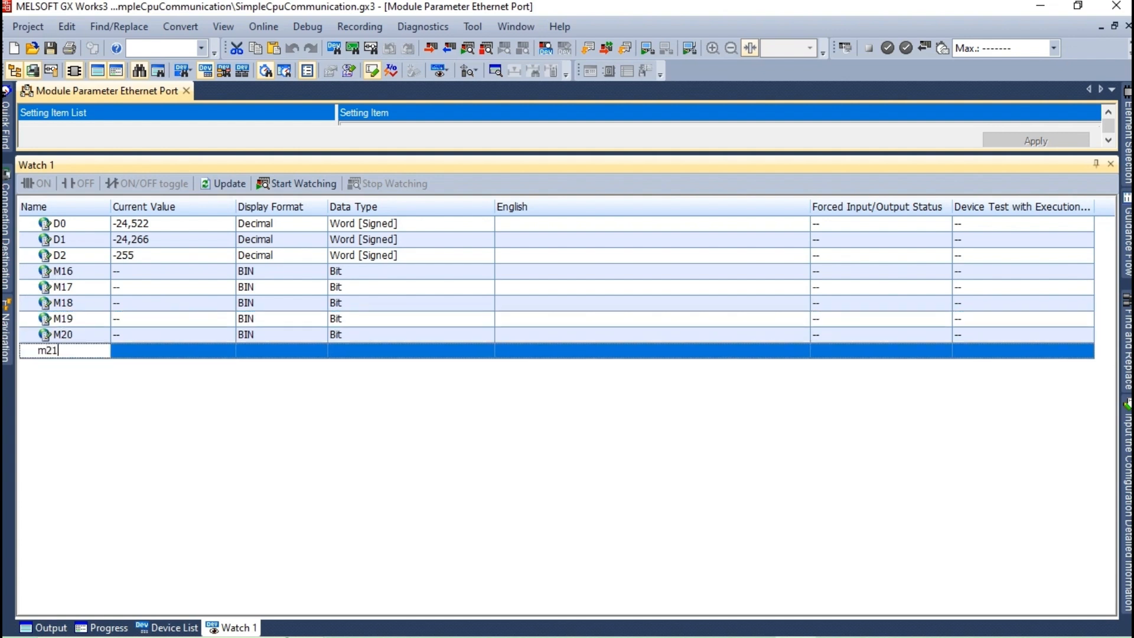
key("Return")
type("m22")
key("Return")
type("m23m24")
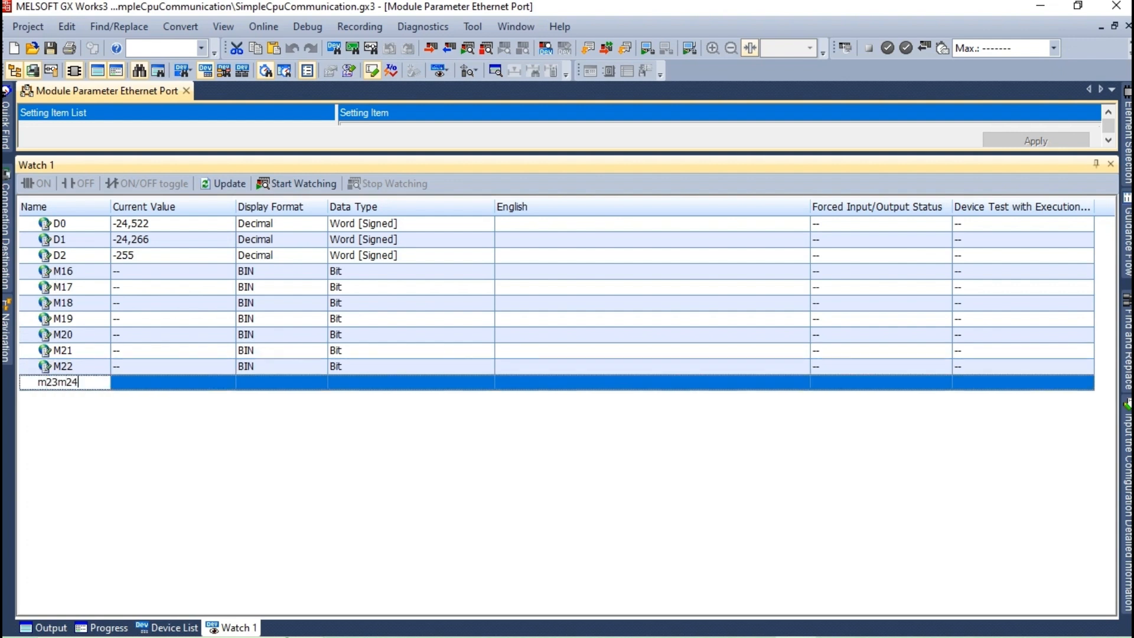
key("Return")
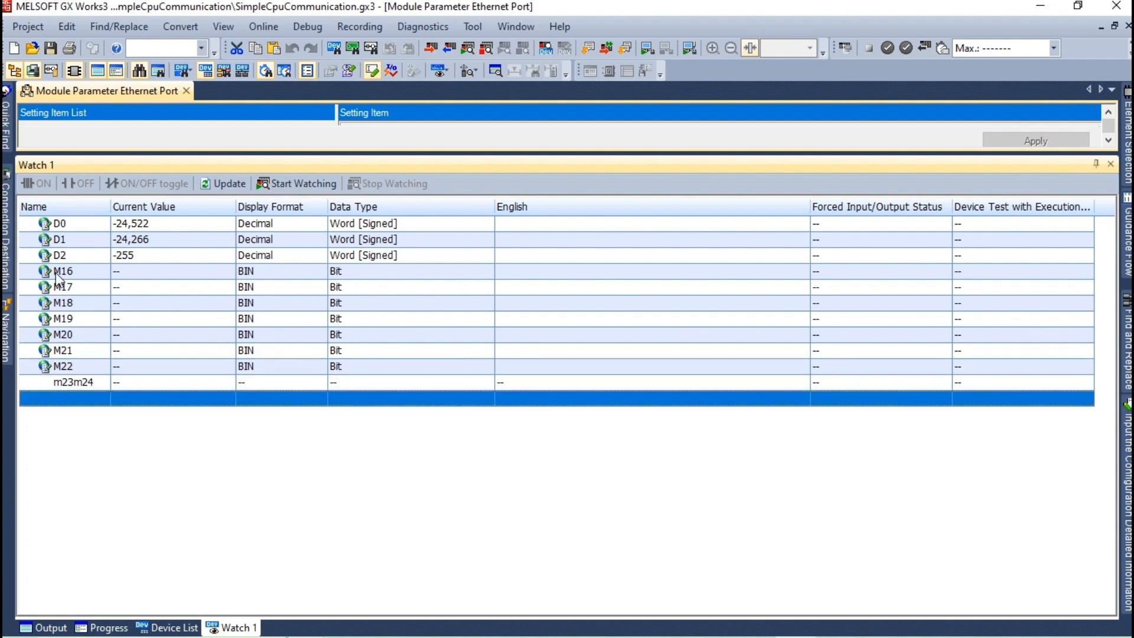
double_click(93, 383)
key("BackSpace")
key("BackSpace")
key("BackSpace")
key("Return")
Add the bit devices M24, M25 and M26 to Watch 1.
type("m24")
key("Return")
type("m")
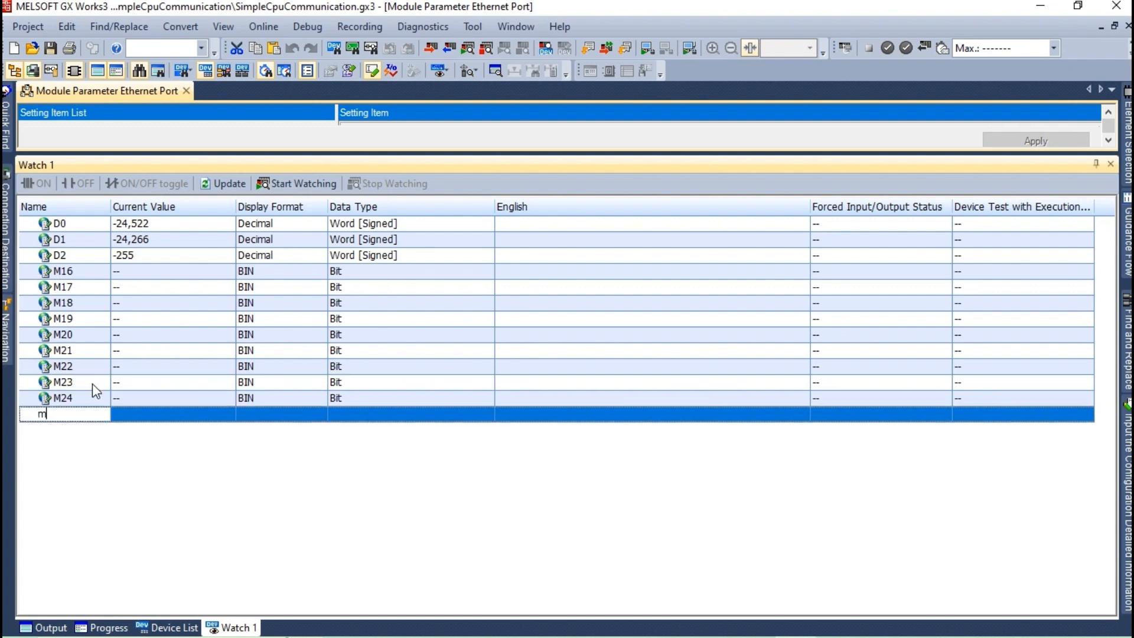
type("25m")
key("Return")
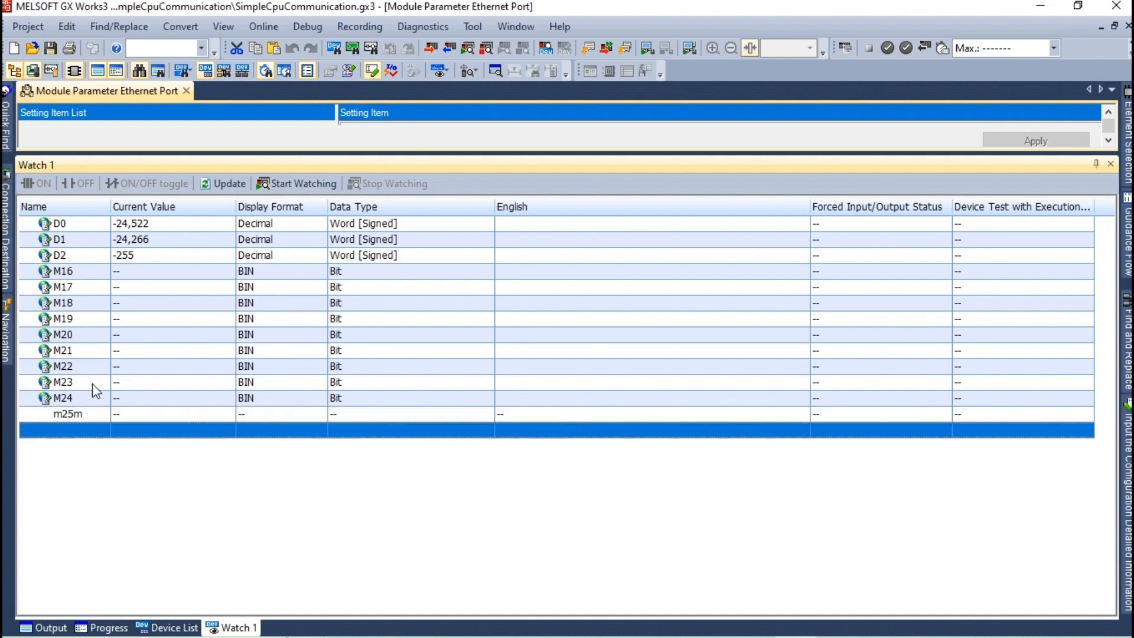
double_click(97, 417)
key("BackSpace")
key("Return")
type("m26")
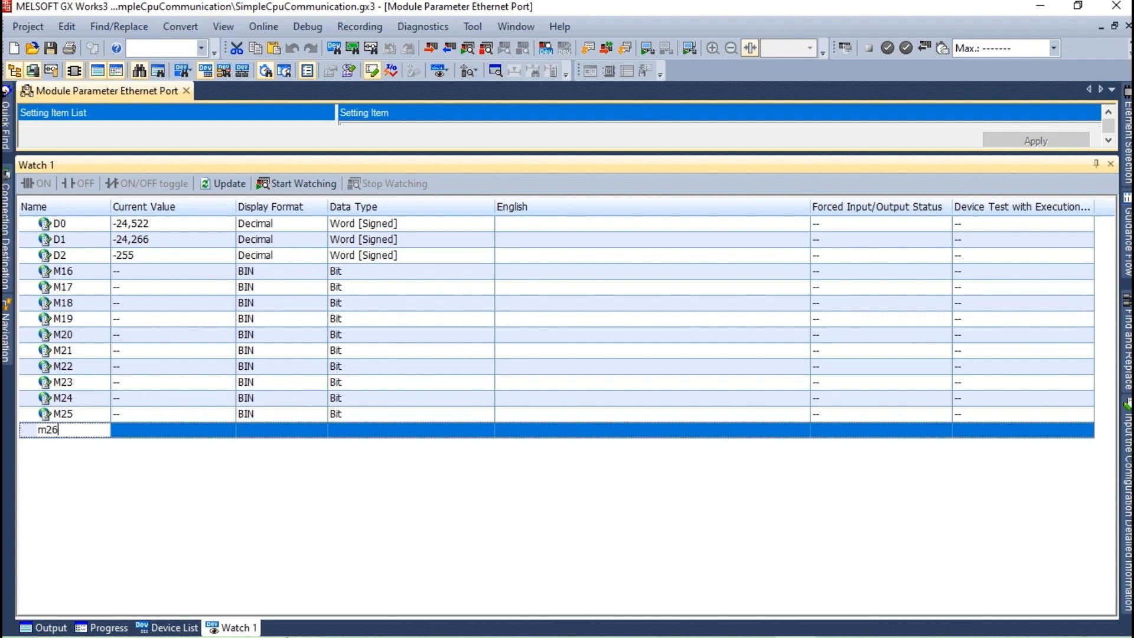
key("Return")
Add the bit devices M27 through M31 to Watch 1 and start watching the values.
type("m27m")
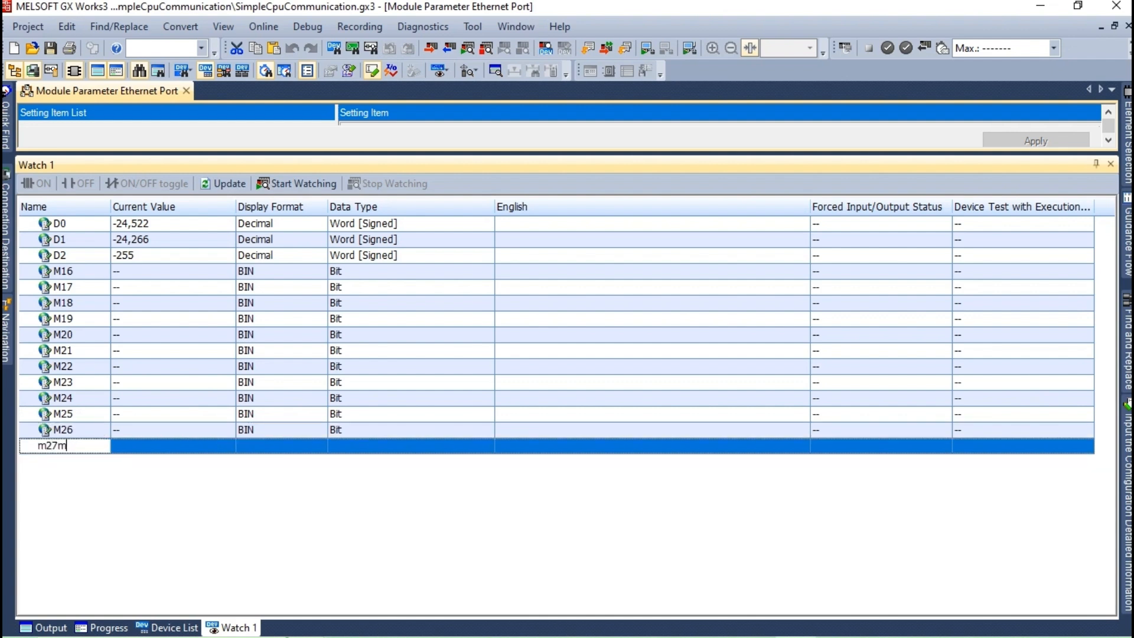
key("Return")
type("m28")
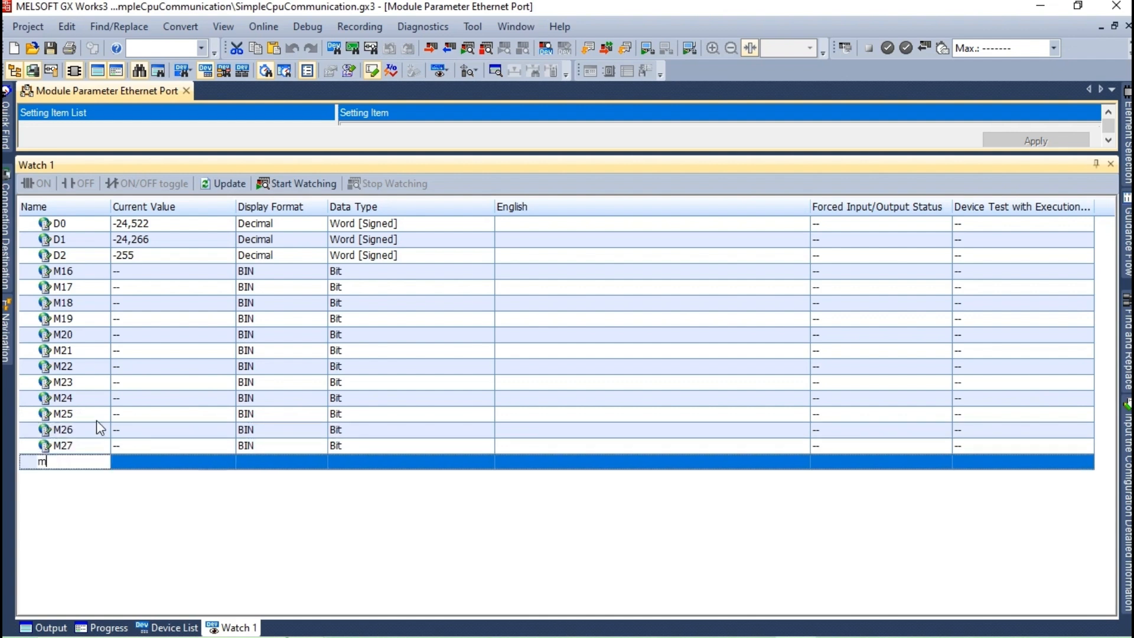
key("Return")
type("m29")
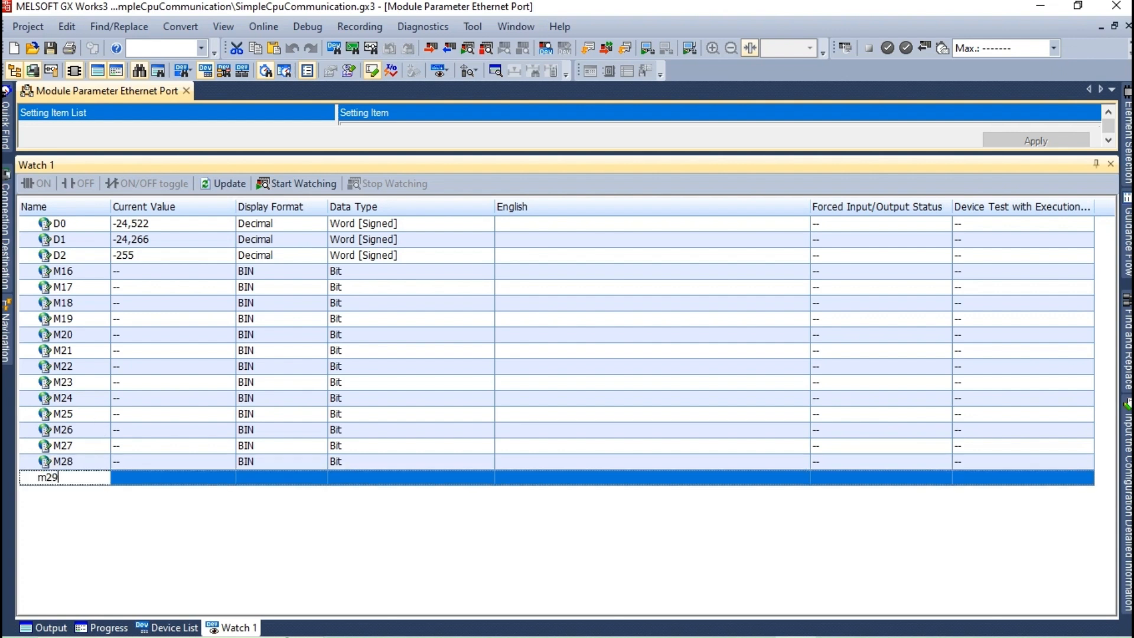
key("Return")
type("m30m")
key("BackSpace")
key("Return")
type("m31")
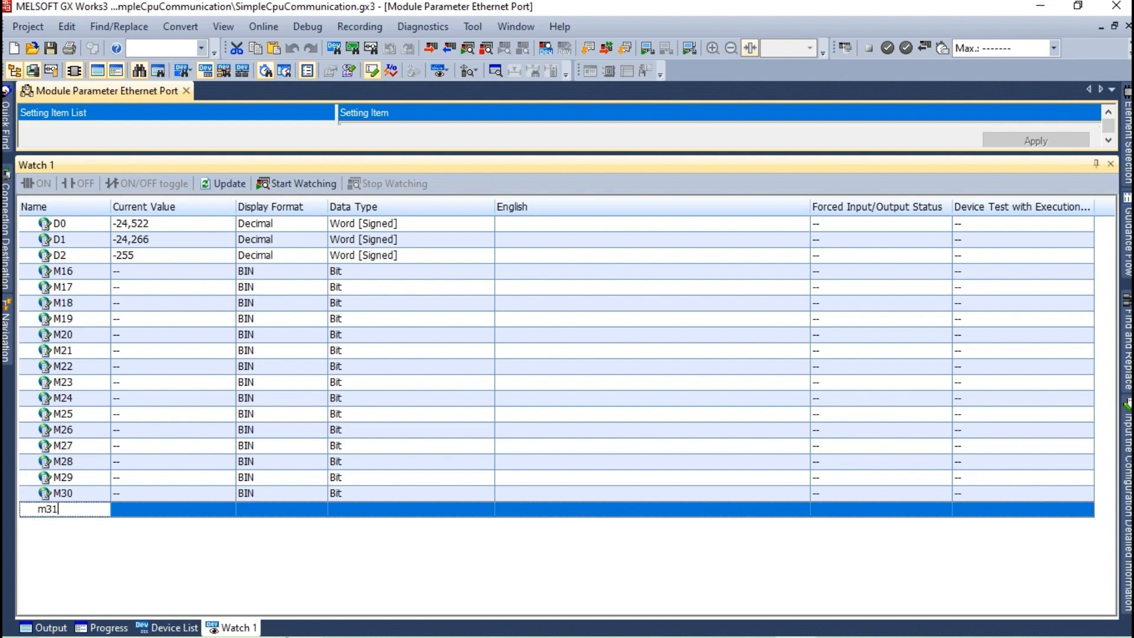
key("Return")
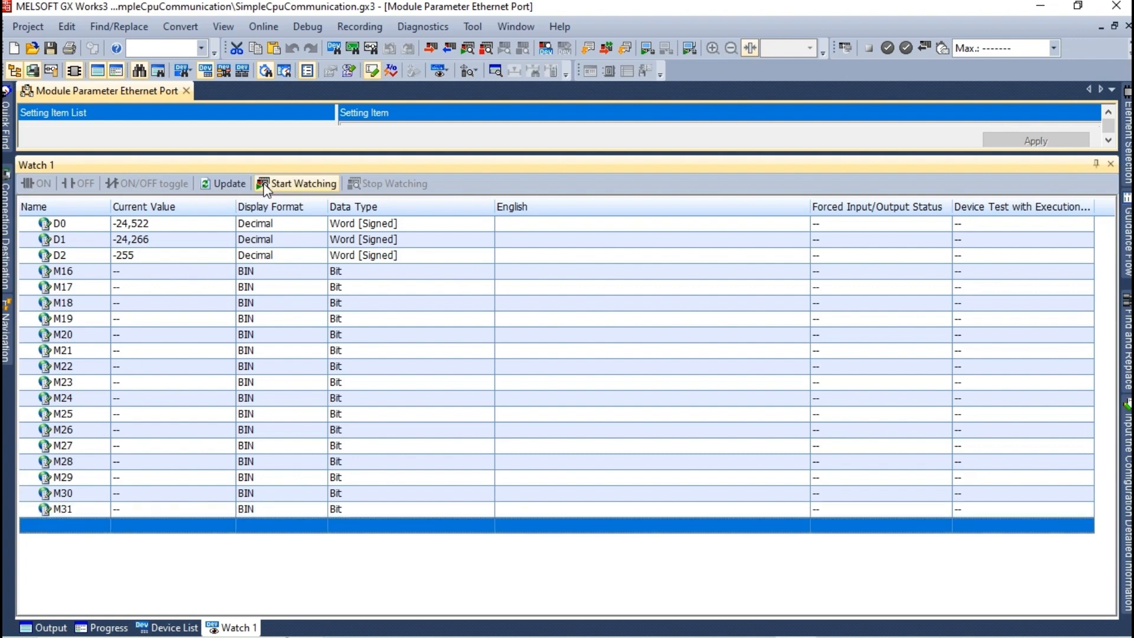
left_click(296, 184)
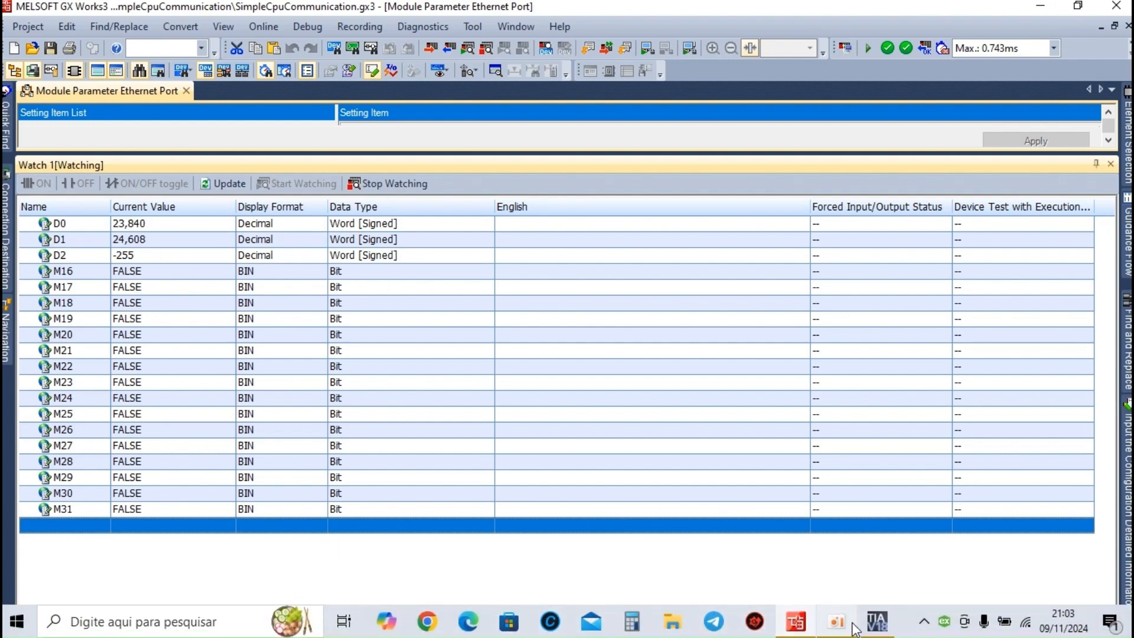
left_click(838, 622)
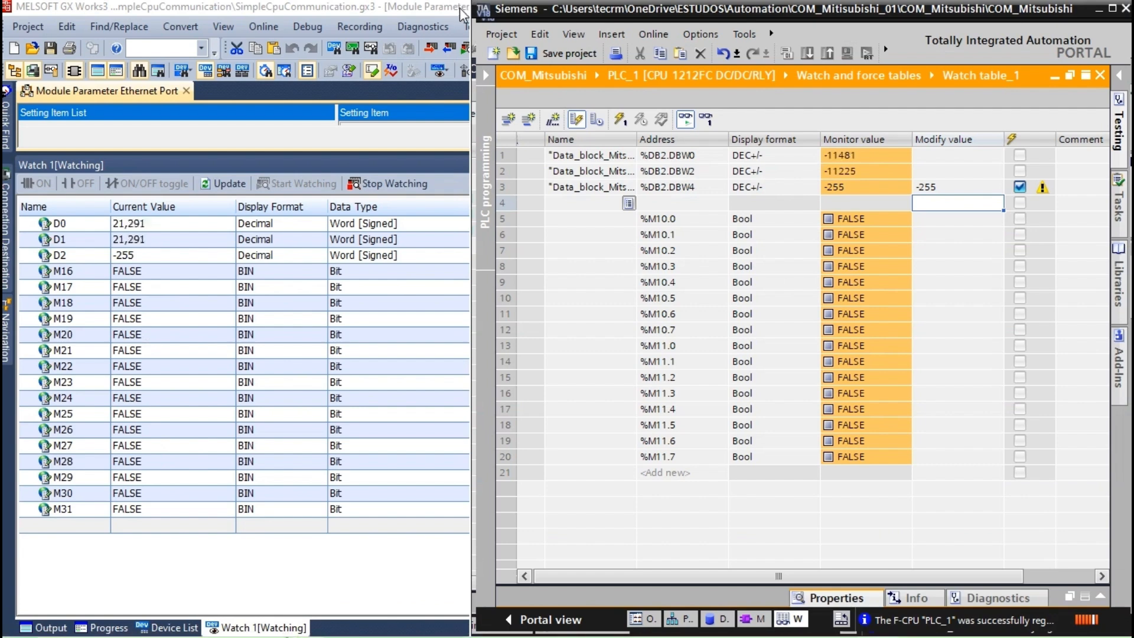
left_click_drag(850, 9, 636, 108)
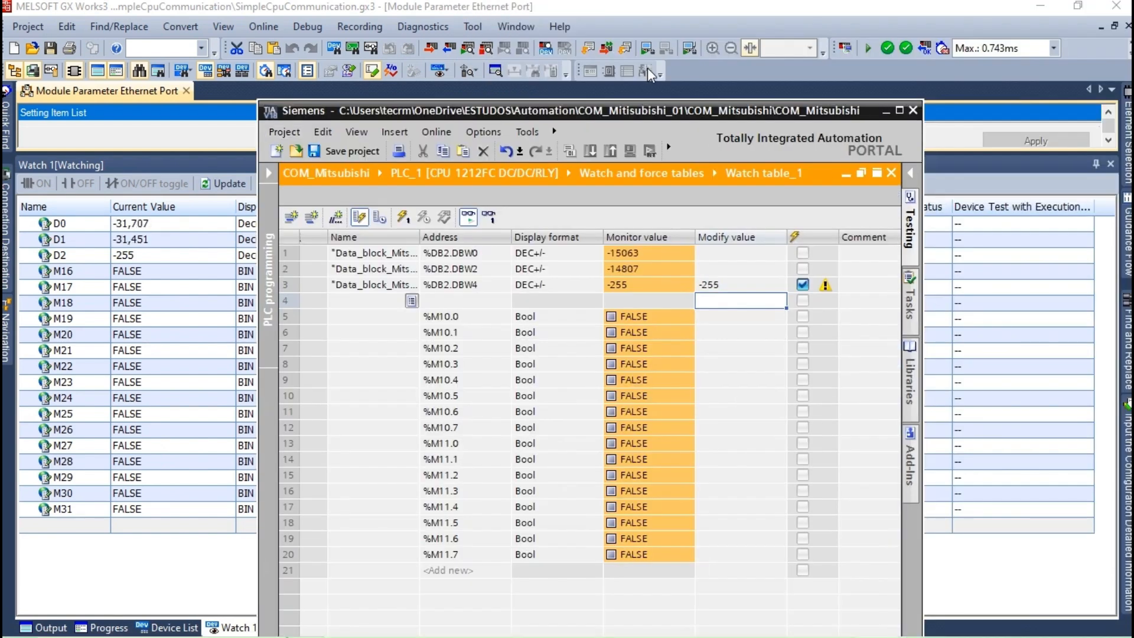
left_click(622, 10)
key("super+Left")
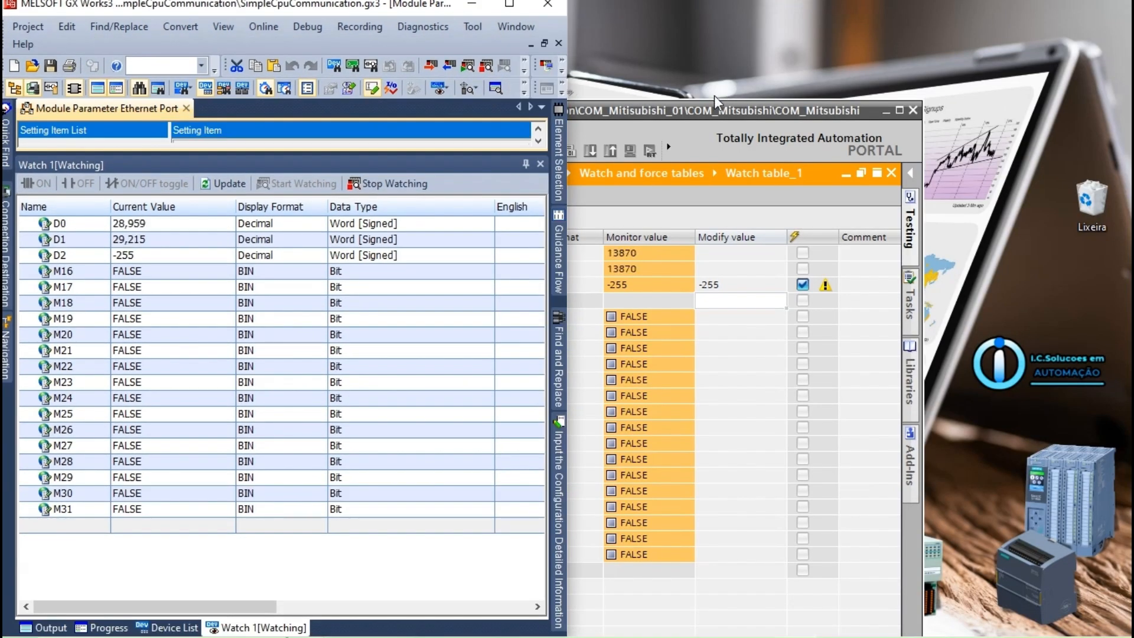
left_click(711, 108)
key("super+Right")
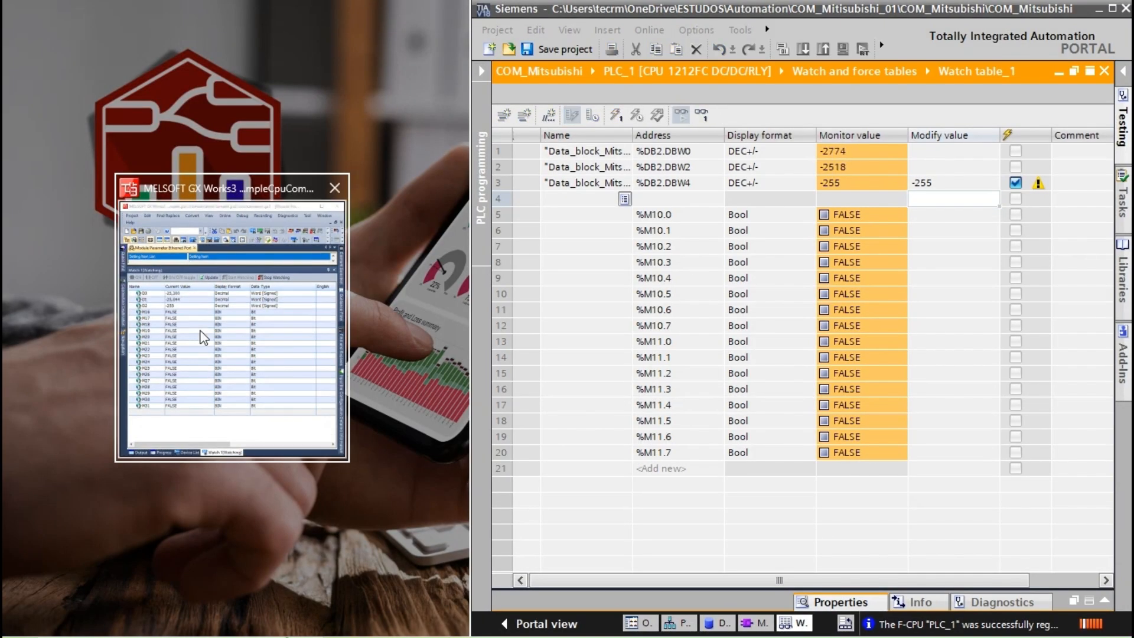
left_click(220, 331)
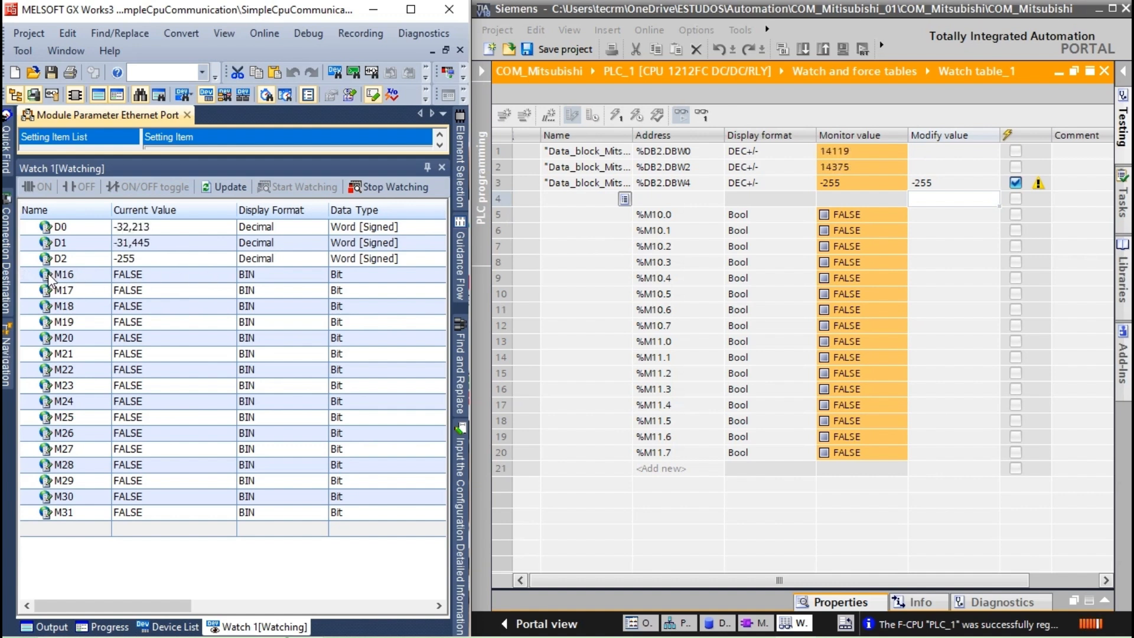
Highlight the entries M16 through M23 in Watch 1 to compare them with the S7-1200 bits in Watch table_1.
left_click(65, 275)
key("shift+Down")
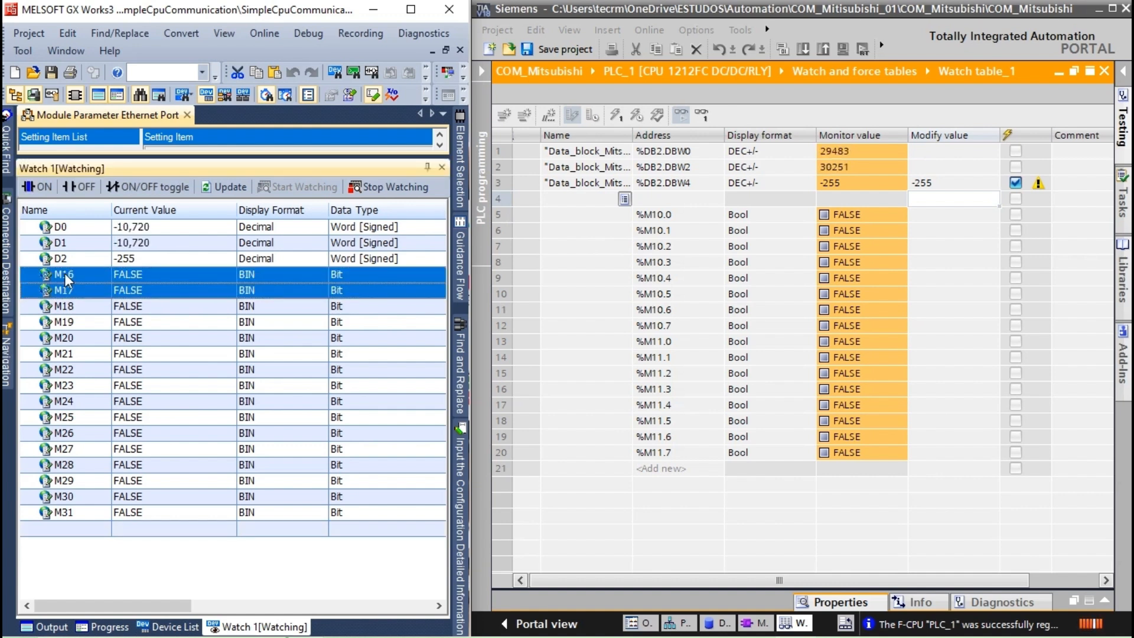
key("shift+Down")
key("shift+Down")
key("shift+Down")
key("shift+Down")
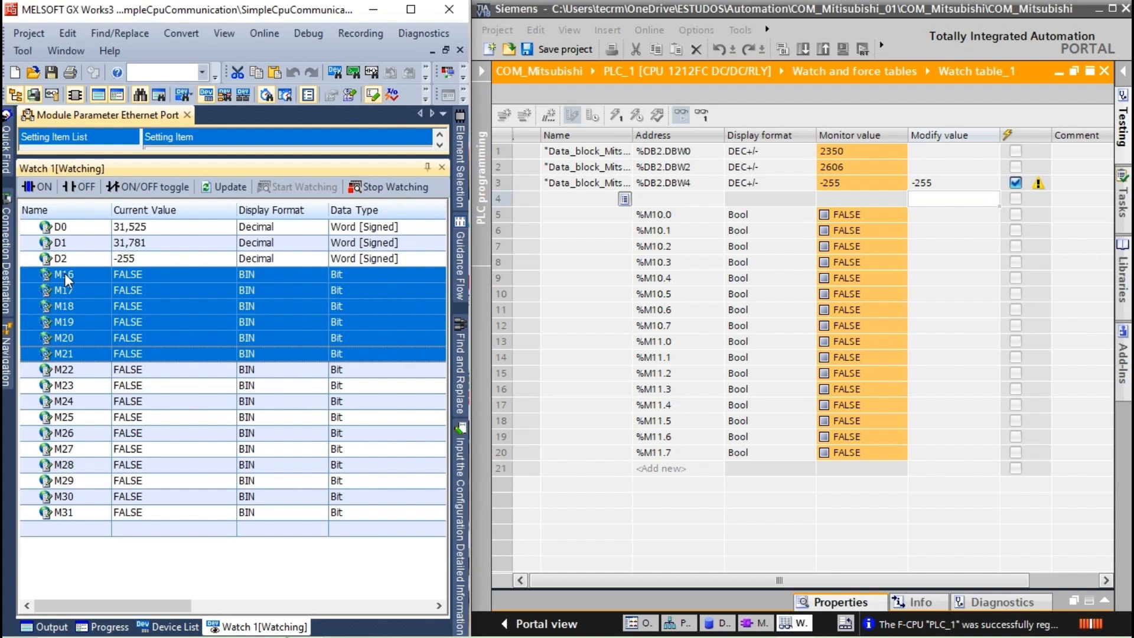
key("shift+Down")
key("shift+Down")
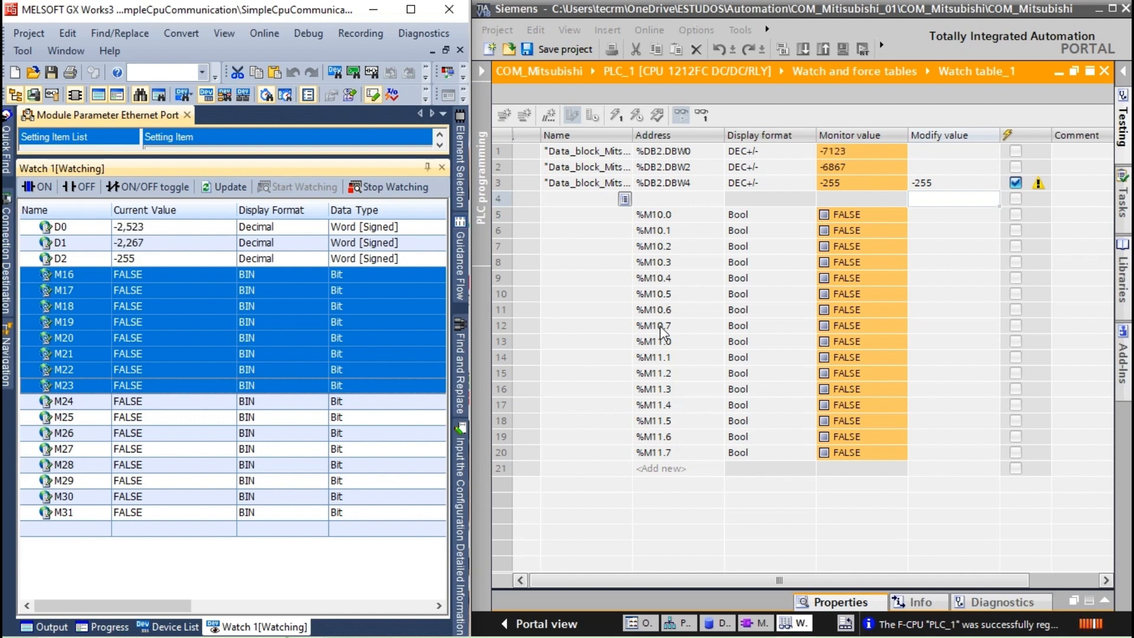
Toggle the bits M16, M17, M18 and M19 to TRUE one by one in Watch 1.
left_click(166, 282)
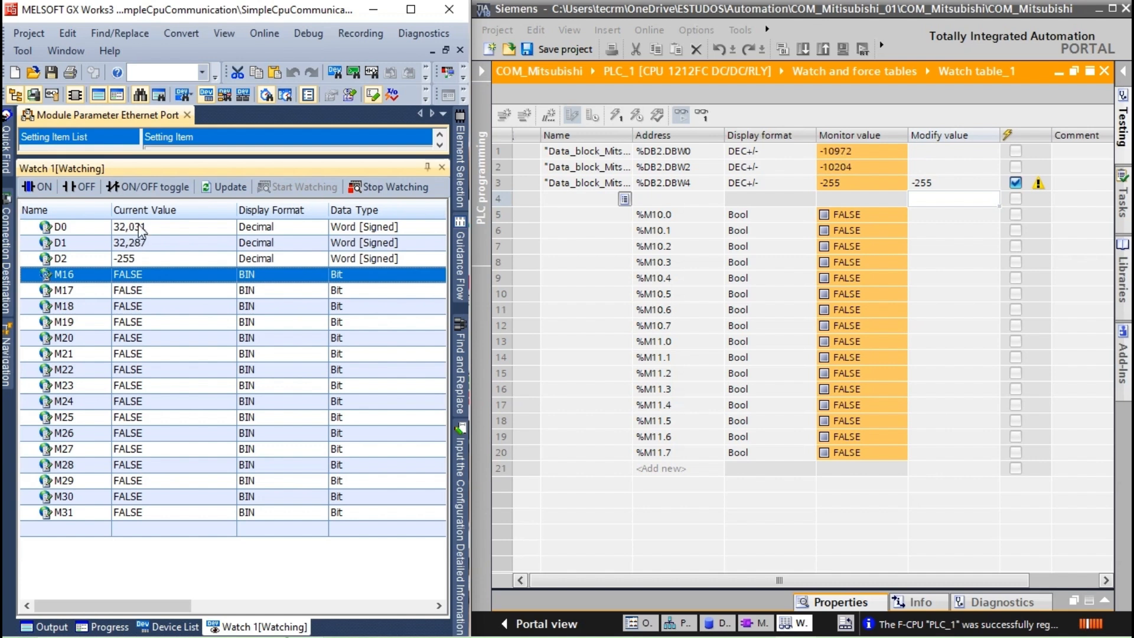
left_click(153, 188)
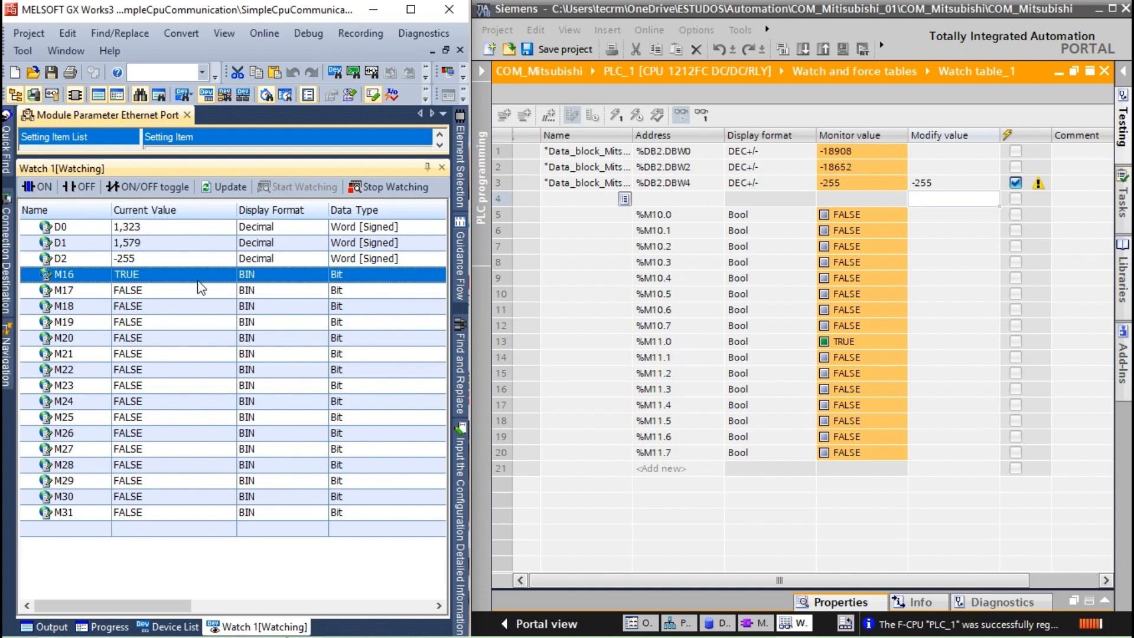
left_click(140, 292)
left_click(141, 187)
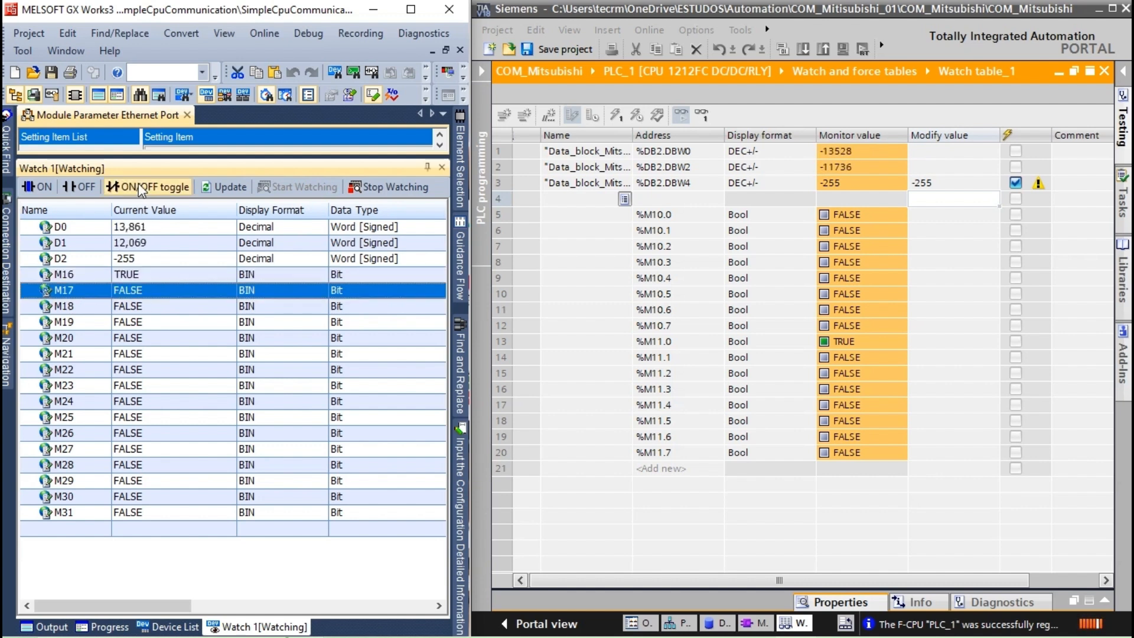
left_click(140, 306)
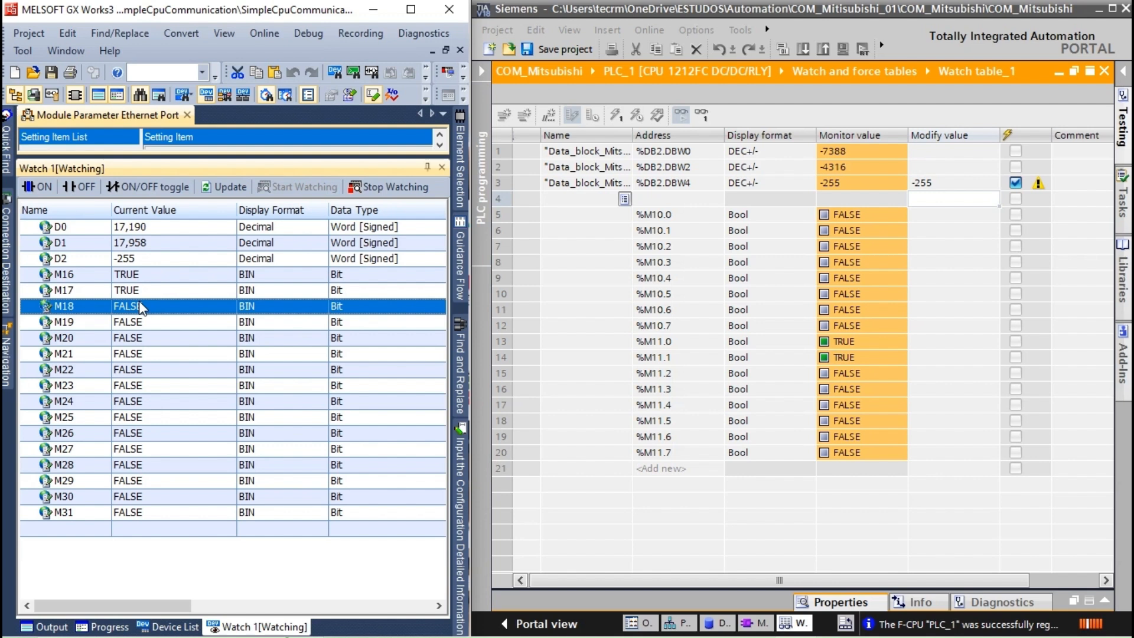
left_click(134, 189)
key("Down")
left_click(134, 189)
Toggle the bits M20, M21, M22 and M23 to TRUE one by one in Watch 1.
key("Down")
left_click(134, 189)
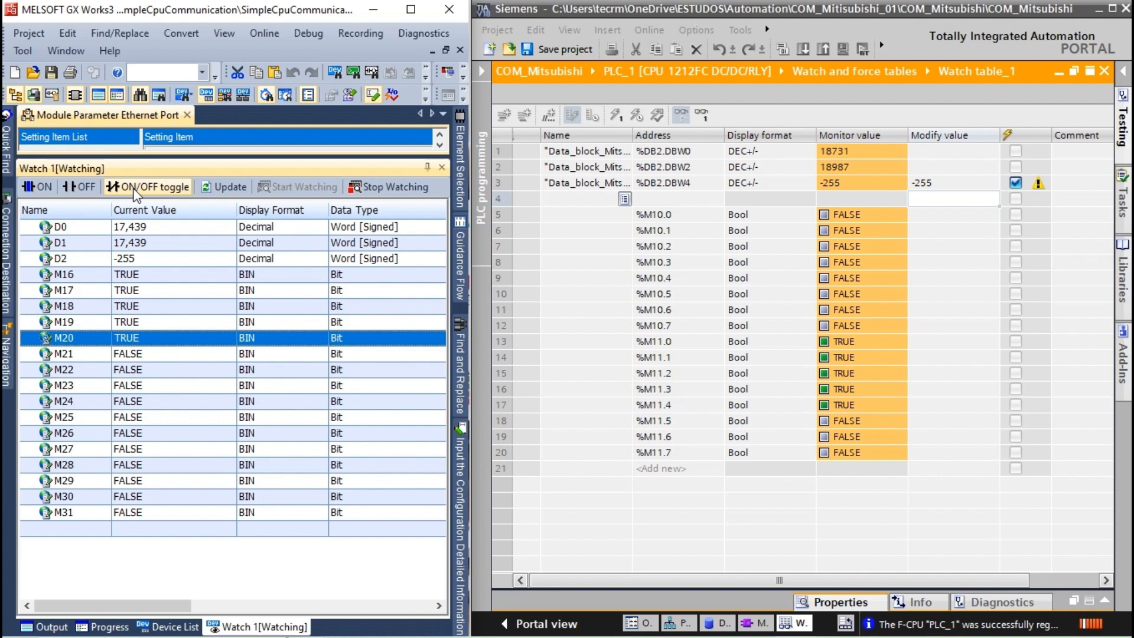
key("Down")
left_click(134, 189)
key("Down")
left_click(134, 189)
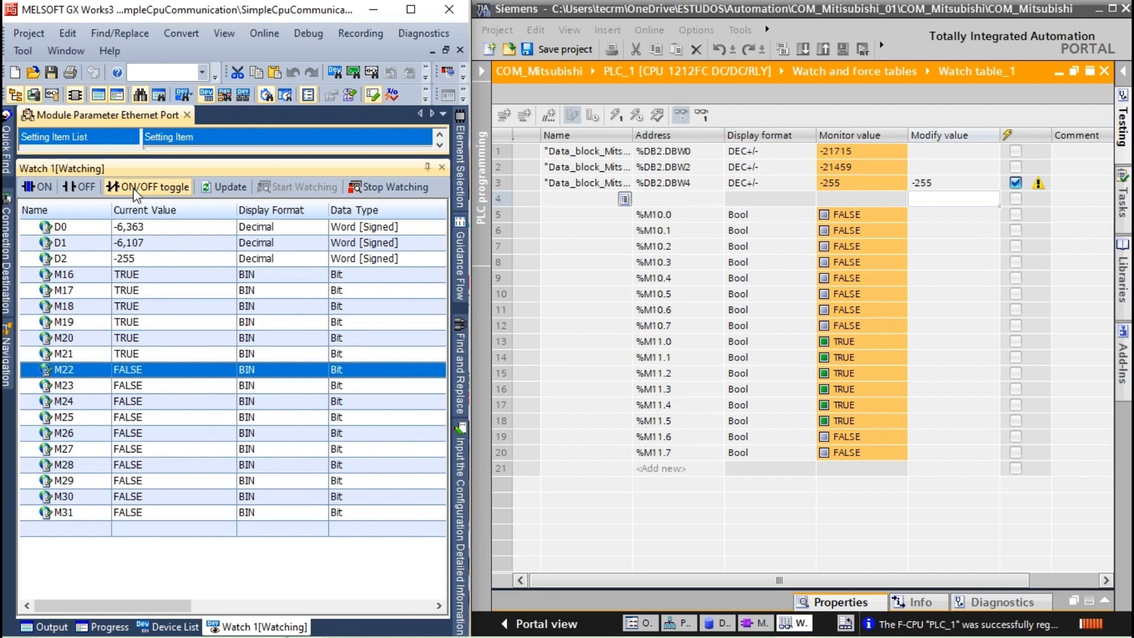
key("Down")
left_click(135, 189)
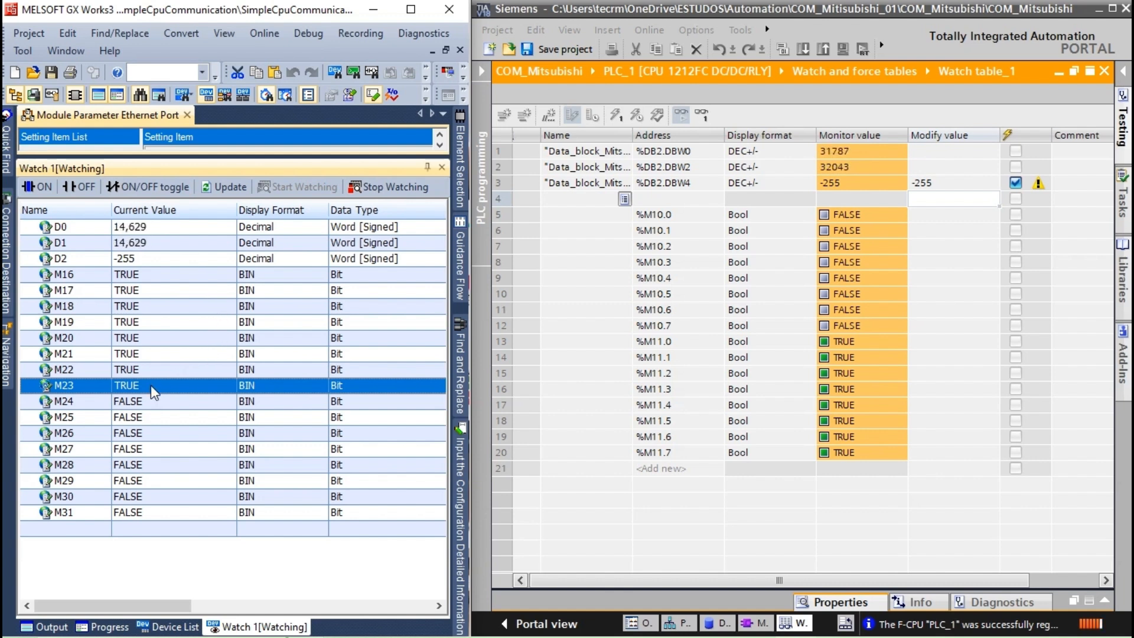
Toggle the bits M24 and M31 to TRUE in Watch 1.
left_click(133, 403)
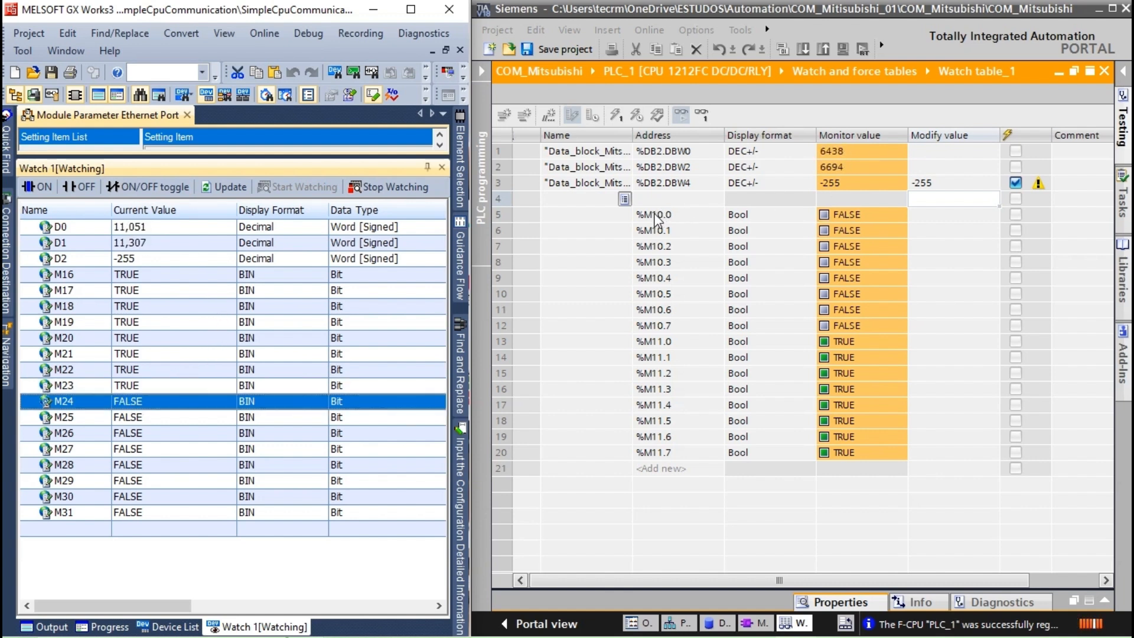
left_click(160, 189)
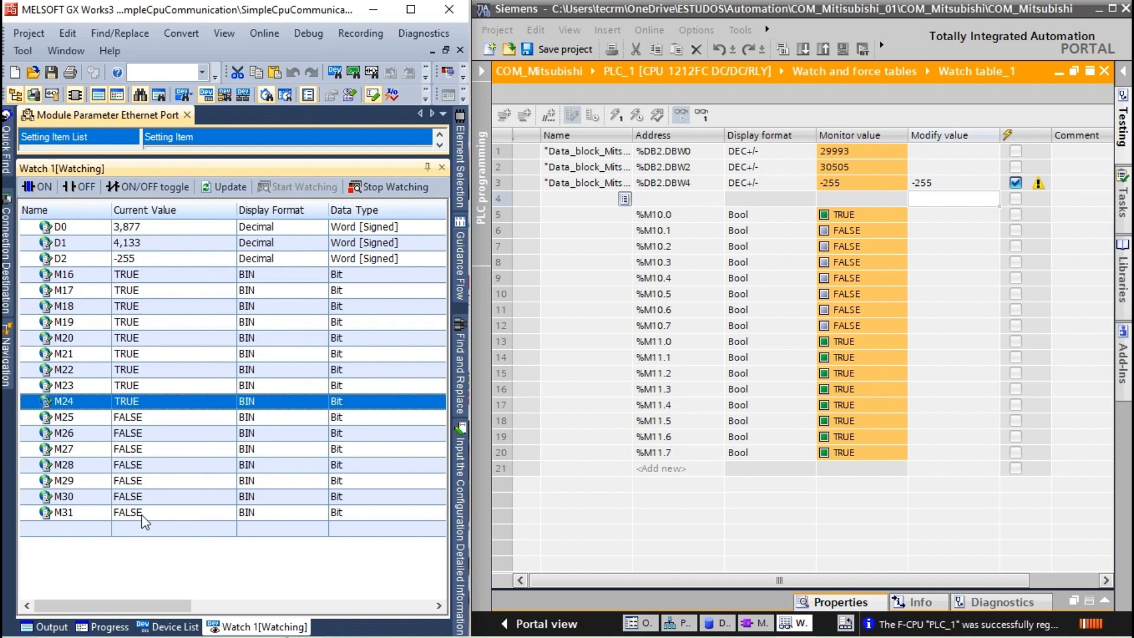
left_click(141, 514)
left_click(142, 188)
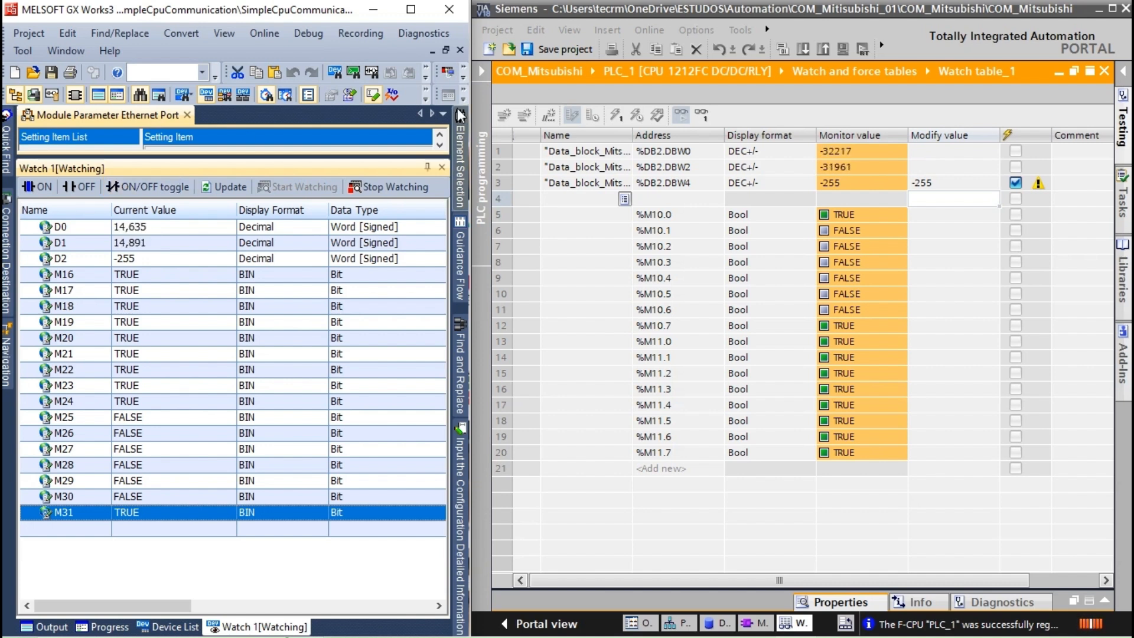
Widen the Name column of Watch table_1 in TIA Portal to show more of the data block tag names.
left_click(633, 137)
left_click_drag(634, 137, 702, 137)
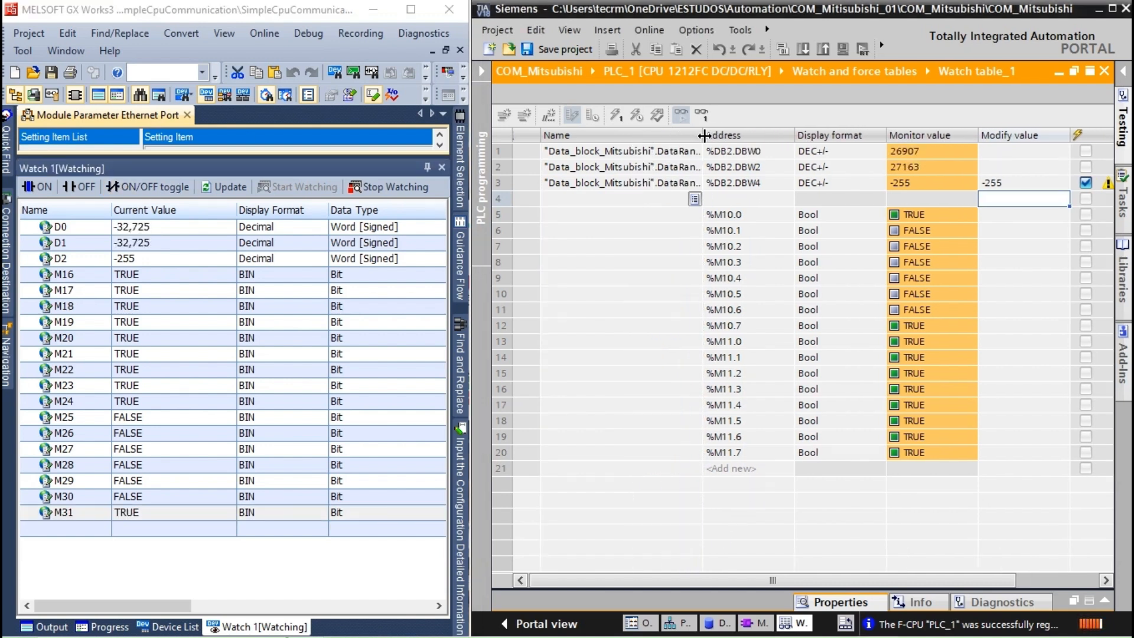